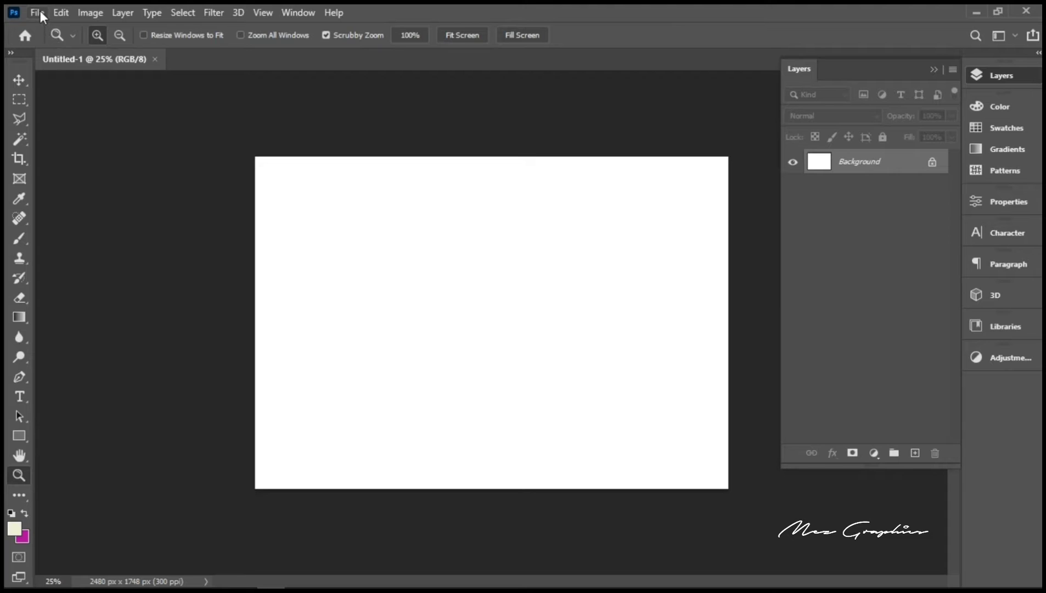
# Step: Place the Church Logo image as an embedded layer and shrink it to about 10.32%
pyautogui.click(36, 12)
pyautogui.moveTo(57, 105)
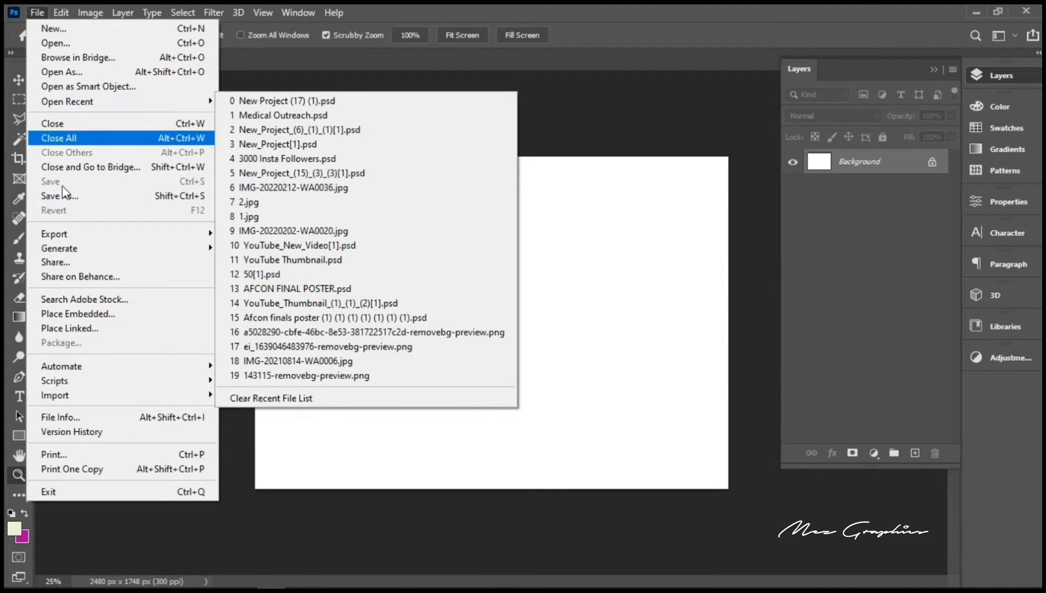
pyautogui.click(78, 314)
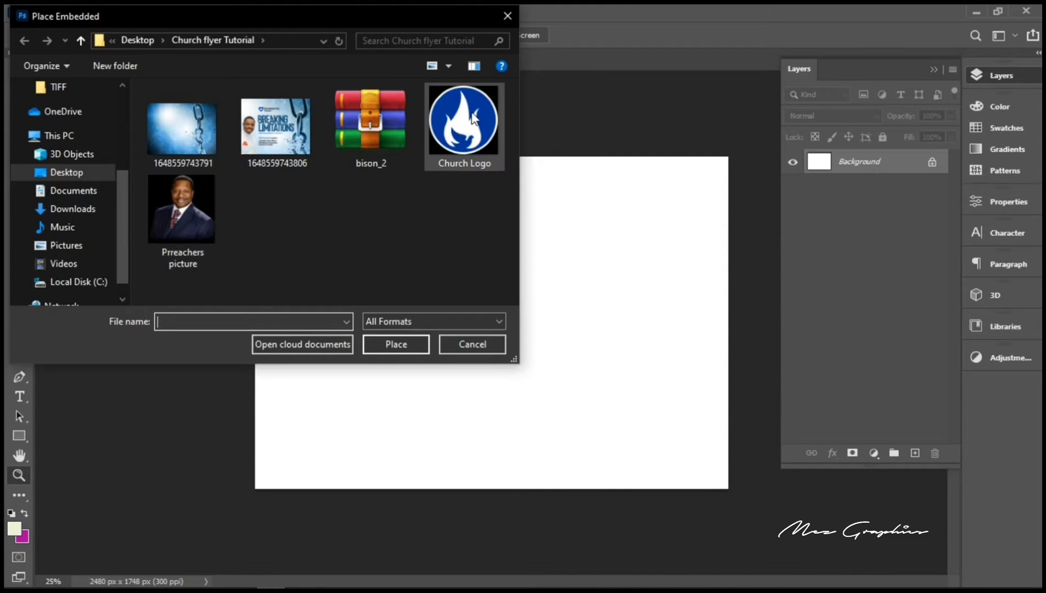
pyautogui.doubleClick(473, 118)
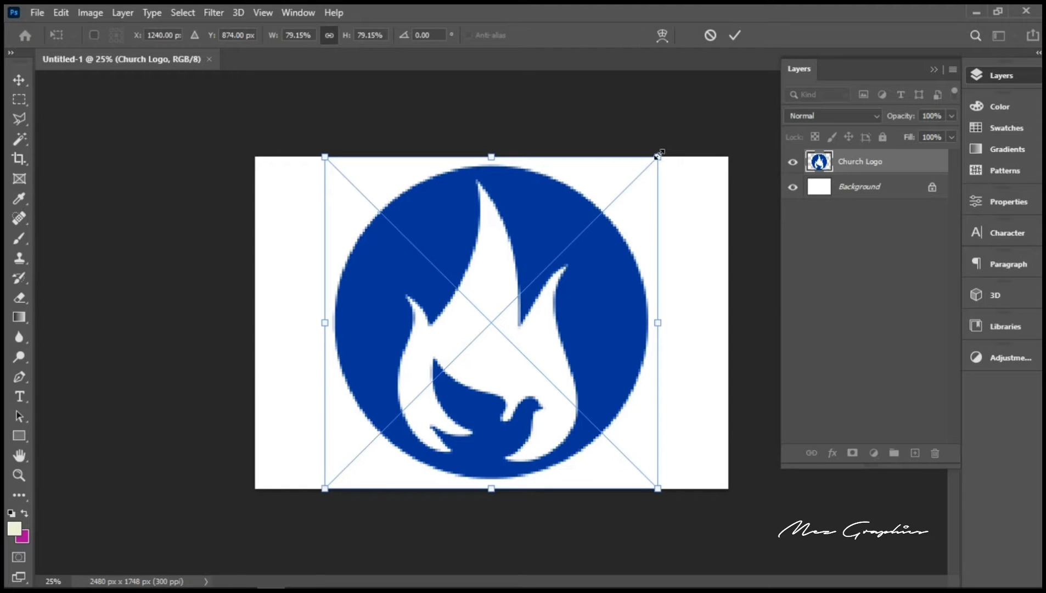
pyautogui.moveTo(652, 161); pyautogui.dragTo(506, 292)
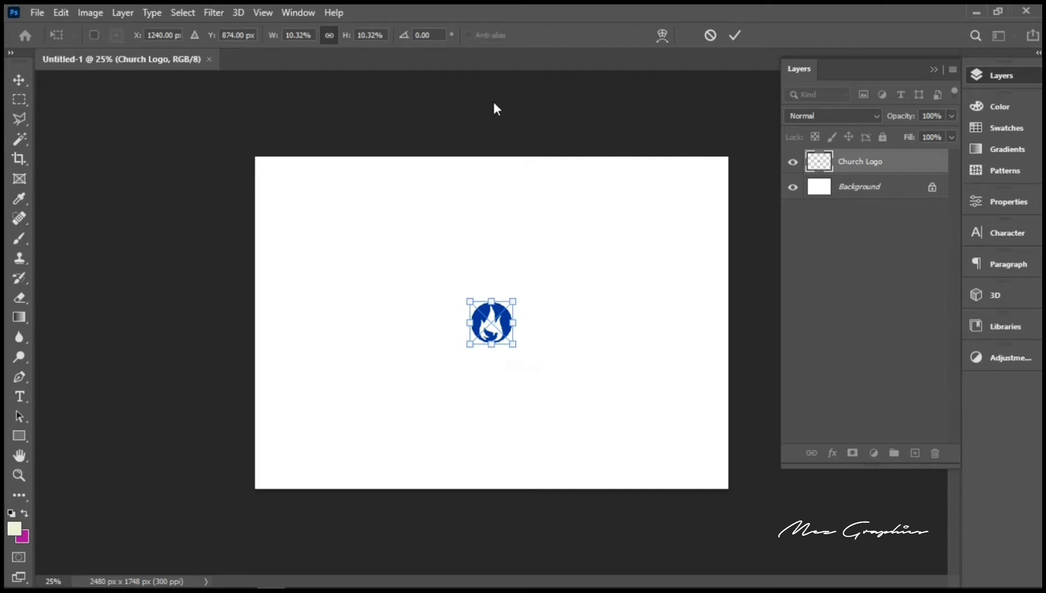
# Step: Show rulers and add a horizontal guide through the logo, committing its size
pyautogui.hotkey('ctrl', 'r')
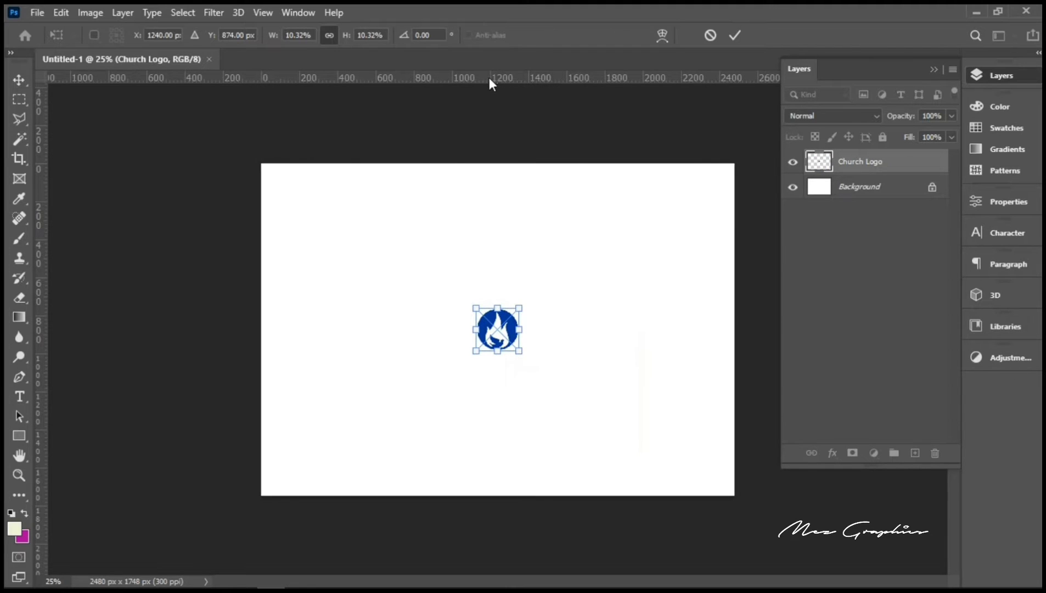
pyautogui.moveTo(488, 79); pyautogui.dragTo(469, 334)
pyautogui.press('z')
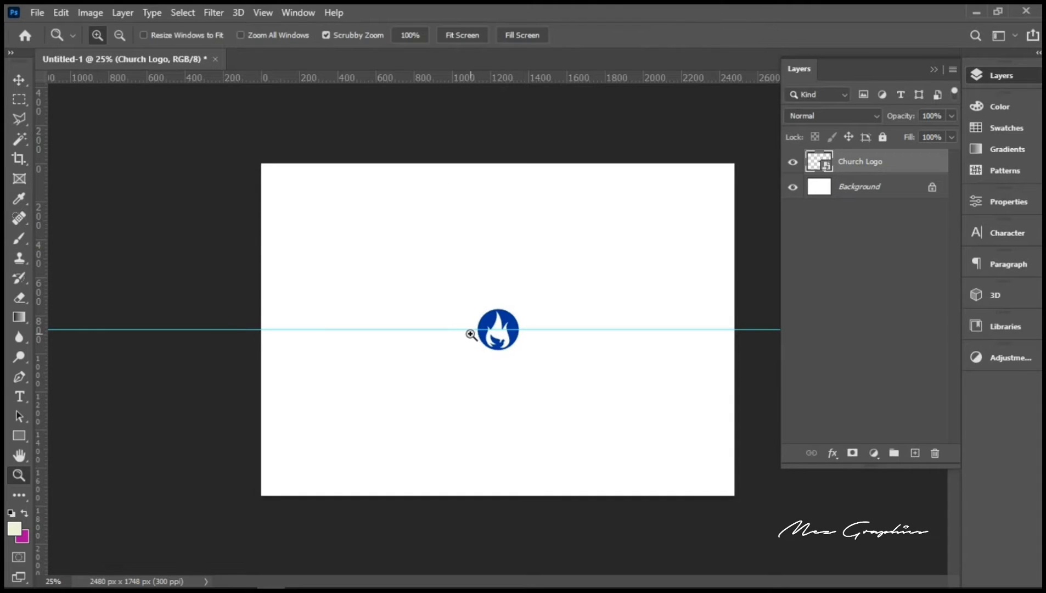
# Step: Add the text 'Grace Arena Ministries' below and right of the logo
pyautogui.press('t')
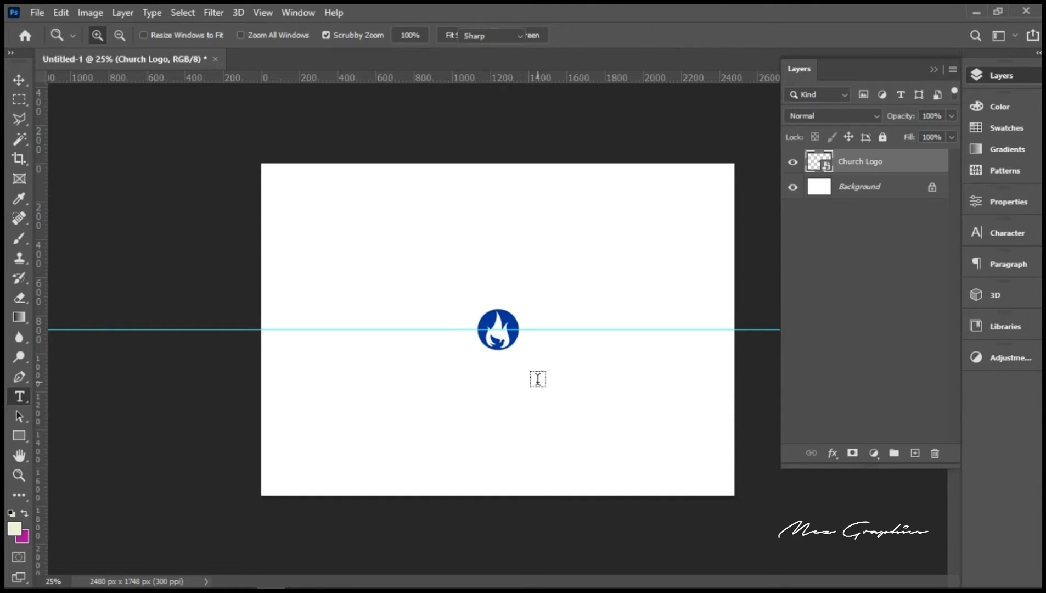
pyautogui.click(538, 378)
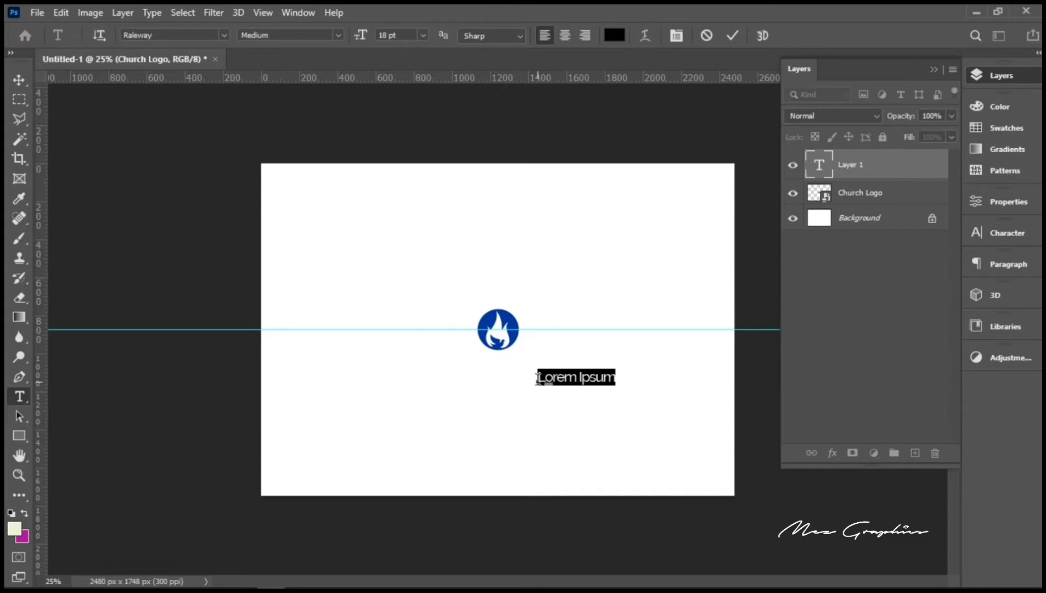
pyautogui.write('G')
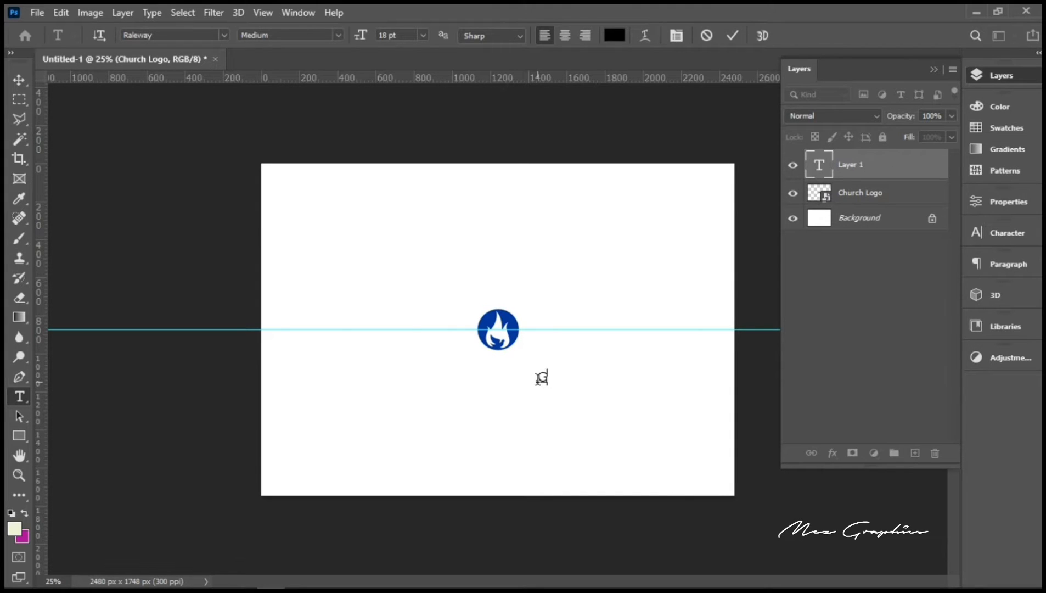
pyautogui.write('race A')
pyautogui.write('re')
pyautogui.write('na ')
pyautogui.write('Min')
pyautogui.write('istr')
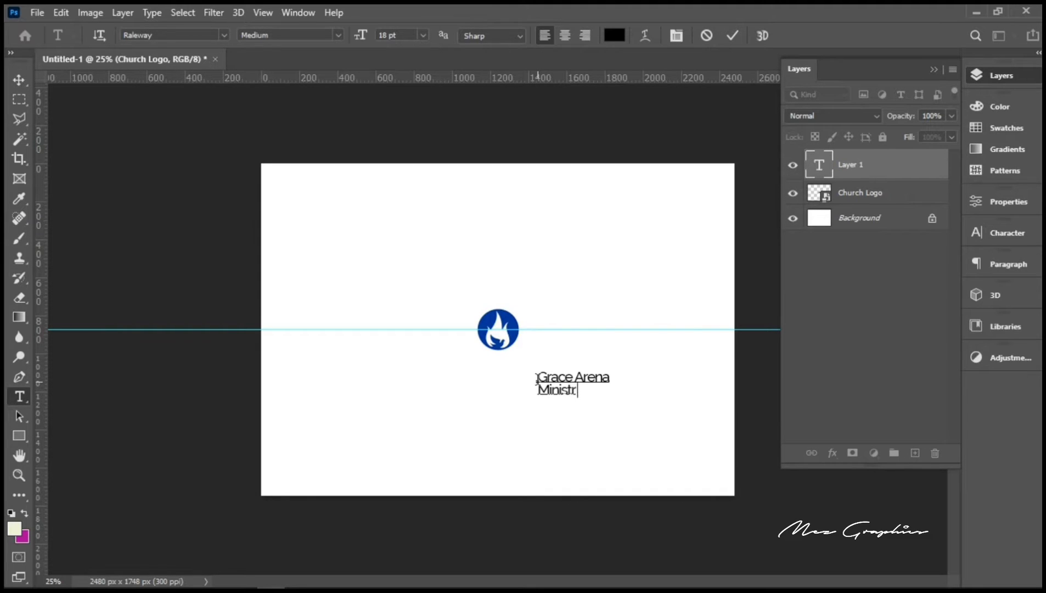
pyautogui.write('ies')
pyautogui.click(731, 36)
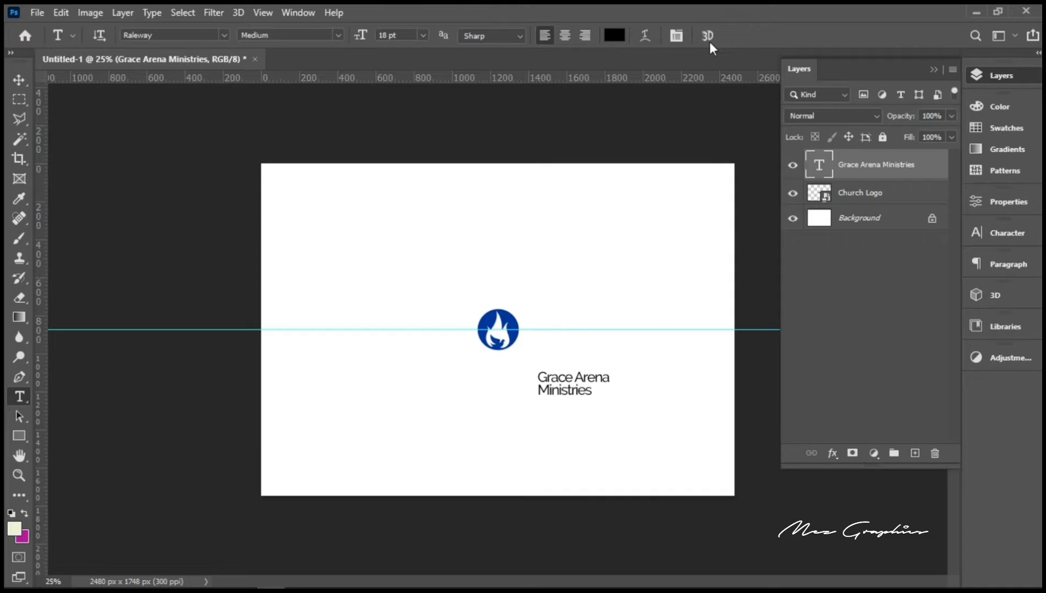
pyautogui.click(18, 82)
# Step: Move the Grace Arena Ministries text up beside the logo along the guide
pyautogui.hotkey('ctrl', 't')
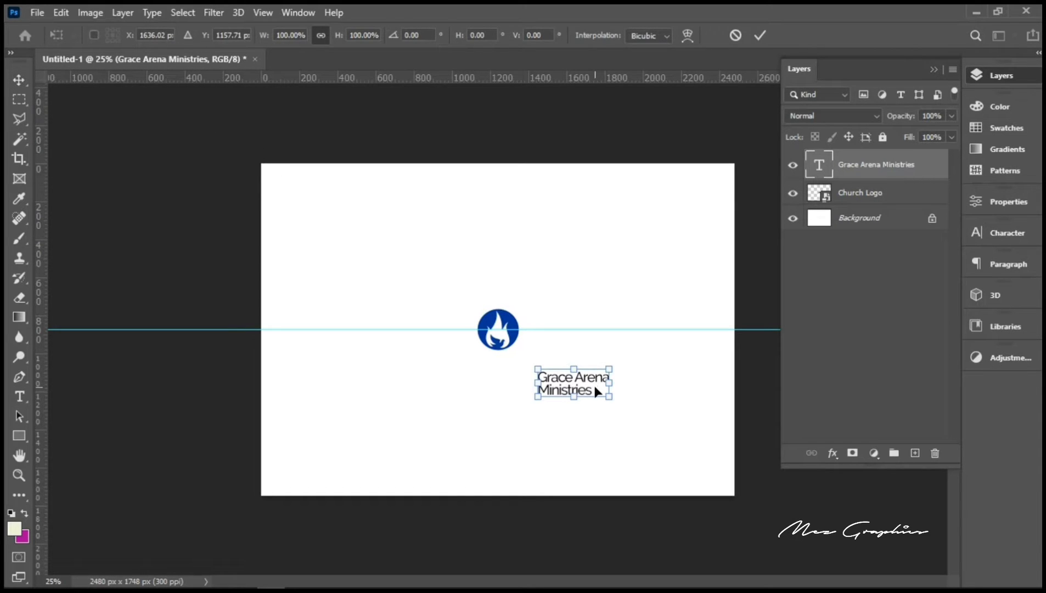
pyautogui.moveTo(594, 390); pyautogui.dragTo(584, 334)
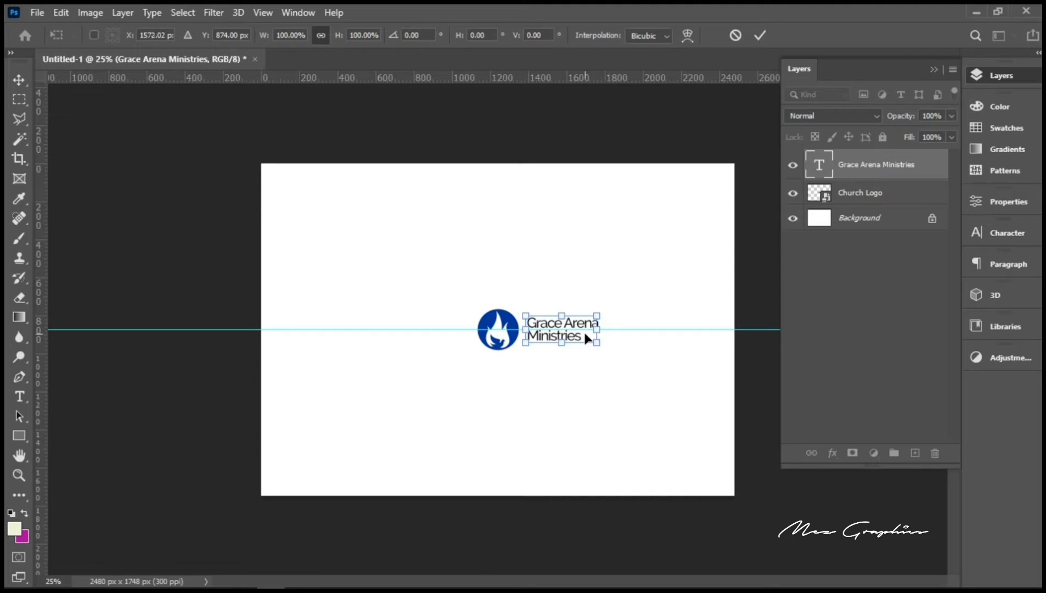
pyautogui.press('Left')
pyautogui.press('Return')
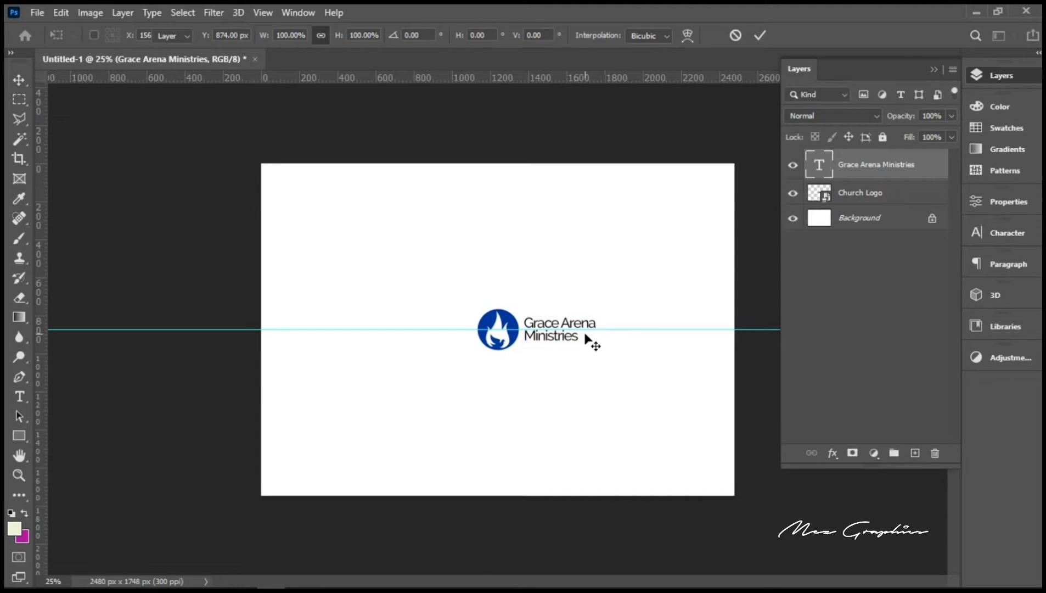
# Step: Shrink the logo to about 7.79%, nudge it toward the text, and group both layers
pyautogui.rightClick(497, 320)
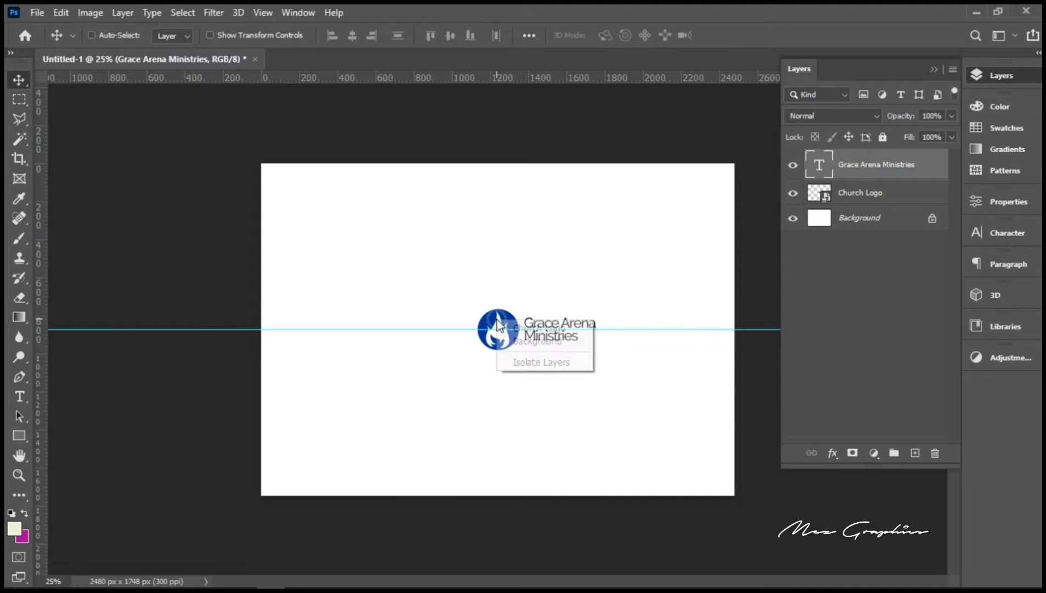
pyautogui.click(514, 329)
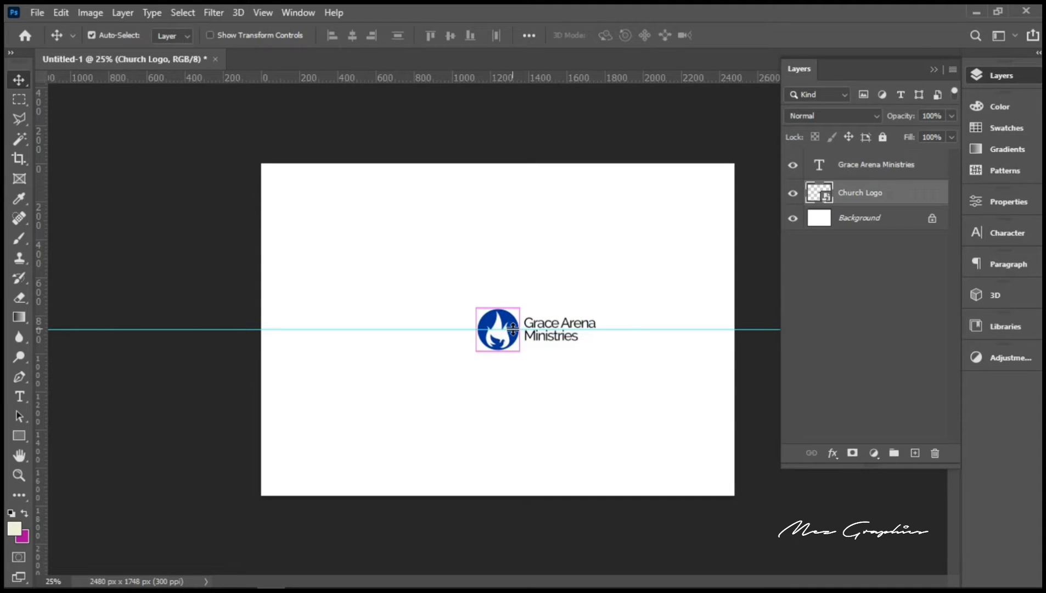
pyautogui.hotkey('ctrl', 't')
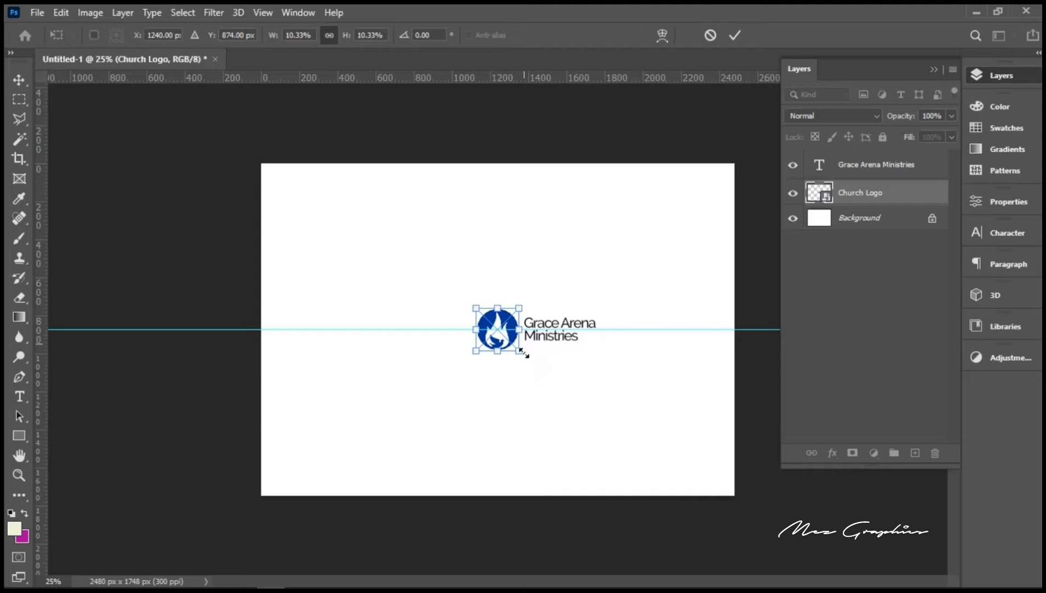
pyautogui.moveTo(520, 351); pyautogui.dragTo(515, 347)
pyautogui.press('Right')
pyautogui.press('Right')
pyautogui.press('Right')
pyautogui.press('Right')
pyautogui.press('Right')
pyautogui.press('Right')
pyautogui.press('Right')
pyautogui.press('Right')
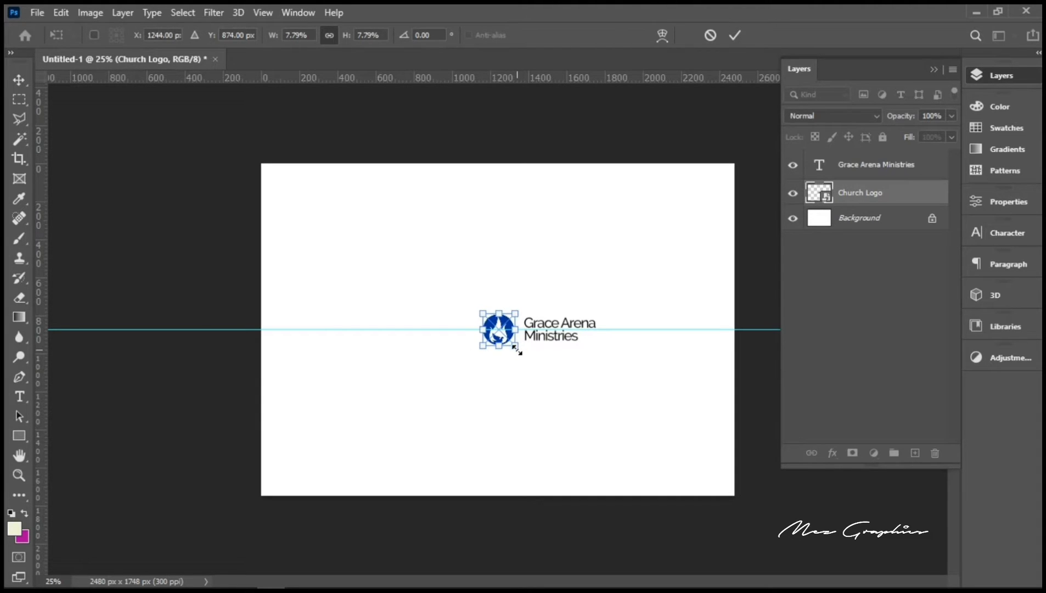
pyautogui.press('Return')
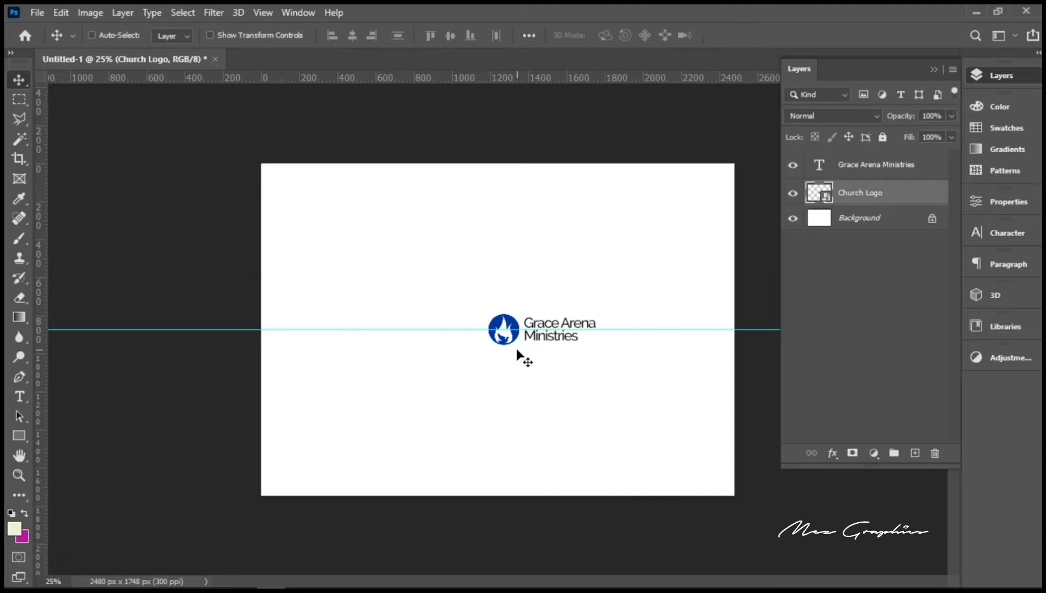
pyautogui.keyDown('ctrl'); pyautogui.click(877, 171); pyautogui.keyUp('ctrl')
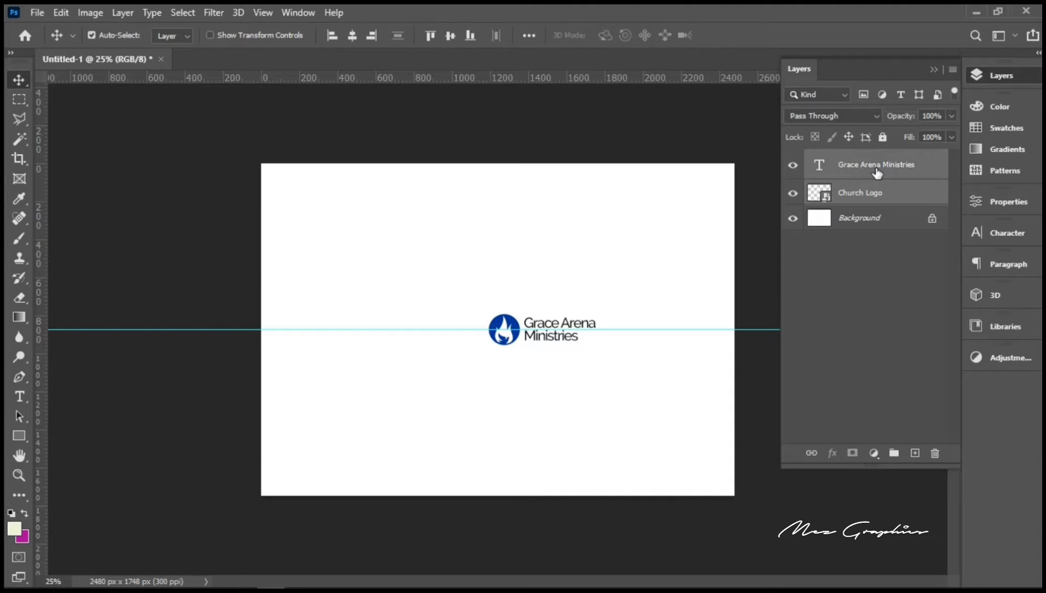
pyautogui.hotkey('ctrl', 'g')
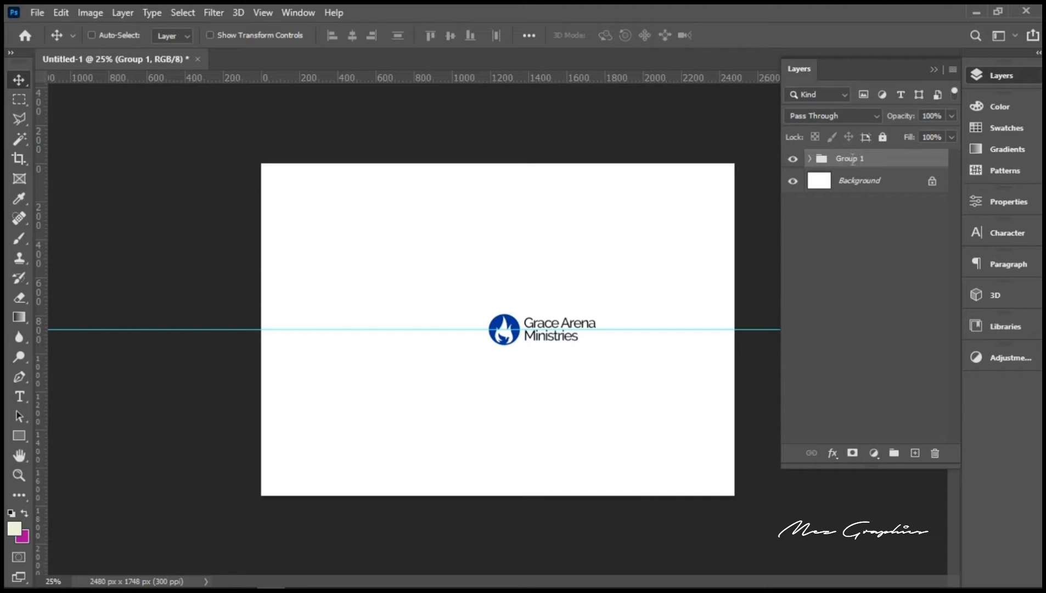
# Step: Rename Group 1 to 'Church Name'
pyautogui.doubleClick(851, 160)
pyautogui.write('Church Name')
pyautogui.press('Return')
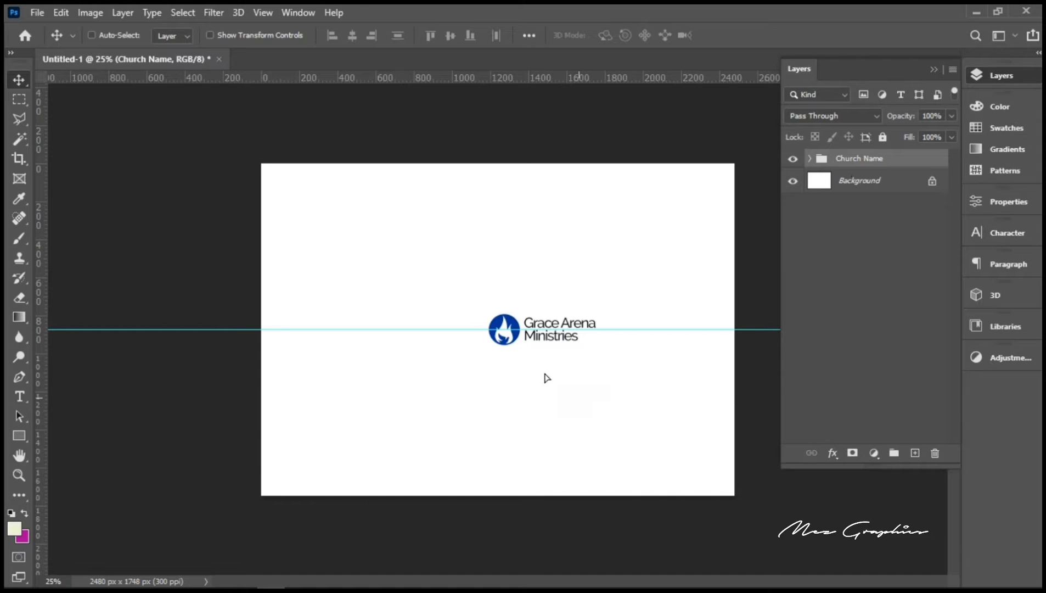
# Step: Move the group to the page's top-left and remove the horizontal guide
pyautogui.moveTo(546, 376); pyautogui.dragTo(412, 285)
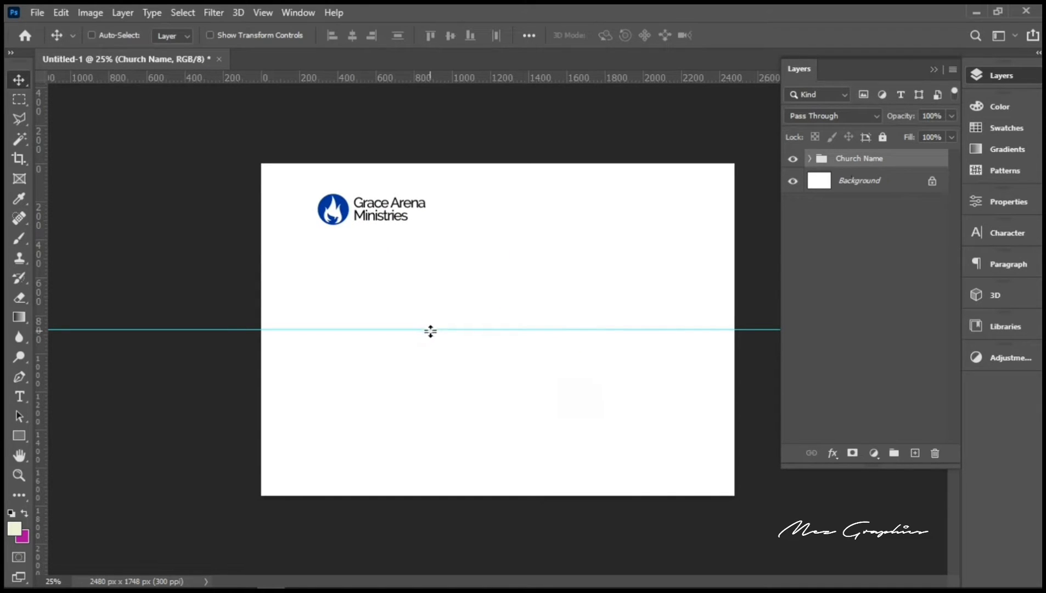
pyautogui.moveTo(428, 330); pyautogui.dragTo(422, 66)
pyautogui.hotkey('ctrl', ';')
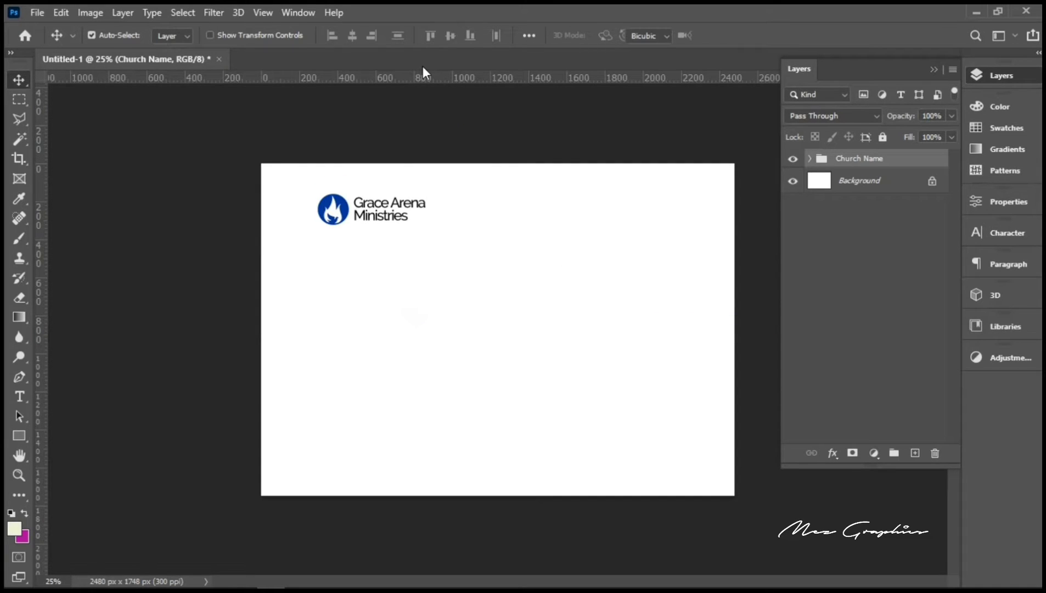
# Step: Scale the group to 89.26% and add a vertical guide along its left edge
pyautogui.hotkey('ctrl', 't')
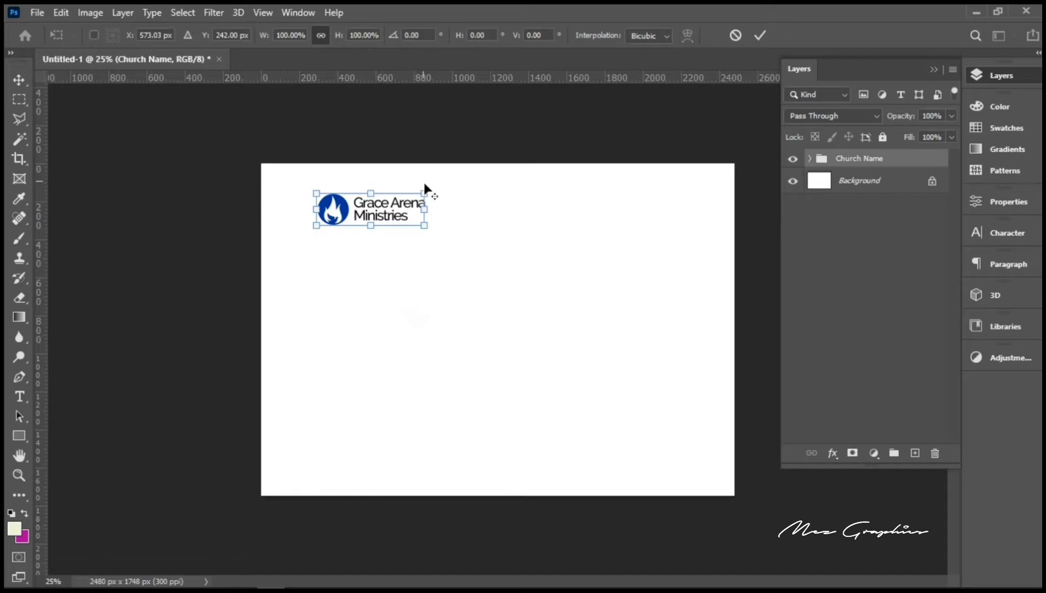
pyautogui.moveTo(424, 194); pyautogui.dragTo(418, 194)
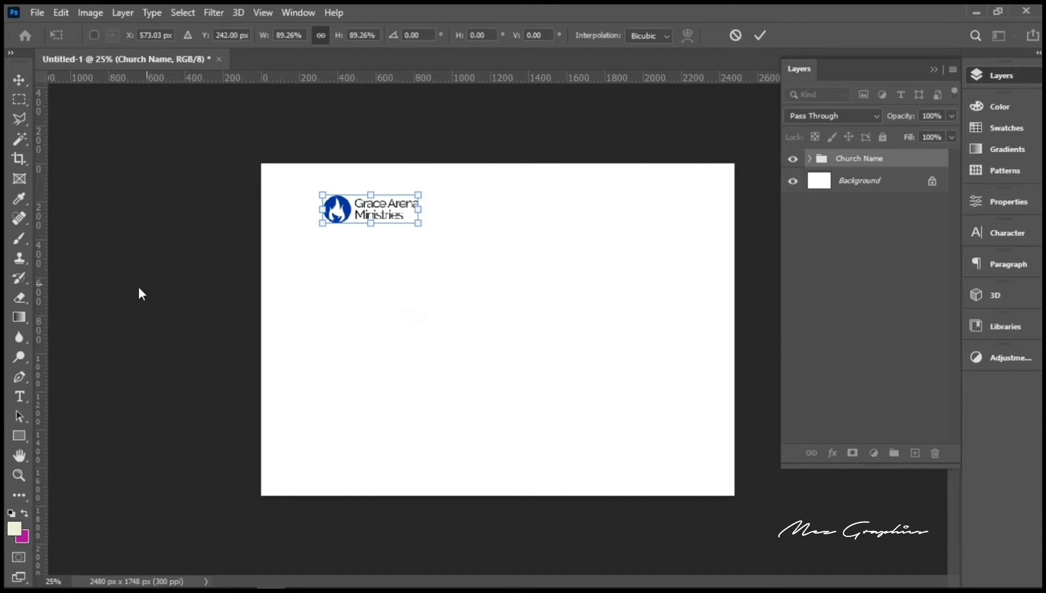
pyautogui.moveTo(41, 349); pyautogui.dragTo(319, 325)
pyautogui.press('Return')
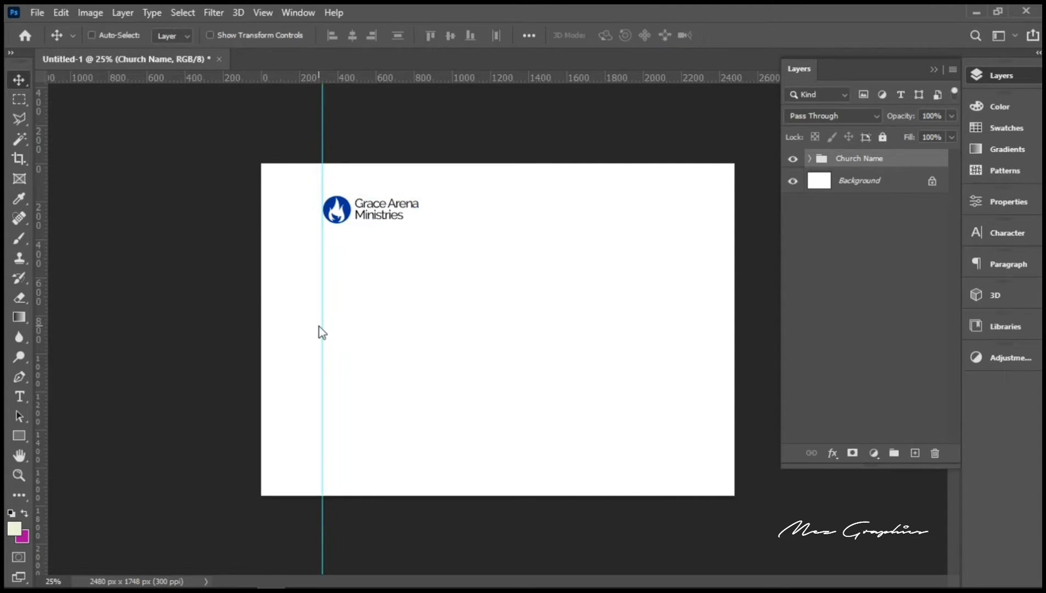
# Step: Add the text 'Presents' below the logo
pyautogui.click(21, 395)
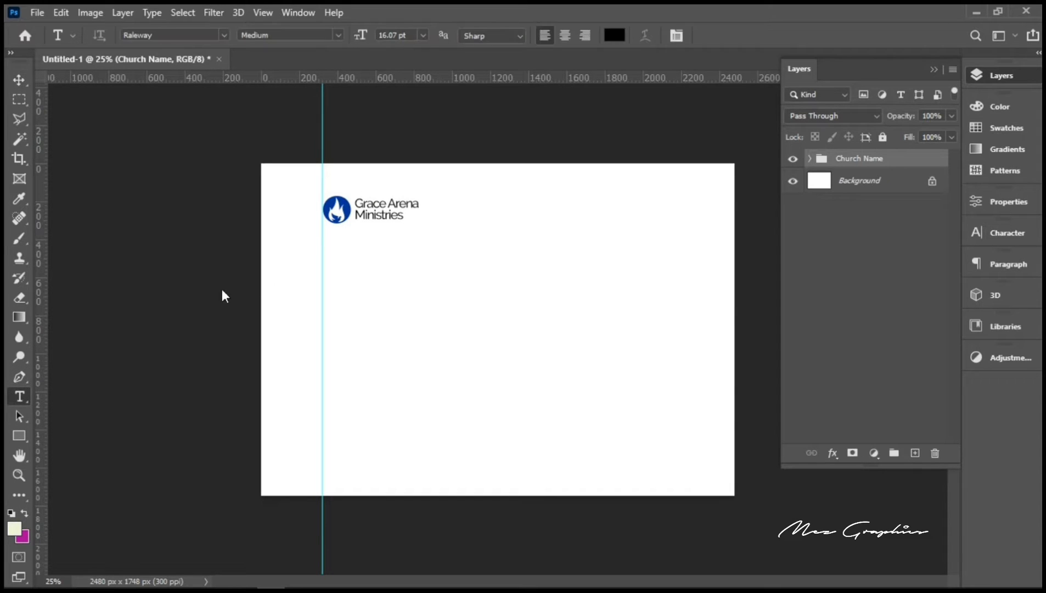
pyautogui.click(352, 274)
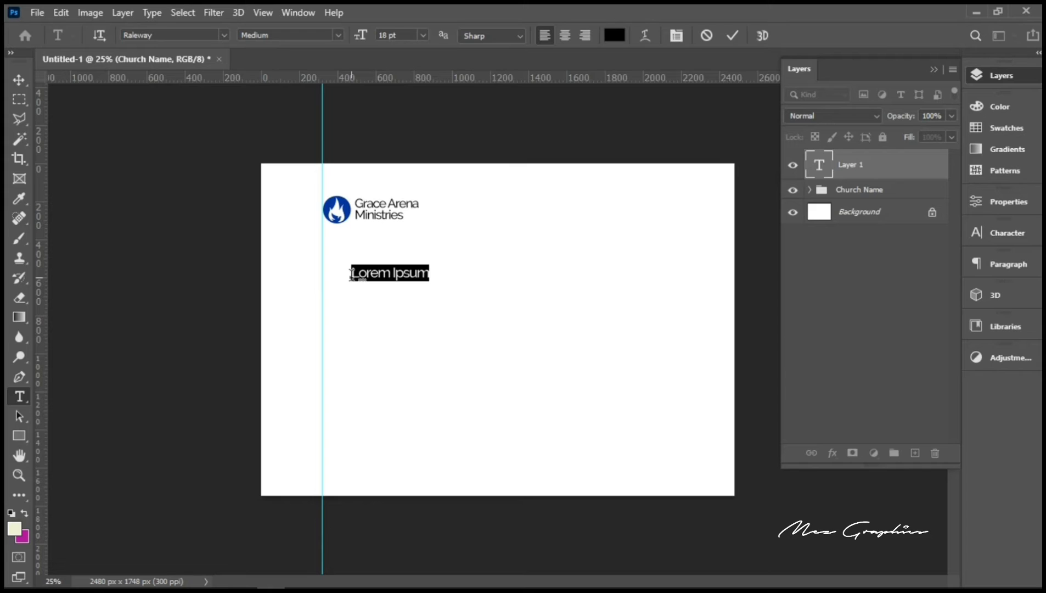
pyautogui.write('Pre')
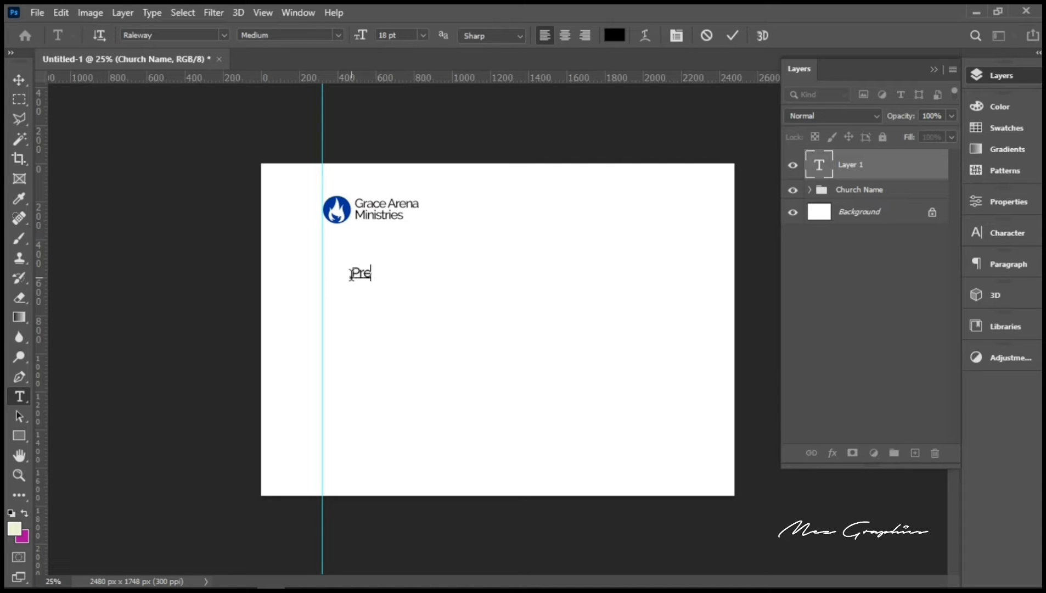
pyautogui.write('sents')
# Step: Format Presents with 1000 tracking at 9 pt and commit it
pyautogui.doubleClick(350, 275)
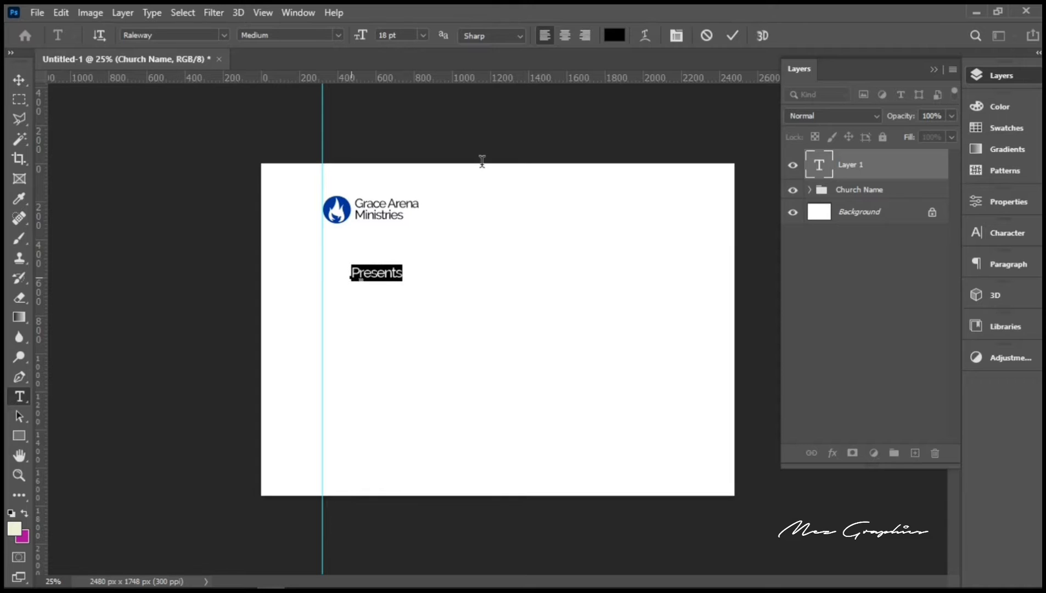
pyautogui.click(990, 231)
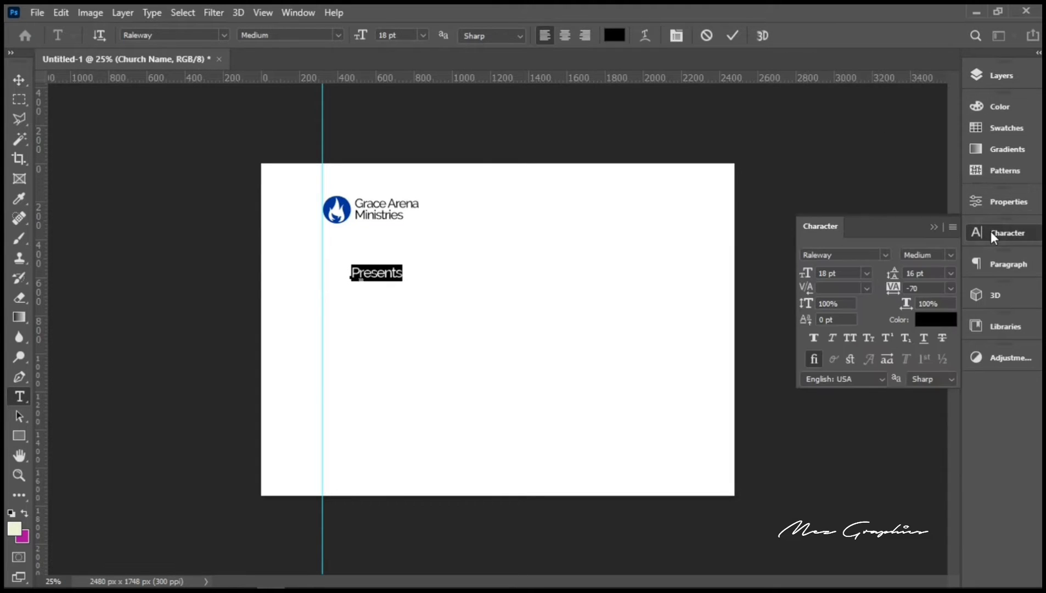
pyautogui.click(939, 289)
pyautogui.write('100')
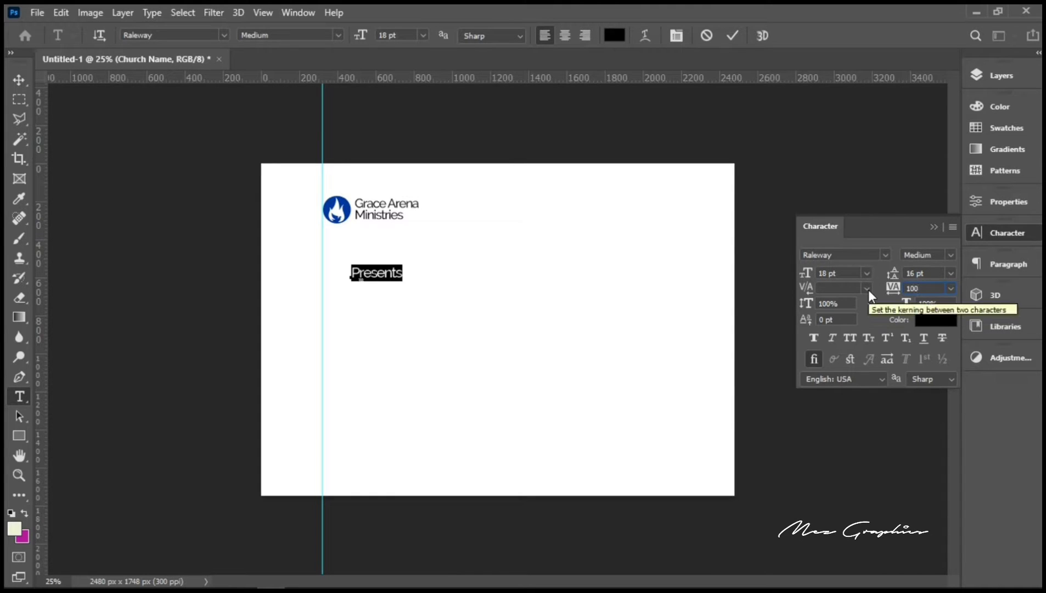
pyautogui.write('0')
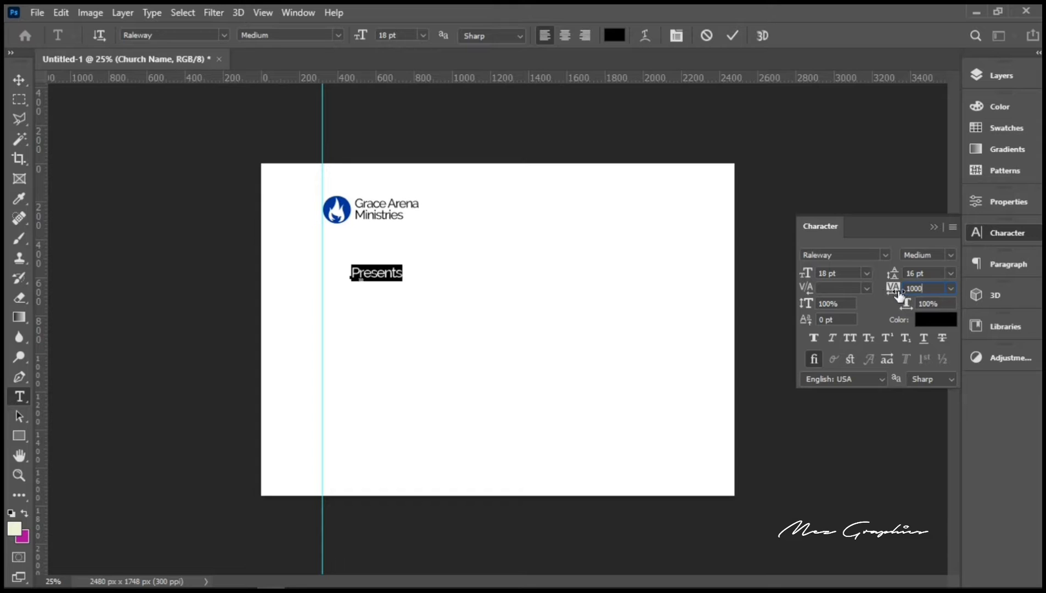
pyautogui.press('Return')
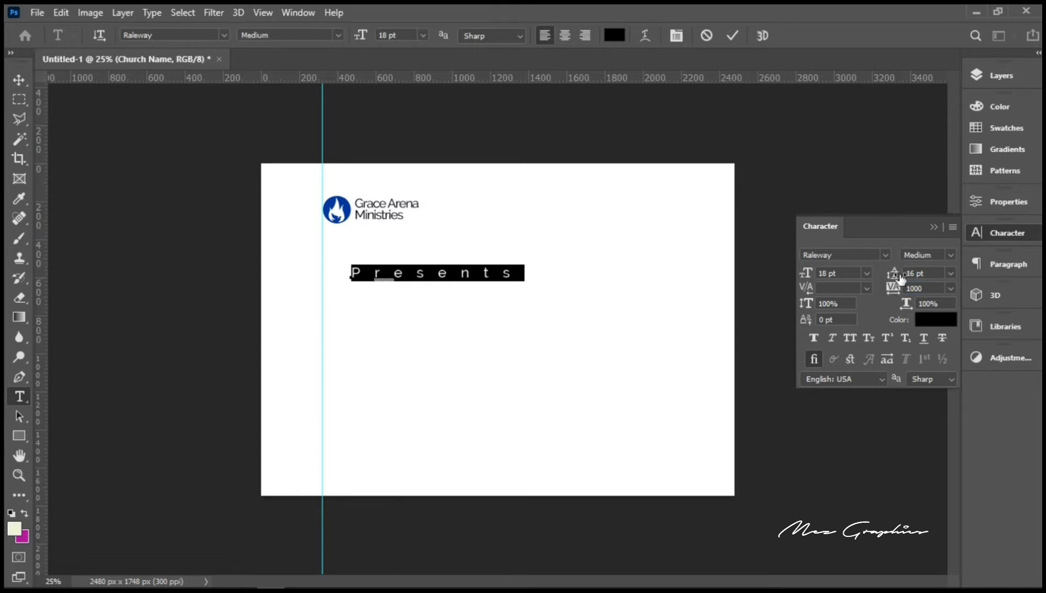
pyautogui.click(867, 273)
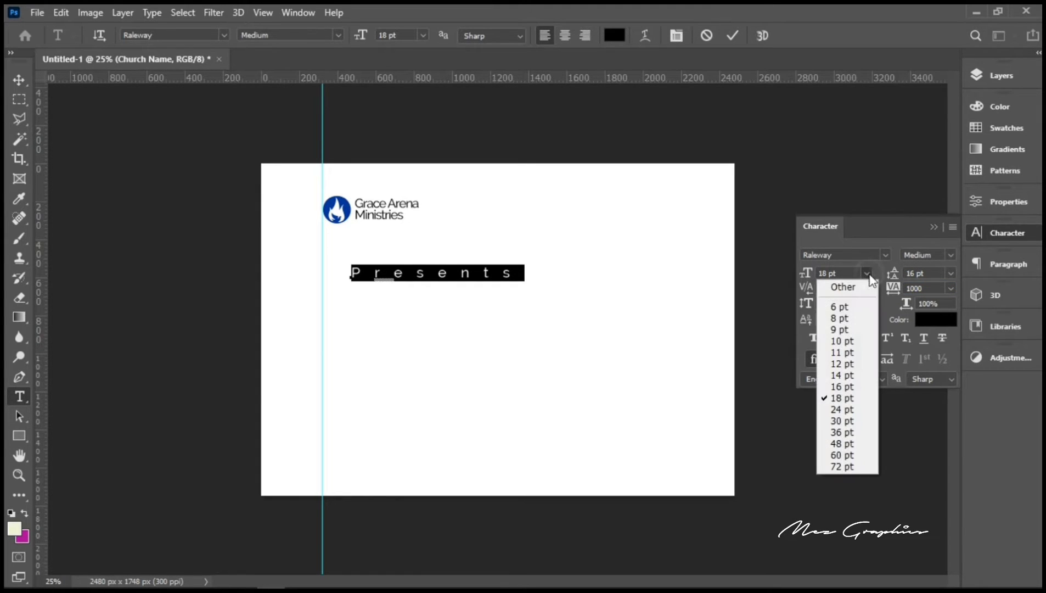
pyautogui.click(846, 329)
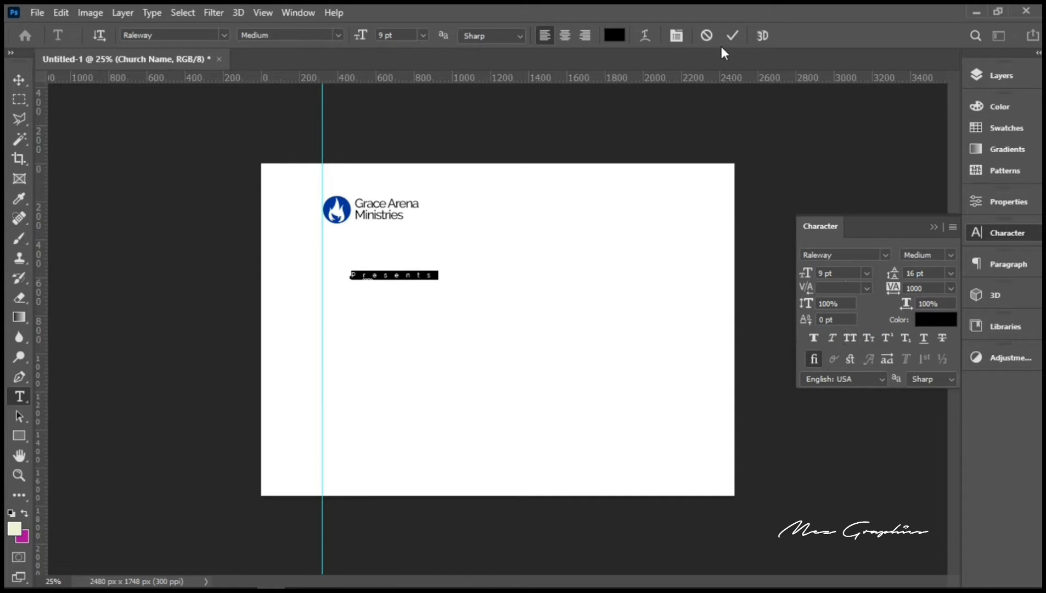
pyautogui.click(731, 36)
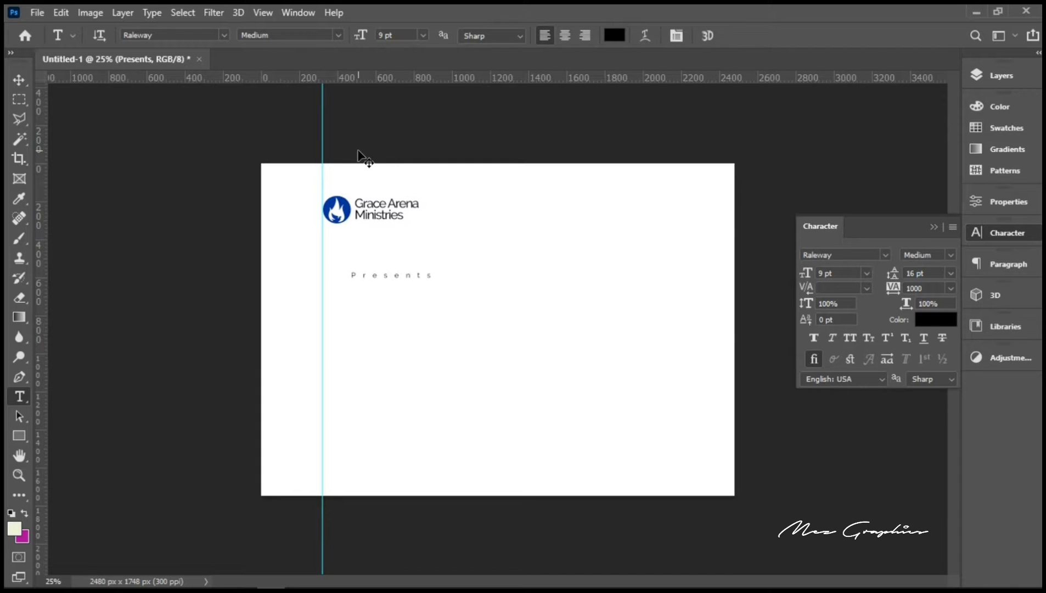
# Step: Move Presents up under the logo and scale it to about 86%
pyautogui.press('v')
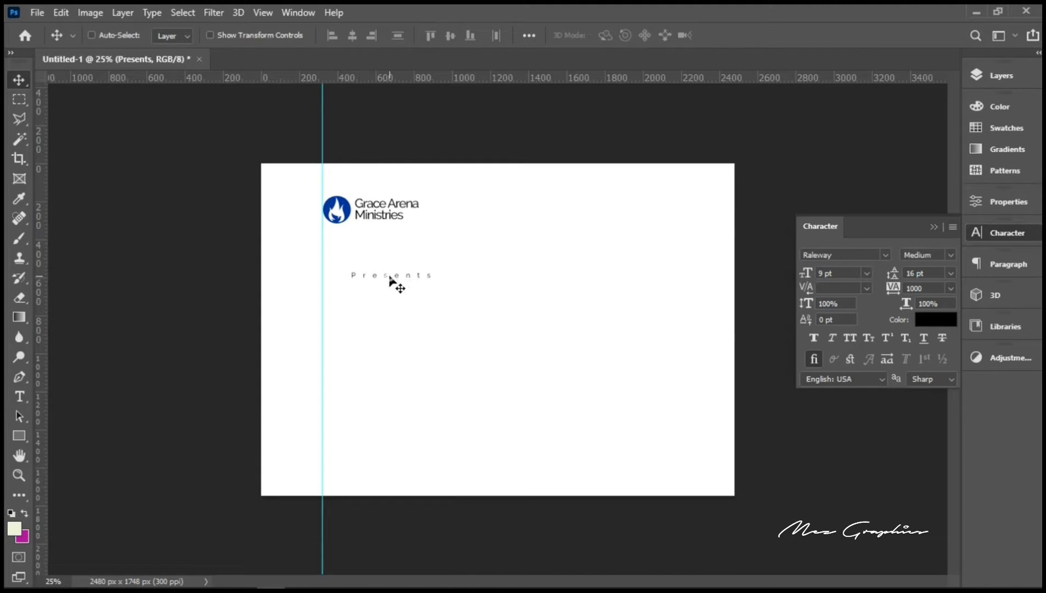
pyautogui.moveTo(390, 281); pyautogui.dragTo(367, 248)
pyautogui.hotkey('ctrl', 't')
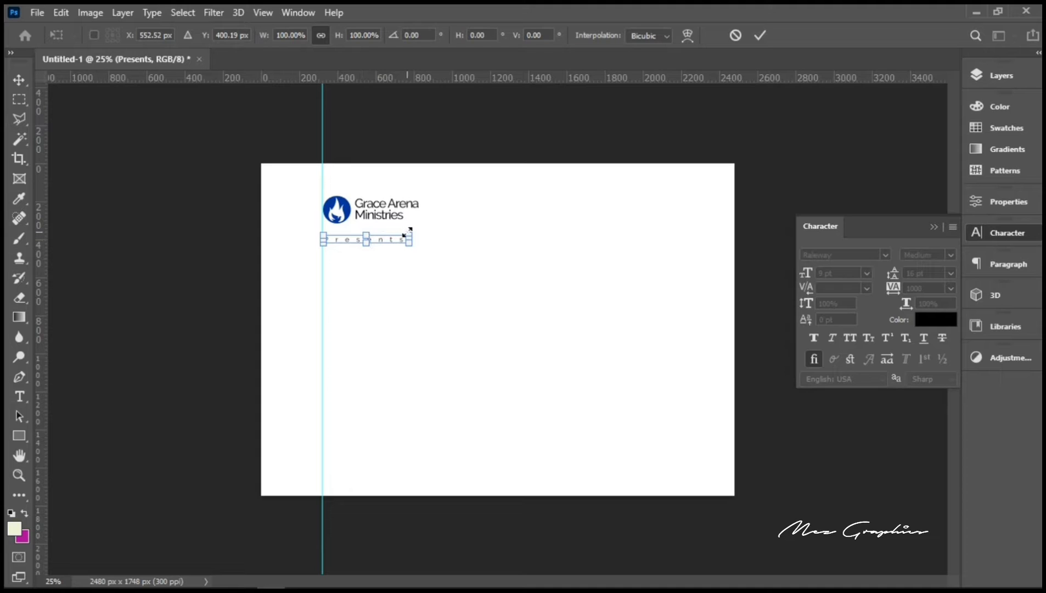
pyautogui.moveTo(406, 232); pyautogui.dragTo(395, 234)
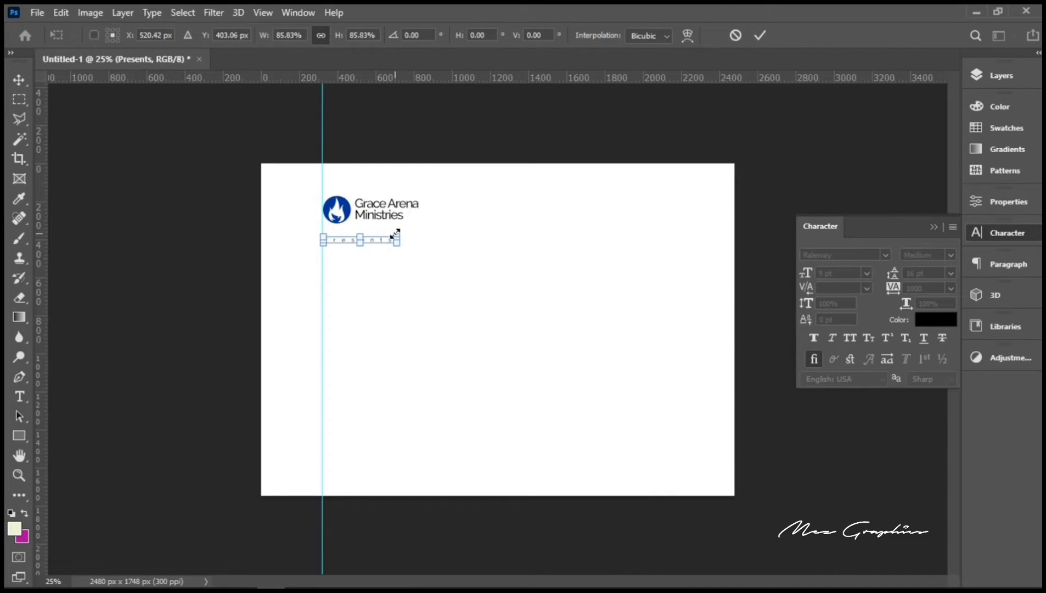
pyautogui.press('Return')
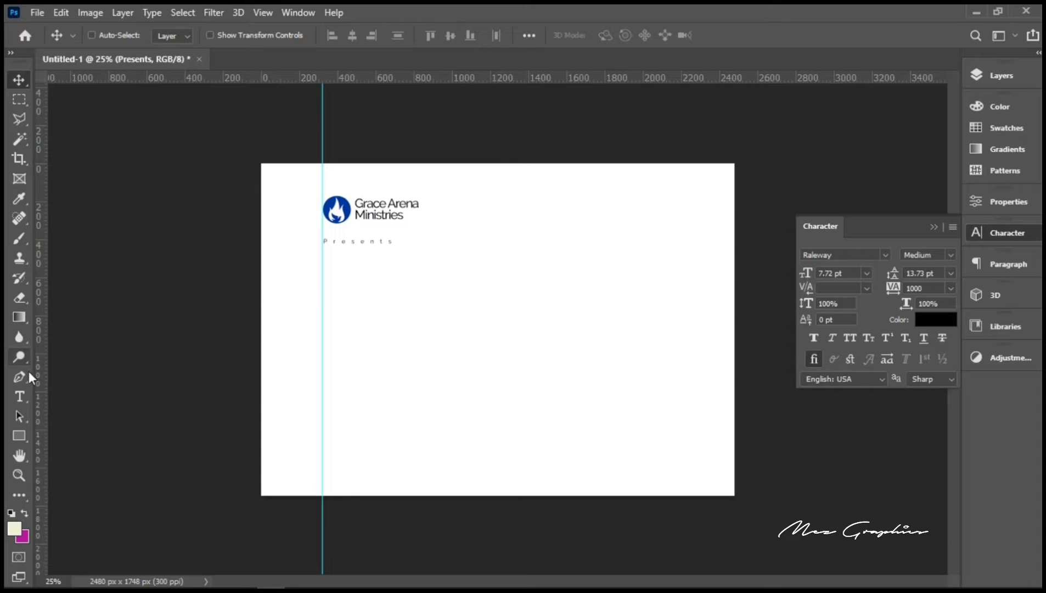
# Step: Type the two-line Breaking Limitations headline mid-page
pyautogui.click(26, 392)
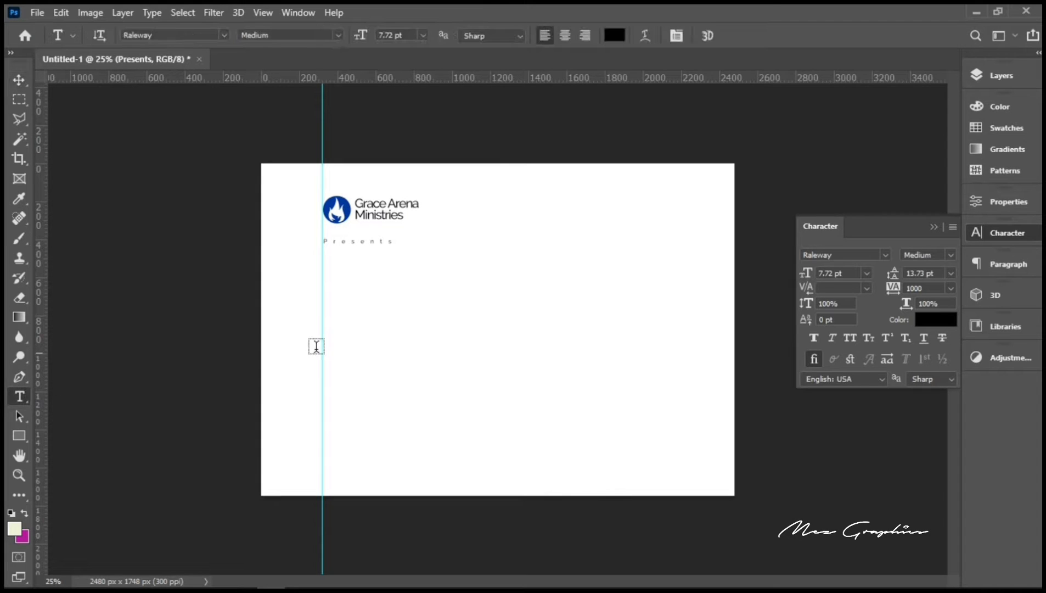
pyautogui.click(381, 324)
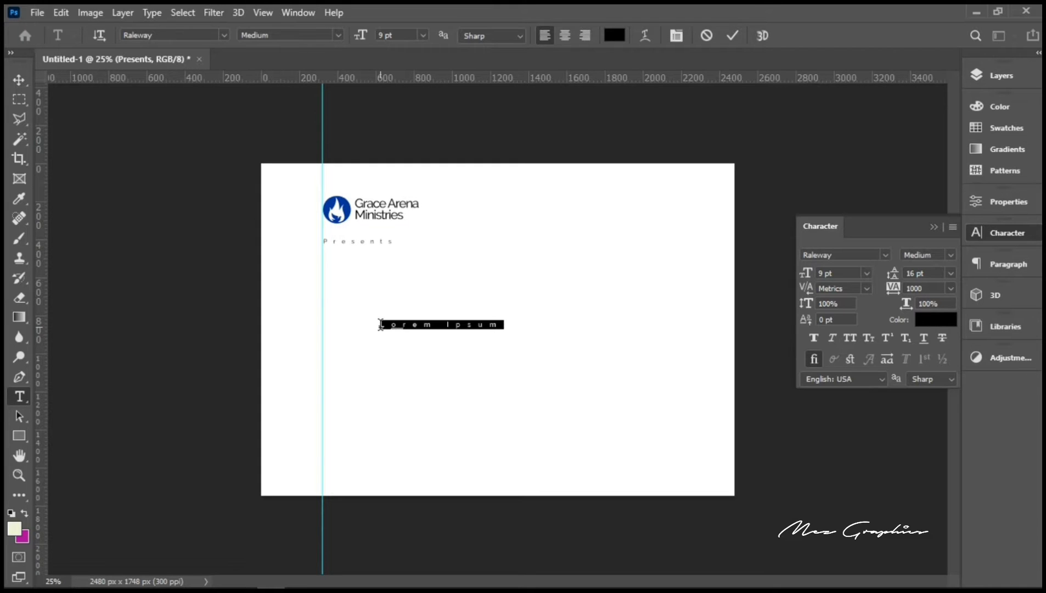
pyautogui.write('St')
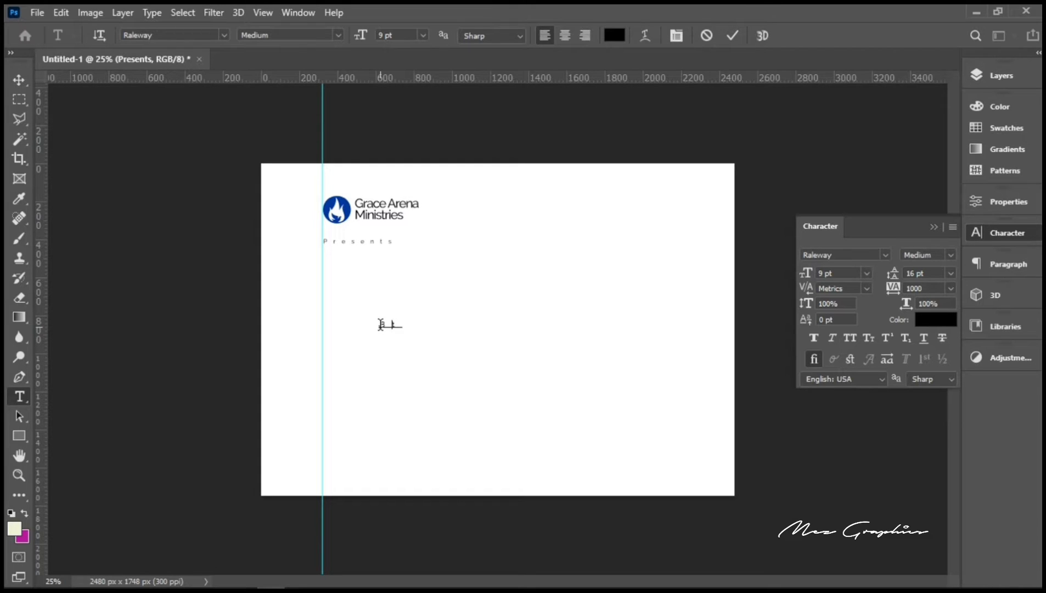
pyautogui.write('reakin ')
pyautogui.write('im')
pyautogui.write('it')
pyautogui.write('a')
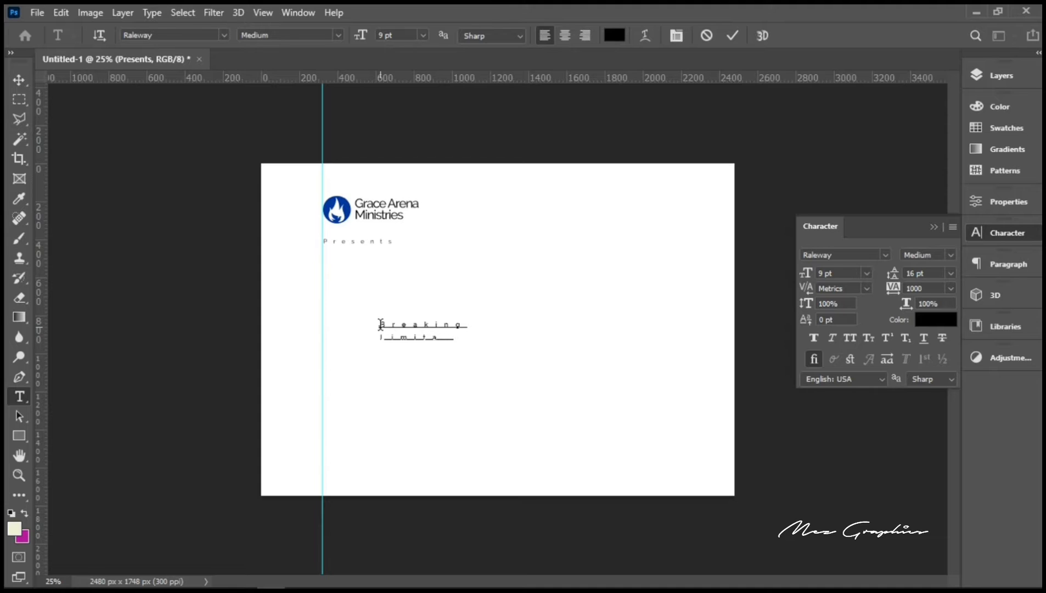
pyautogui.write('tin')
pyautogui.write('ns')
# Step: Give the headline -50 tracking and enter 'bison' in the font field
pyautogui.hotkey('ctrl', 'a')
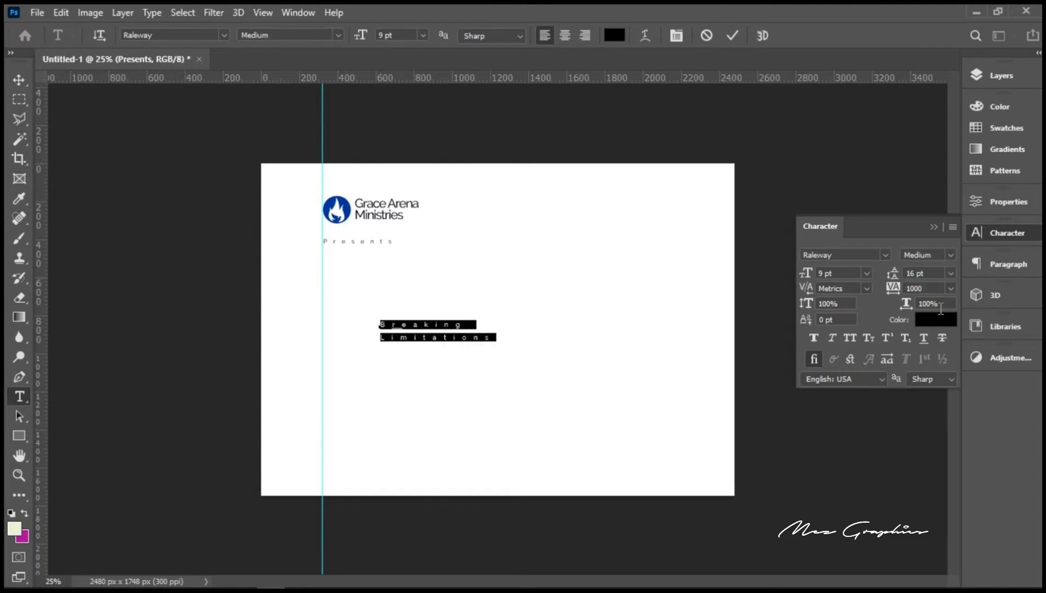
pyautogui.click(932, 286)
pyautogui.write('-50')
pyautogui.press('Return')
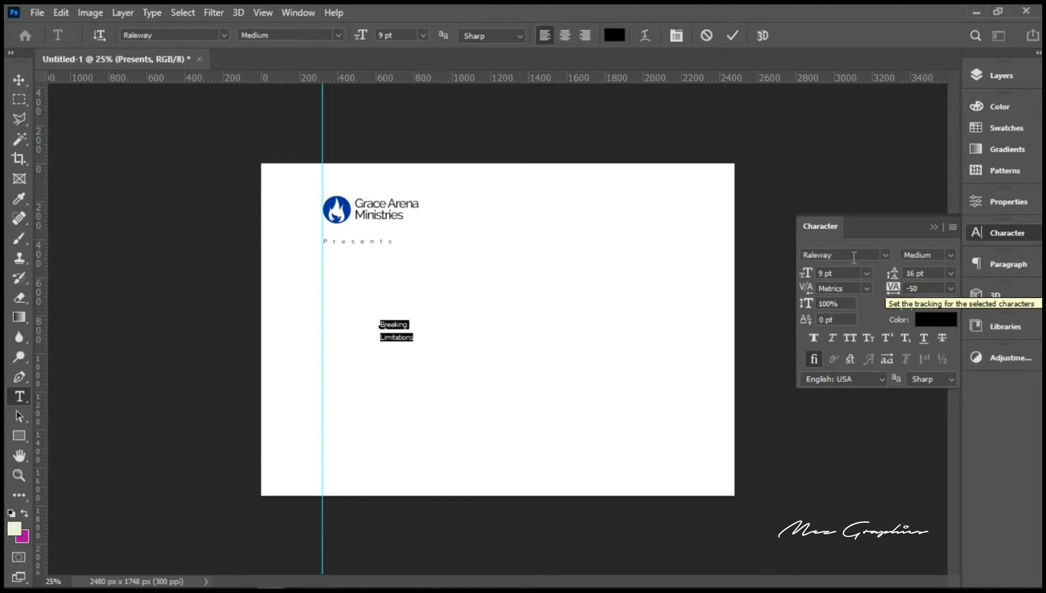
pyautogui.moveTo(851, 254); pyautogui.dragTo(822, 254)
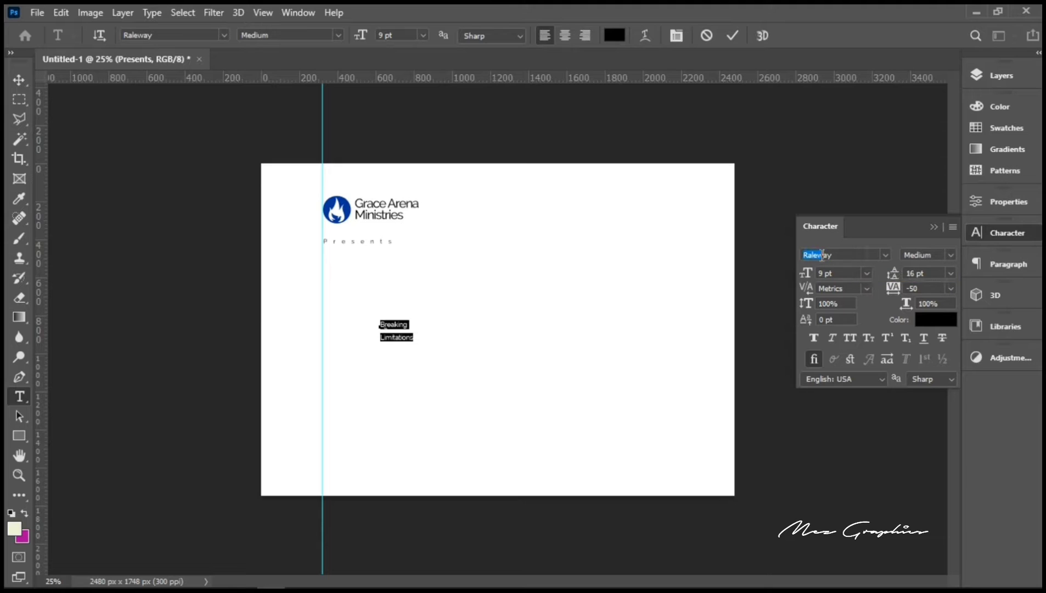
pyautogui.moveTo(850, 256); pyautogui.dragTo(765, 258)
pyautogui.write('bison')
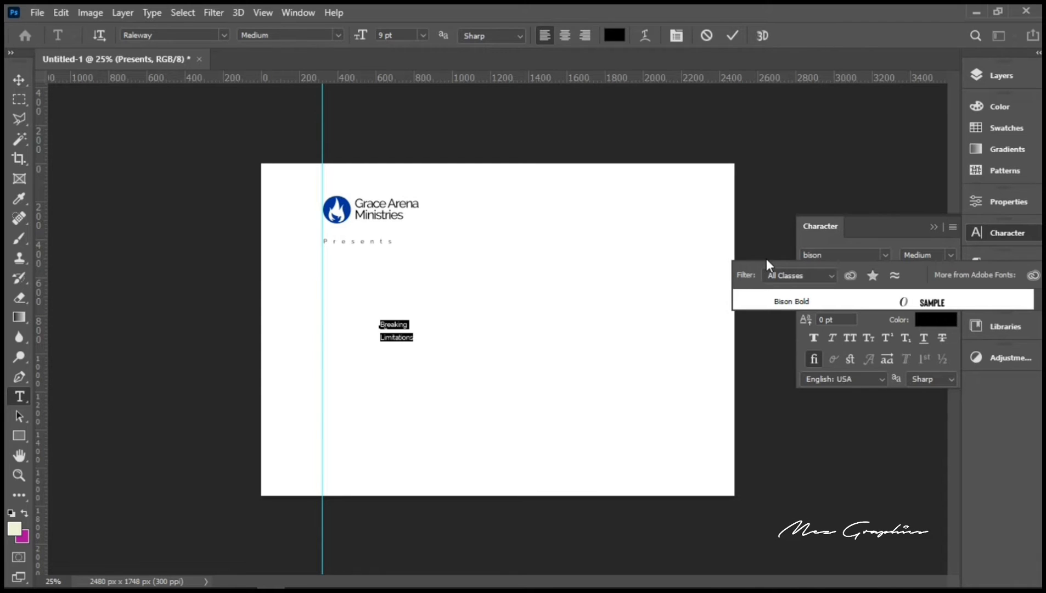
# Step: Set the headline in Bison Bold with 8 pt leading and enlarge it about 740%
pyautogui.click(795, 301)
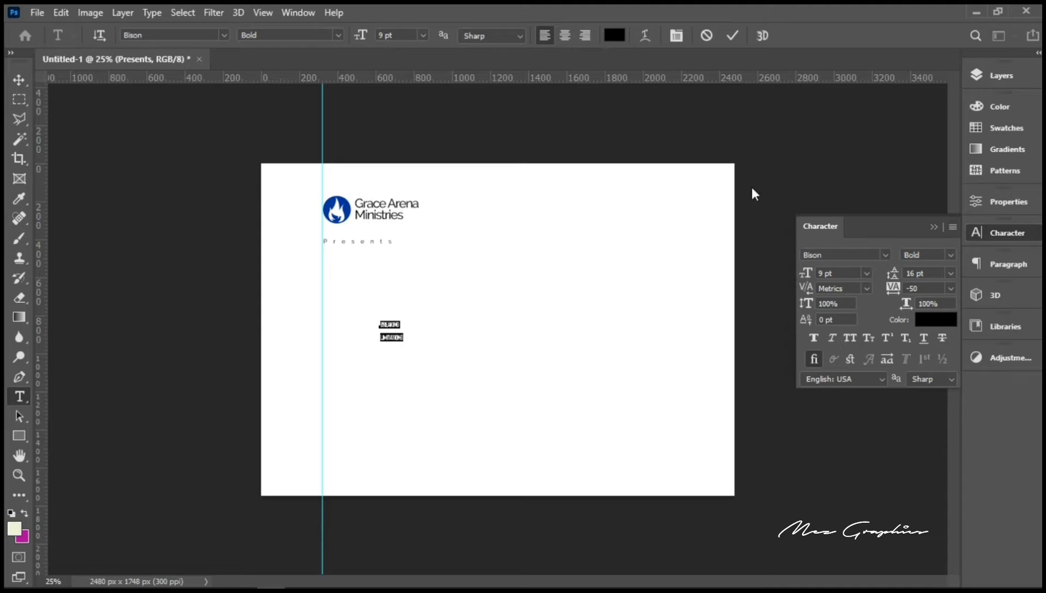
pyautogui.click(950, 274)
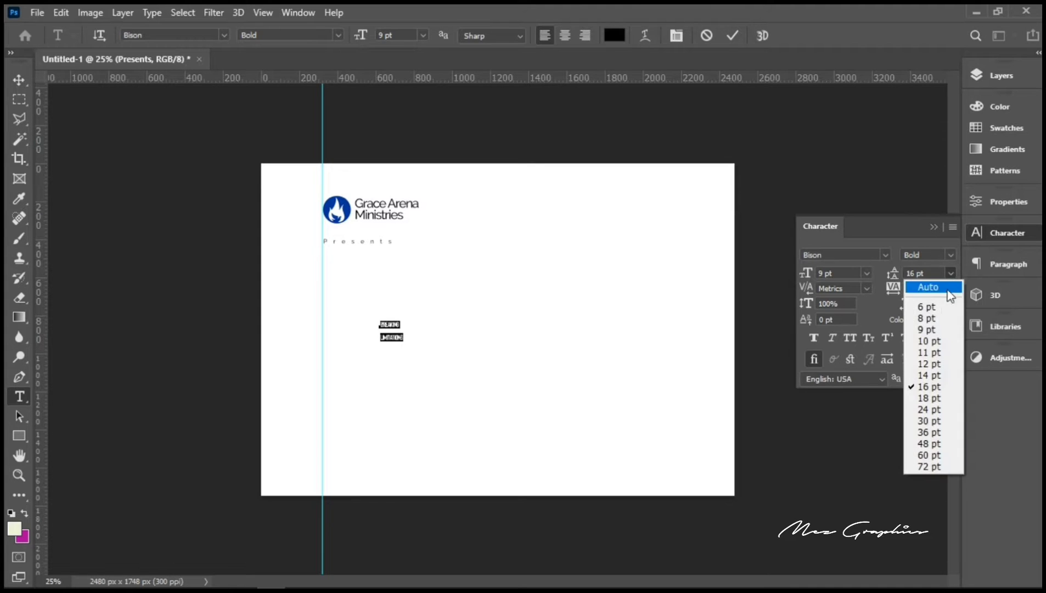
pyautogui.click(939, 321)
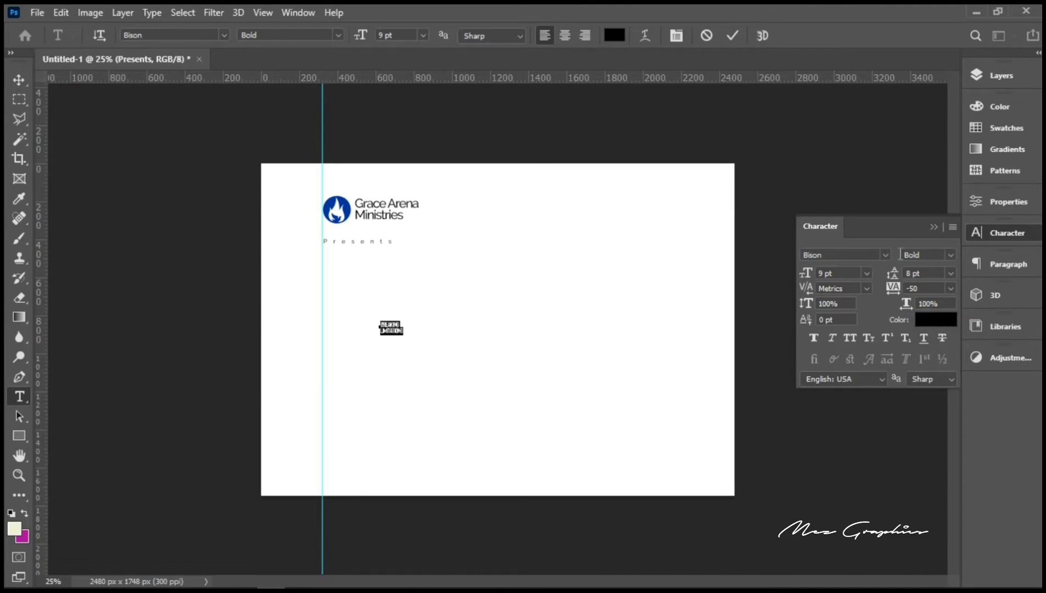
pyautogui.click(732, 36)
pyautogui.hotkey('ctrl', 't')
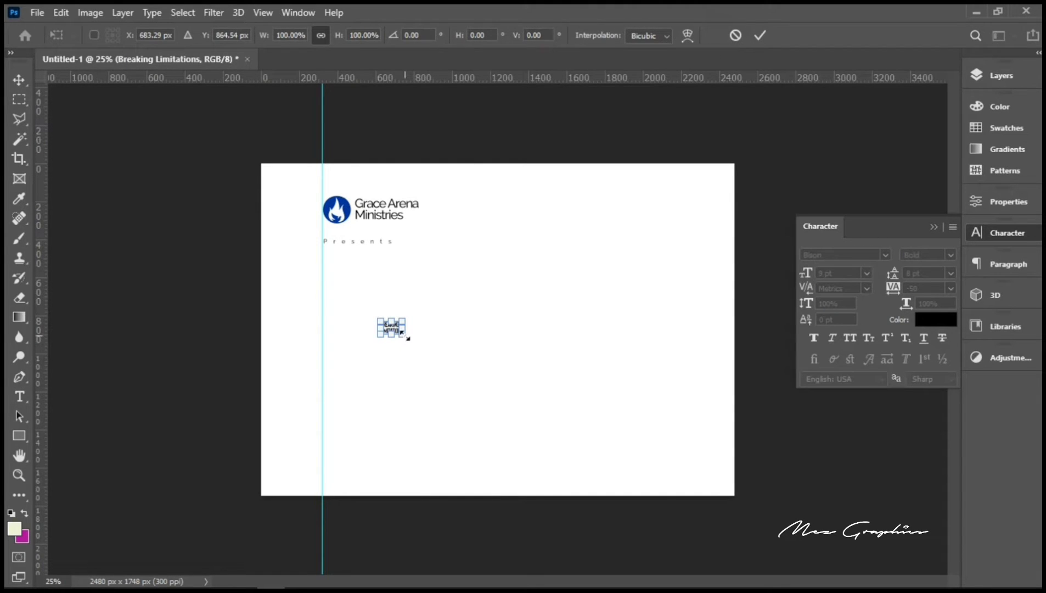
pyautogui.moveTo(406, 336); pyautogui.dragTo(495, 395)
pyautogui.press('Return')
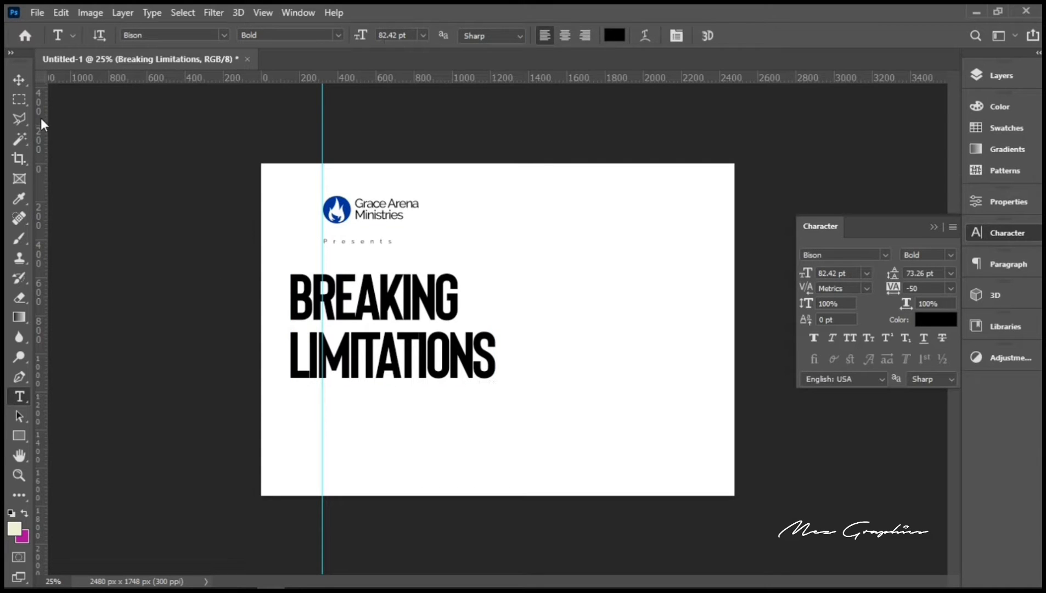
# Step: Align the headline to the left guide under Presents with 60 pt leading
pyautogui.click(21, 81)
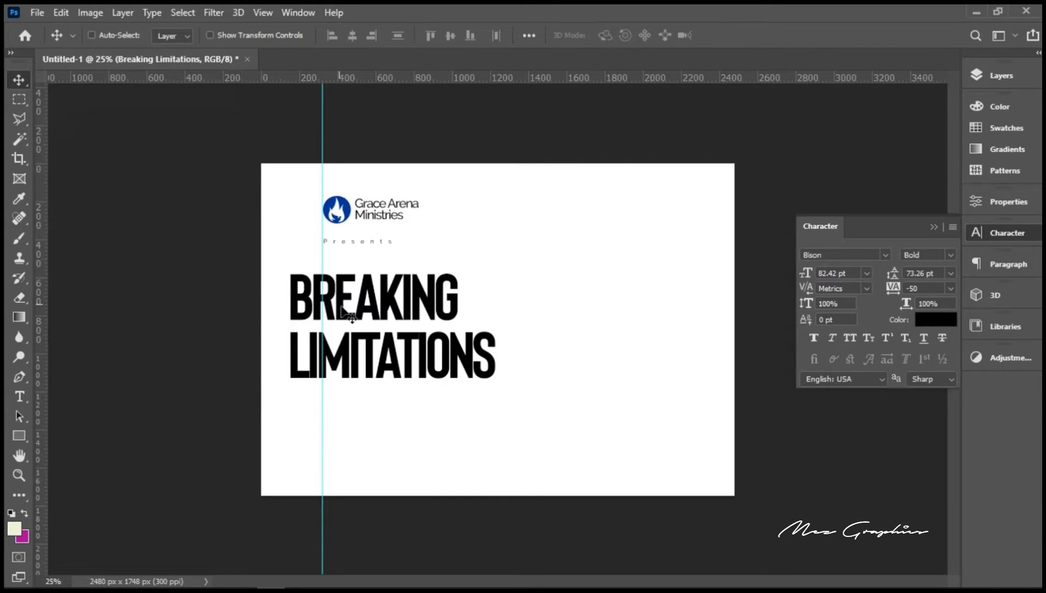
pyautogui.moveTo(346, 313); pyautogui.dragTo(380, 295)
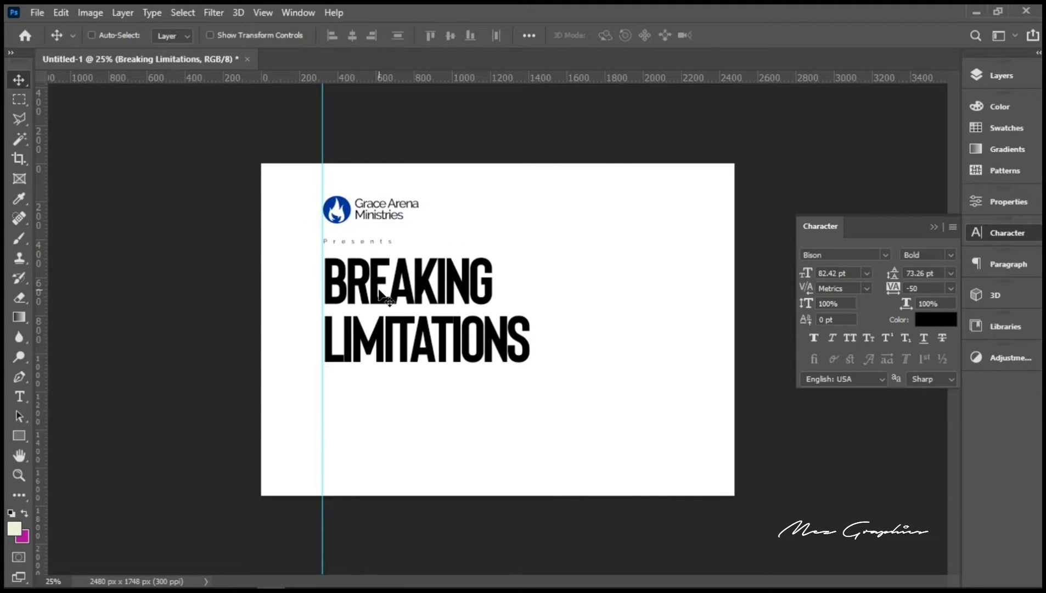
pyautogui.hotkey('shift', 'Up')
pyautogui.hotkey('shift', 'Up')
pyautogui.hotkey('shift', 'Up')
pyautogui.hotkey('shift', 'Left')
pyautogui.hotkey('shift', 'Left')
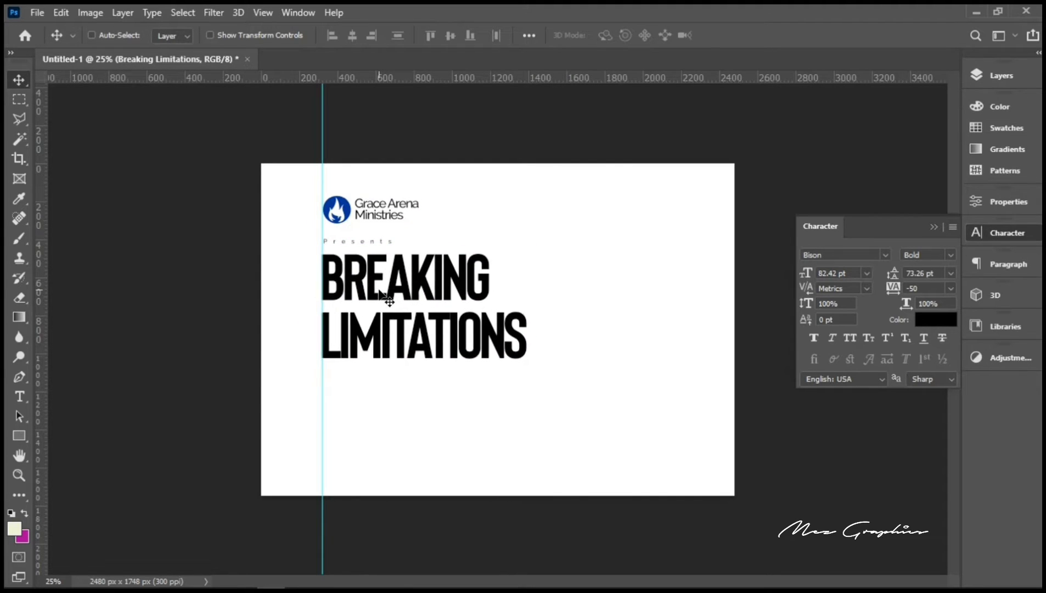
pyautogui.press('Right')
pyautogui.press('Right')
pyautogui.press('Right')
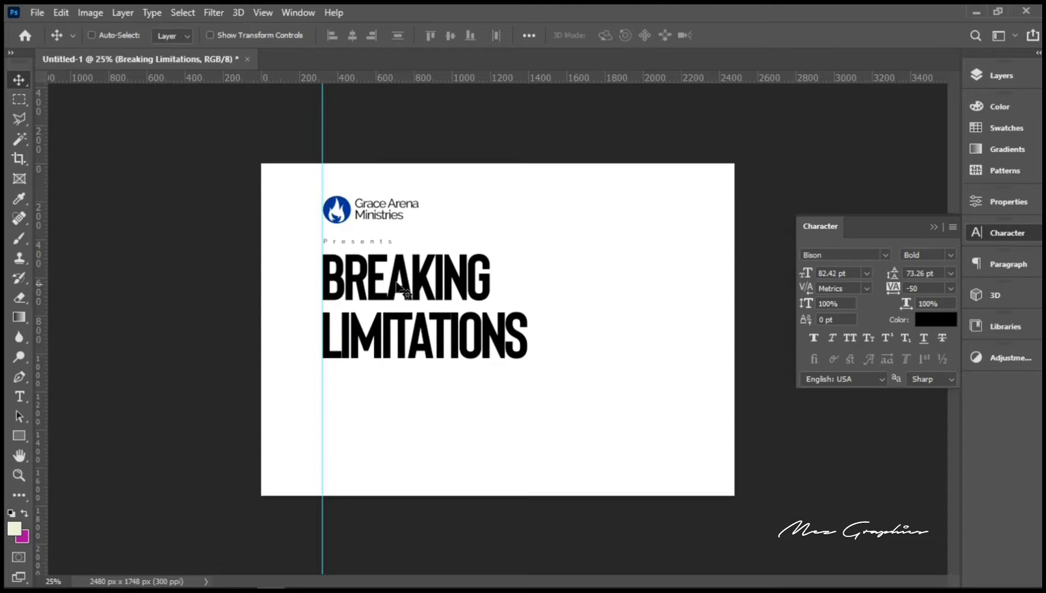
pyautogui.click(944, 274)
pyautogui.write('6')
pyautogui.press('Return')
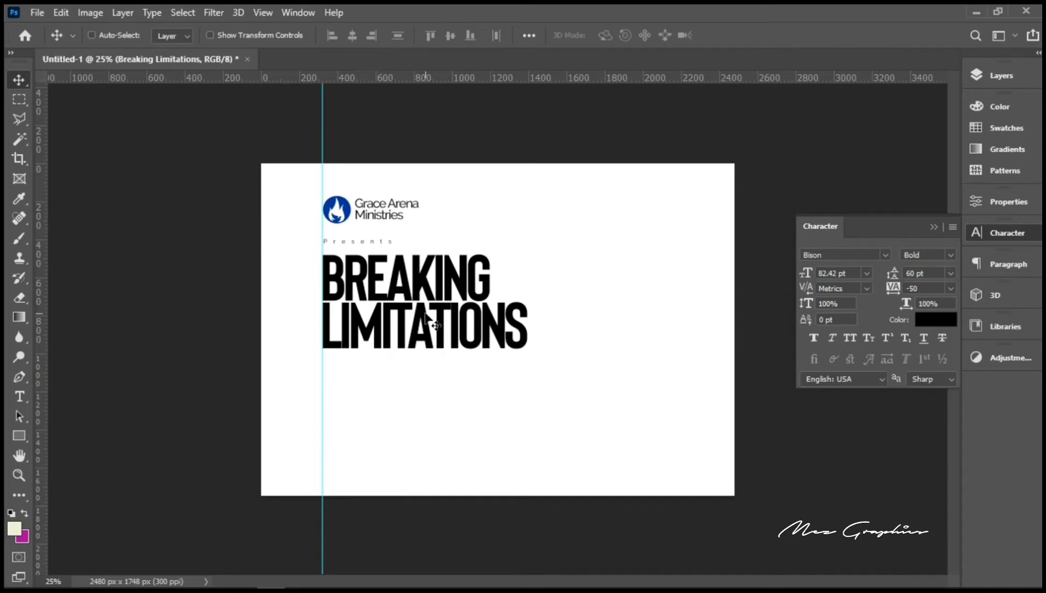
pyautogui.press('Left')
pyautogui.press('Up')
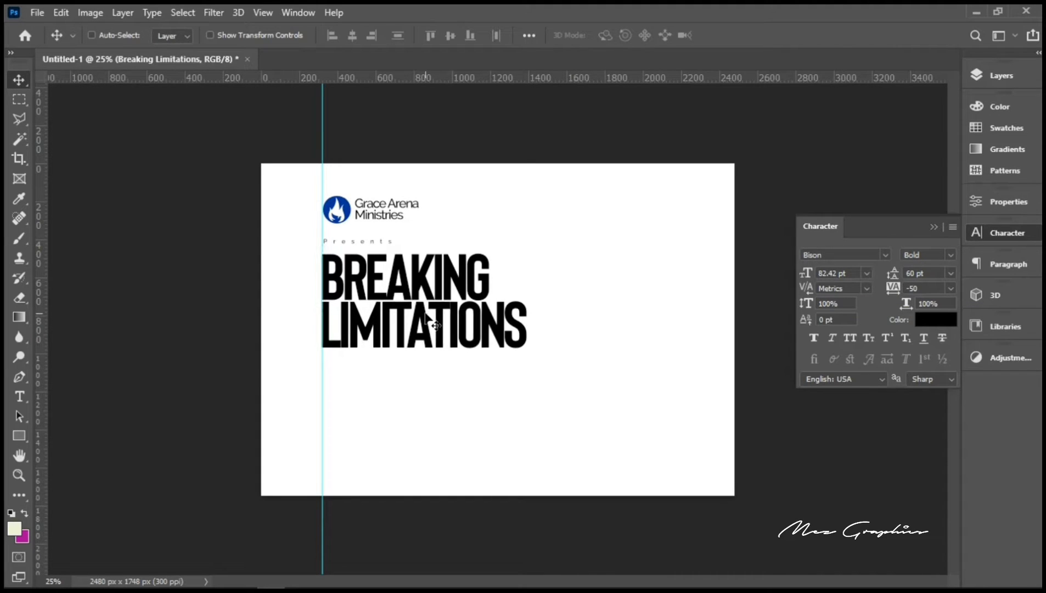
# Step: Add a text line below the headline with the guest pastor's name
pyautogui.click(21, 395)
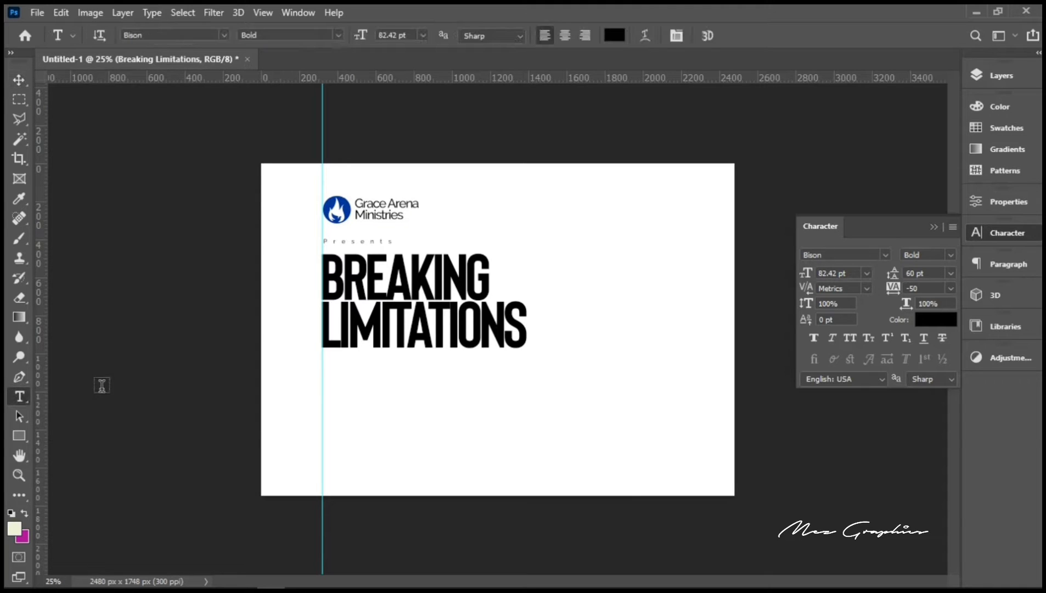
pyautogui.click(391, 406)
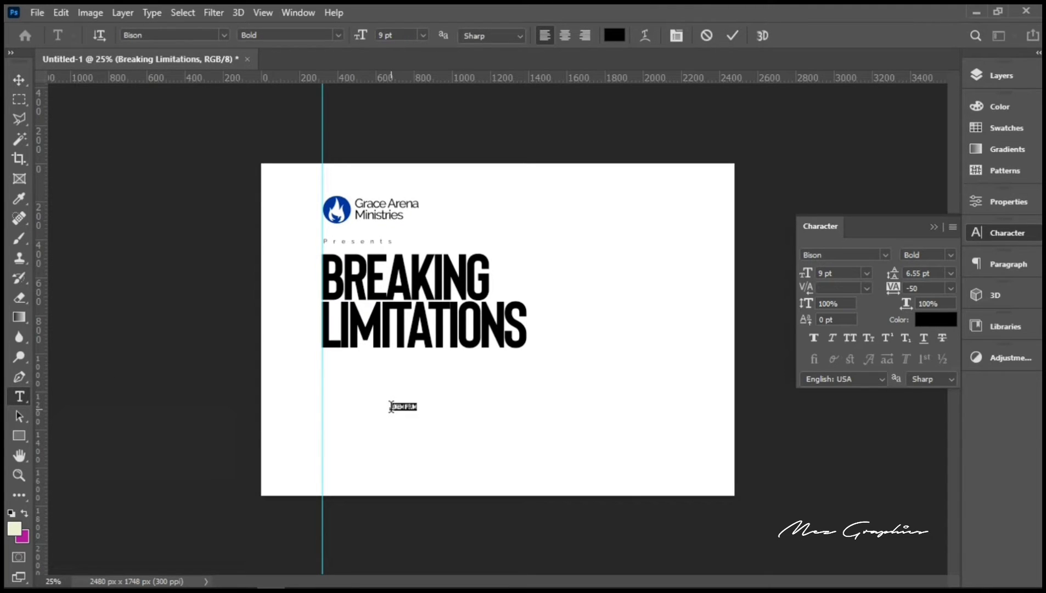
pyautogui.press('BackSpace')
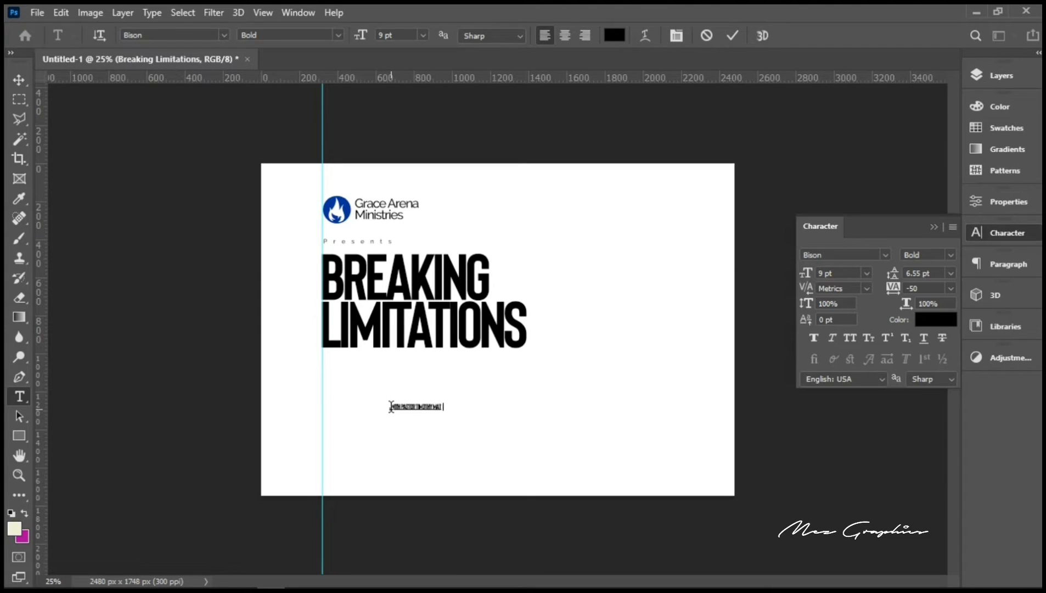
# Step: Set the pastor line to Raleway Medium with -70 tracking and commit it
pyautogui.hotkey('ctrl', 'a')
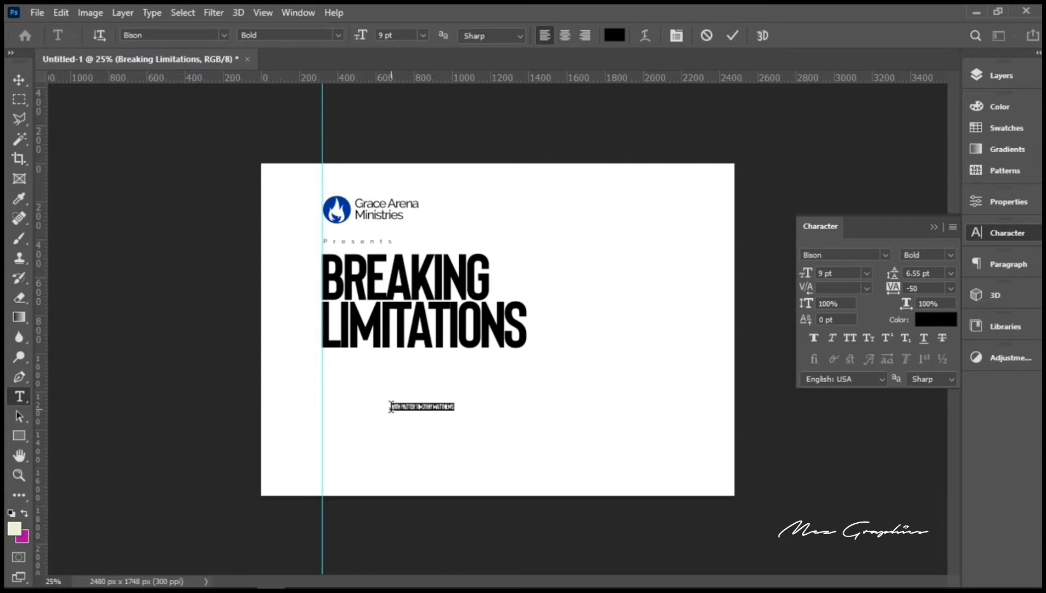
pyautogui.click(151, 35)
pyautogui.write('ralew')
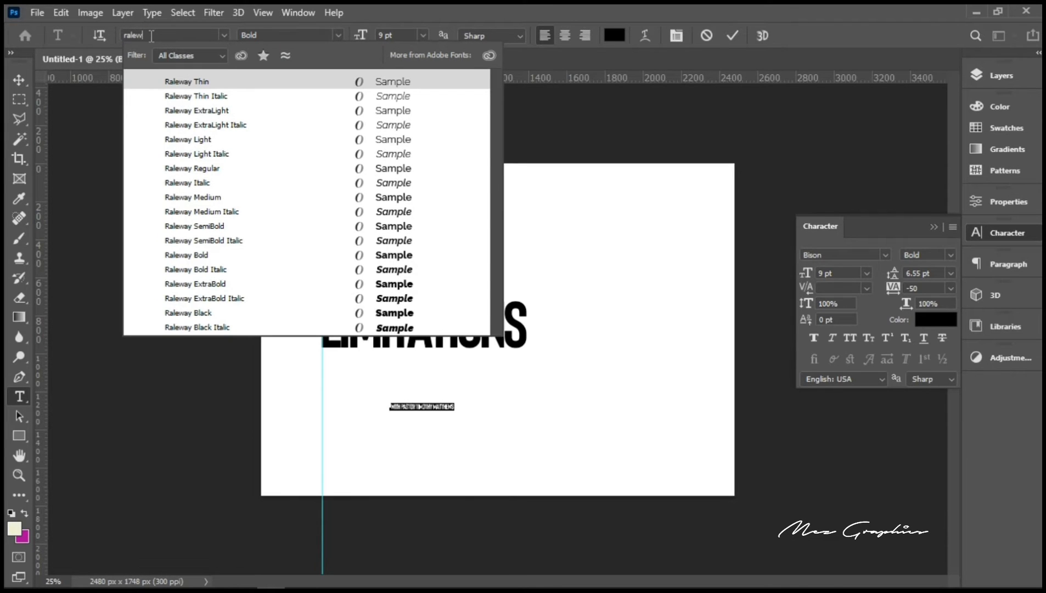
pyautogui.click(193, 198)
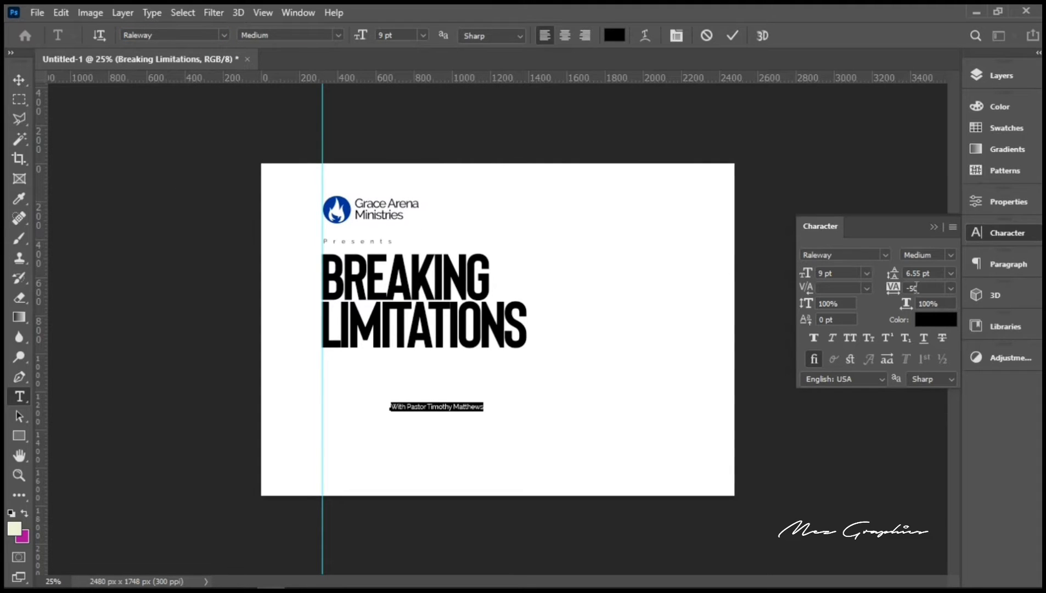
pyautogui.click(914, 288)
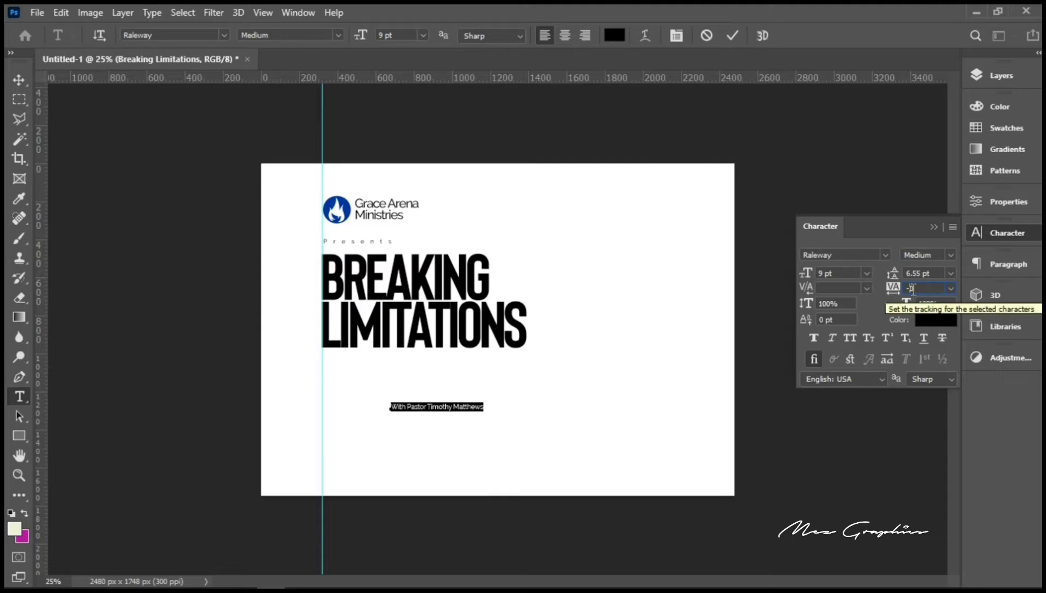
pyautogui.write('-70')
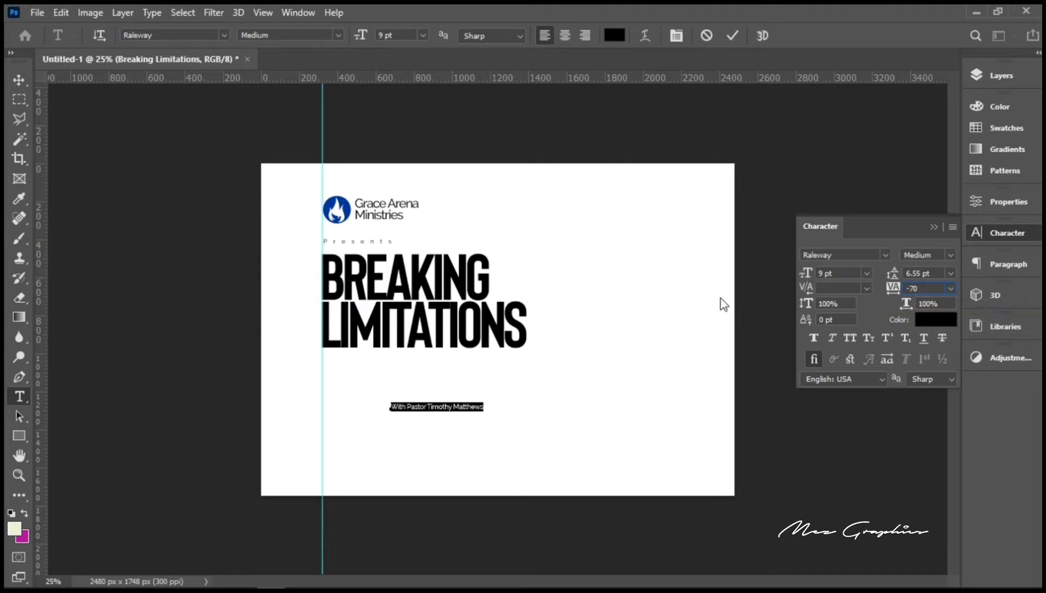
pyautogui.click(730, 39)
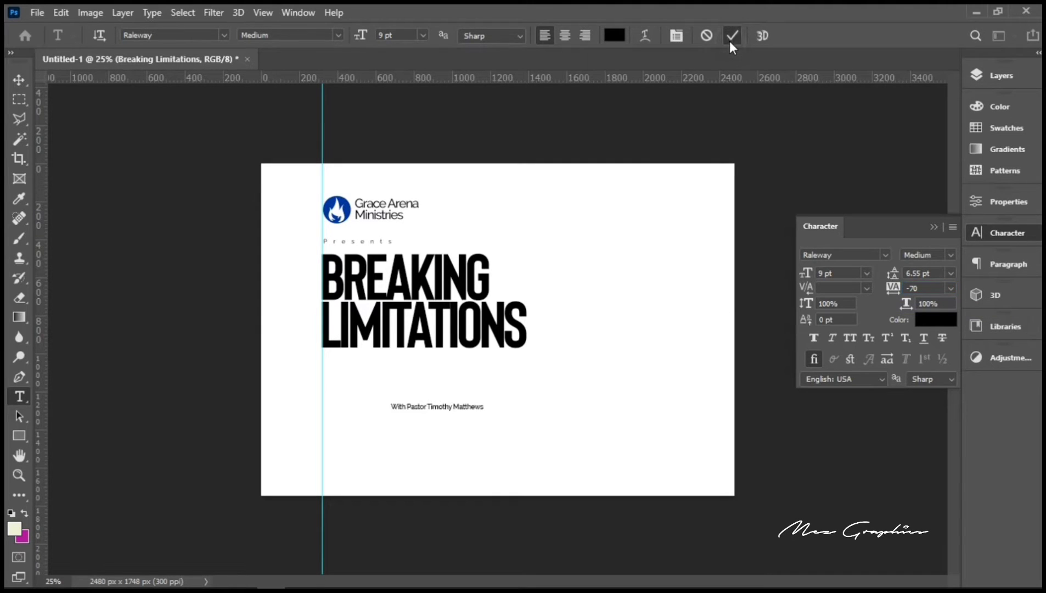
# Step: Scale the pastor line up to about 157%
pyautogui.click(16, 81)
pyautogui.hotkey('ctrl', 't')
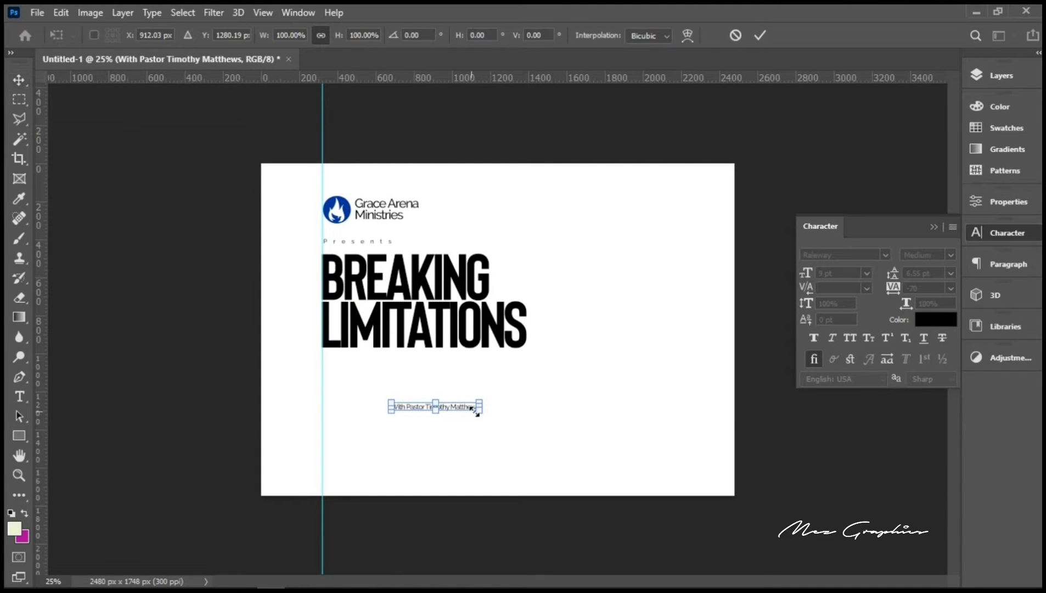
pyautogui.moveTo(485, 416); pyautogui.dragTo(501, 426)
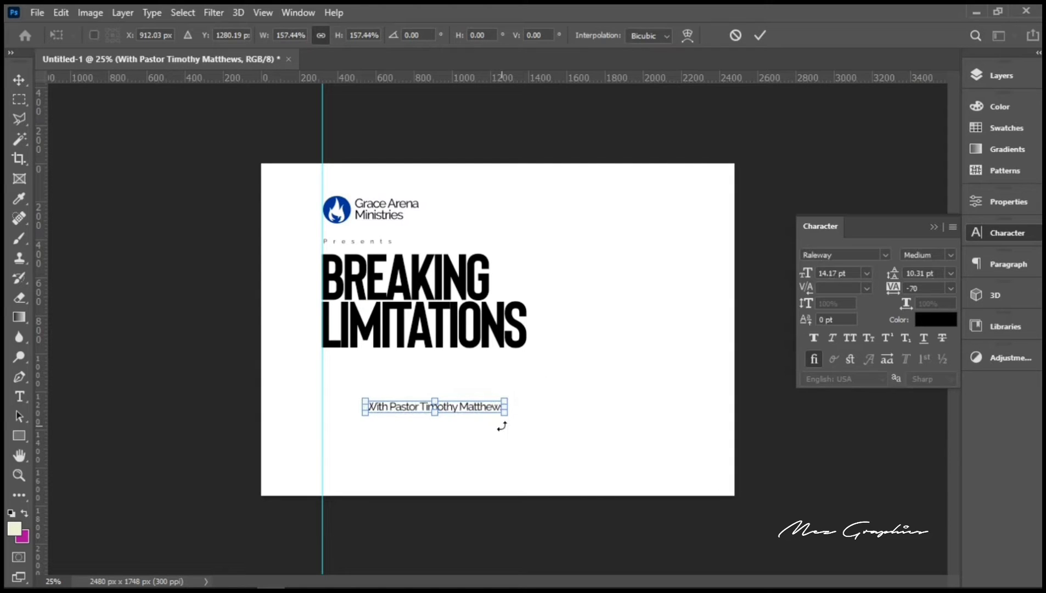
pyautogui.press('Return')
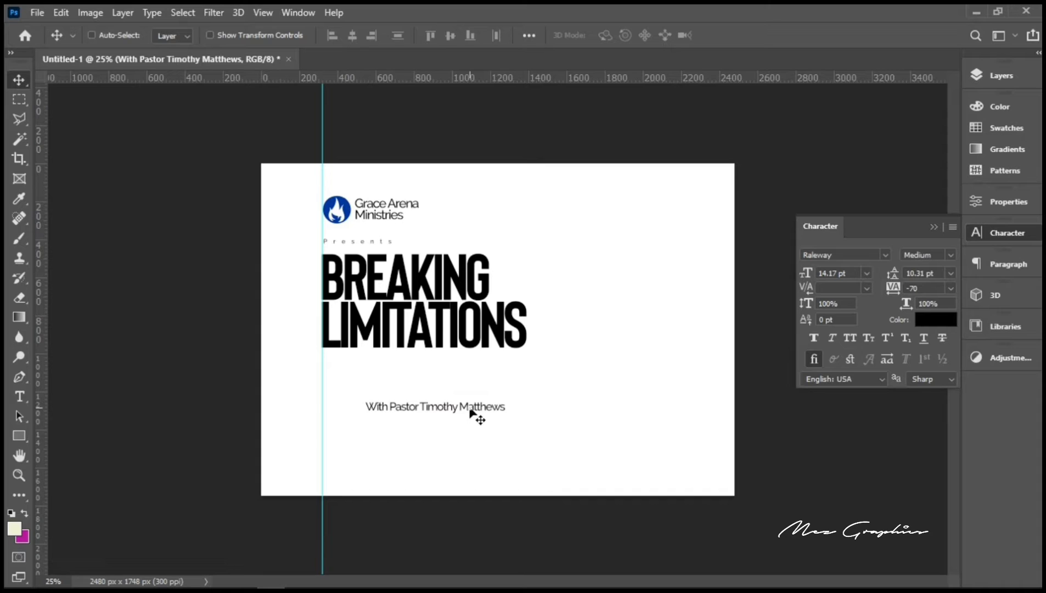
# Step: Place the pastor line under the headline at the guide and duplicate it just below
pyautogui.moveTo(471, 409); pyautogui.dragTo(426, 365)
pyautogui.press('Right')
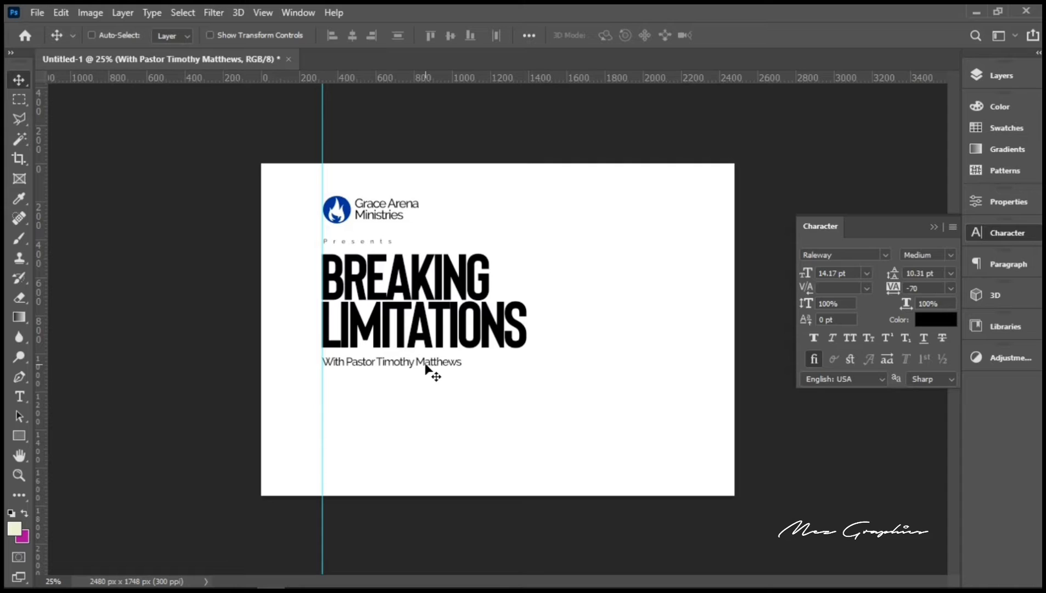
pyautogui.press('Up')
pyautogui.press('Up')
pyautogui.press('Up')
pyautogui.press('Up')
pyautogui.press('Up')
pyautogui.press('Up')
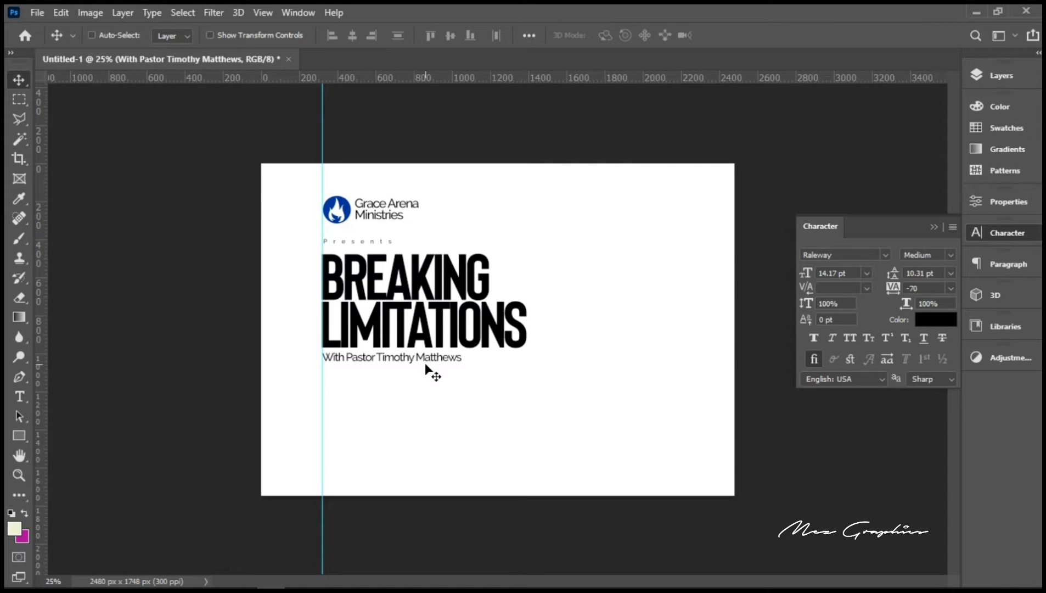
pyautogui.press('Up')
pyautogui.press('Up')
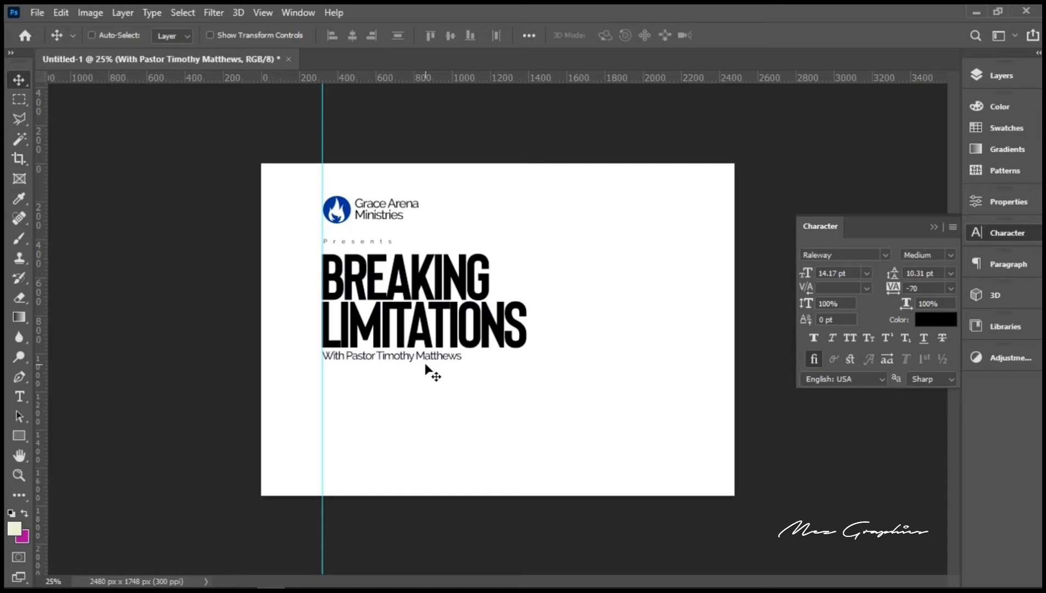
pyautogui.press('ctrl')
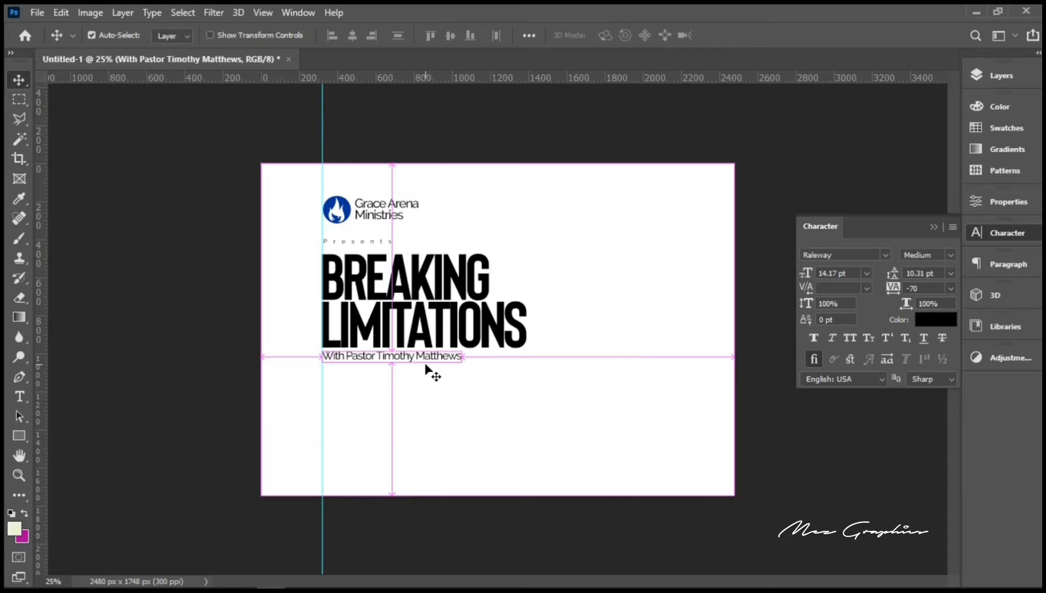
pyautogui.hotkey('ctrl', 'j')
pyautogui.press('Down')
pyautogui.press('Down')
pyautogui.press('Down')
pyautogui.press('Down')
pyautogui.press('Down')
pyautogui.press('Down')
pyautogui.press('Down')
pyautogui.press('Down')
pyautogui.press('Down')
pyautogui.press('Down')
pyautogui.press('Down')
pyautogui.press('Down')
pyautogui.press('Down')
pyautogui.press('Down')
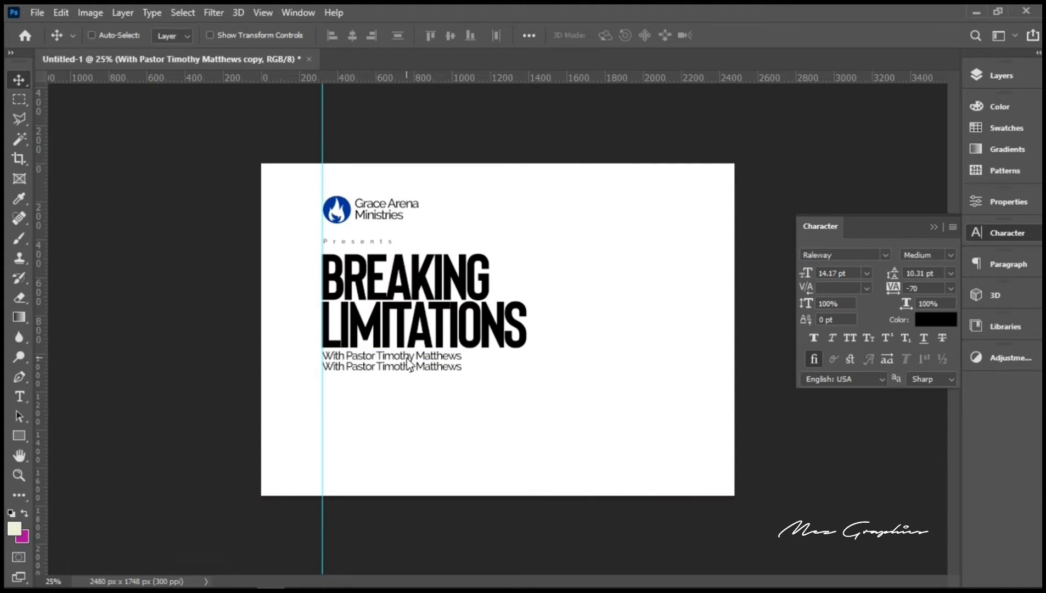
# Step: Move the copy down and change its text to 'This Sunday II 8:00am'
pyautogui.moveTo(408, 364); pyautogui.dragTo(403, 382)
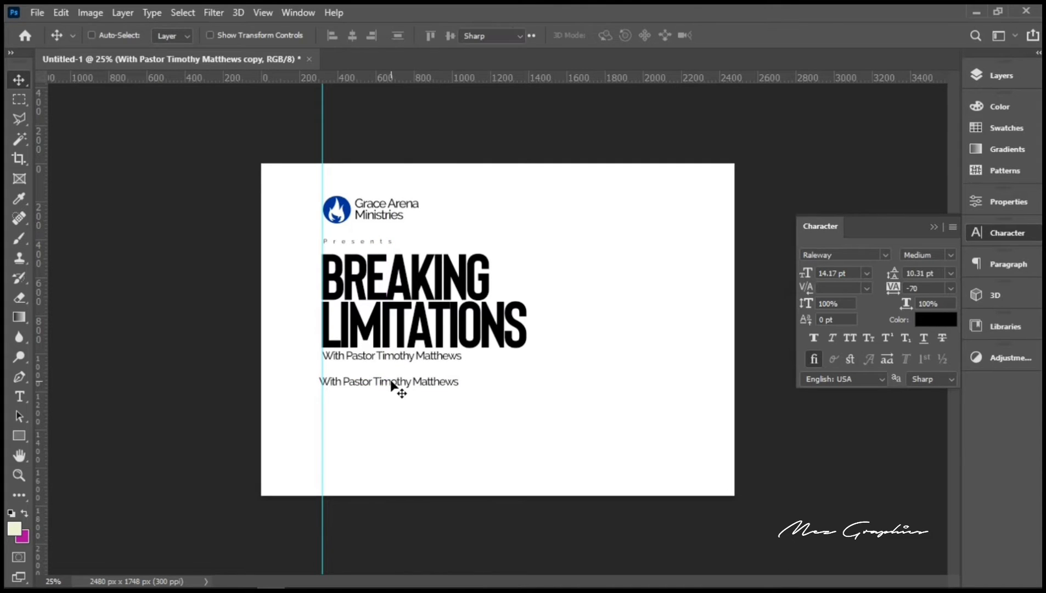
pyautogui.doubleClick(391, 380)
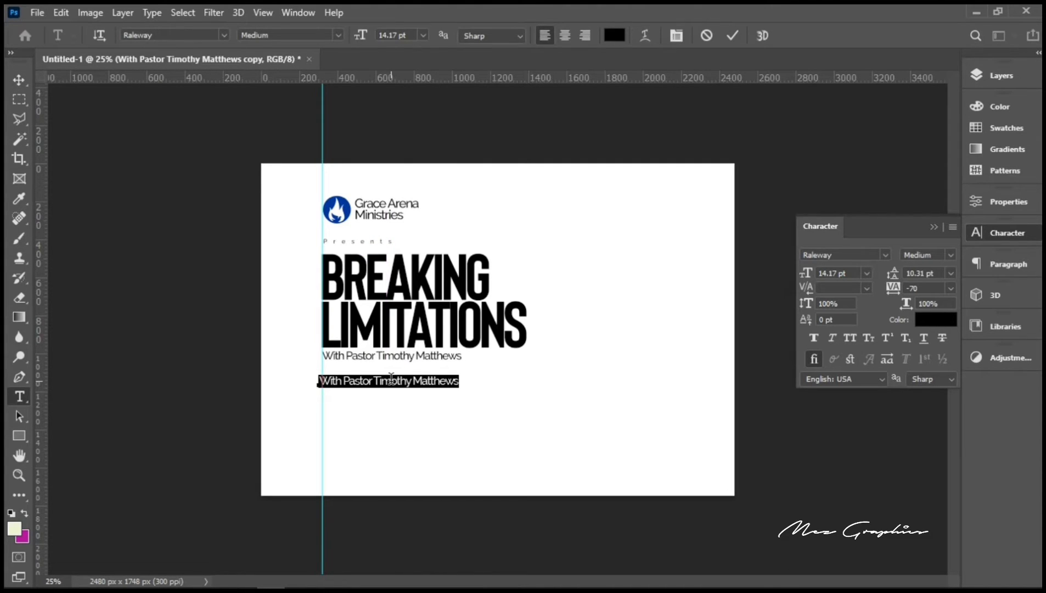
pyautogui.write('Th')
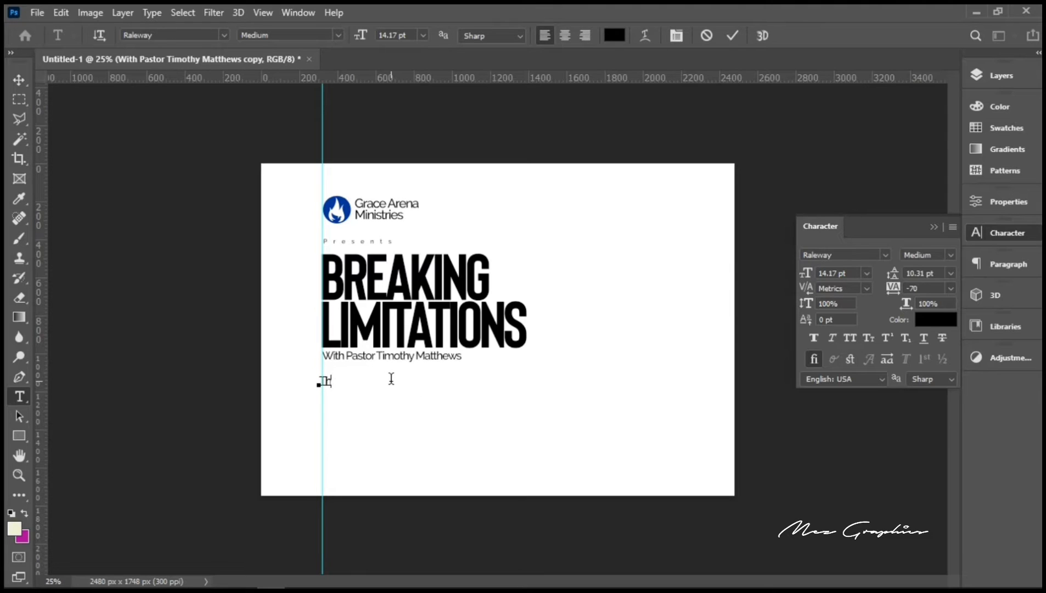
pyautogui.write('is')
pyautogui.write(' Sunda')
pyautogui.write('y')
pyautogui.write(' !!')
pyautogui.write(' &')
pyautogui.write(':00a')
pyautogui.write('m')
pyautogui.click(23, 83)
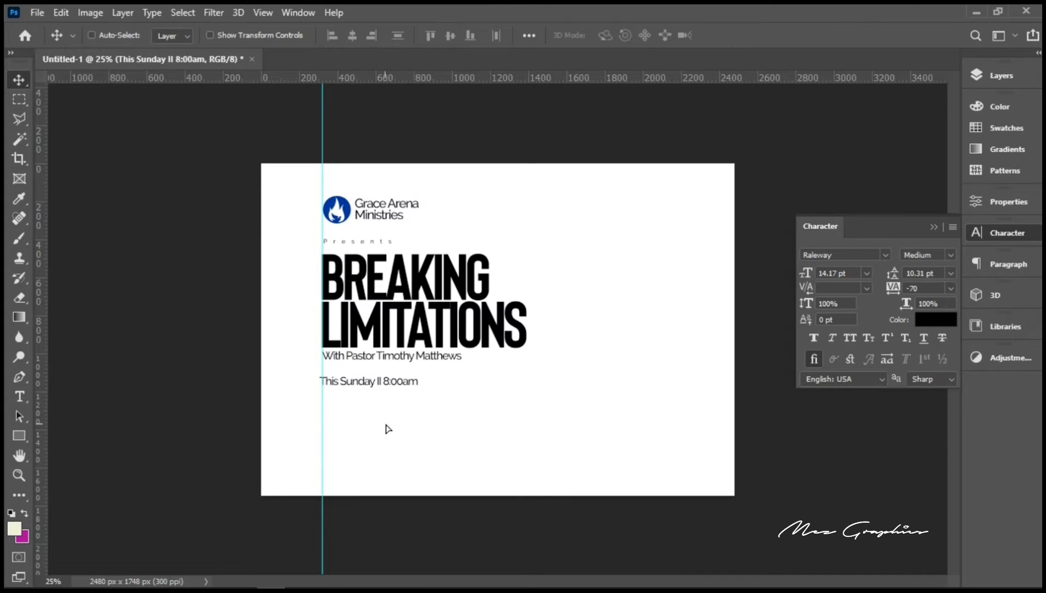
# Step: Align the date line to the guide and duplicate it
pyautogui.moveTo(386, 427); pyautogui.dragTo(387, 420)
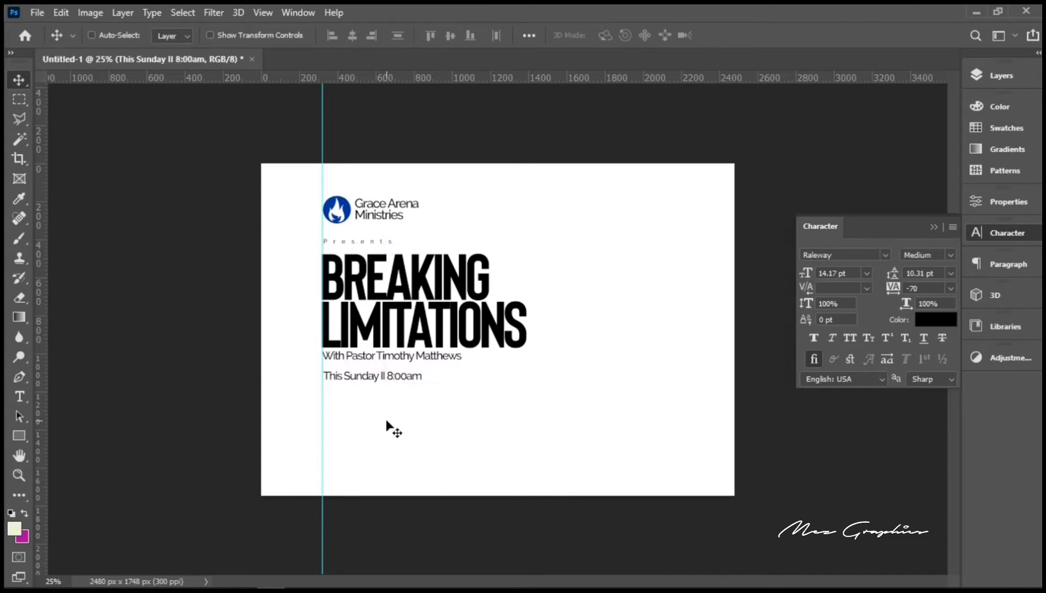
pyautogui.press('Up')
pyautogui.press('Up')
pyautogui.press('Up')
pyautogui.press('Up')
pyautogui.press('Up')
pyautogui.press('Up')
pyautogui.press('Up')
pyautogui.press('Up')
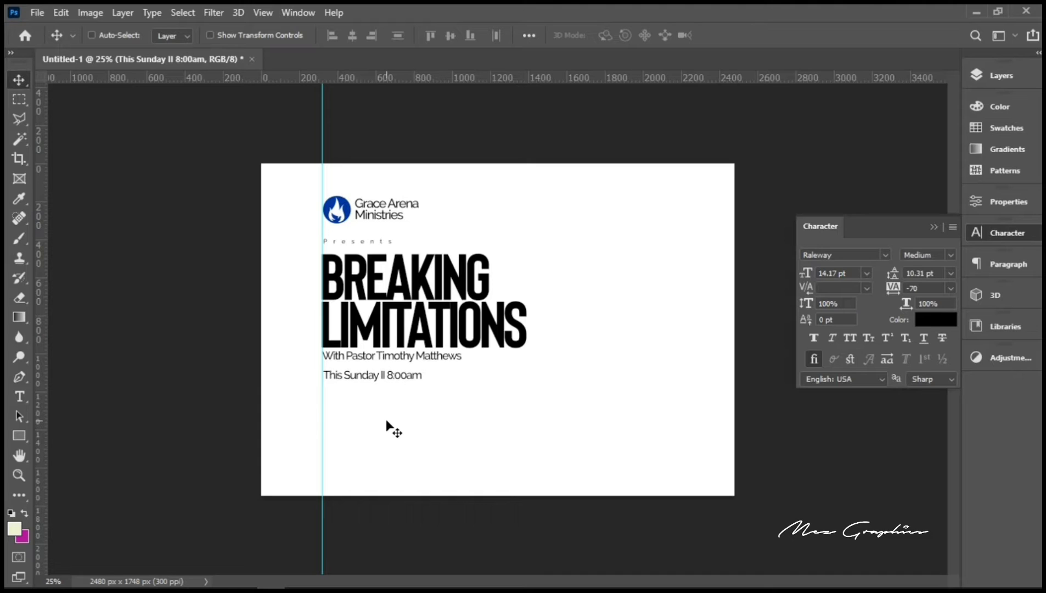
pyautogui.press('Up')
pyautogui.press('Up')
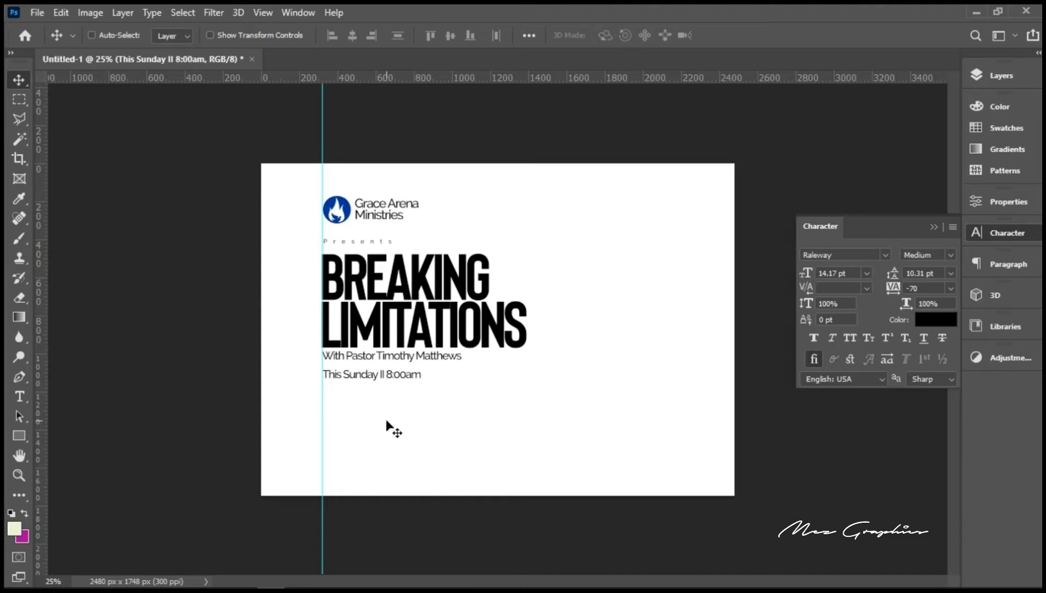
pyautogui.press('ctrl')
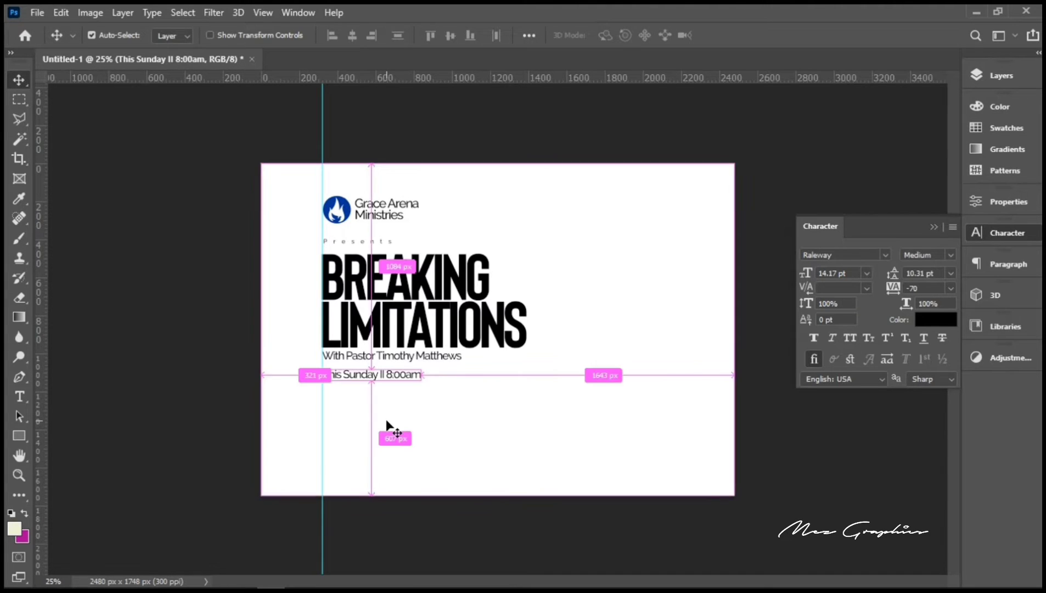
pyautogui.hotkey('ctrl', 'j')
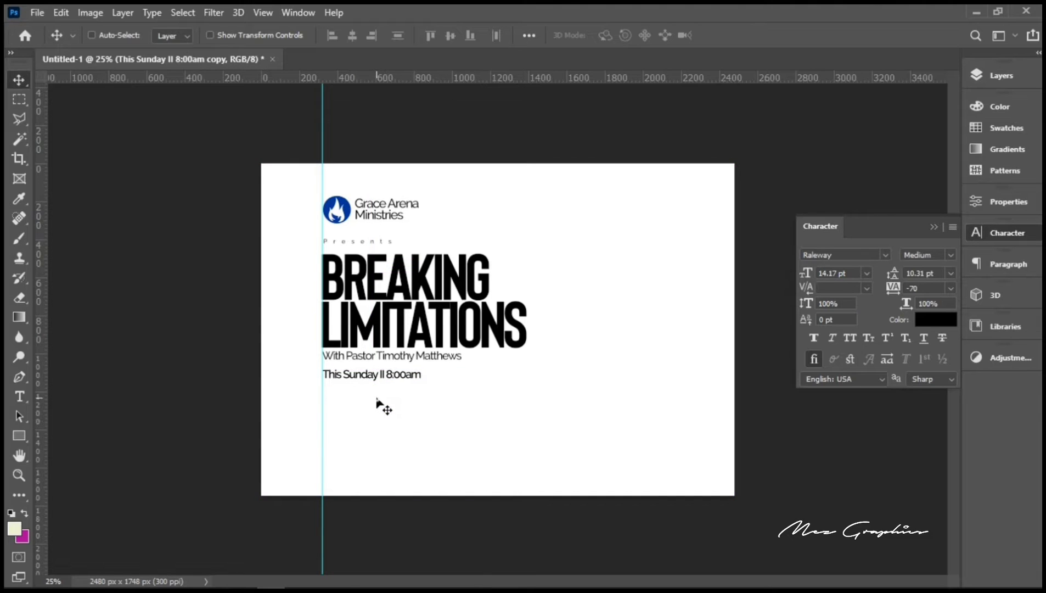
pyautogui.moveTo(380, 406); pyautogui.dragTo(375, 419)
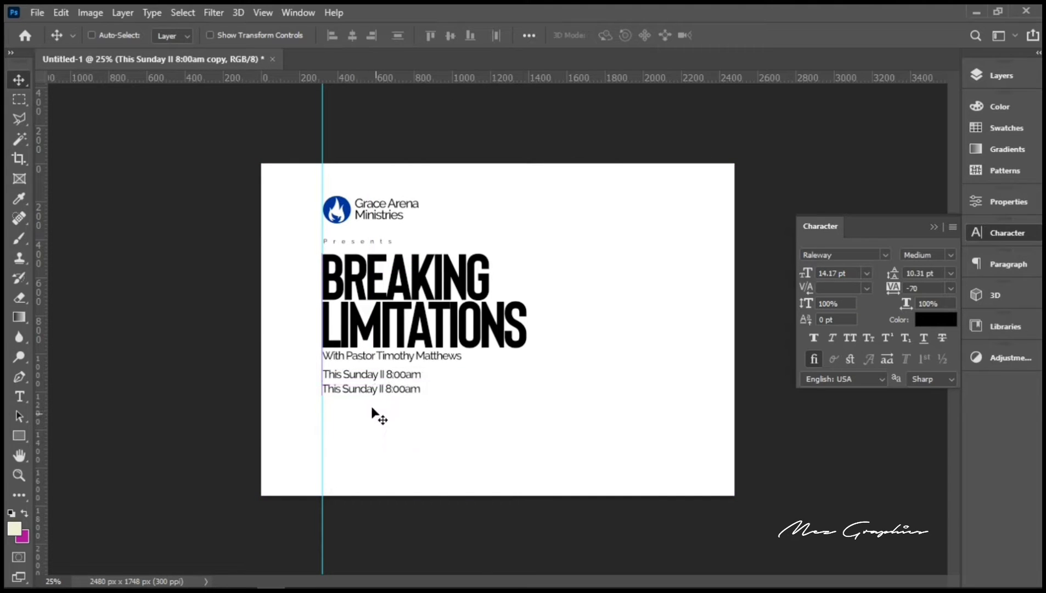
pyautogui.doubleClick(363, 391)
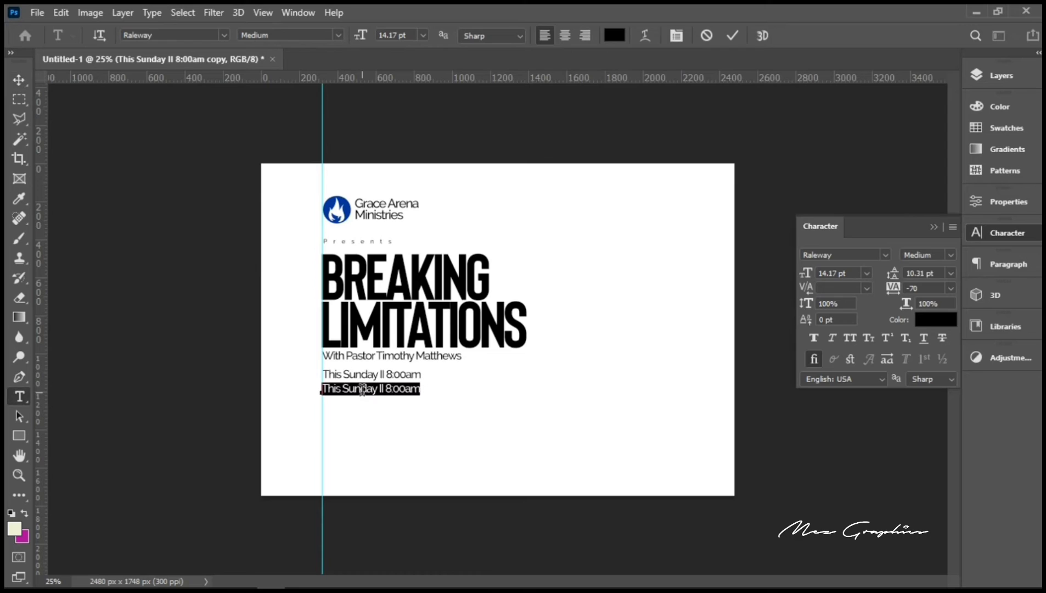
pyautogui.press('BackSpace')
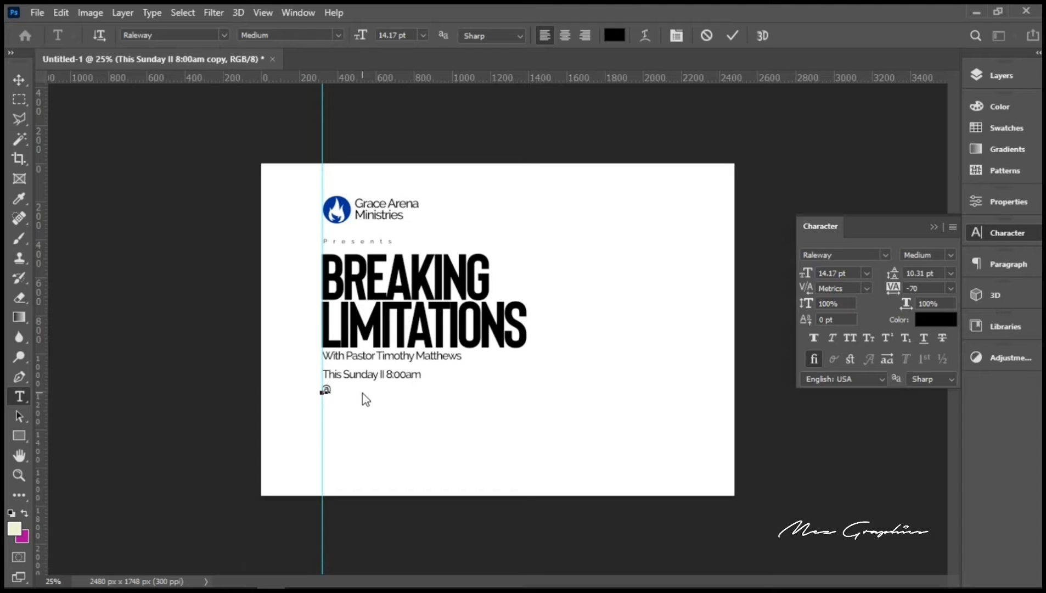
pyautogui.write('@Grace Arena M')
pyautogui.write('nistries')
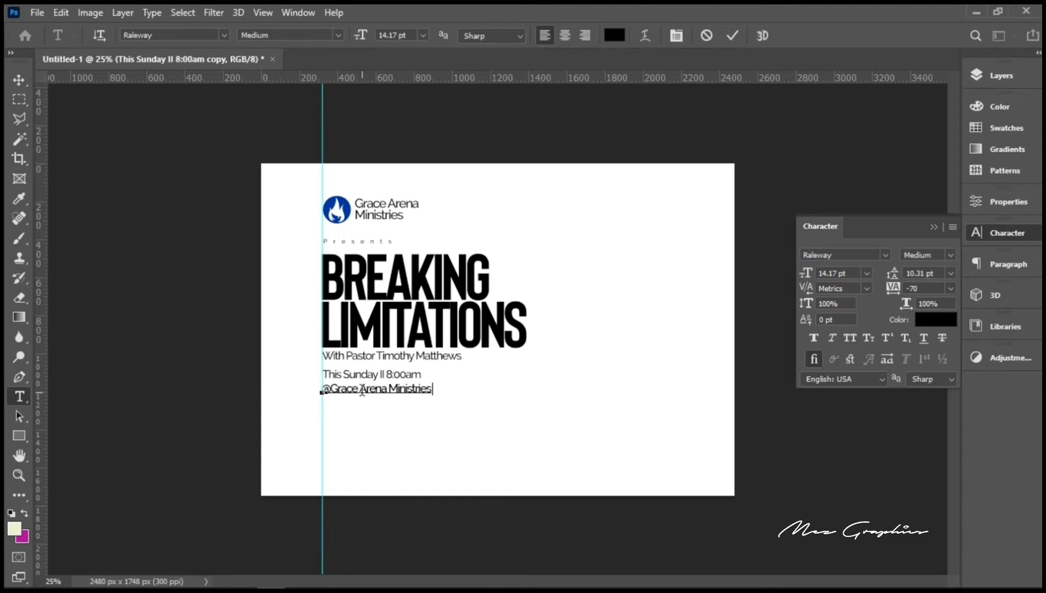
pyautogui.write(' Aud')
pyautogui.write('i')
pyautogui.write('tori')
pyautogui.write('um')
# Step: Add the Okigwe Road, Owerri address lines ending 'Junction, Imo State', then select all the text
pyautogui.write('Ok')
pyautogui.write('igwe')
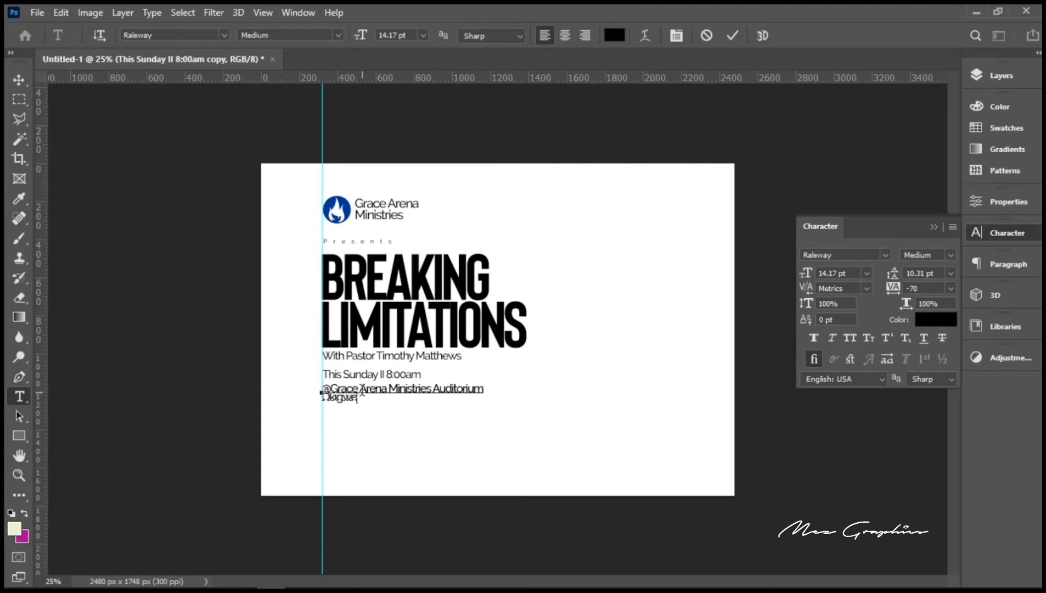
pyautogui.write(' Road')
pyautogui.write(',')
pyautogui.write('O')
pyautogui.write('werri')
pyautogui.write(',')
pyautogui.write(' I')
pyautogui.press('BackSpace')
pyautogui.press('BackSpace')
pyautogui.press('BackSpace')
pyautogui.write(', Im')
pyautogui.write('ore')
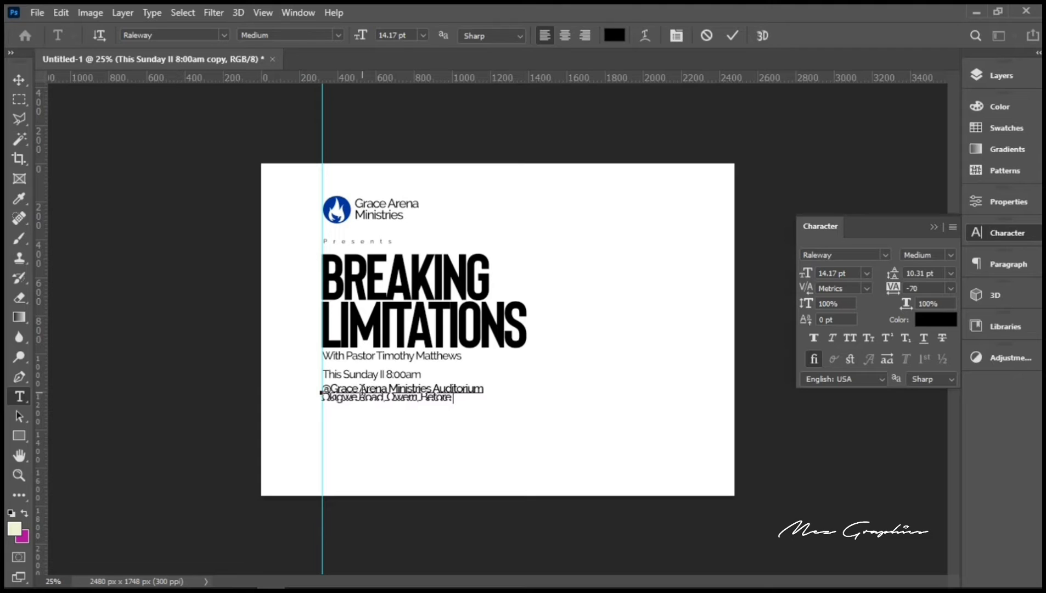
pyautogui.write(',')
pyautogui.write('IMSU')
pyautogui.press('Return')
pyautogui.write('Junction')
pyautogui.press('BackSpace')
pyautogui.write(', Imo')
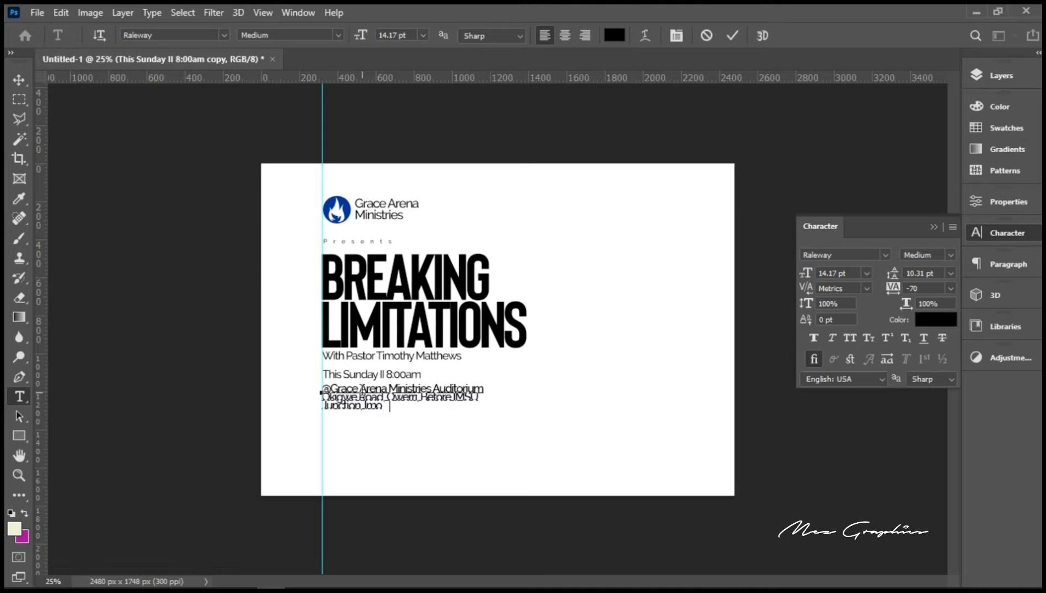
pyautogui.write(' State')
pyautogui.hotkey('ctrl', 'a')
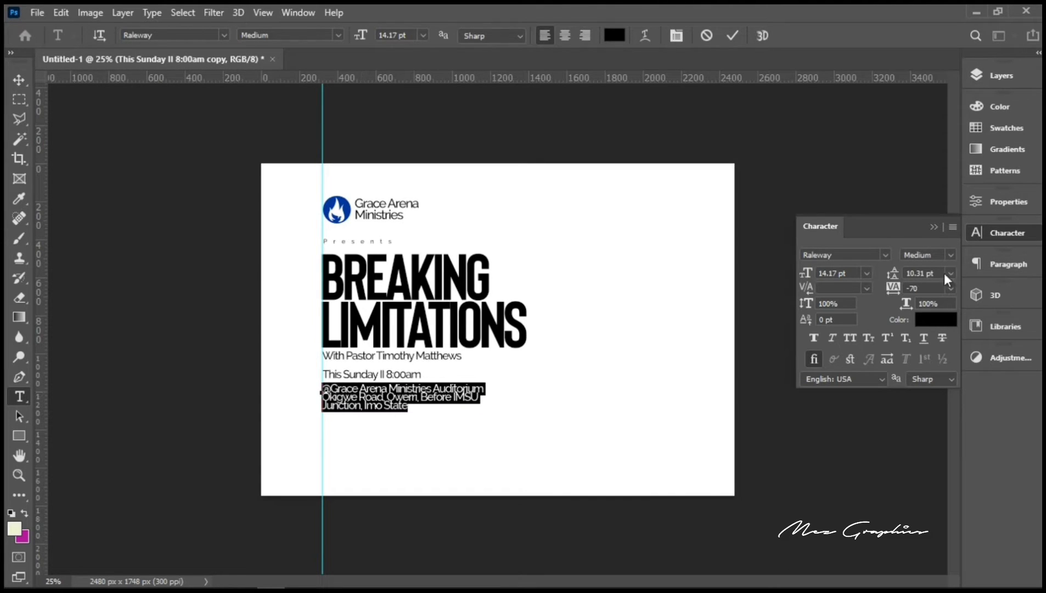
# Step: Change the venue address leading to 13 pt, then 14 pt, and commit the text
pyautogui.click(926, 273)
pyautogui.press('BackSpace')
pyautogui.write('13')
pyautogui.press('Return')
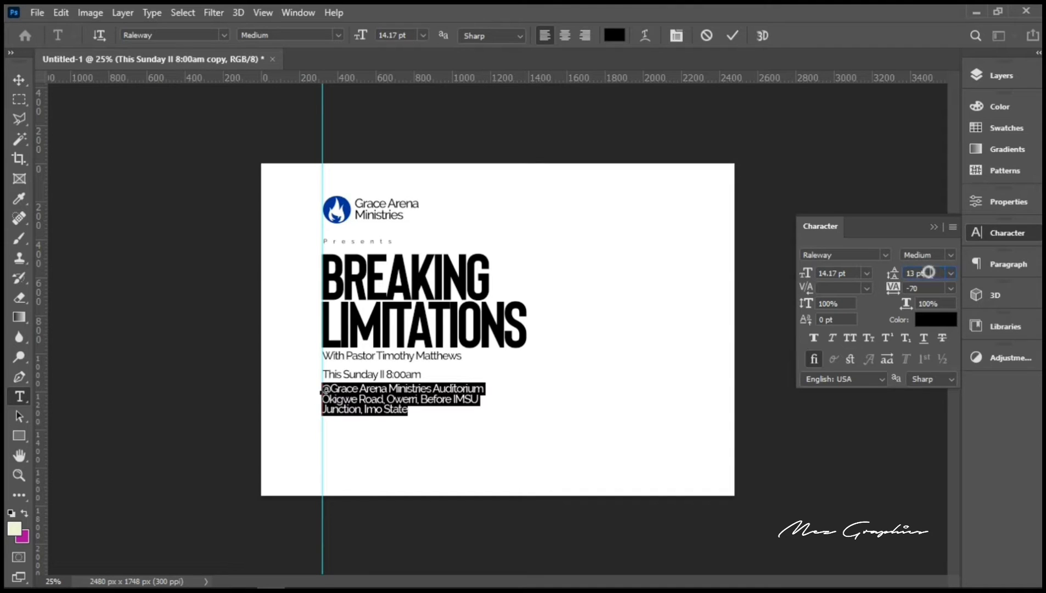
pyautogui.click(890, 274)
pyautogui.write('14')
pyautogui.press('Return')
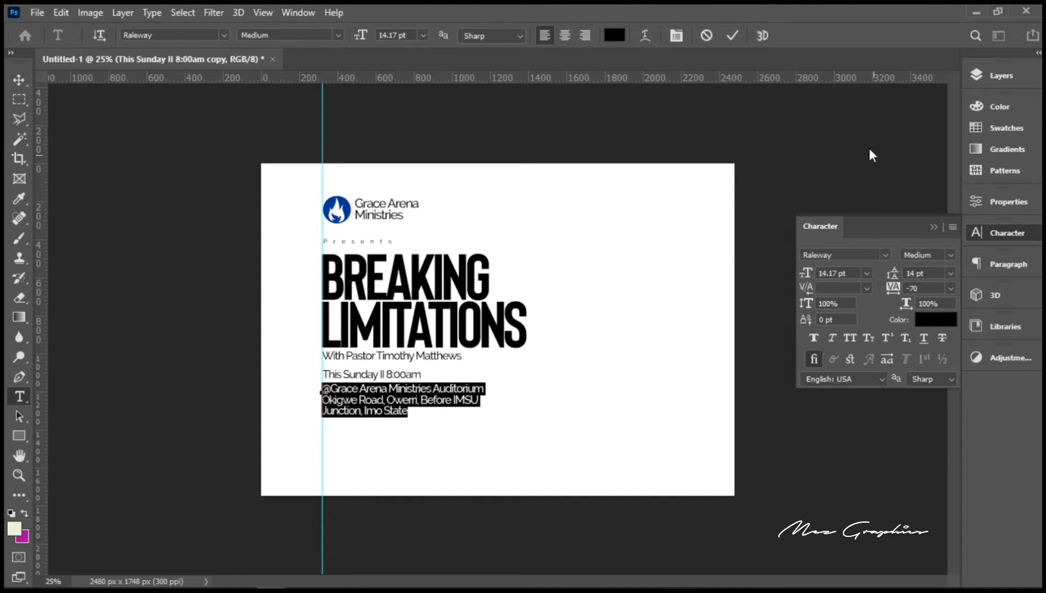
pyautogui.click(732, 36)
pyautogui.press('v')
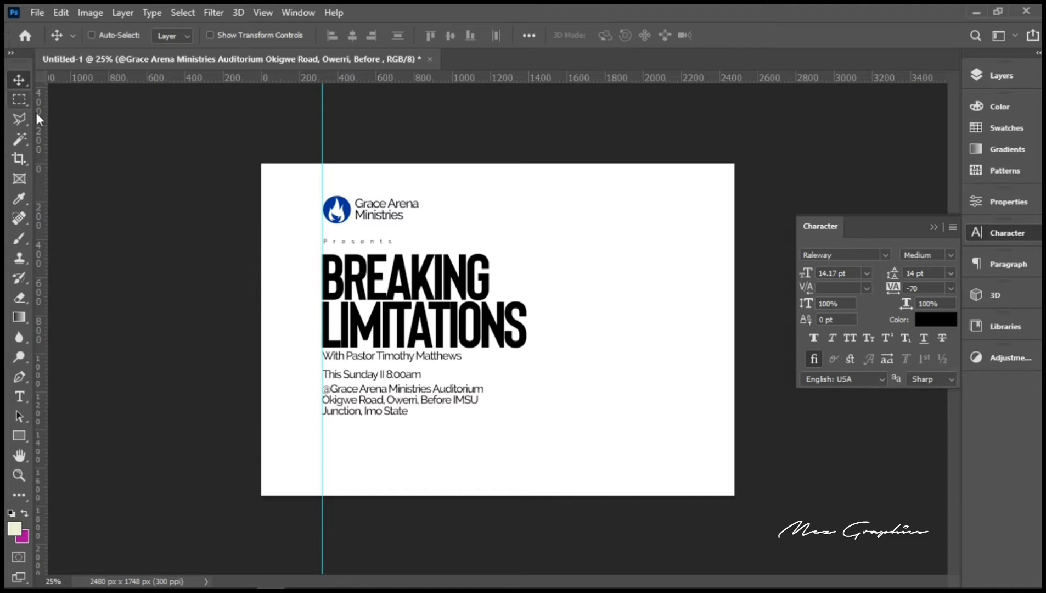
# Step: Nudge the address block slightly down below the date line
pyautogui.press('ctrl')
pyautogui.hotkey('ctrl', 't')
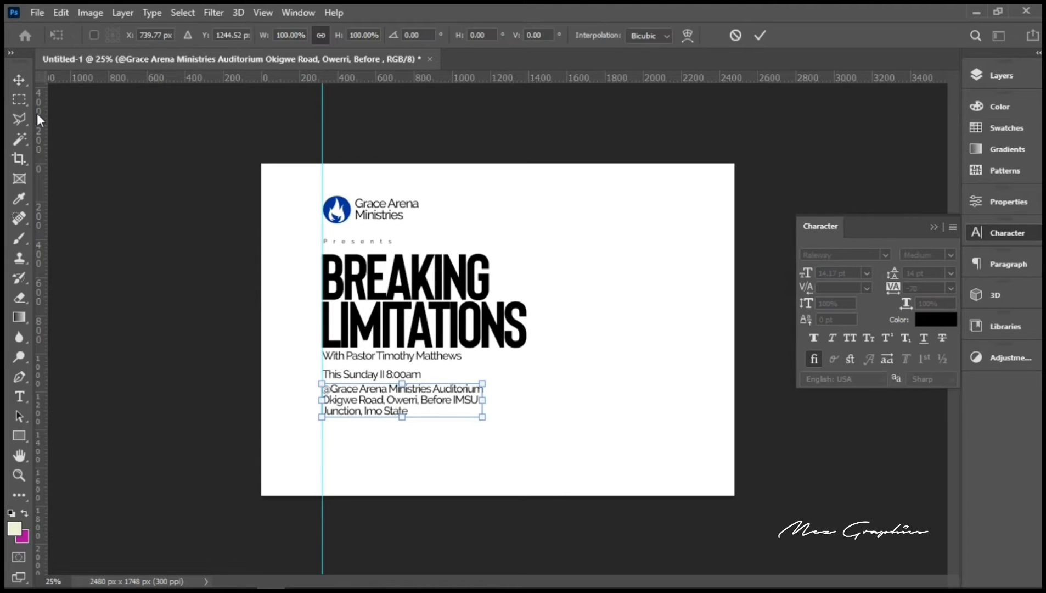
pyautogui.press('Right')
pyautogui.press('Right')
pyautogui.press('Right')
pyautogui.press('Right')
pyautogui.press('Down')
pyautogui.press('Down')
pyautogui.press('Down')
pyautogui.press('Down')
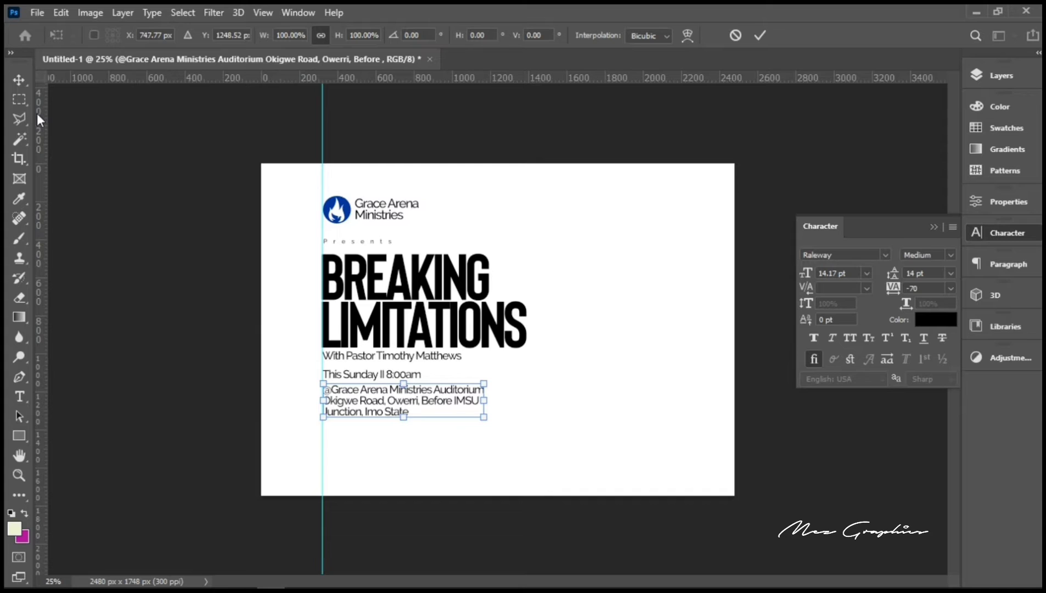
pyautogui.press('Left')
pyautogui.press('Left')
pyautogui.press('Left')
pyautogui.press('Left')
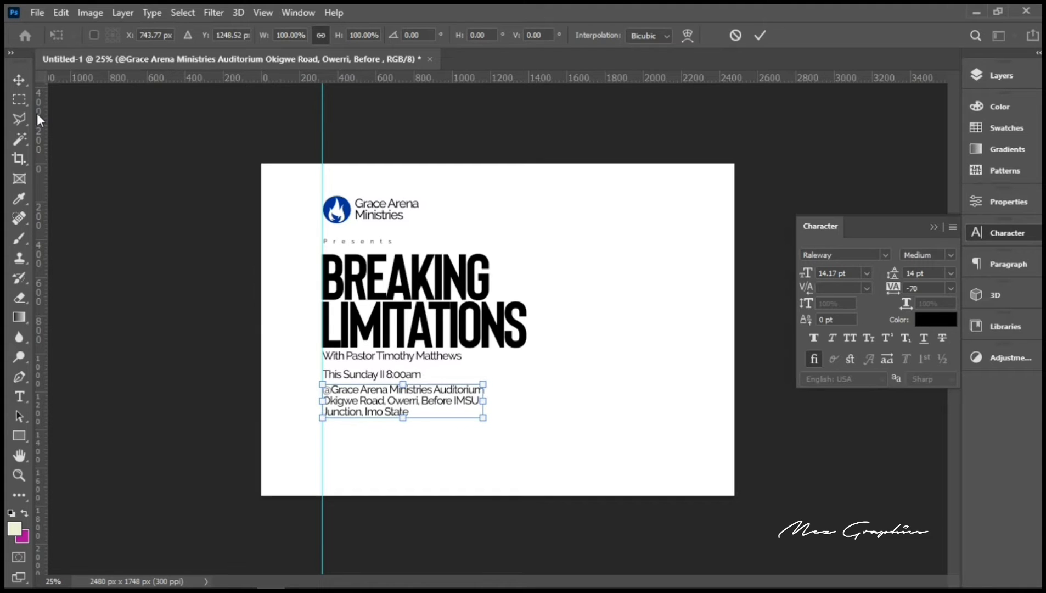
pyautogui.press('Down')
pyautogui.press('Down')
pyautogui.press('Down')
pyautogui.press('Down')
pyautogui.press('Down')
pyautogui.press('Down')
pyautogui.press('Down')
pyautogui.press('Down')
pyautogui.press('Down')
pyautogui.press('Down')
pyautogui.press('Down')
pyautogui.press('Down')
pyautogui.press('Down')
pyautogui.press('Down')
pyautogui.press('Down')
pyautogui.press('Down')
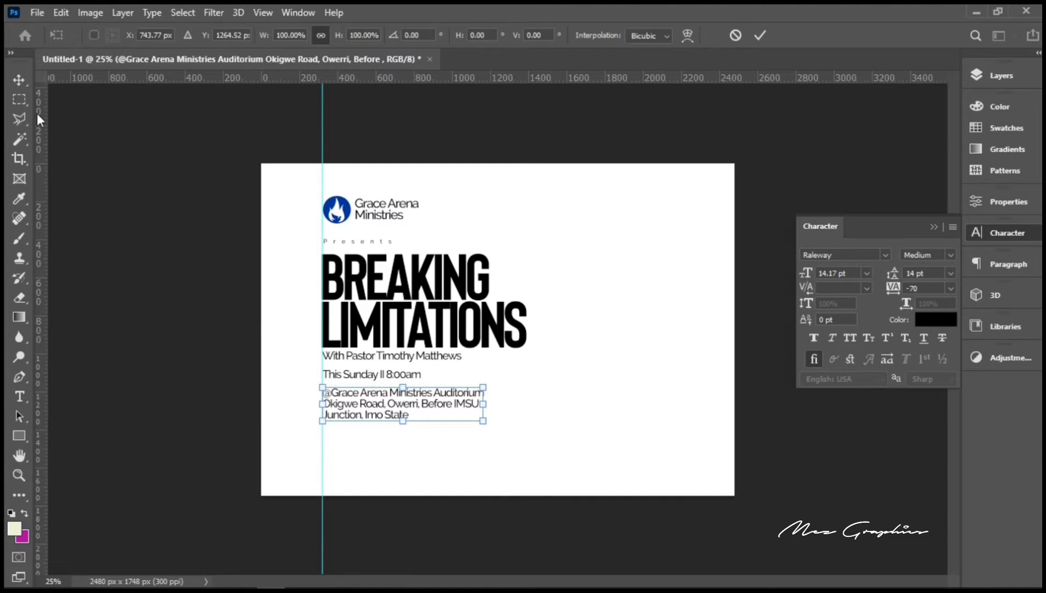
pyautogui.press('Return')
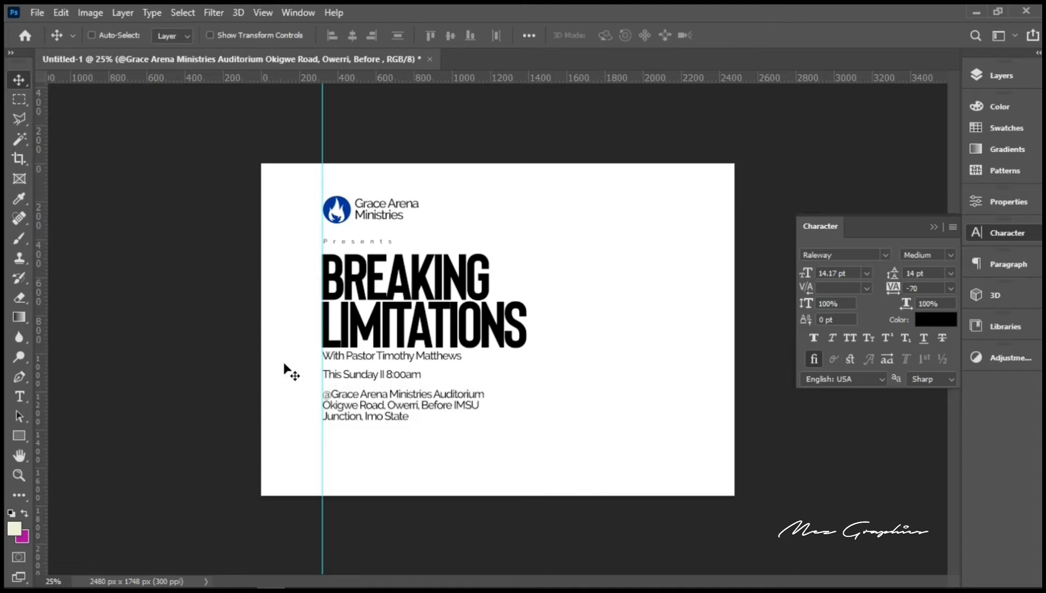
# Step: Nudge the This Sunday II 8:00am line slightly down as well
pyautogui.rightClick(364, 379)
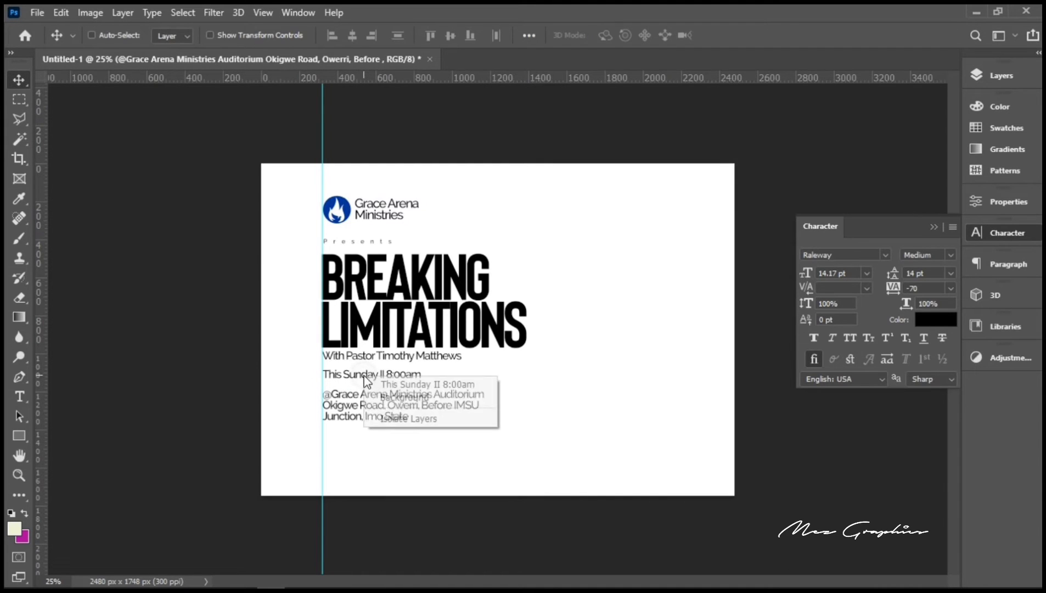
pyautogui.click(401, 384)
pyautogui.click(403, 391)
pyautogui.hotkey('ctrl', 't')
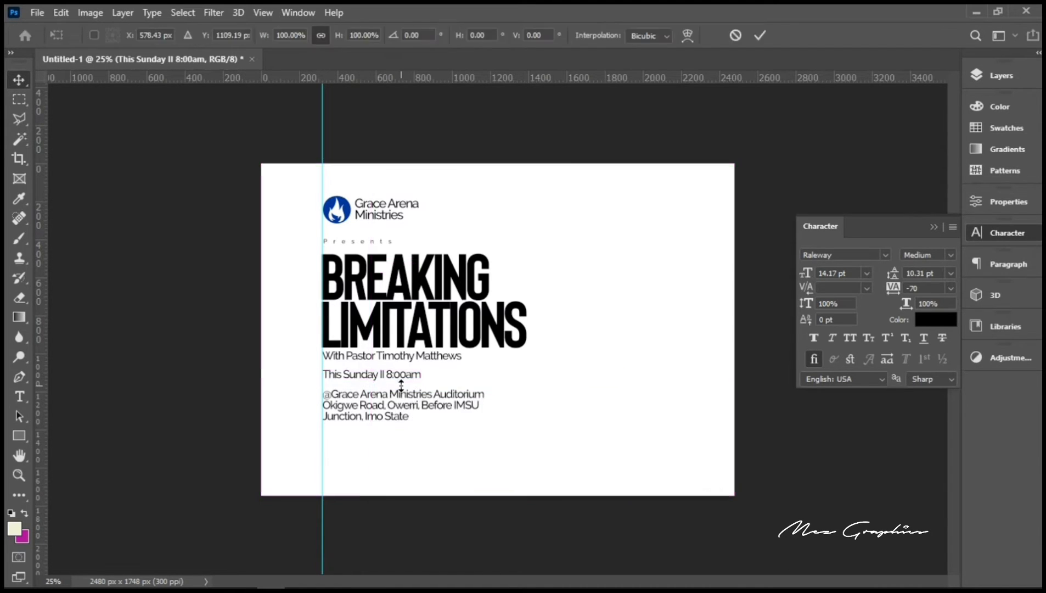
pyautogui.press('Down')
pyautogui.press('Down')
pyautogui.press('Down')
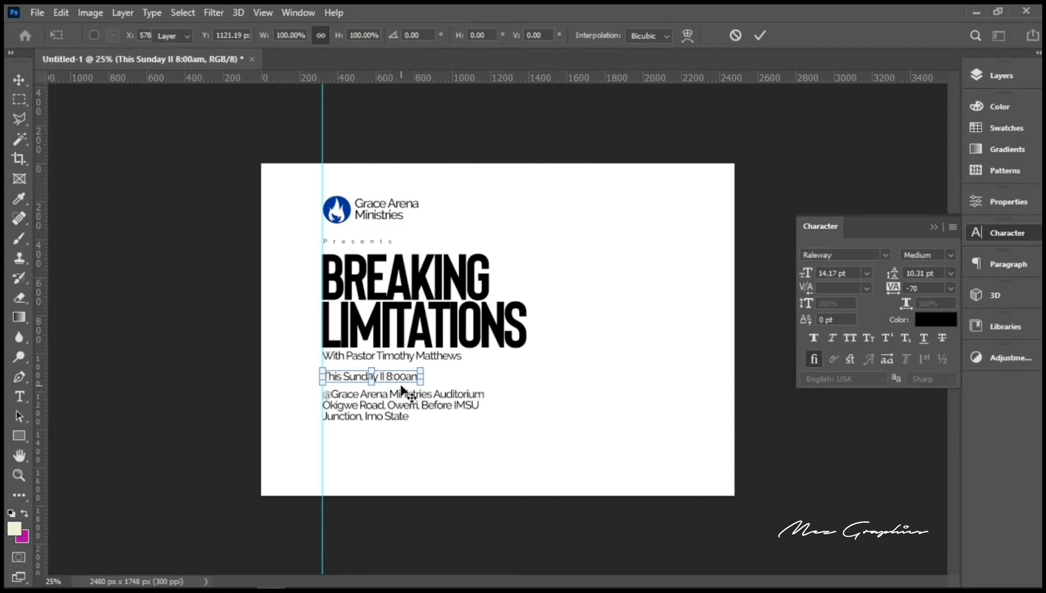
pyautogui.press('Return')
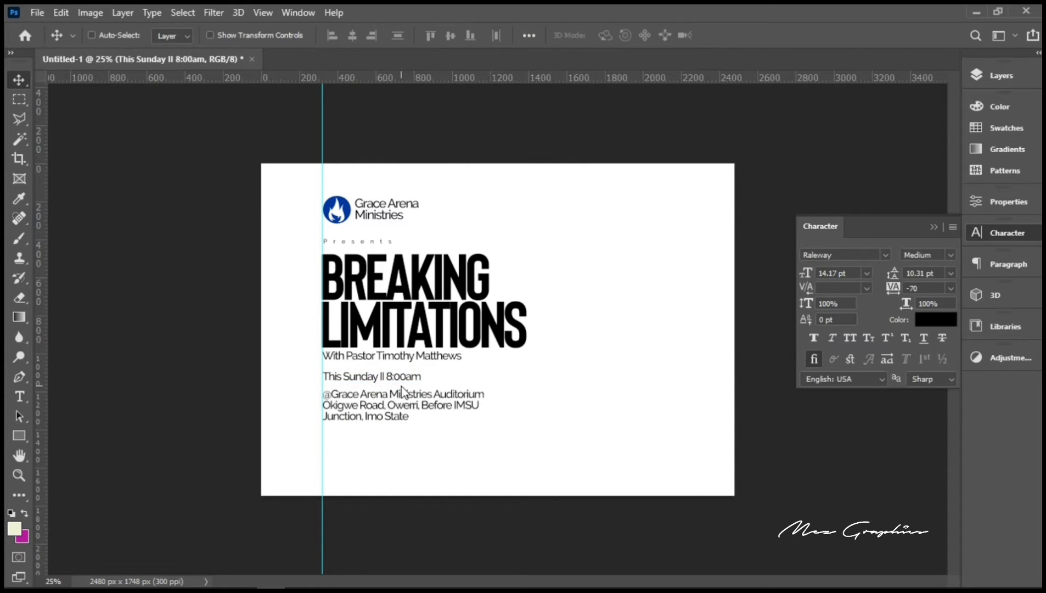
# Step: Show the Layers panel and select the date, address, pastor, Breaking Limitations and Presents text layers
pyautogui.click(987, 79)
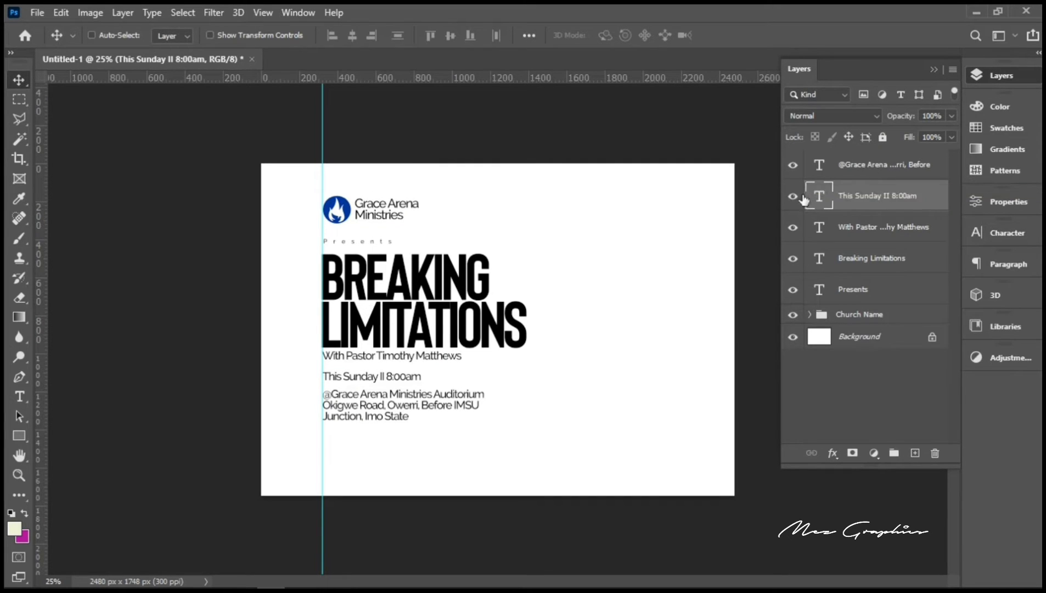
pyautogui.keyDown('shift'); pyautogui.click(863, 166); pyautogui.keyUp('shift')
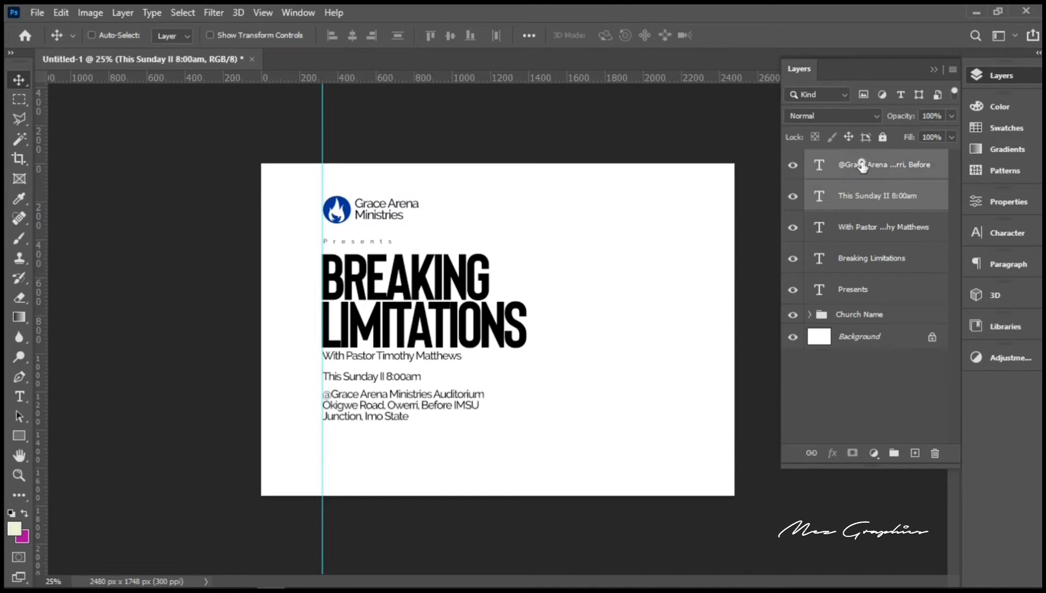
pyautogui.keyDown('shift'); pyautogui.click(865, 260); pyautogui.keyUp('shift')
pyautogui.keyDown('ctrl'); pyautogui.click(866, 229); pyautogui.keyUp('ctrl')
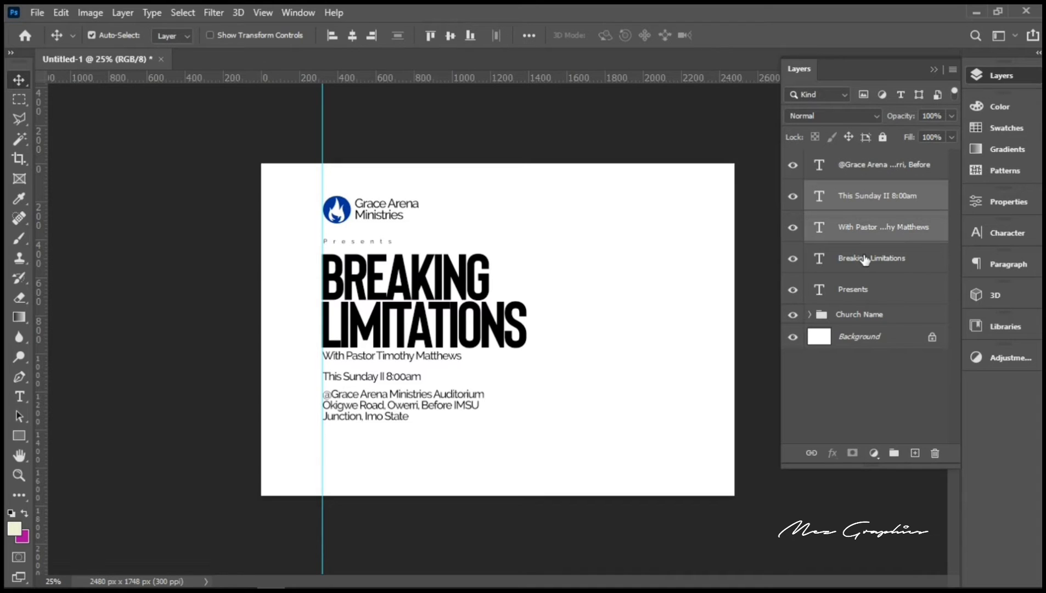
pyautogui.keyDown('ctrl'); pyautogui.click(866, 259); pyautogui.keyUp('ctrl')
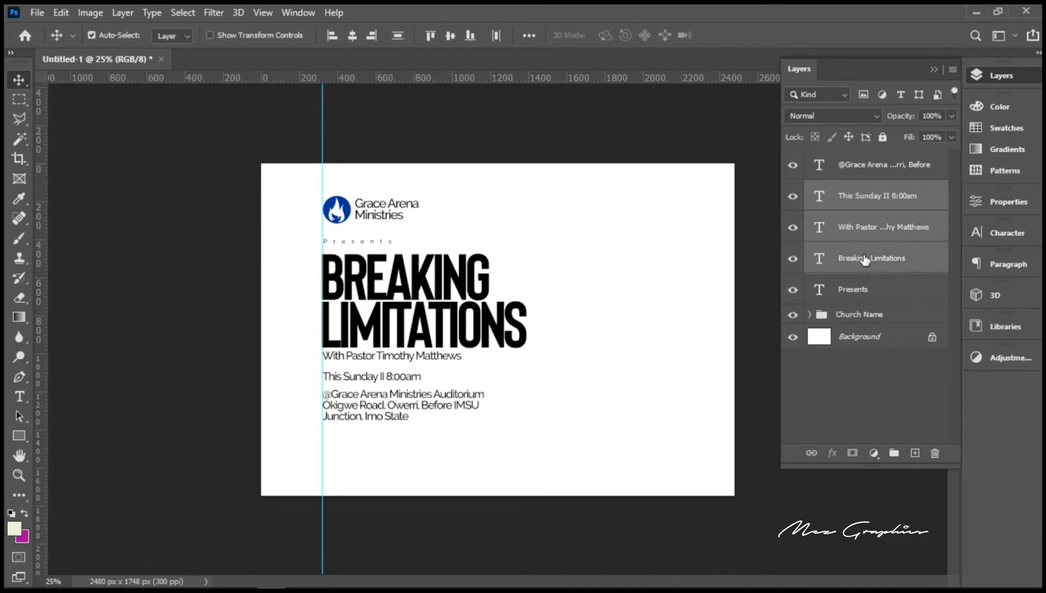
pyautogui.keyDown('ctrl'); pyautogui.click(866, 289); pyautogui.keyUp('ctrl')
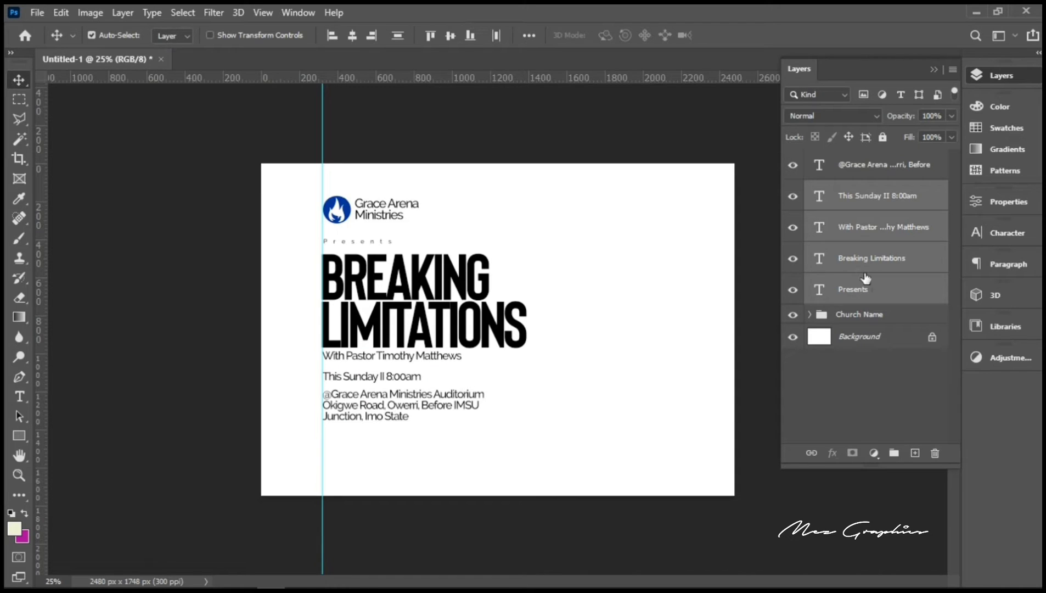
pyautogui.keyDown('ctrl'); pyautogui.click(856, 173); pyautogui.keyUp('ctrl')
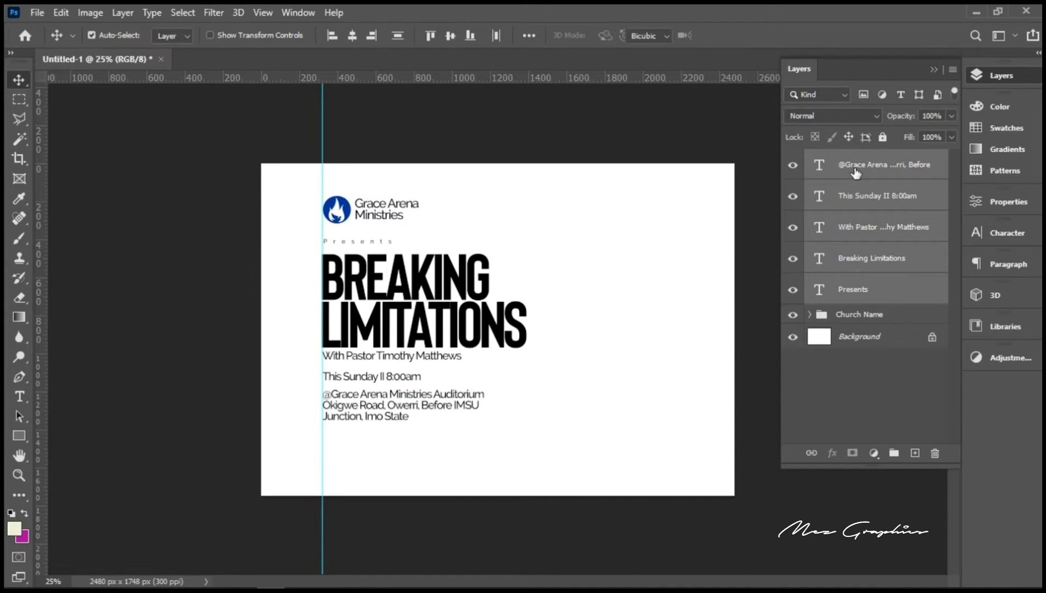
pyautogui.hotkey('ctrl', 't')
pyautogui.press('Return')
# Step: Add the Church Name group and move the whole design down and right toward the page centre
pyautogui.keyDown('ctrl'); pyautogui.click(860, 315); pyautogui.keyUp('ctrl')
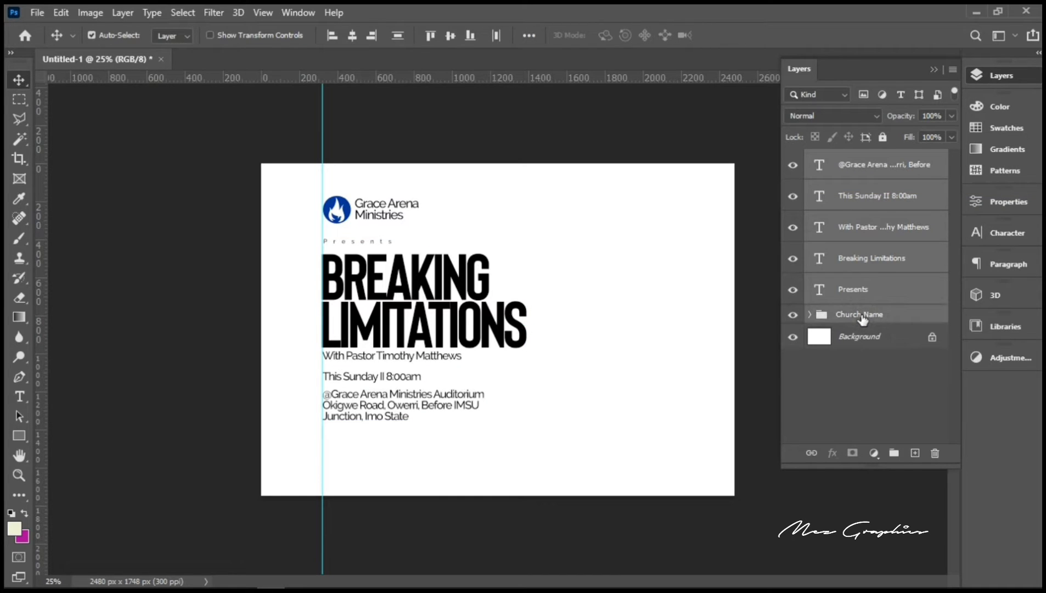
pyautogui.hotkey('ctrl', 't')
pyautogui.hotkey('shift', 'Down')
pyautogui.hotkey('shift', 'Down')
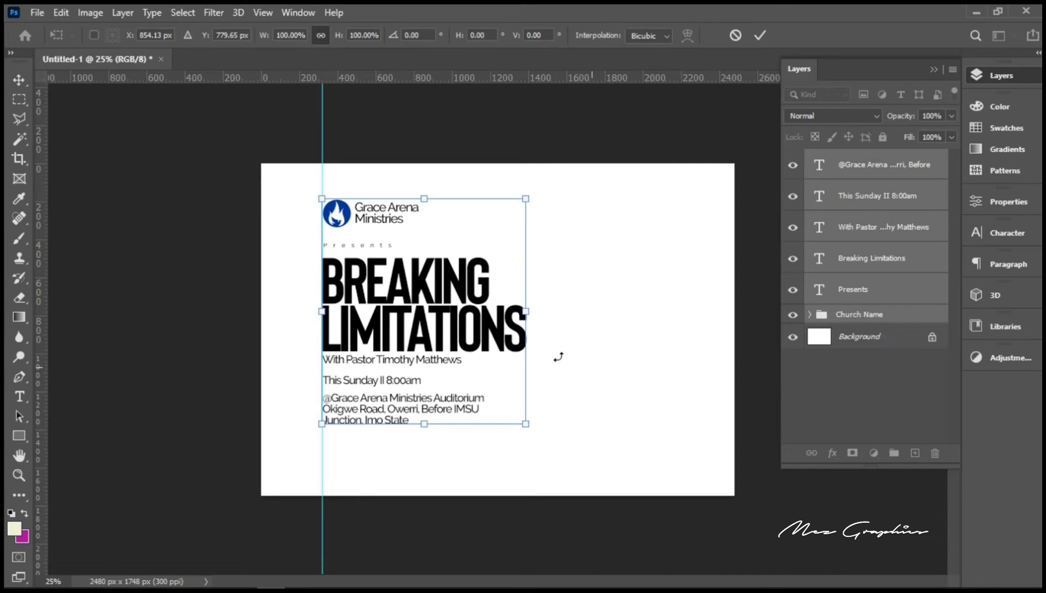
pyautogui.moveTo(434, 306); pyautogui.dragTo(434, 324)
pyautogui.press('Return')
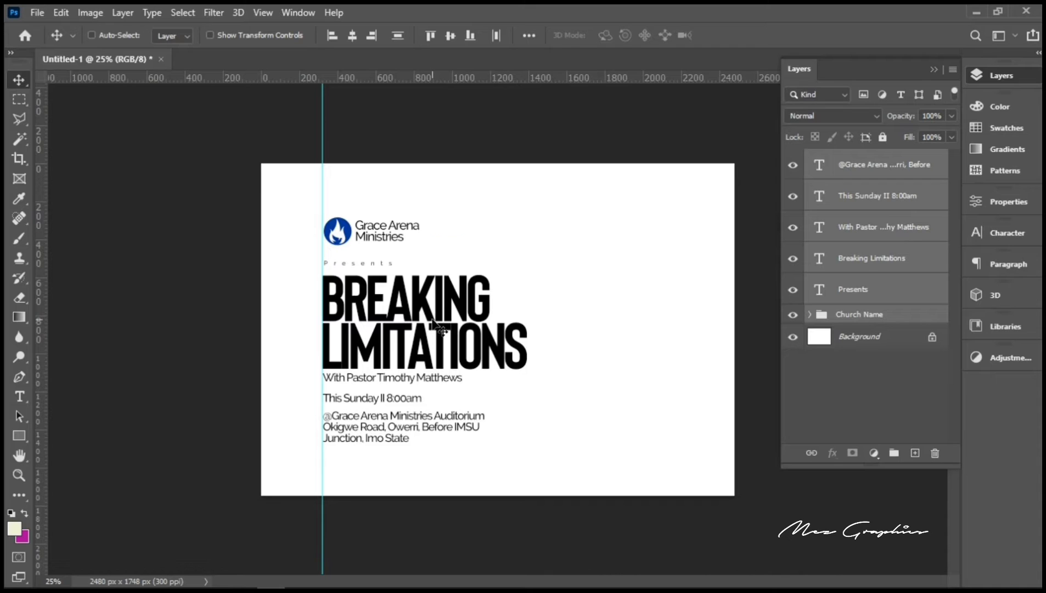
pyautogui.hotkey('ctrl', 't')
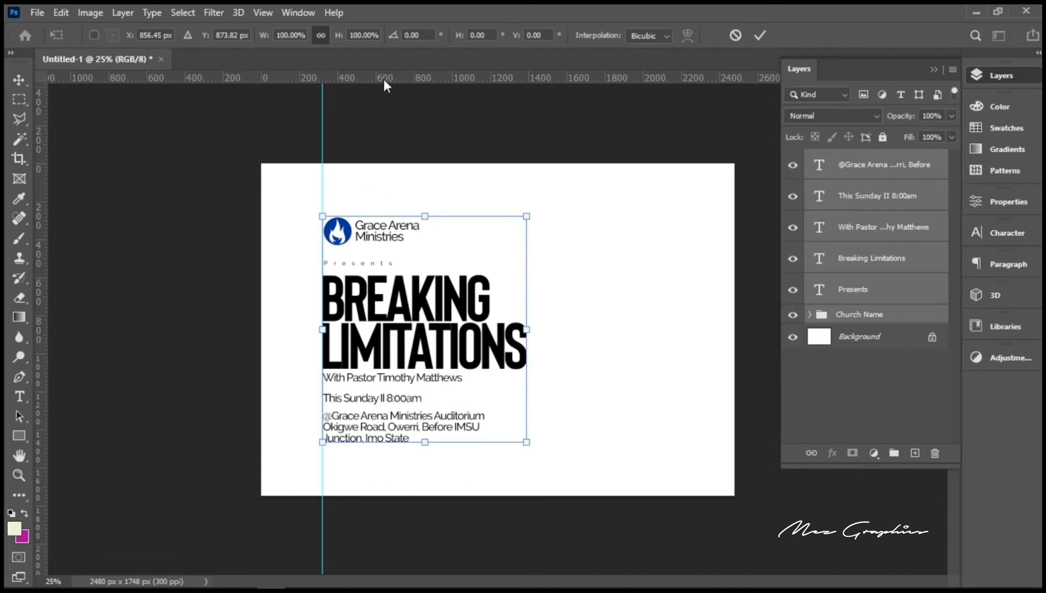
pyautogui.moveTo(383, 79); pyautogui.dragTo(404, 295)
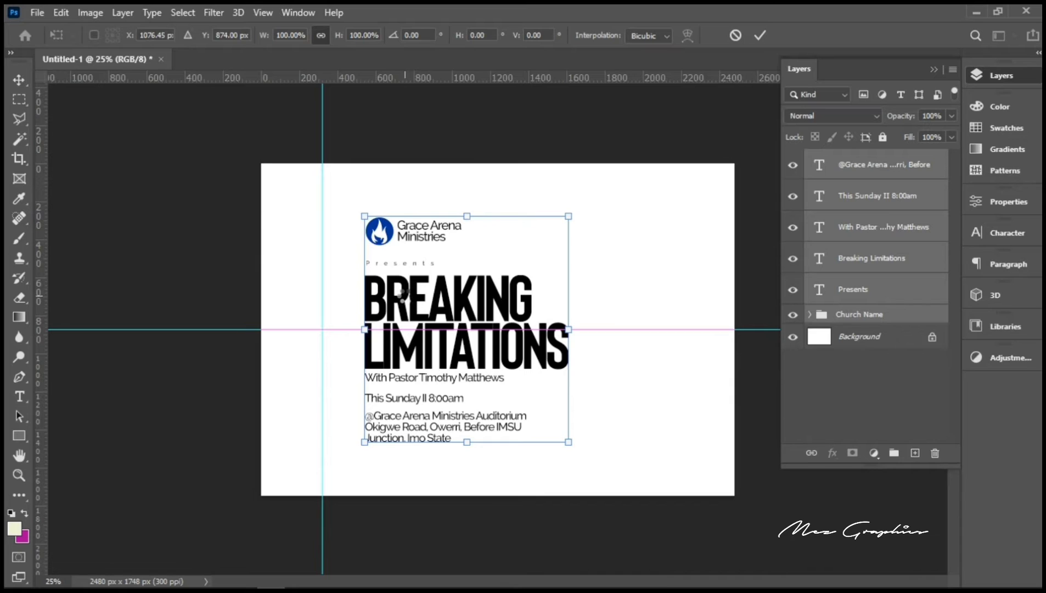
pyautogui.press('Return')
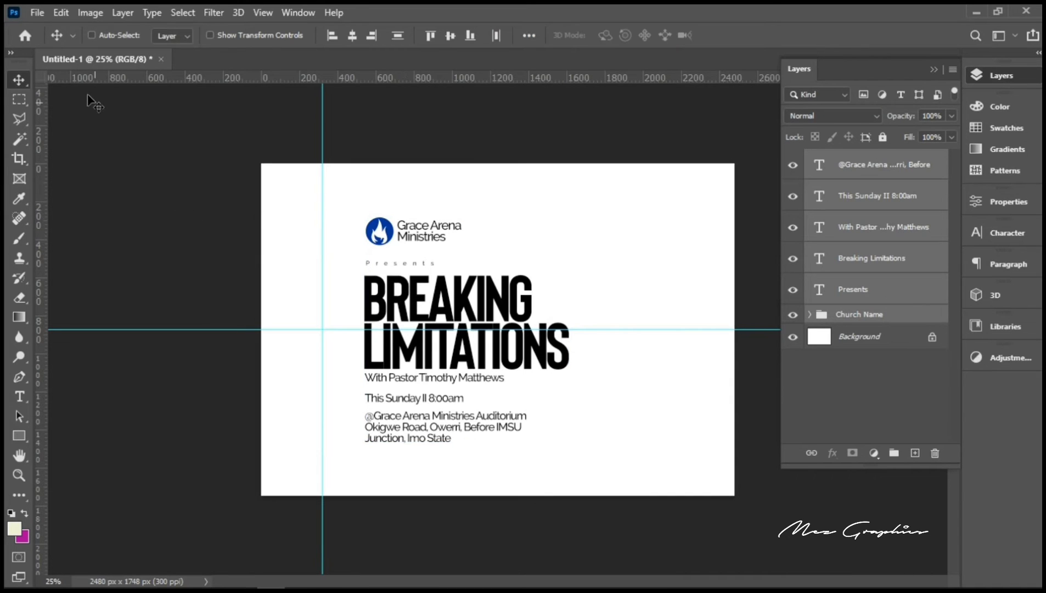
pyautogui.click(39, 13)
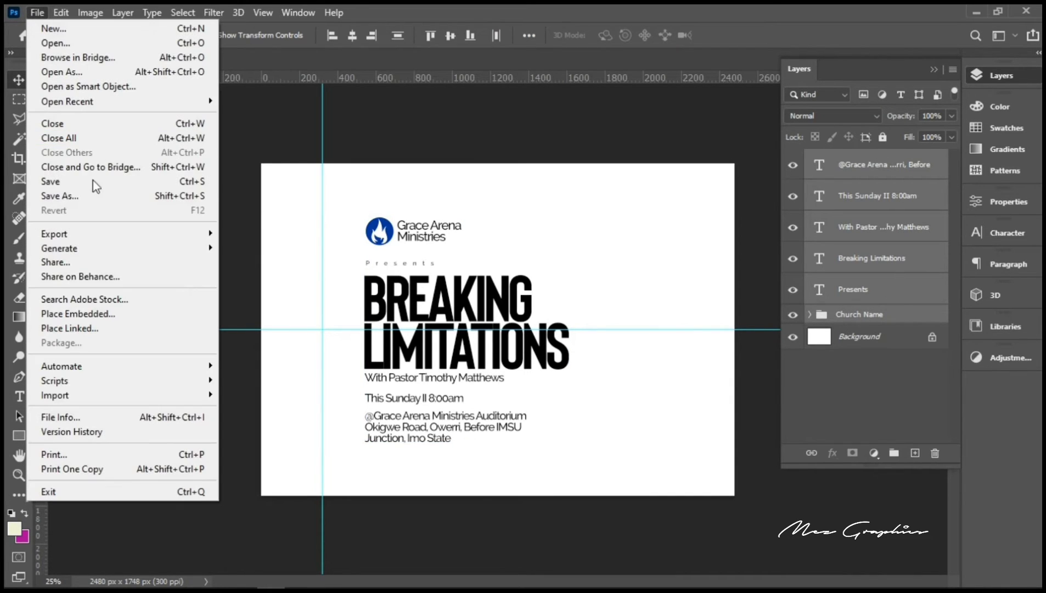
pyautogui.click(99, 314)
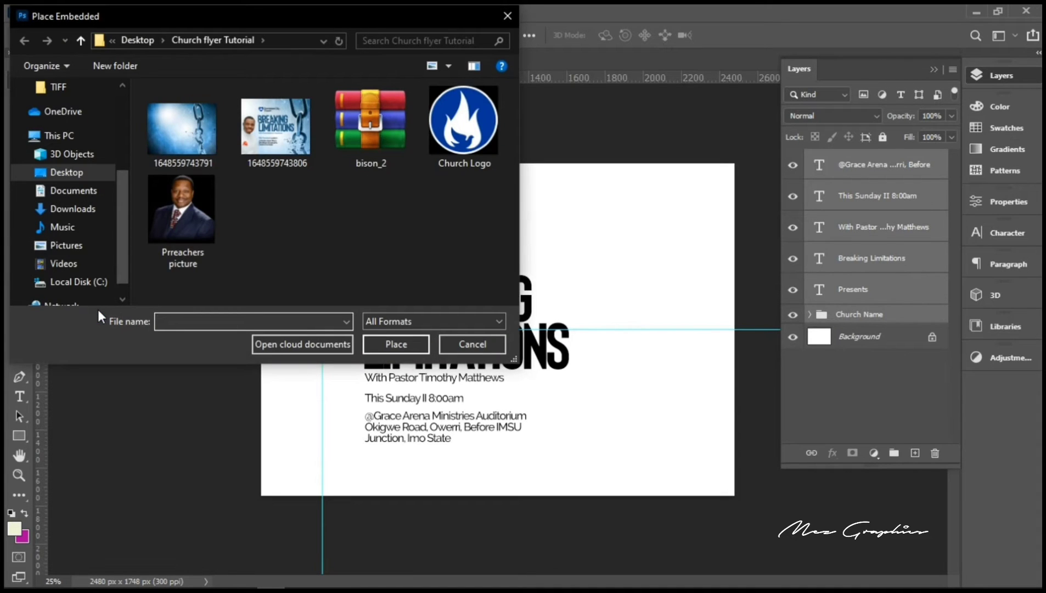
pyautogui.click(184, 133)
pyautogui.doubleClick(184, 133)
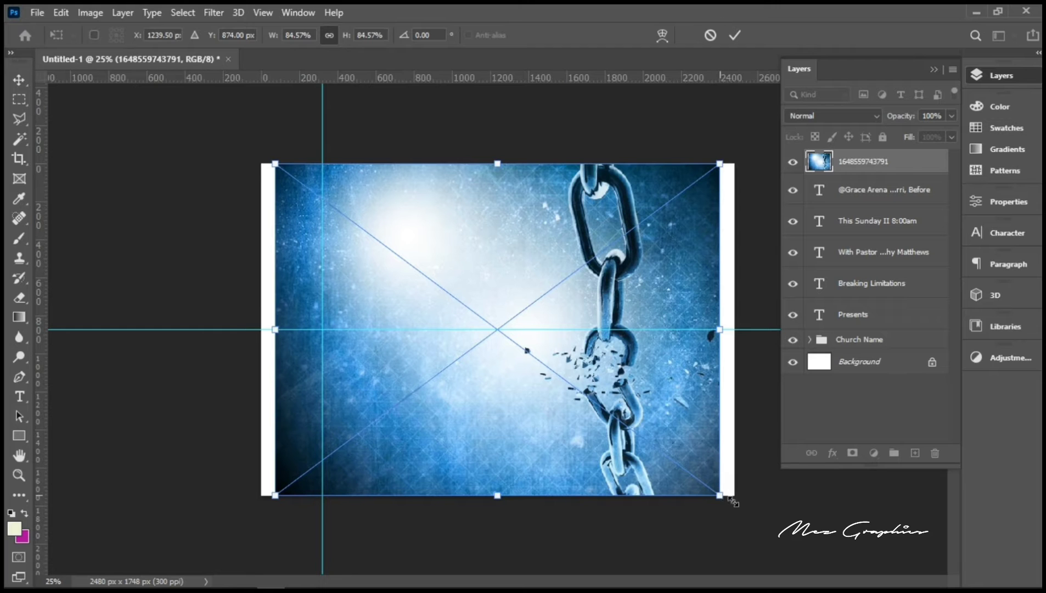
pyautogui.moveTo(726, 498); pyautogui.dragTo(872, 564)
pyautogui.press('Return')
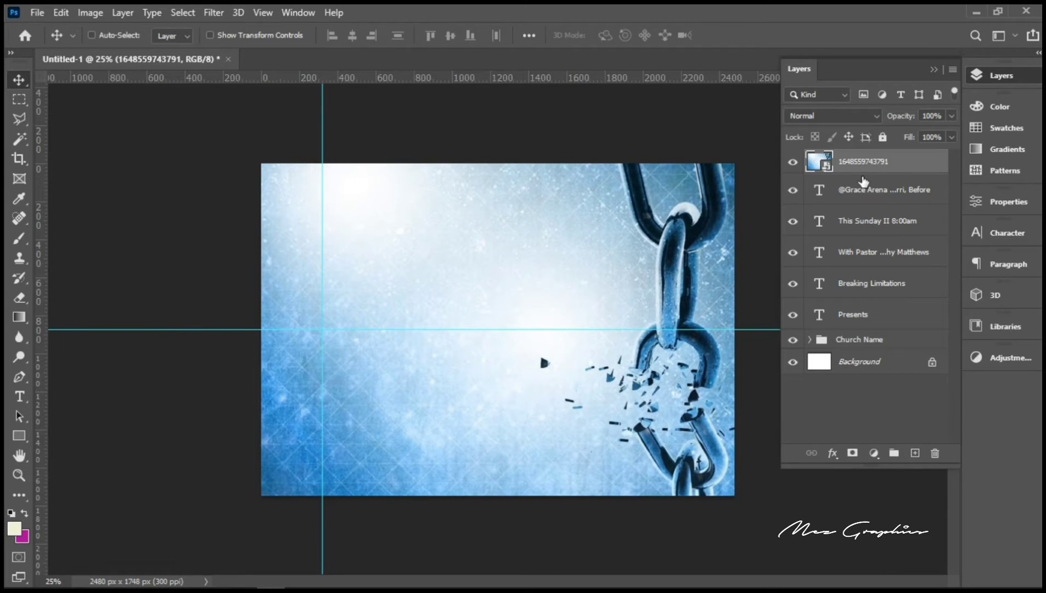
pyautogui.moveTo(860, 163); pyautogui.dragTo(865, 351)
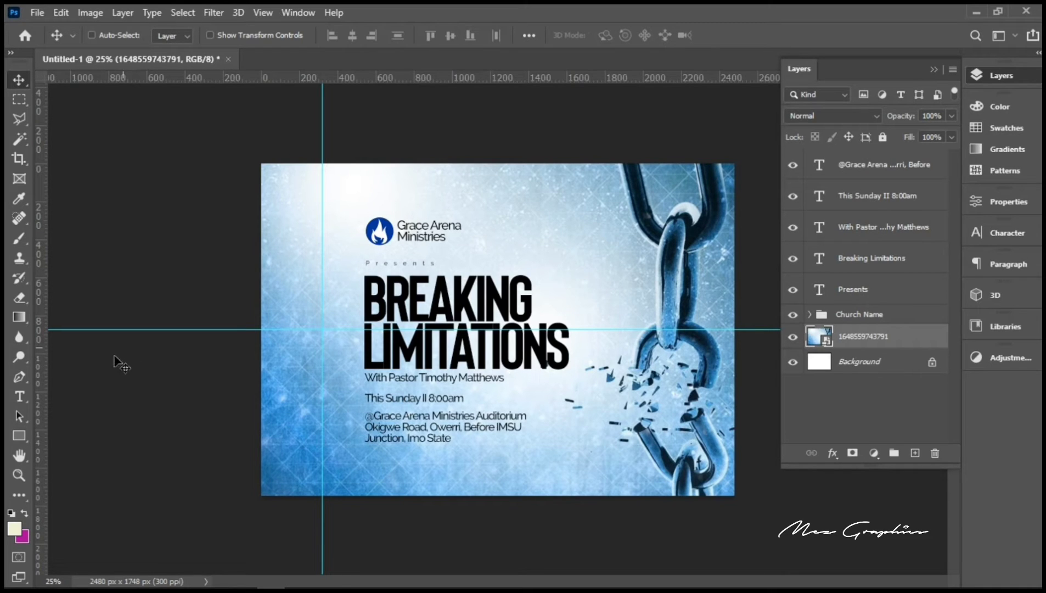
# Step: Enlarge the chain background to about 156% so it is cropped at the flyer's right edge
pyautogui.click(20, 477)
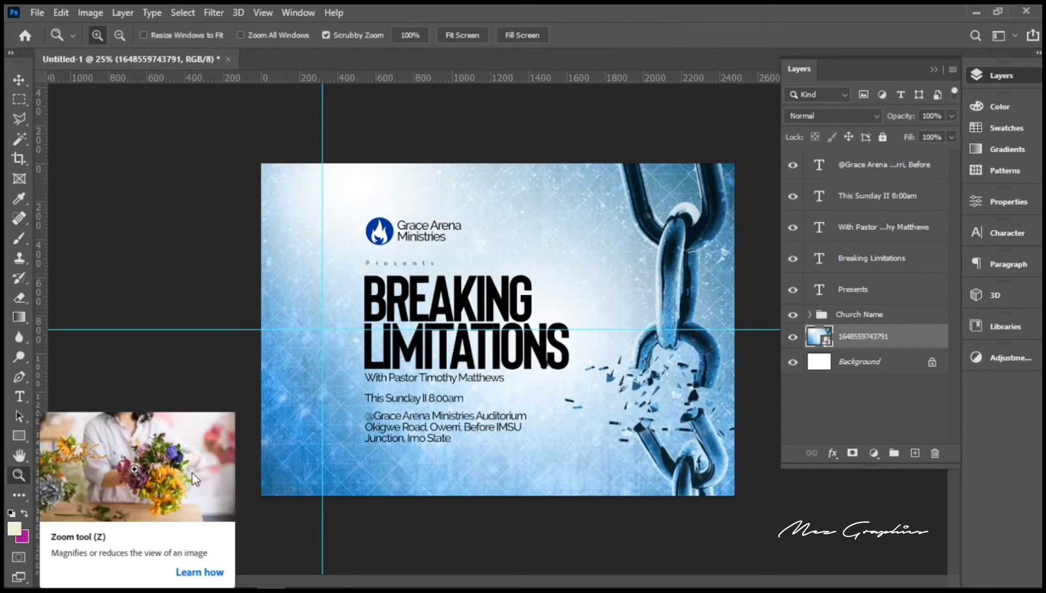
pyautogui.keyDown('alt'); pyautogui.click(560, 426); pyautogui.keyUp('alt')
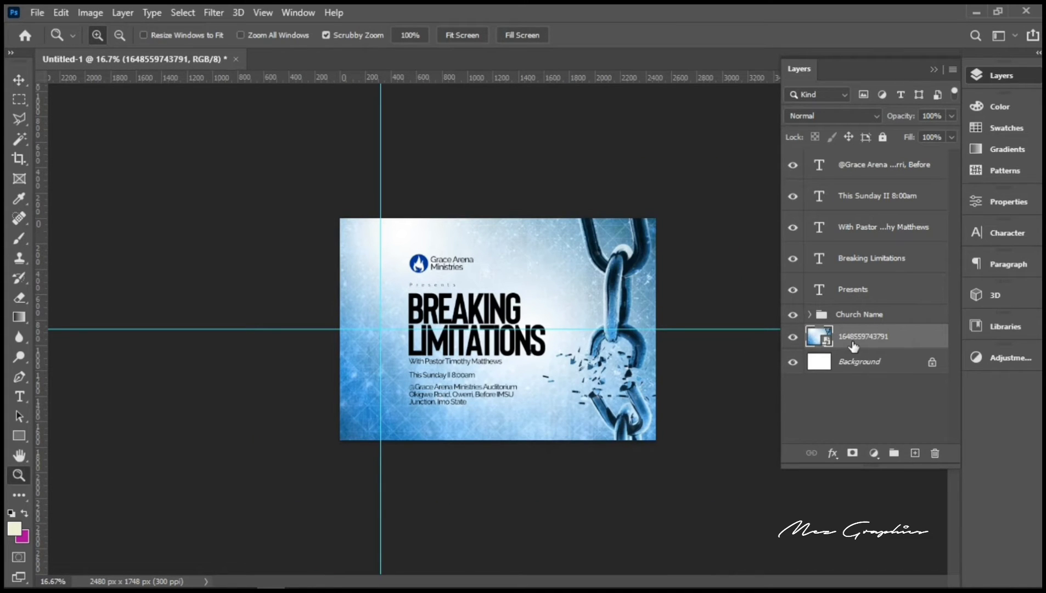
pyautogui.hotkey('ctrl', 't')
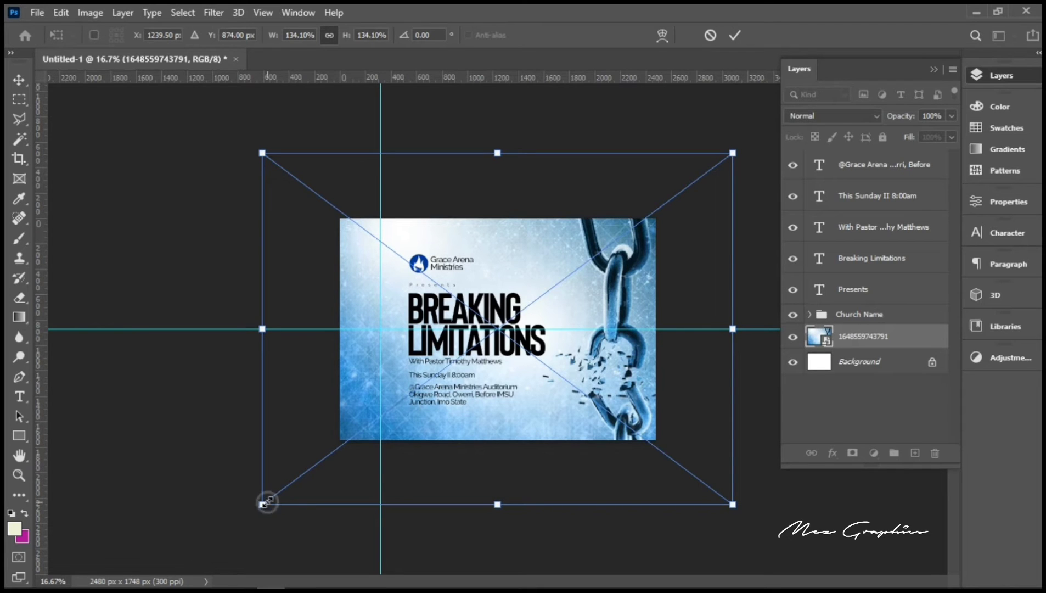
pyautogui.moveTo(264, 503); pyautogui.dragTo(224, 533)
pyautogui.press('Return')
pyautogui.press('z')
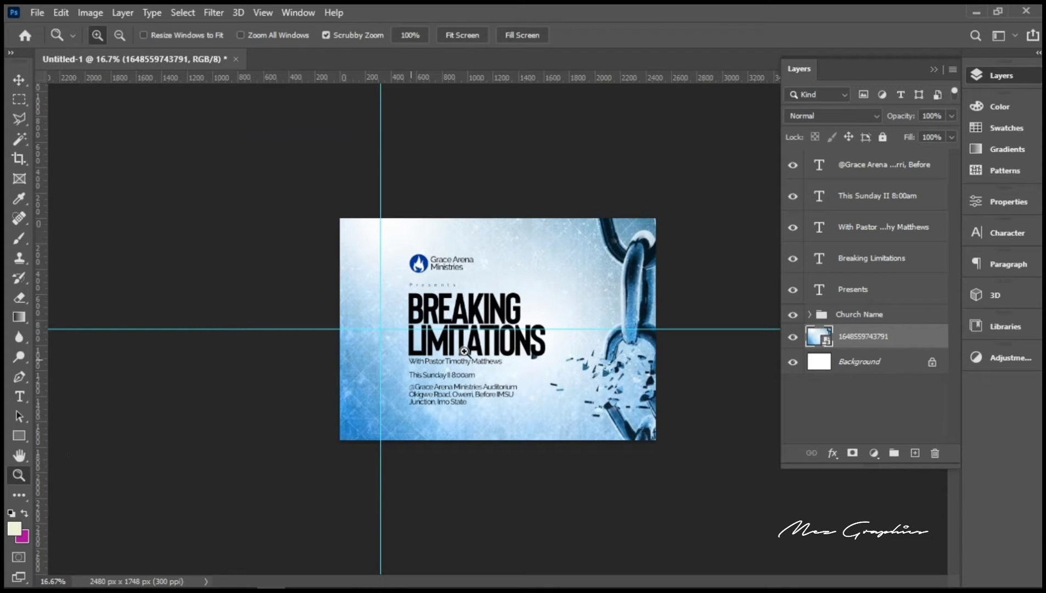
pyautogui.click(543, 314)
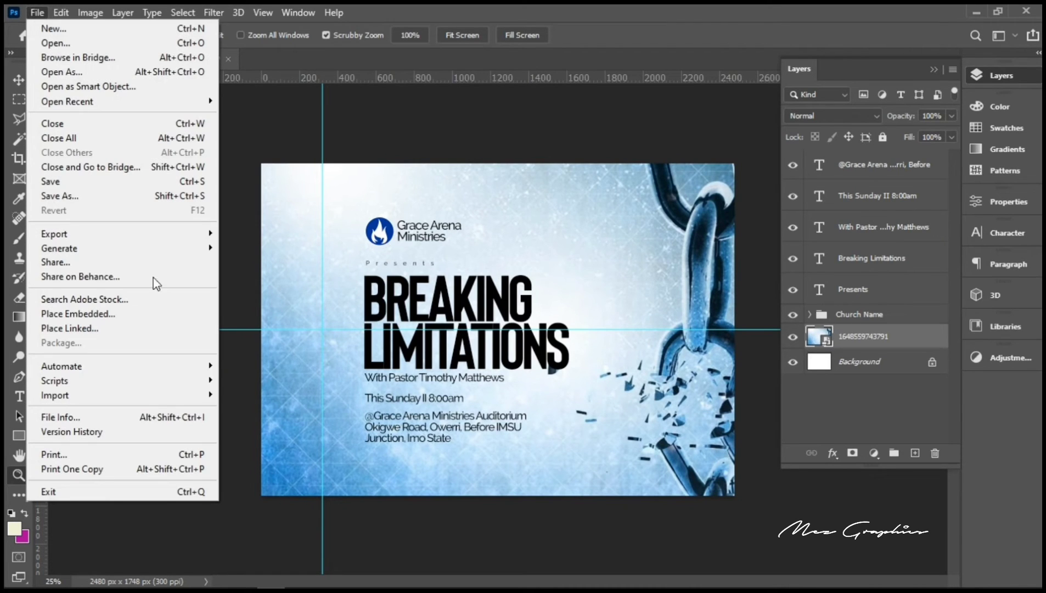
# Step: Embed 'Prreachers picture', flip it horizontally, shrink it, and move it to the bottom-left corner
pyautogui.click(138, 319)
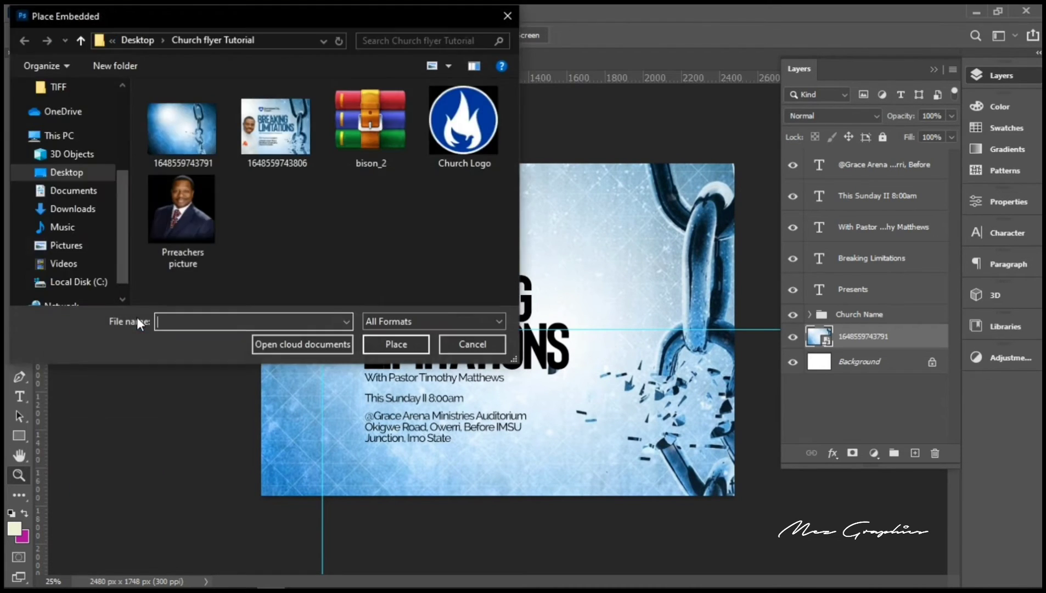
pyautogui.doubleClick(193, 211)
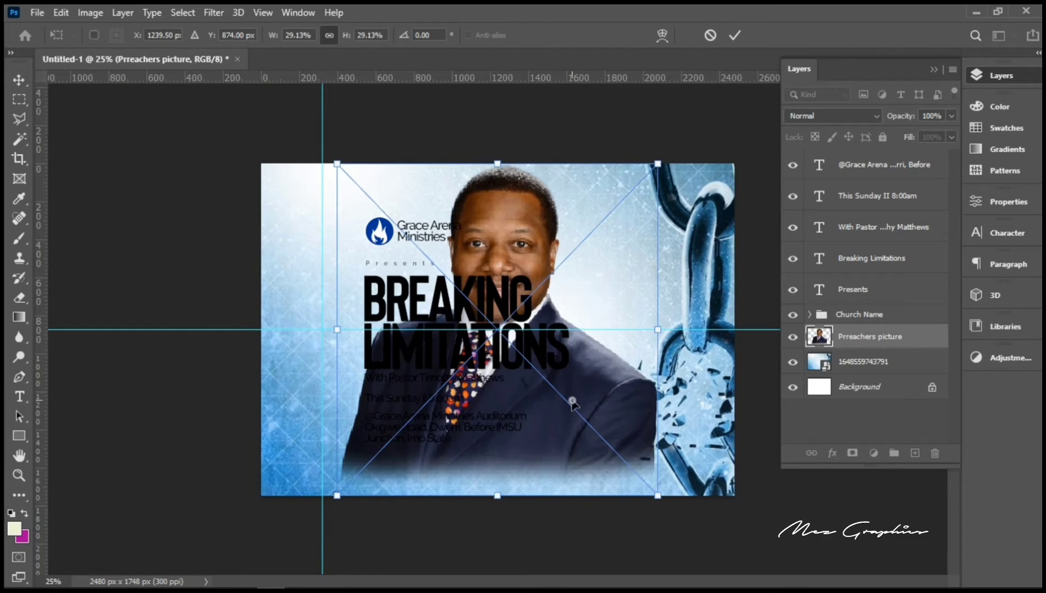
pyautogui.rightClick(573, 402)
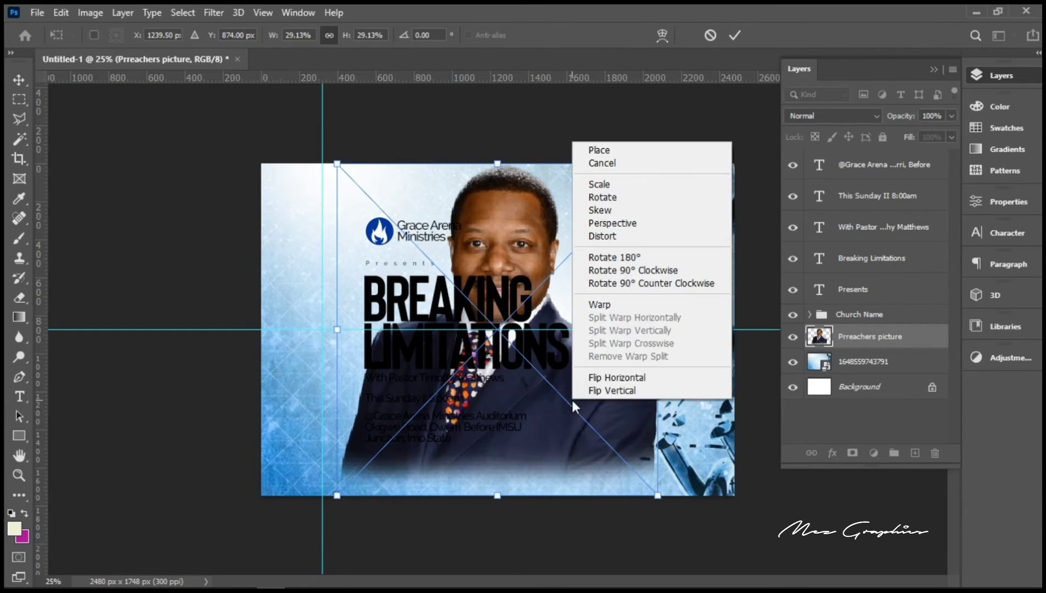
pyautogui.click(617, 380)
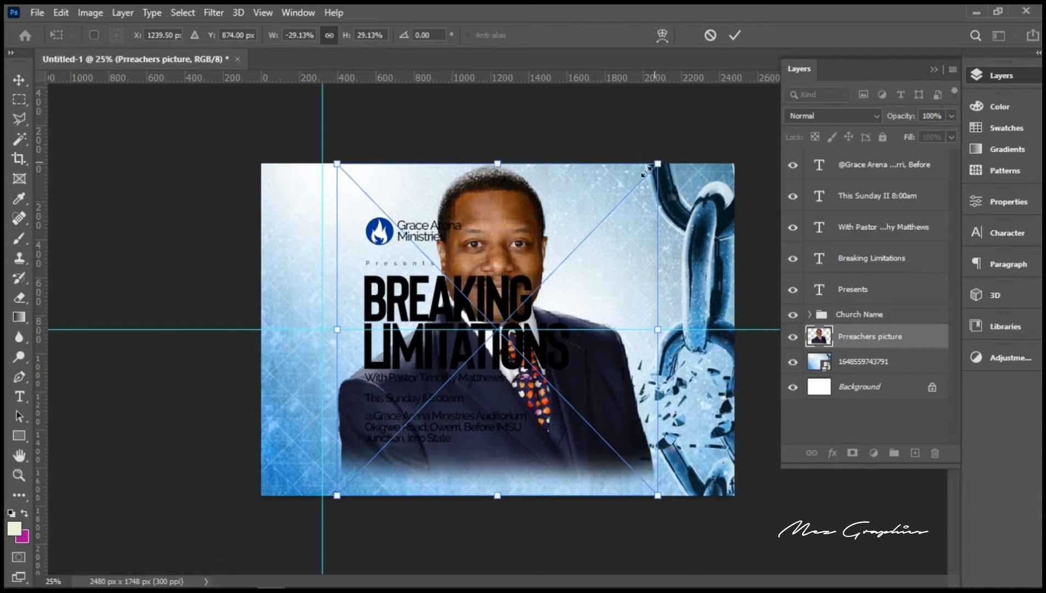
pyautogui.moveTo(656, 162); pyautogui.dragTo(598, 218)
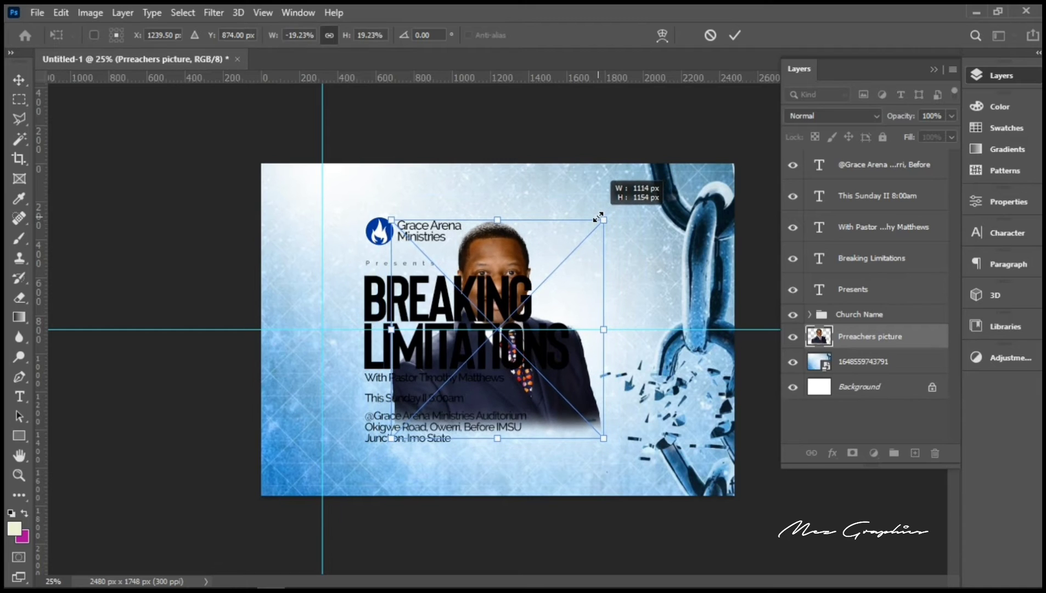
pyautogui.press('Return')
pyautogui.press('z')
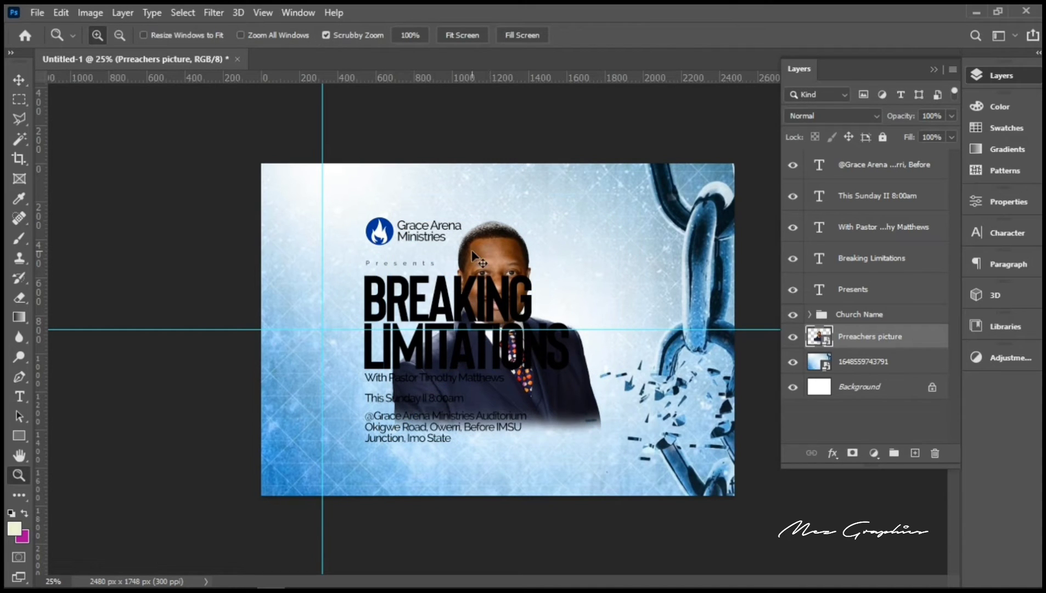
pyautogui.press('v')
pyautogui.moveTo(481, 278); pyautogui.dragTo(295, 348)
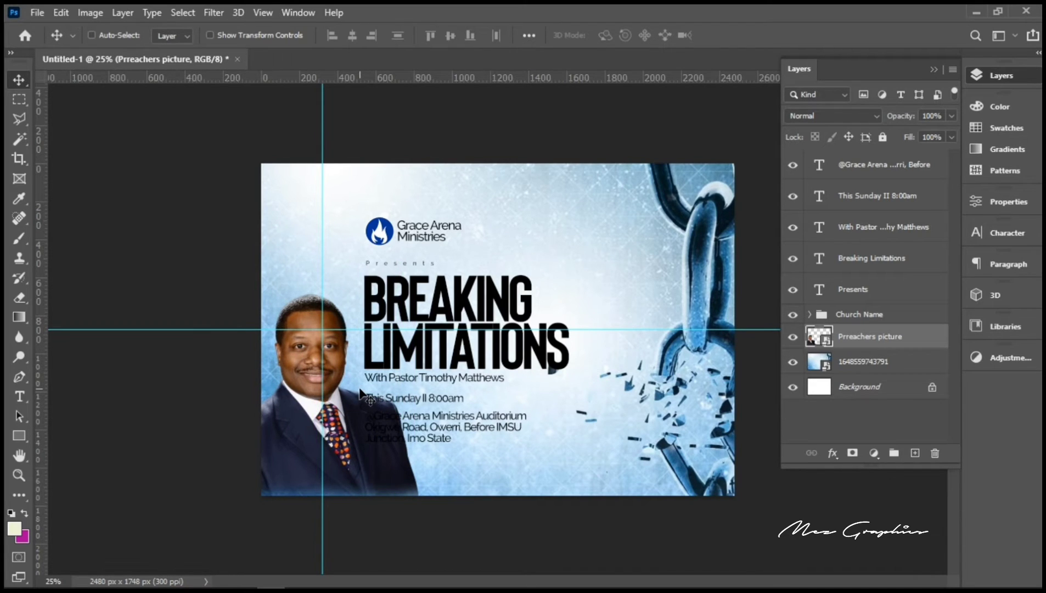
pyautogui.press('ctrl')
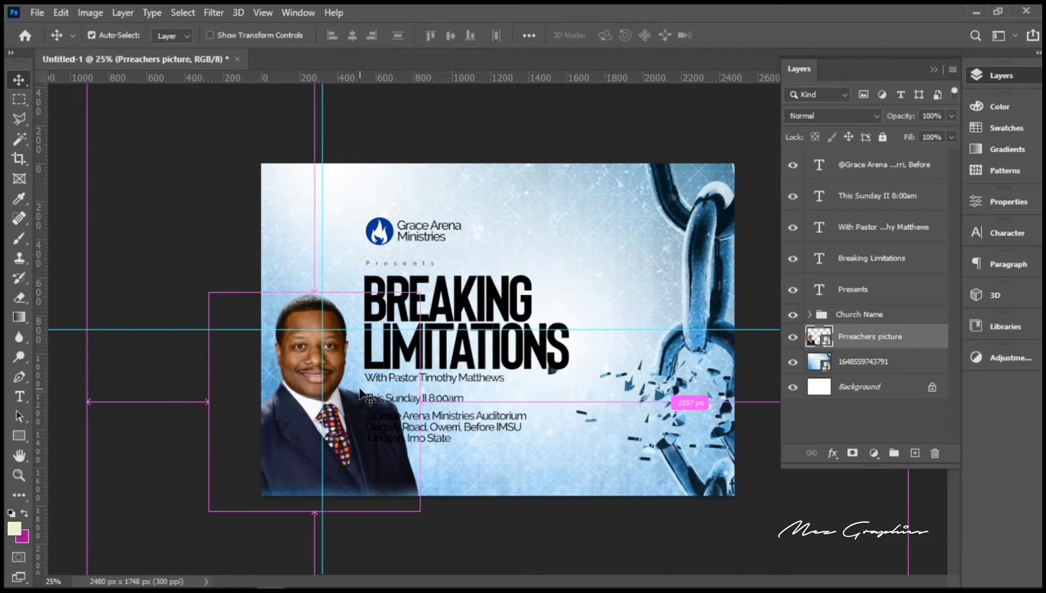
# Step: Group the Breaking Limitations headline and With Pastor line into a group named 'theme'
pyautogui.rightClick(443, 296)
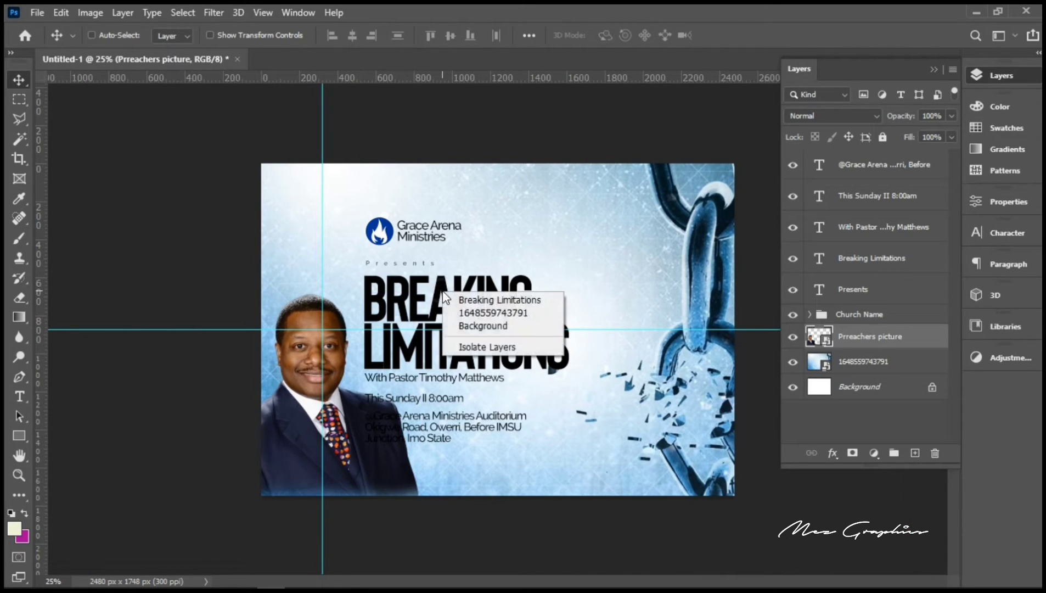
pyautogui.click(470, 302)
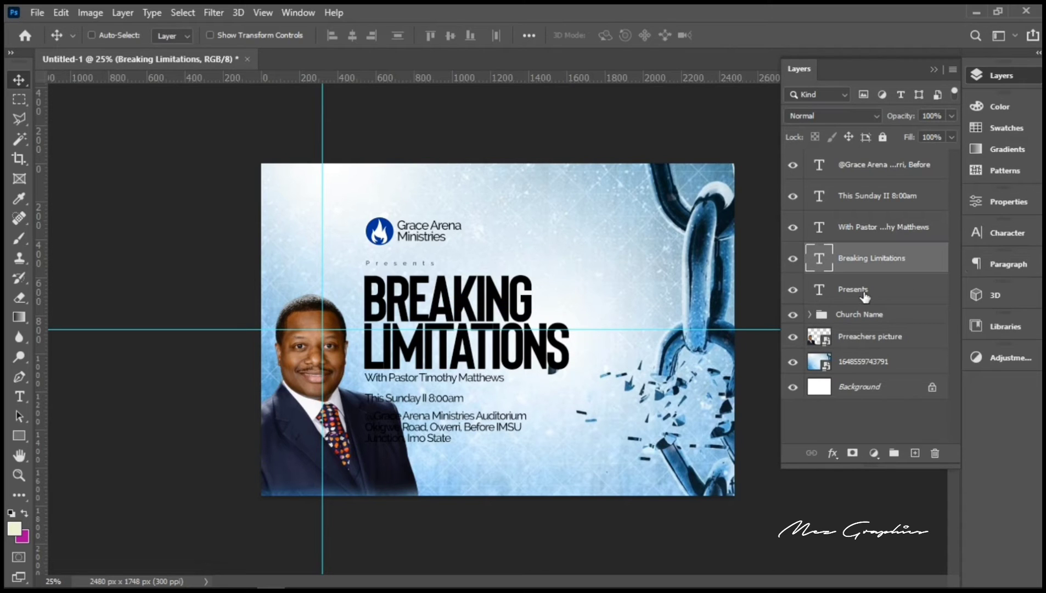
pyautogui.click(849, 234)
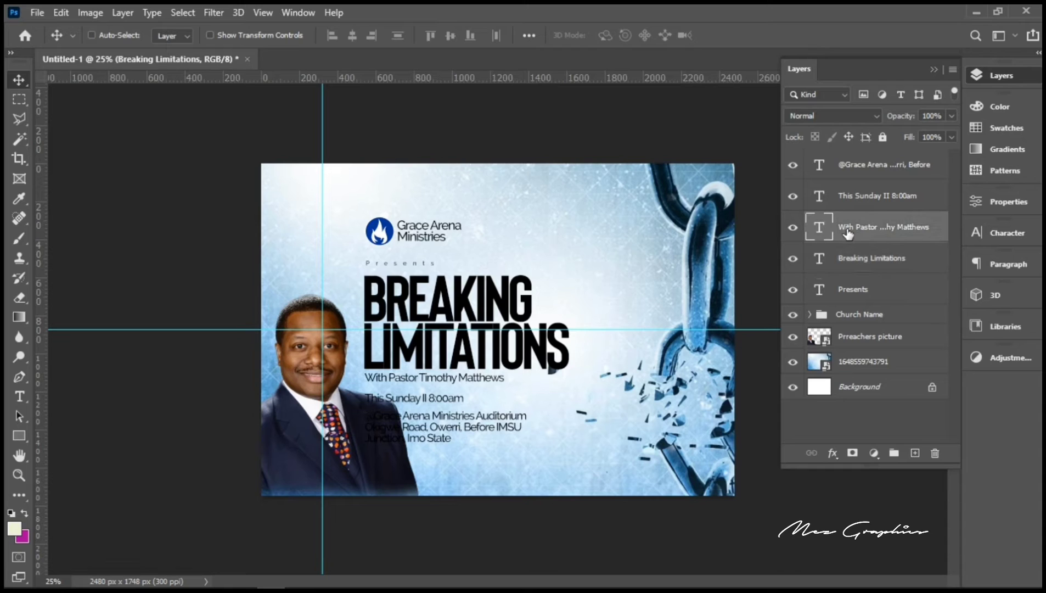
pyautogui.keyDown('shift'); pyautogui.click(859, 263); pyautogui.keyUp('shift')
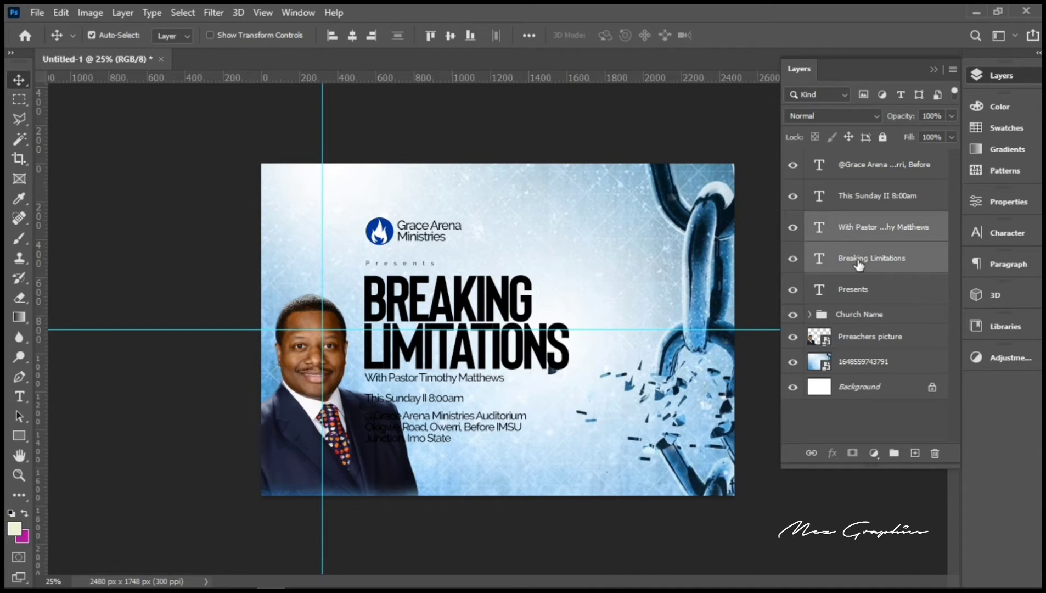
pyautogui.hotkey('ctrl', 'g')
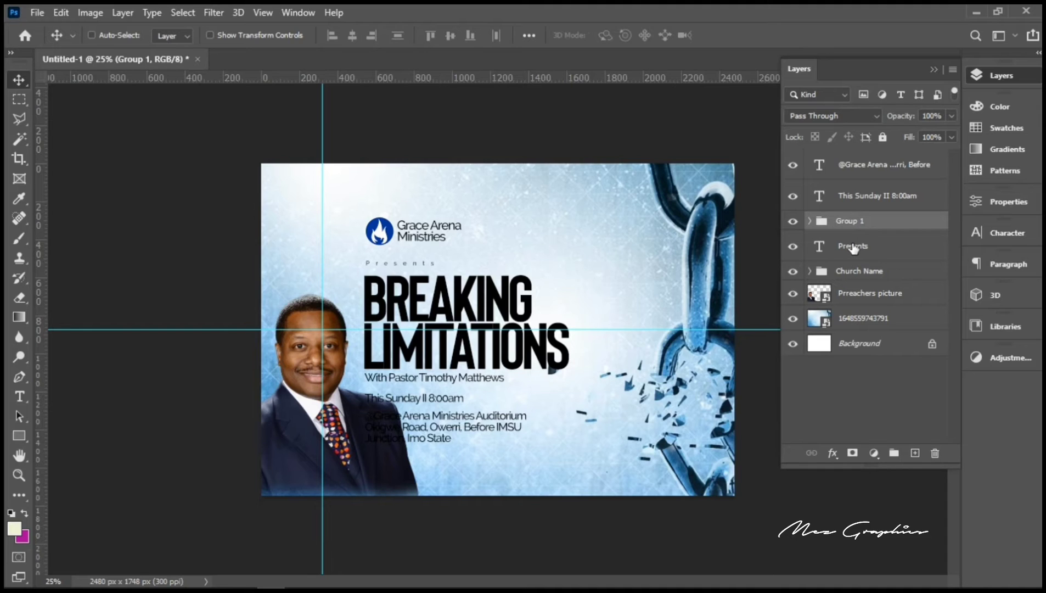
pyautogui.doubleClick(846, 221)
pyautogui.write('theme')
pyautogui.press('Return')
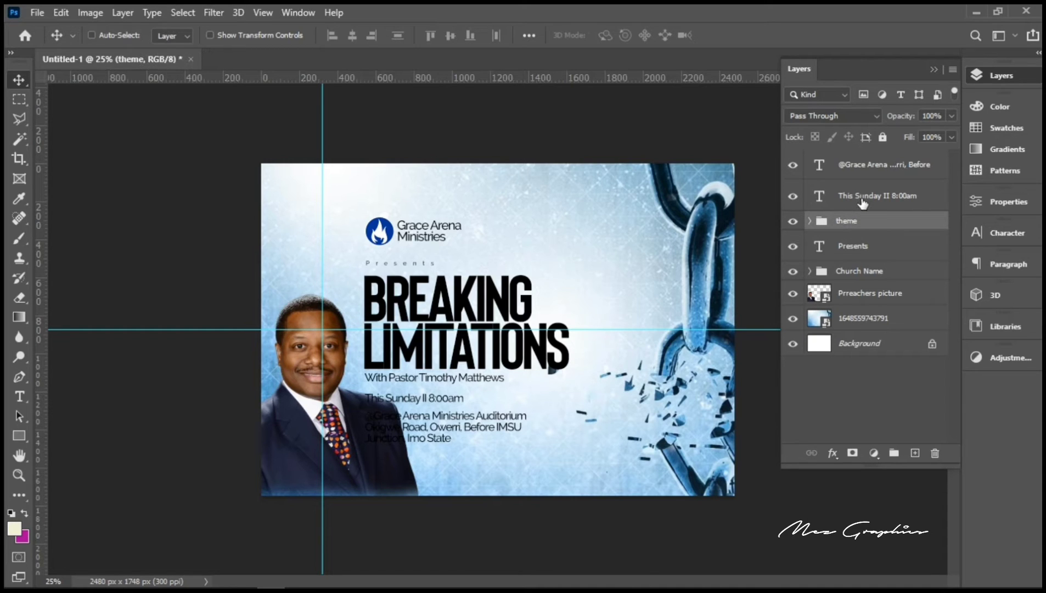
# Step: Group the This Sunday II 8:00am line and venue address into a group named 'address'
pyautogui.click(863, 202)
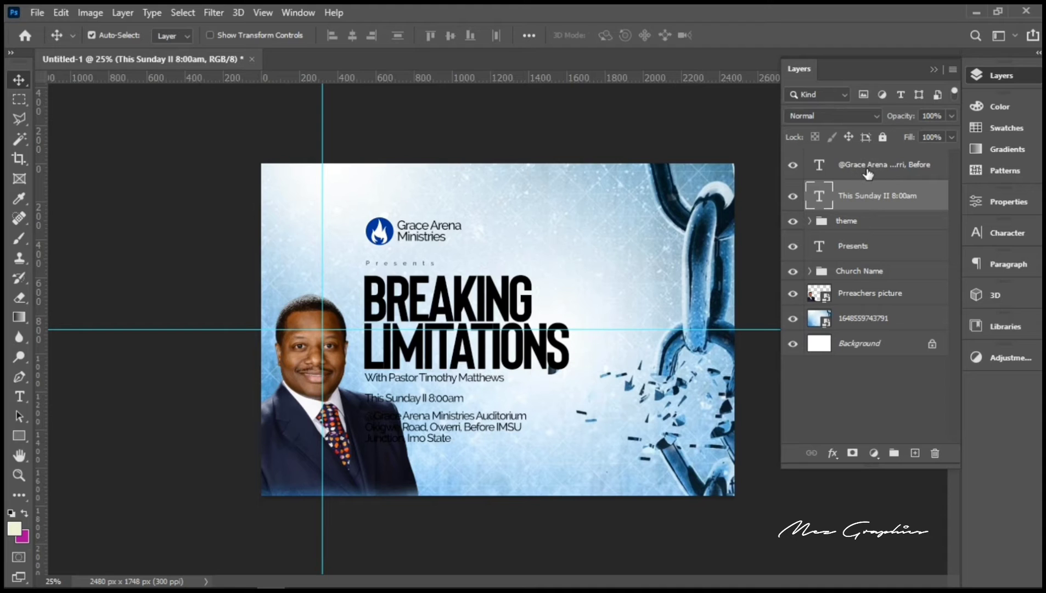
pyautogui.keyDown('shift'); pyautogui.click(868, 174); pyautogui.keyUp('shift')
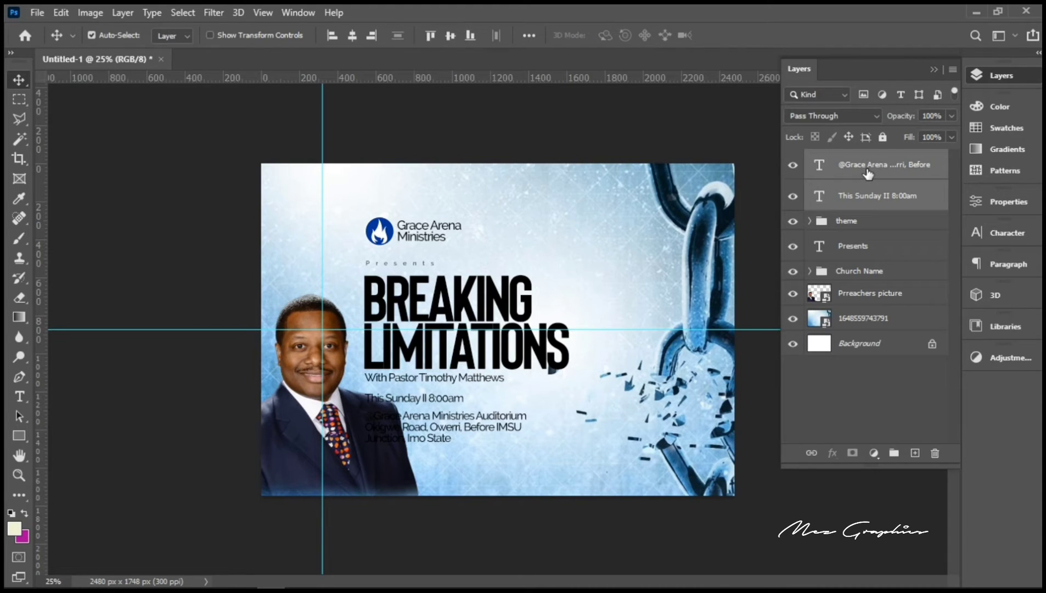
pyautogui.hotkey('ctrl', 'g')
pyautogui.doubleClick(846, 160)
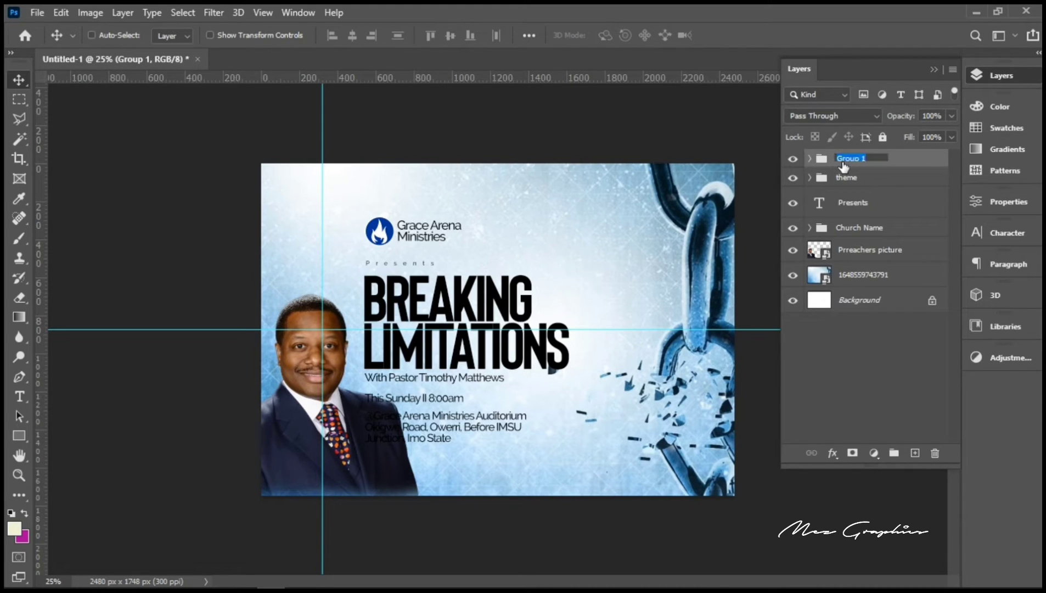
pyautogui.write('address')
pyautogui.press('Return')
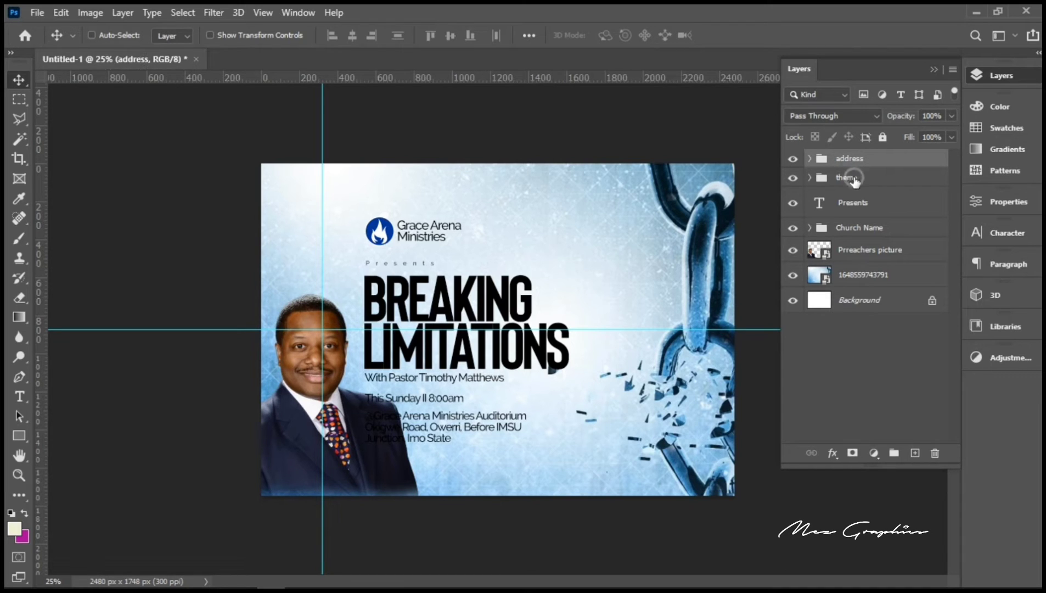
# Step: Move the Presents layer into the Church Name group and select all three text groups
pyautogui.click(853, 179)
pyautogui.moveTo(859, 204); pyautogui.dragTo(859, 229)
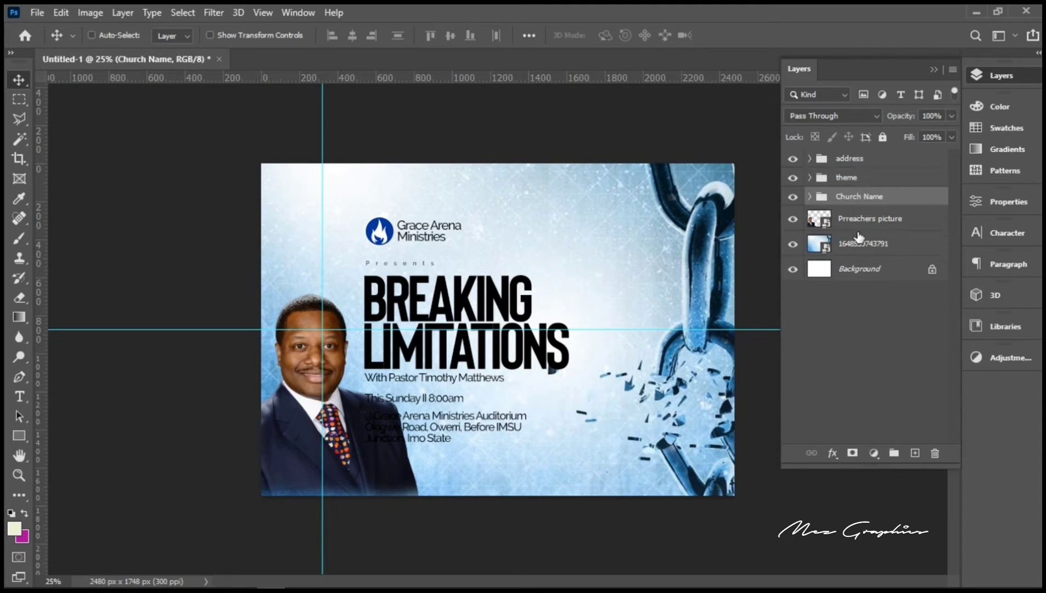
pyautogui.keyDown('ctrl'); pyautogui.click(849, 179); pyautogui.keyUp('ctrl')
pyautogui.keyDown('ctrl'); pyautogui.click(849, 179); pyautogui.keyUp('ctrl')
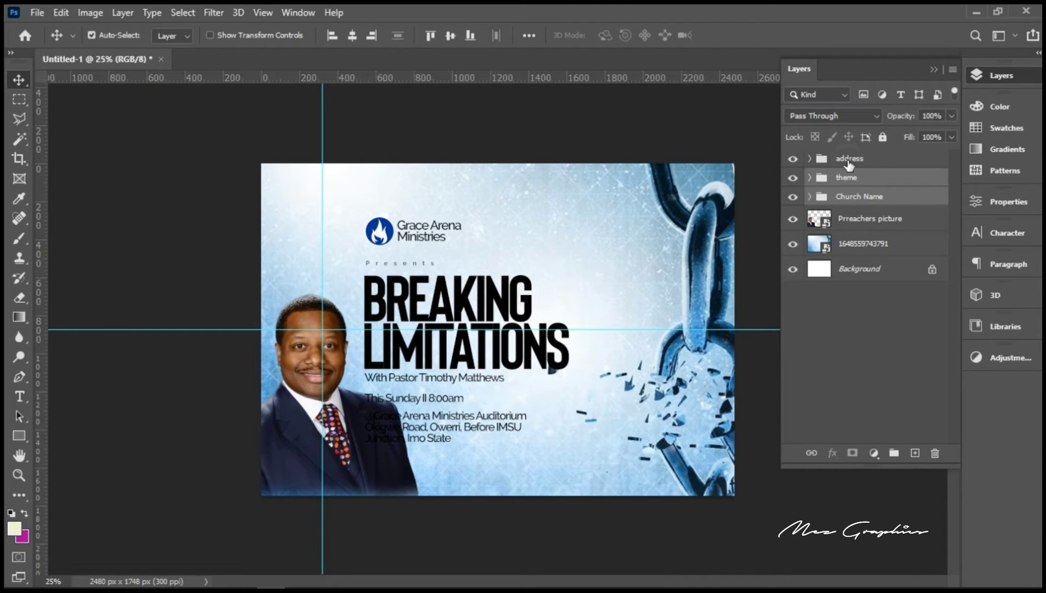
pyautogui.keyDown('ctrl'); pyautogui.click(850, 159); pyautogui.keyUp('ctrl')
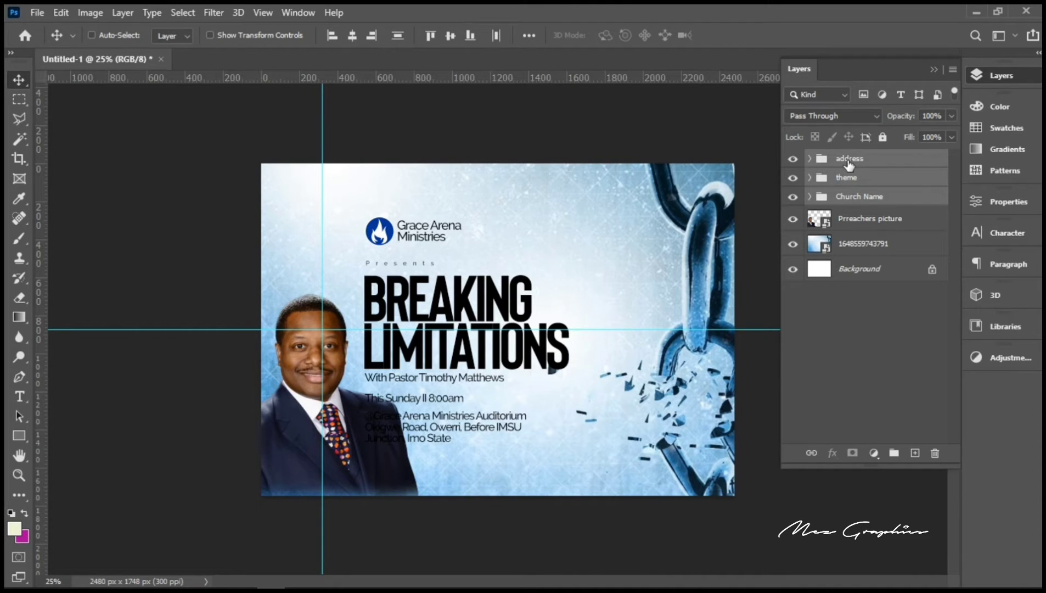
# Step: Shift the three text groups slightly further right
pyautogui.hotkey('ctrl', 't')
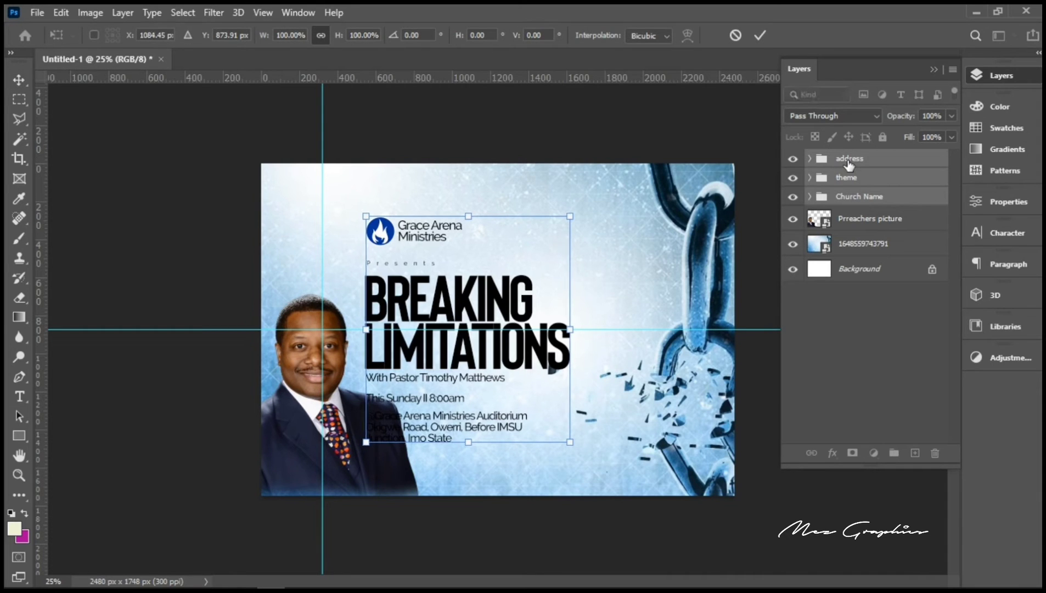
pyautogui.hotkey('shift', 'Right')
pyautogui.hotkey('shift', 'Right')
pyautogui.hotkey('shift', 'Right')
pyautogui.hotkey('shift', 'Right')
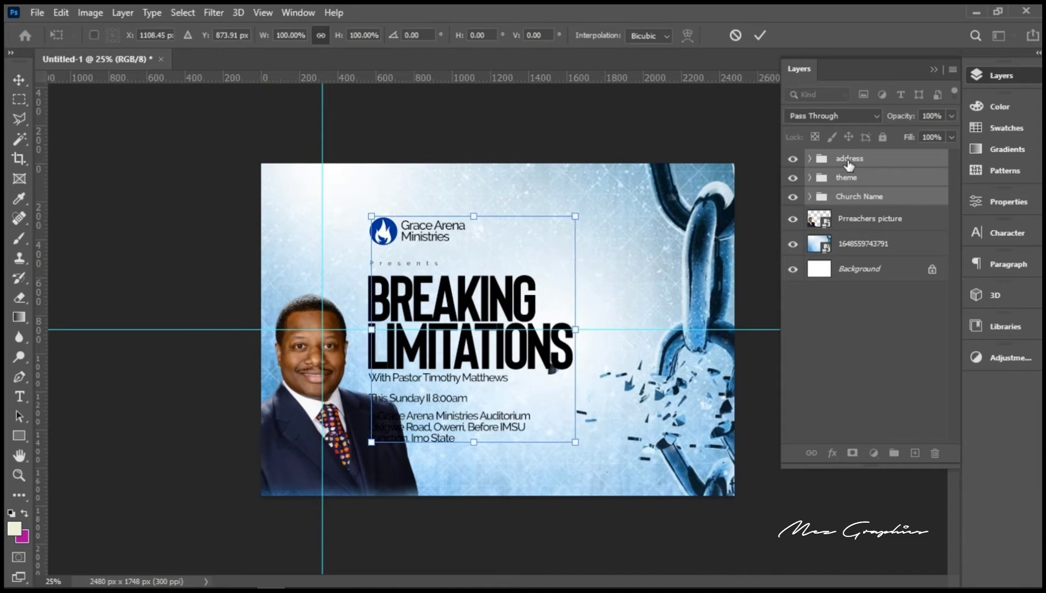
pyautogui.hotkey('shift', 'Right')
pyautogui.hotkey('shift', 'Right')
pyautogui.hotkey('shift', 'Right')
pyautogui.press('Return')
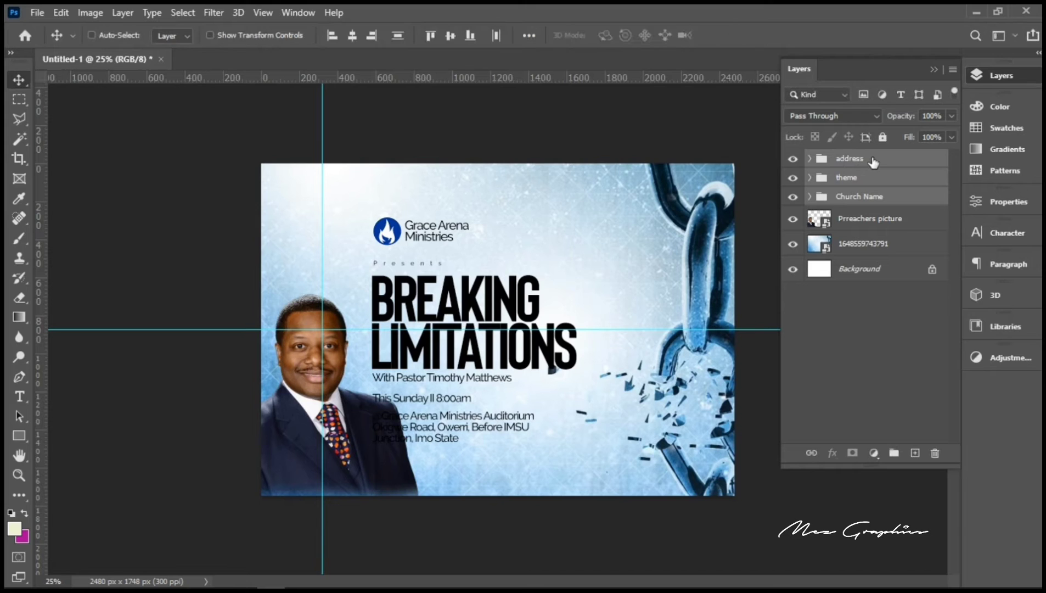
pyautogui.rightClick(714, 267)
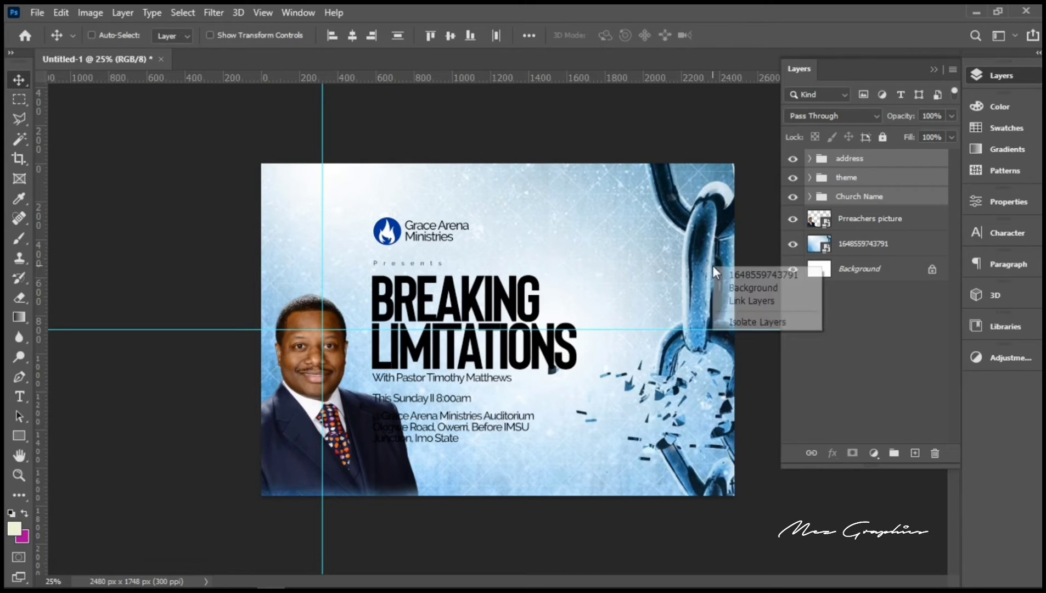
pyautogui.click(748, 279)
pyautogui.moveTo(690, 301); pyautogui.dragTo(650, 323)
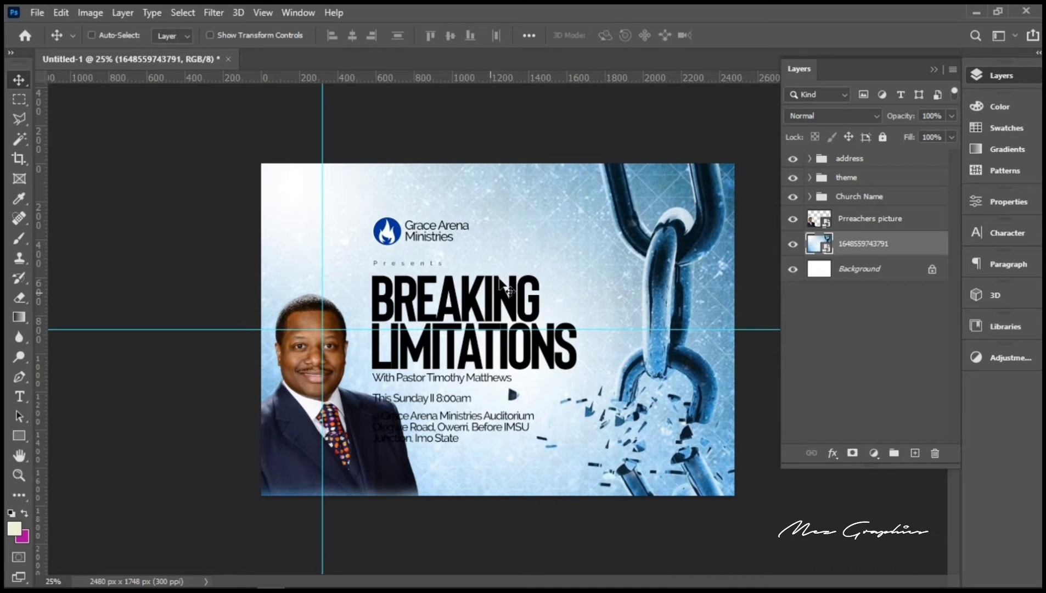
# Step: Nudge the Church Name, theme and address groups right to about 1260 px horizontally
pyautogui.click(850, 198)
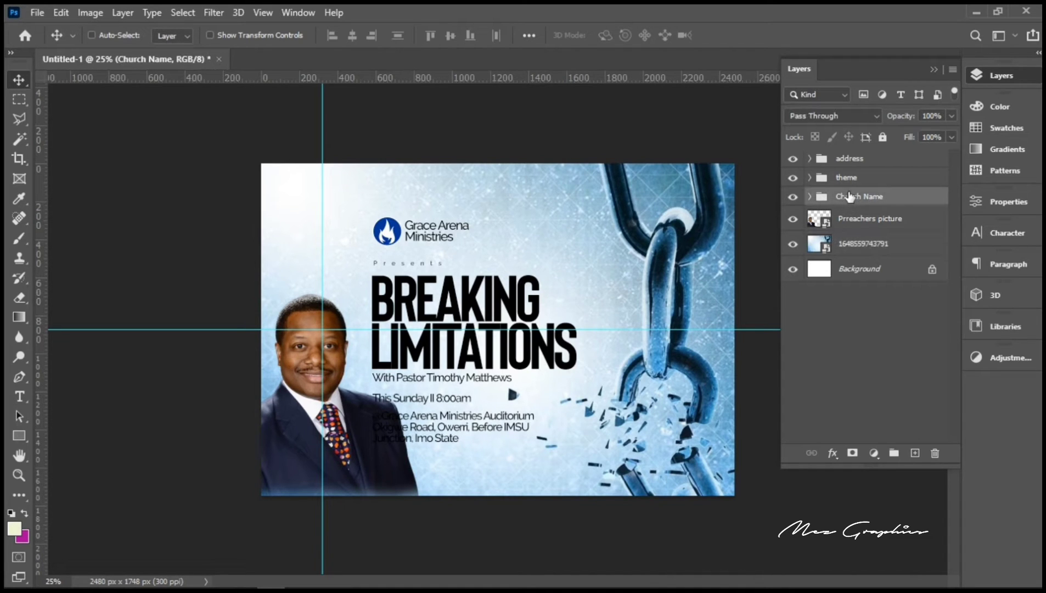
pyautogui.keyDown('shift'); pyautogui.click(852, 181); pyautogui.keyUp('shift')
pyautogui.keyDown('shift'); pyautogui.click(853, 159); pyautogui.keyUp('shift')
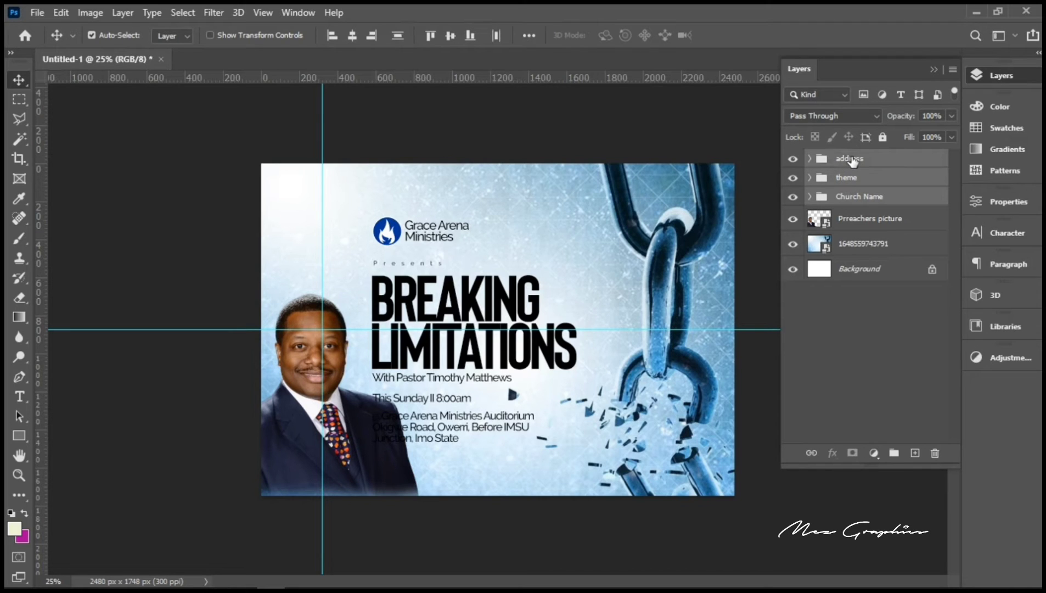
pyautogui.hotkey('ctrl', 't')
pyautogui.press('Right')
pyautogui.press('Right')
pyautogui.press('Right')
pyautogui.press('Right')
pyautogui.press('Right')
pyautogui.press('Right')
pyautogui.press('Right')
pyautogui.press('Right')
pyautogui.press('Right')
pyautogui.press('Right')
pyautogui.press('Right')
pyautogui.press('Right')
pyautogui.press('Right')
pyautogui.press('Right')
pyautogui.press('Right')
pyautogui.press('Right')
pyautogui.press('Right')
pyautogui.press('Right')
pyautogui.press('Right')
pyautogui.press('Right')
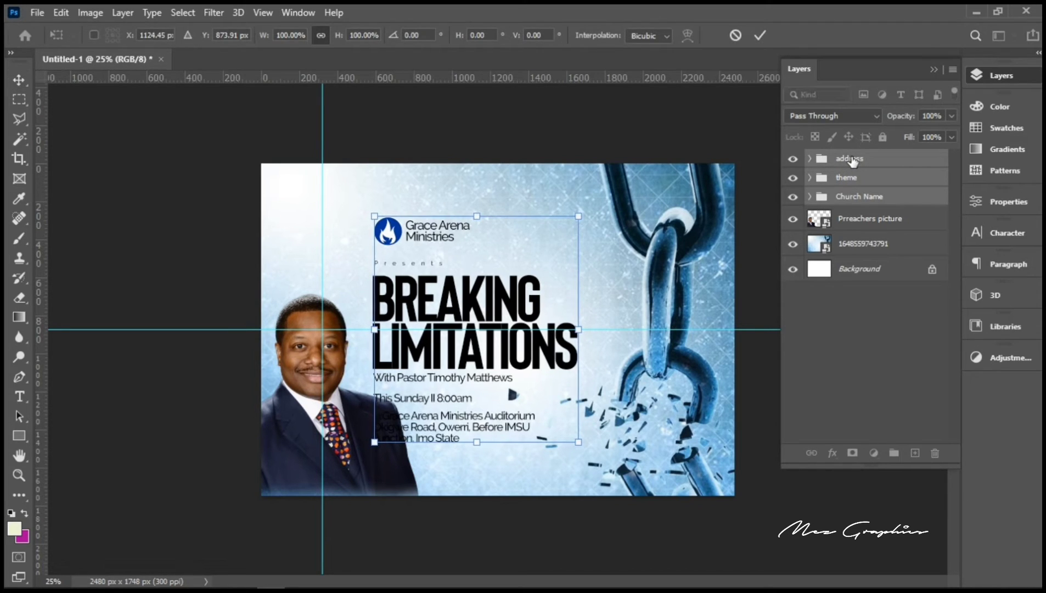
pyautogui.press('Right')
pyautogui.press('Right')
pyautogui.press('Right')
pyautogui.press('Right')
pyautogui.press('Right')
pyautogui.press('Right')
pyautogui.press('Right')
pyautogui.press('Right')
pyautogui.press('Right')
pyautogui.press('Right')
pyautogui.press('Right')
pyautogui.press('Right')
pyautogui.press('Right')
pyautogui.press('Right')
pyautogui.press('Right')
pyautogui.press('Right')
pyautogui.press('Right')
pyautogui.press('Right')
pyautogui.press('Right')
pyautogui.press('Right')
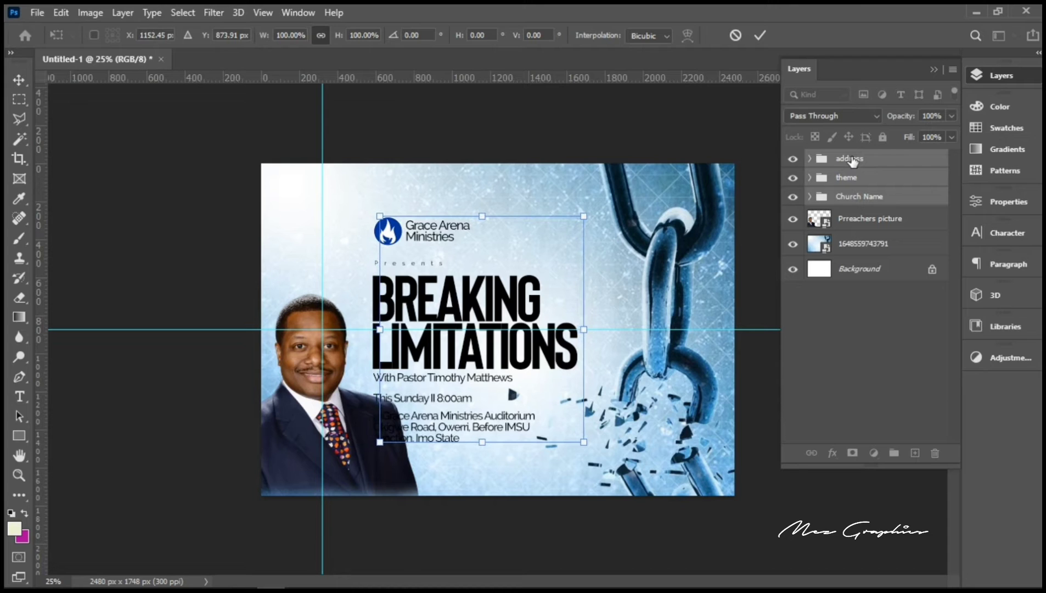
pyautogui.press('Right')
pyautogui.press('Right')
pyautogui.press('Right')
pyautogui.press('Right')
pyautogui.press('Right')
pyautogui.press('Right')
pyautogui.press('Right')
pyautogui.press('Right')
pyautogui.press('Right')
pyautogui.press('Right')
pyautogui.press('Right')
pyautogui.press('Right')
pyautogui.press('Right')
pyautogui.press('Right')
pyautogui.press('Right')
pyautogui.press('Right')
pyautogui.press('Right')
pyautogui.press('Right')
pyautogui.press('Right')
pyautogui.press('Right')
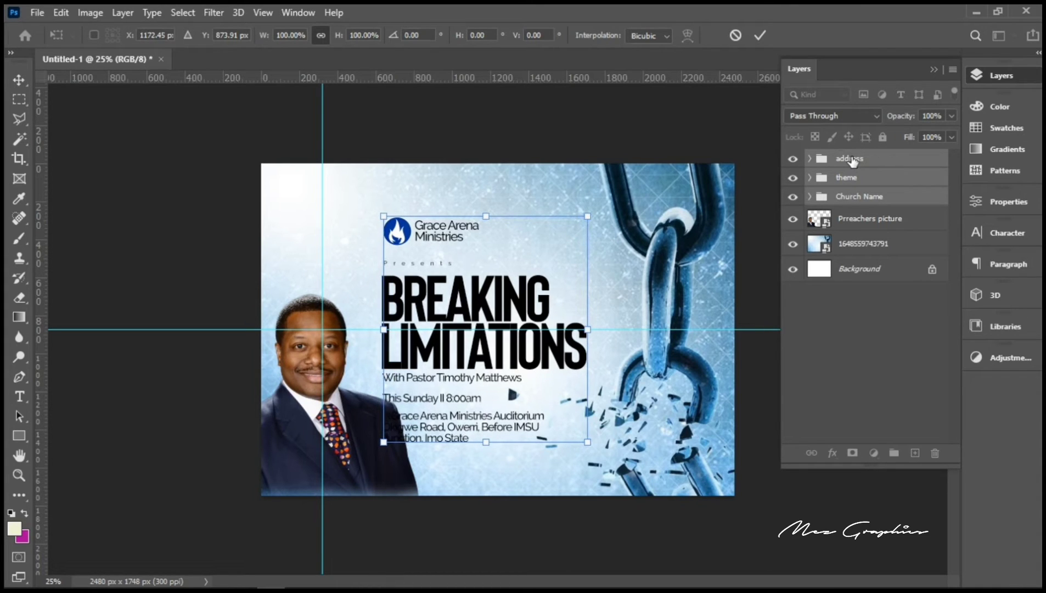
pyautogui.press('Right')
pyautogui.press('Right')
pyautogui.press('Right')
pyautogui.press('Right')
pyautogui.press('Right')
pyautogui.press('Right')
pyautogui.press('Right')
pyautogui.press('Right')
pyautogui.press('Right')
pyautogui.press('Right')
pyautogui.press('Right')
pyautogui.press('Right')
pyautogui.press('Right')
pyautogui.press('Right')
pyautogui.press('Right')
pyautogui.press('Right')
pyautogui.press('Right')
pyautogui.press('Right')
pyautogui.press('Right')
pyautogui.press('Right')
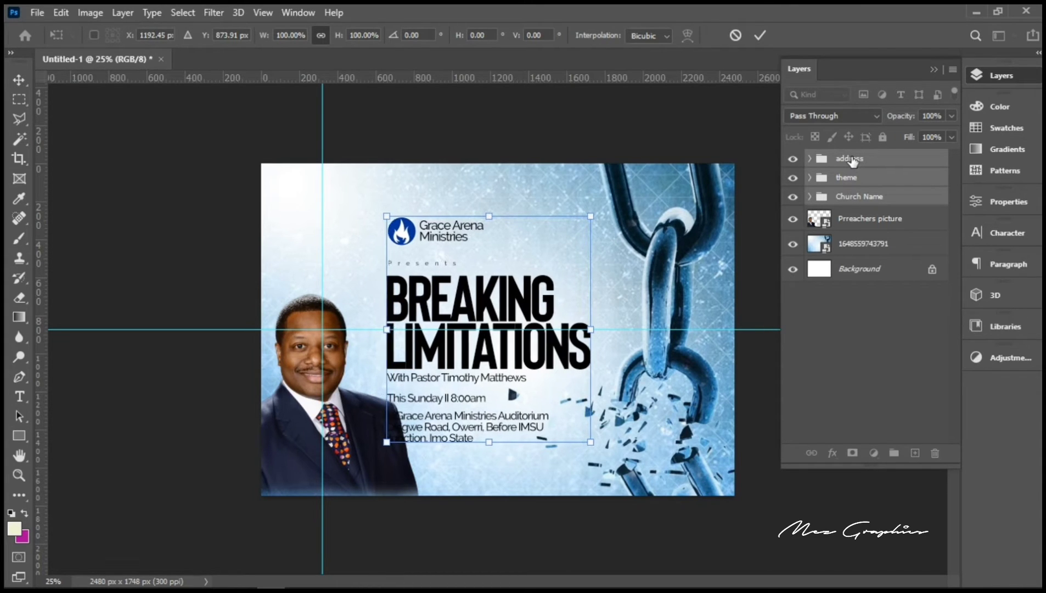
pyautogui.press('Right')
pyautogui.press('Right')
pyautogui.press('Right')
pyautogui.press('Right')
pyautogui.press('Right')
pyautogui.press('Right')
pyautogui.press('Right')
pyautogui.press('Right')
pyautogui.press('Right')
pyautogui.press('Right')
pyautogui.press('Right')
pyautogui.press('Right')
pyautogui.press('Right')
pyautogui.press('Right')
pyautogui.press('Right')
pyautogui.press('Right')
pyautogui.press('Right')
pyautogui.press('Right')
pyautogui.press('Right')
pyautogui.press('Right')
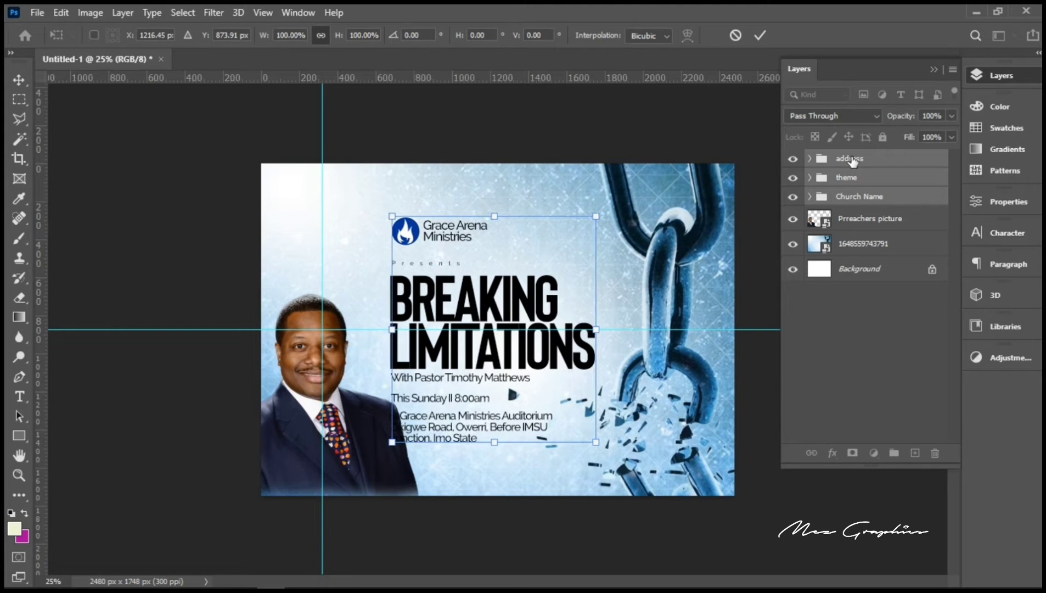
pyautogui.press('Right')
pyautogui.press('Right')
pyautogui.press('Right')
pyautogui.press('Right')
pyautogui.press('Right')
pyautogui.press('Right')
pyautogui.press('Right')
pyautogui.press('Right')
pyautogui.press('Right')
pyautogui.press('Right')
pyautogui.press('Right')
pyautogui.press('Right')
pyautogui.press('Right')
pyautogui.press('Right')
pyautogui.press('Right')
pyautogui.press('Right')
pyautogui.press('Right')
pyautogui.press('Right')
pyautogui.press('Right')
pyautogui.press('Right')
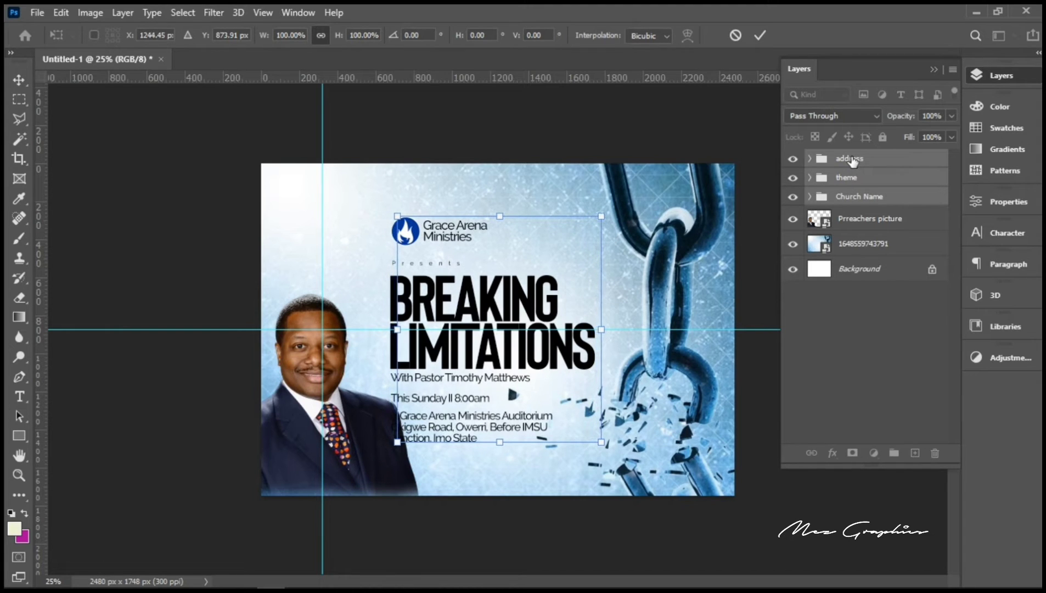
pyautogui.press('Right')
pyautogui.press('Right')
pyautogui.press('Right')
pyautogui.press('Right')
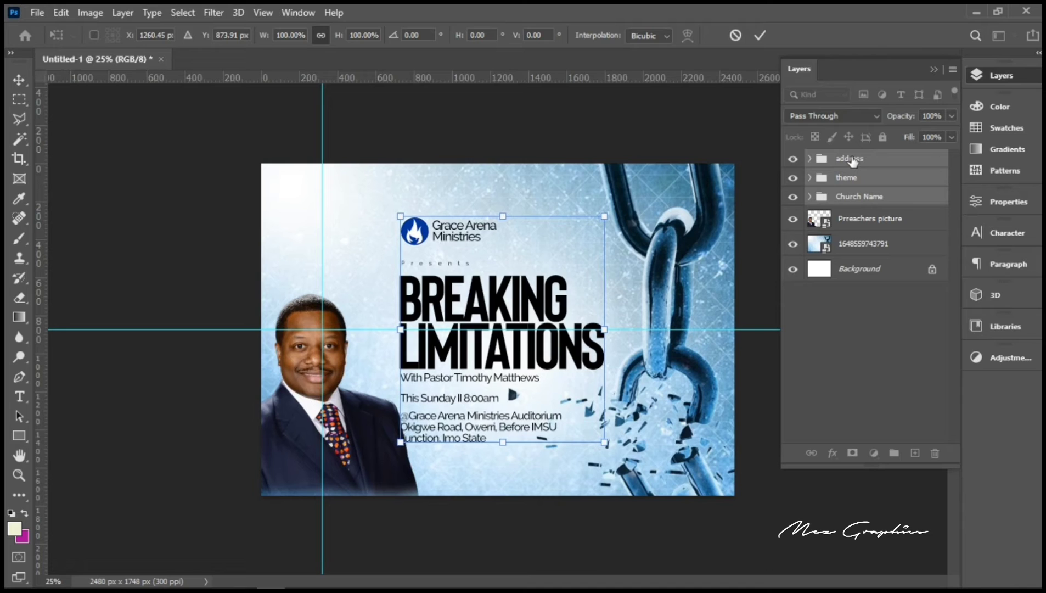
pyautogui.press('Right')
pyautogui.press('Right')
pyautogui.press('Right')
pyautogui.press('Right')
pyautogui.press('Right')
pyautogui.press('Right')
pyautogui.press('Return')
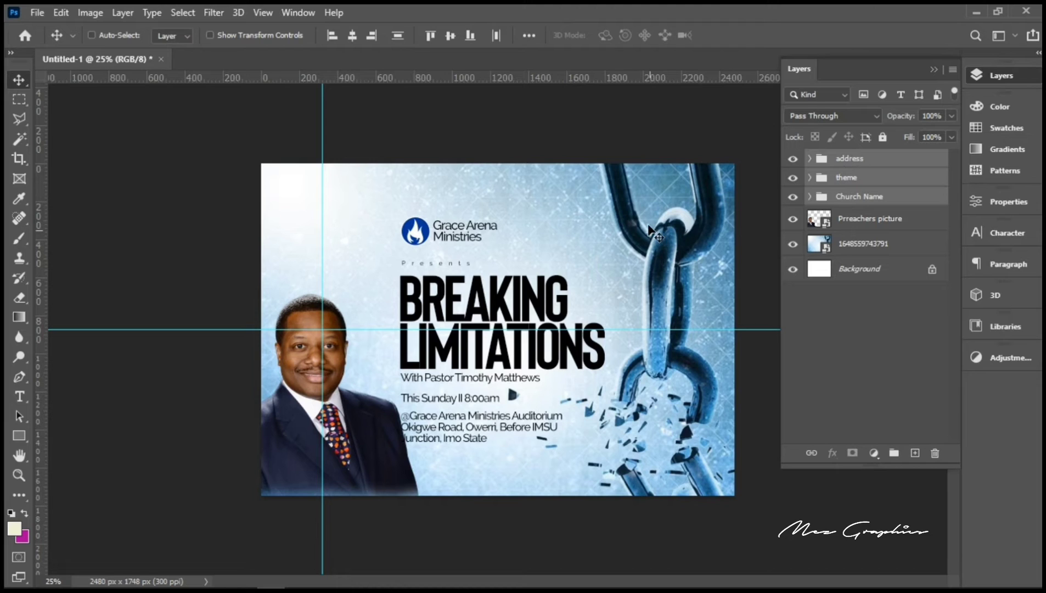
# Step: Select the Prreachers picture layer, scale it up to about 23%, and shift it up and right
pyautogui.rightClick(354, 463)
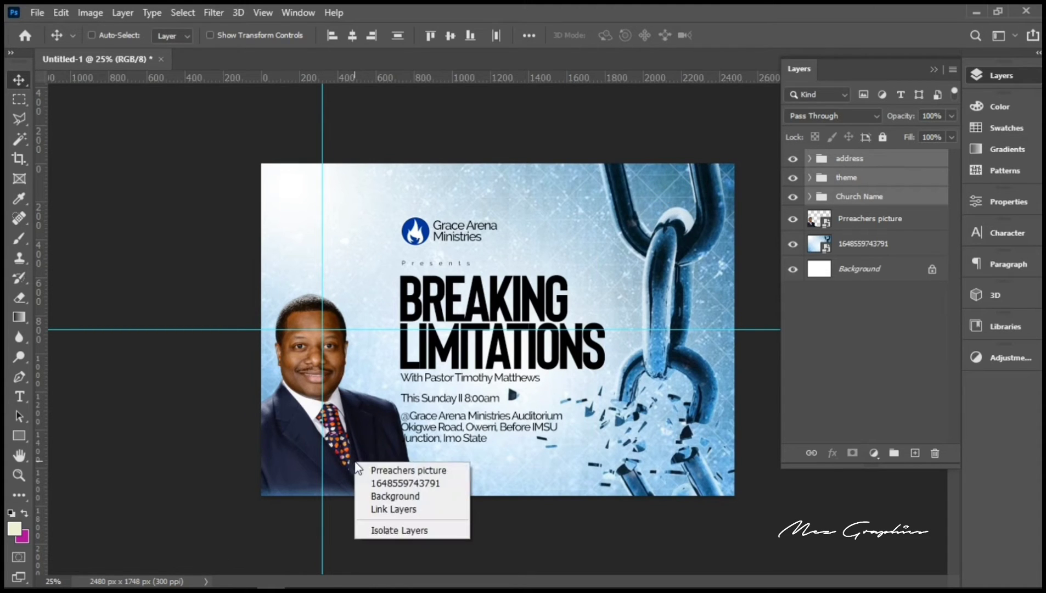
pyautogui.click(397, 472)
pyautogui.click(398, 471)
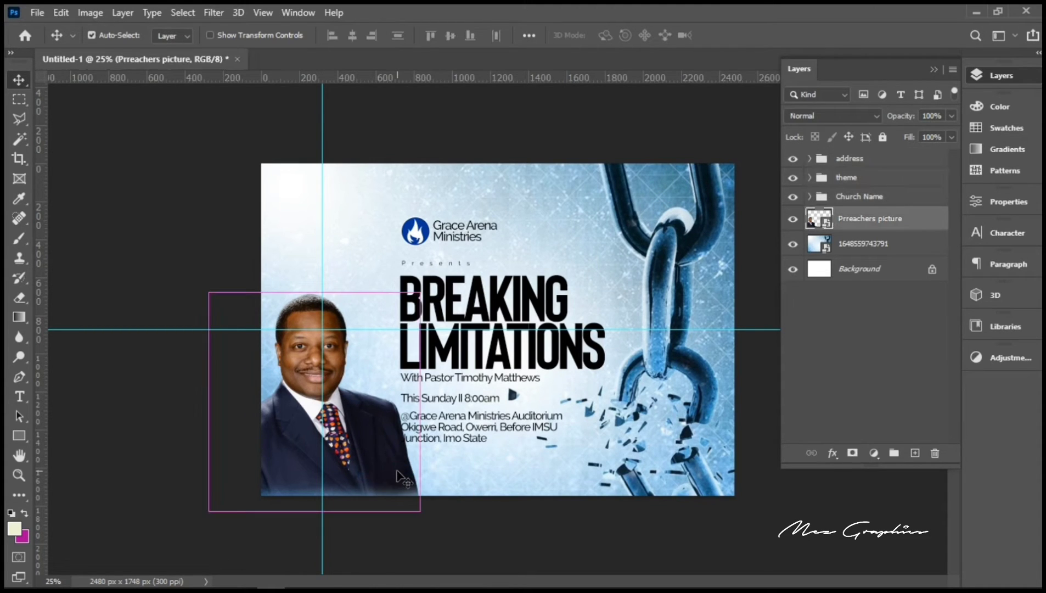
pyautogui.hotkey('ctrl', 't')
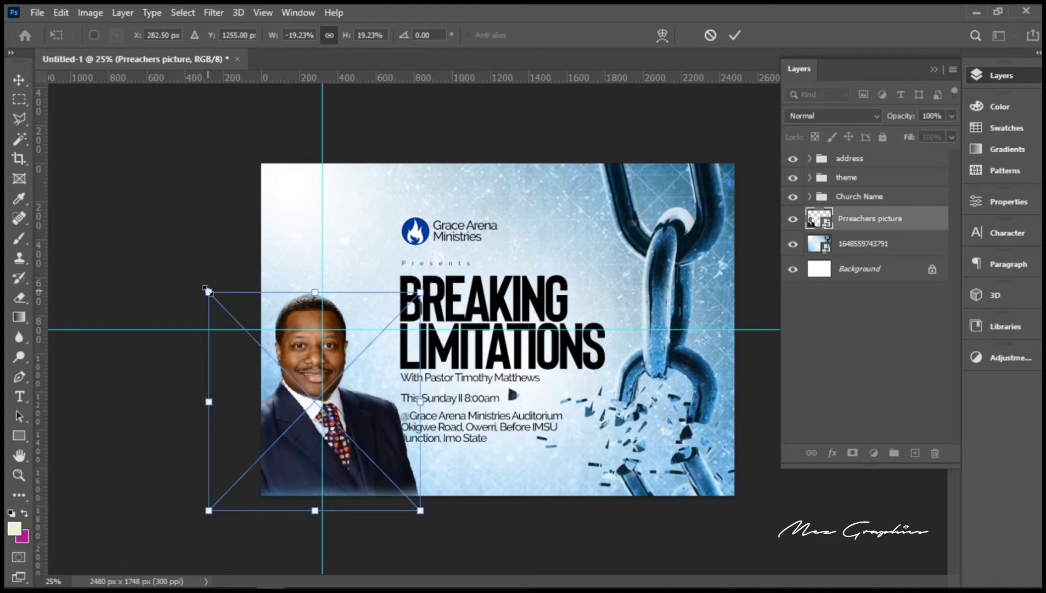
pyautogui.moveTo(207, 291); pyautogui.dragTo(156, 249)
pyautogui.press('Return')
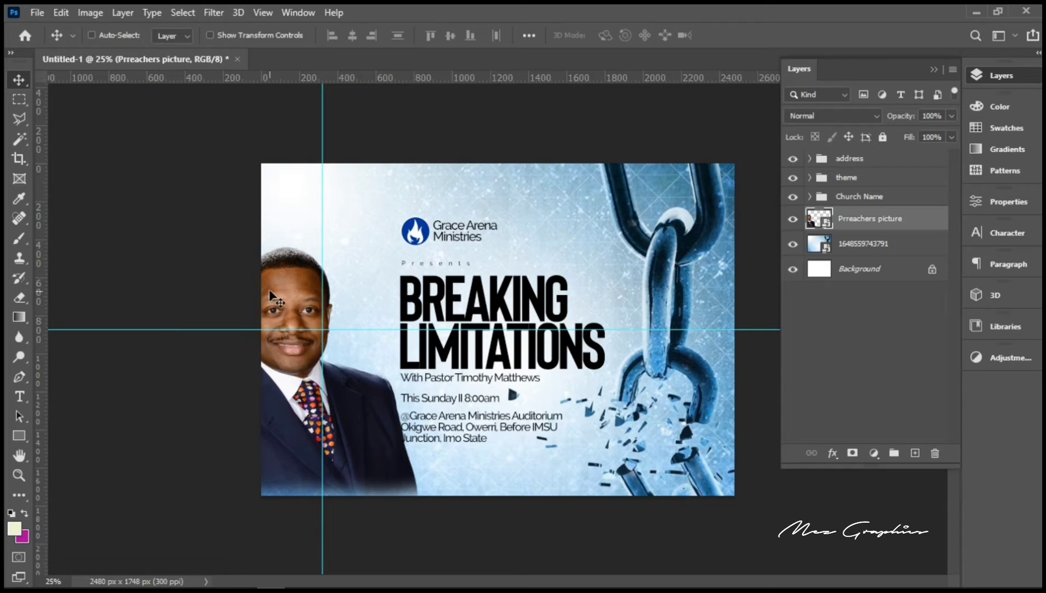
pyautogui.moveTo(272, 297); pyautogui.dragTo(321, 270)
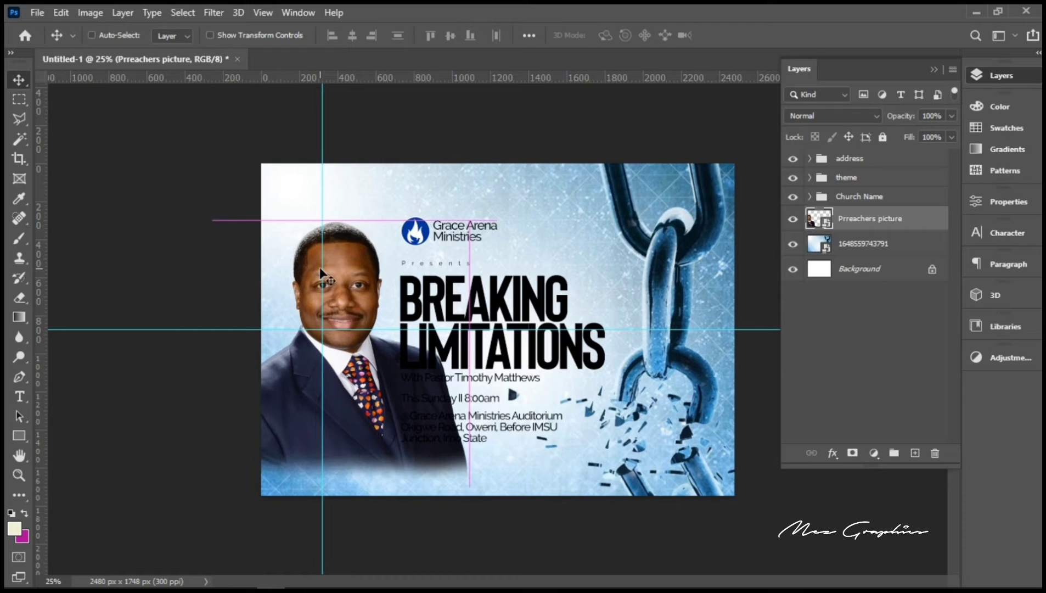
# Step: Rasterize the portrait layer and erase the suit covering the address text
pyautogui.rightClick(862, 218)
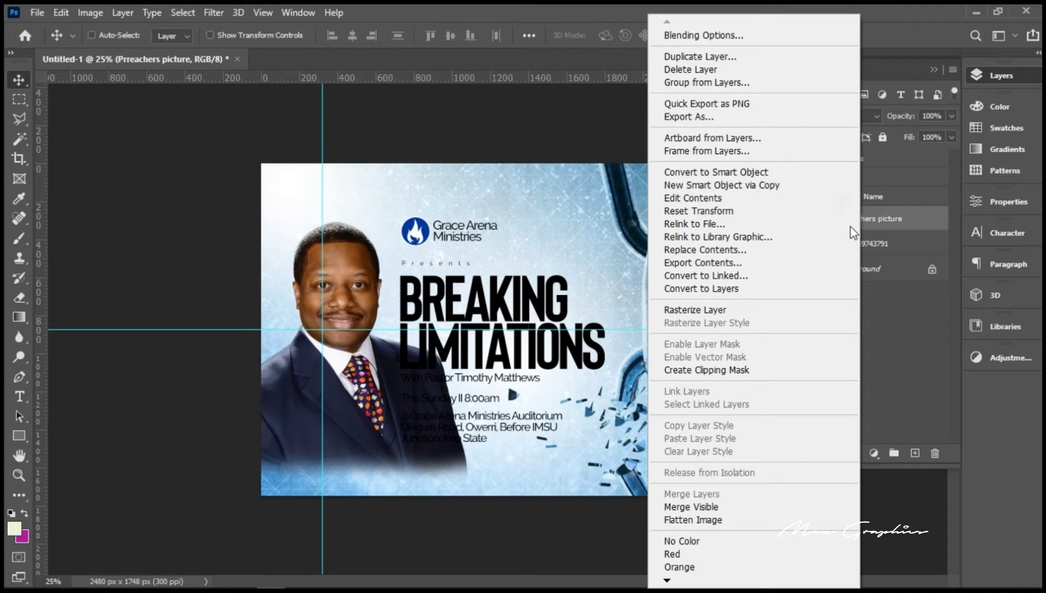
pyautogui.click(732, 311)
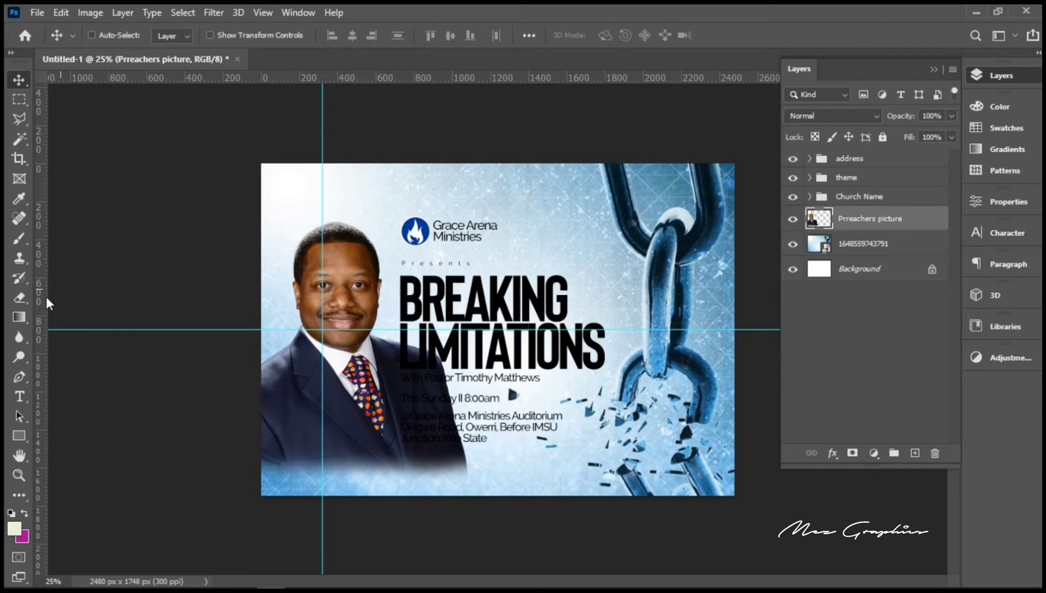
pyautogui.click(21, 297)
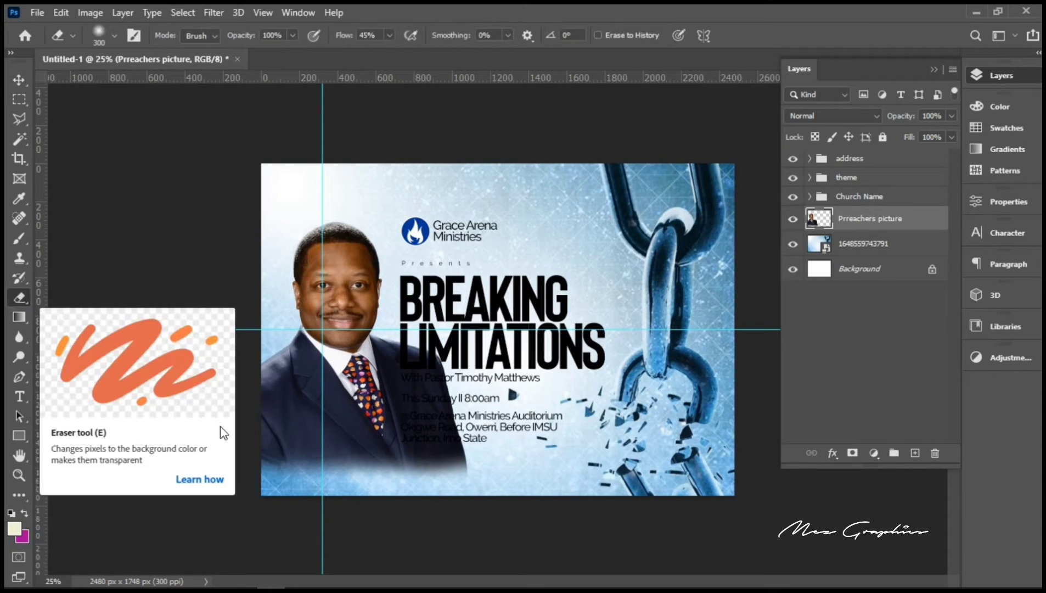
pyautogui.moveTo(400, 432); pyautogui.dragTo(410, 442)
# Step: With a larger eraser, fade the suit around Pastor, behind the event text, and beside LIMITATIONS
pyautogui.press(']')
pyautogui.press(']')
pyautogui.press(']')
pyautogui.press(']')
pyautogui.press(']')
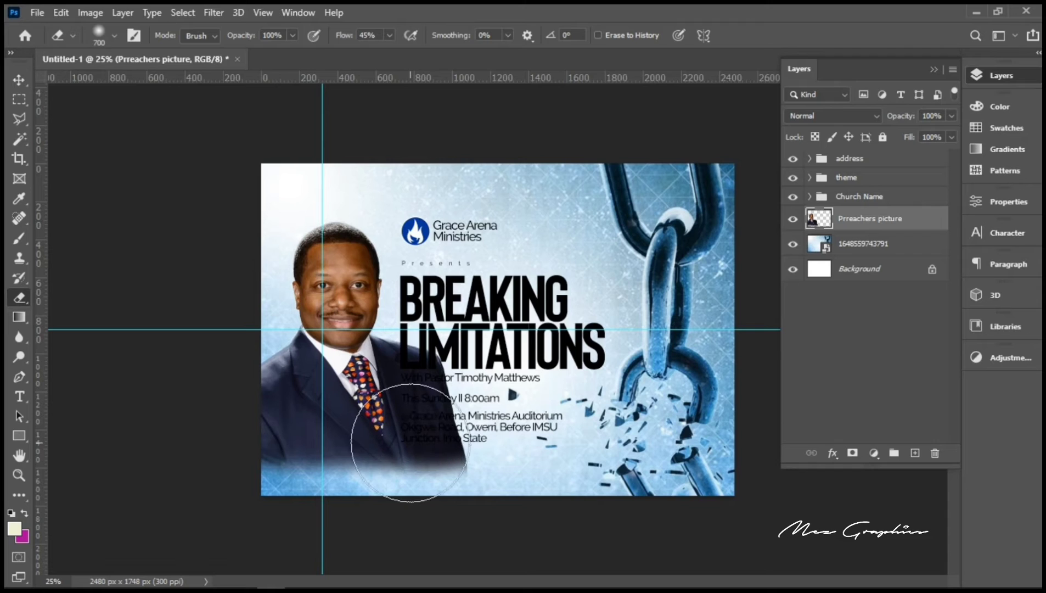
pyautogui.click(411, 443)
pyautogui.press(']')
pyautogui.click(395, 448)
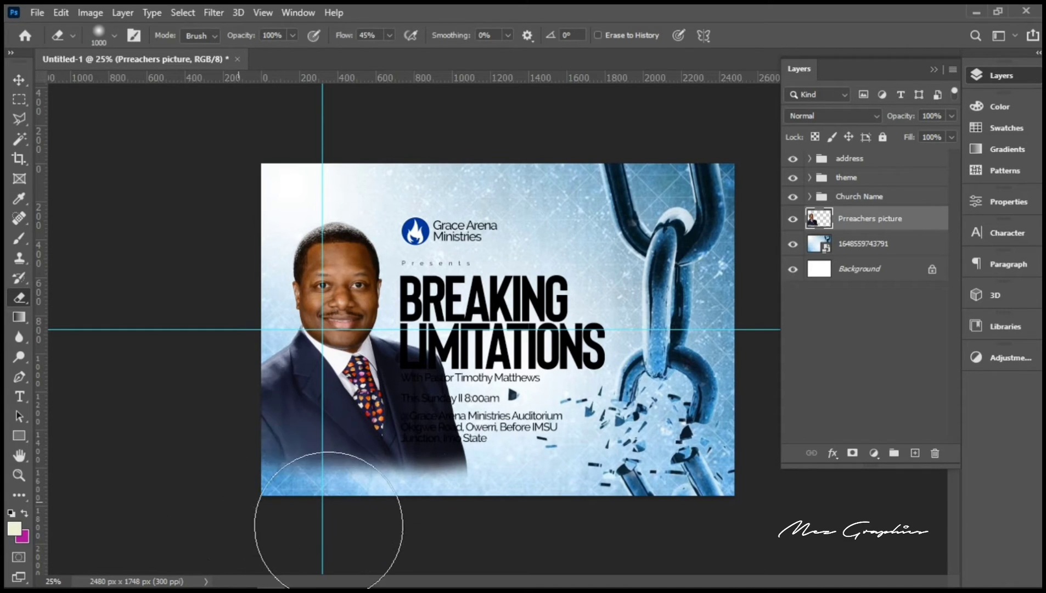
pyautogui.moveTo(467, 495)
pyautogui.mouseDown()
pyautogui.moveTo(479, 436)
pyautogui.moveTo(446, 487)
pyautogui.moveTo(420, 495)
pyautogui.mouseUp()
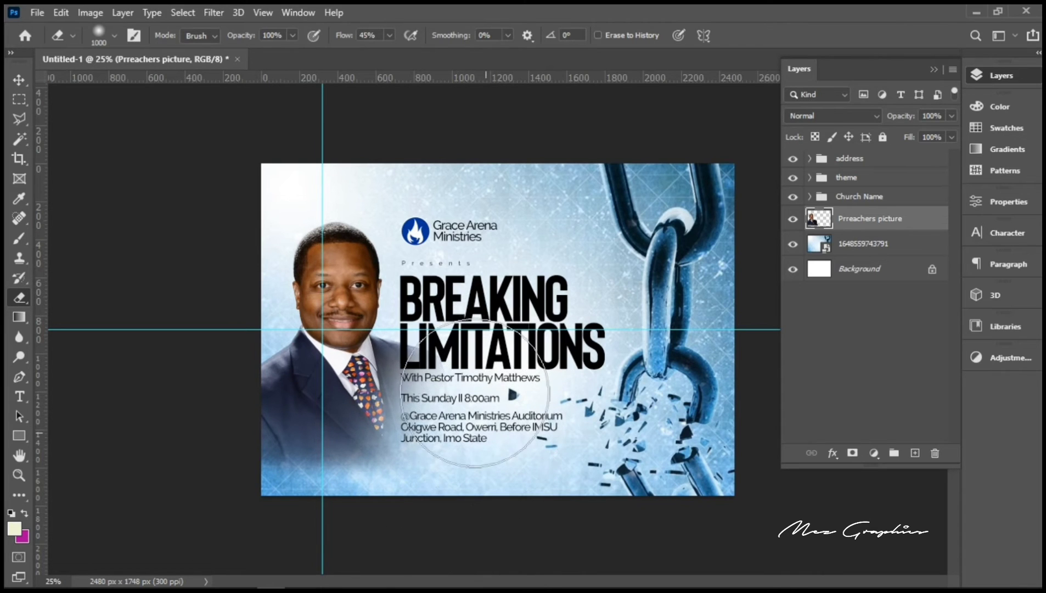
pyautogui.moveTo(476, 414)
pyautogui.mouseDown()
pyautogui.moveTo(461, 378)
pyautogui.moveTo(476, 444)
pyautogui.mouseUp()
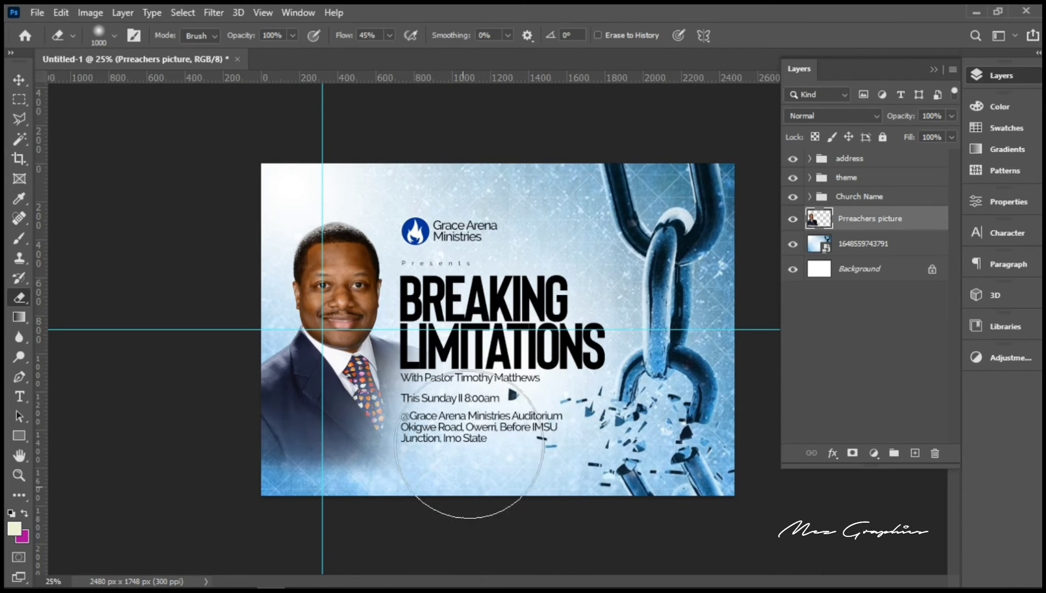
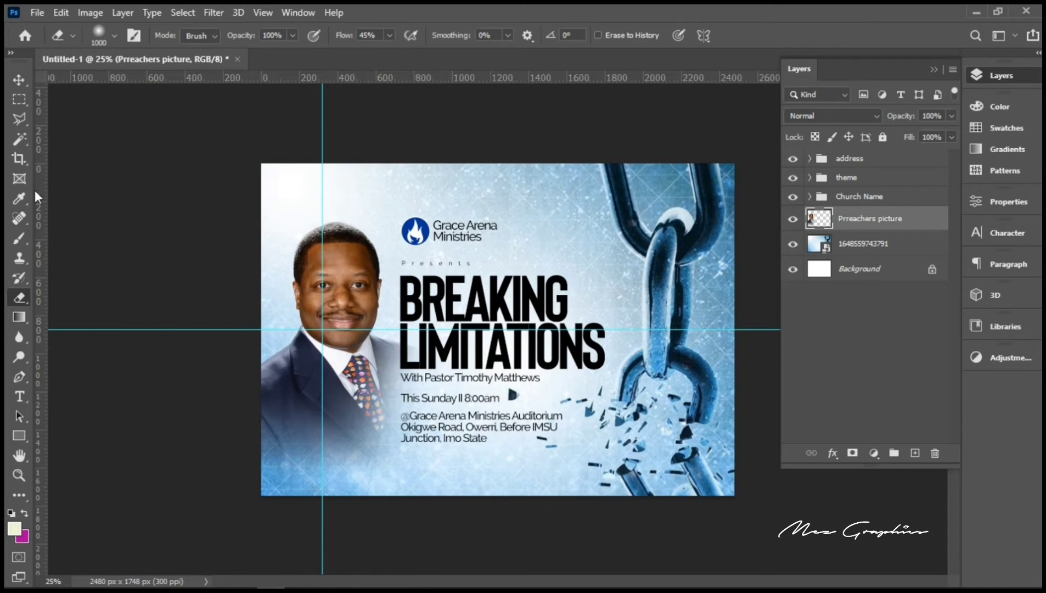
# Step: Nudge the preacher photo slightly right, then left and down, and drag the guide off the flyer
pyautogui.click(15, 83)
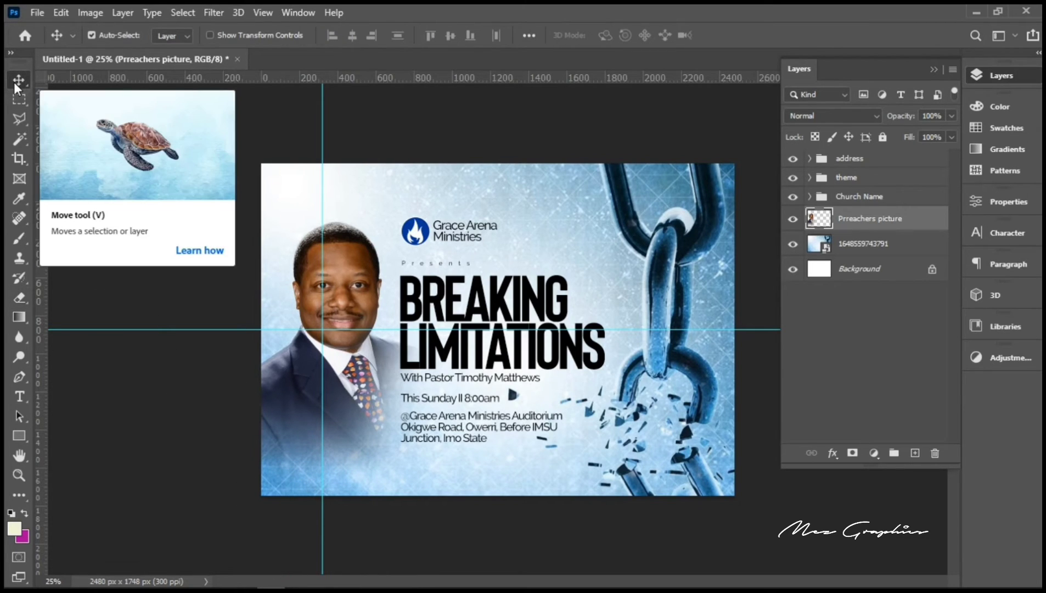
pyautogui.hotkey('ctrl', 't')
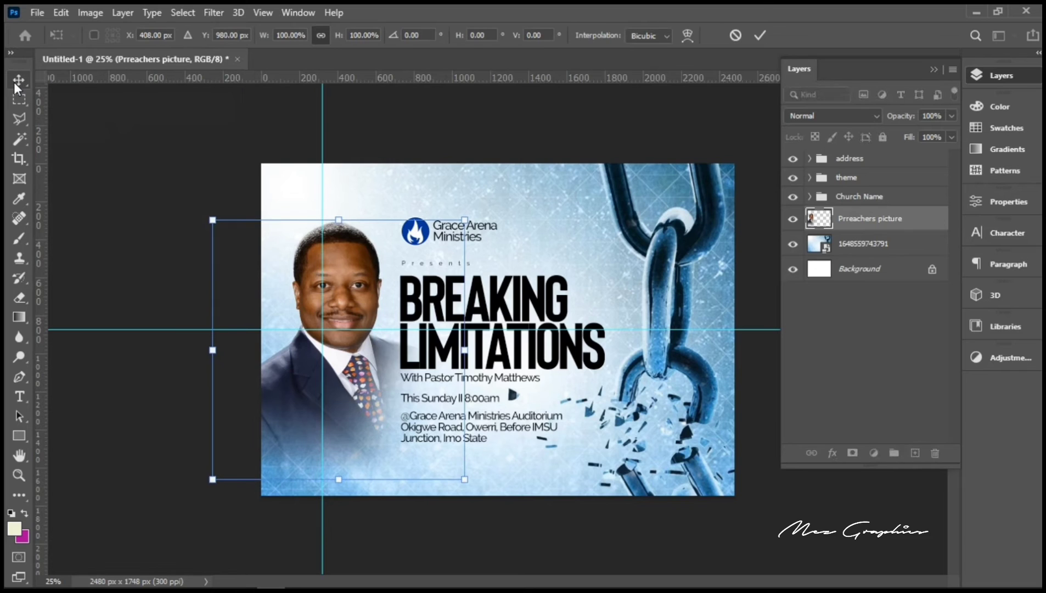
pyautogui.press('Right')
pyautogui.press('Right')
pyautogui.press('Right')
pyautogui.press('Right')
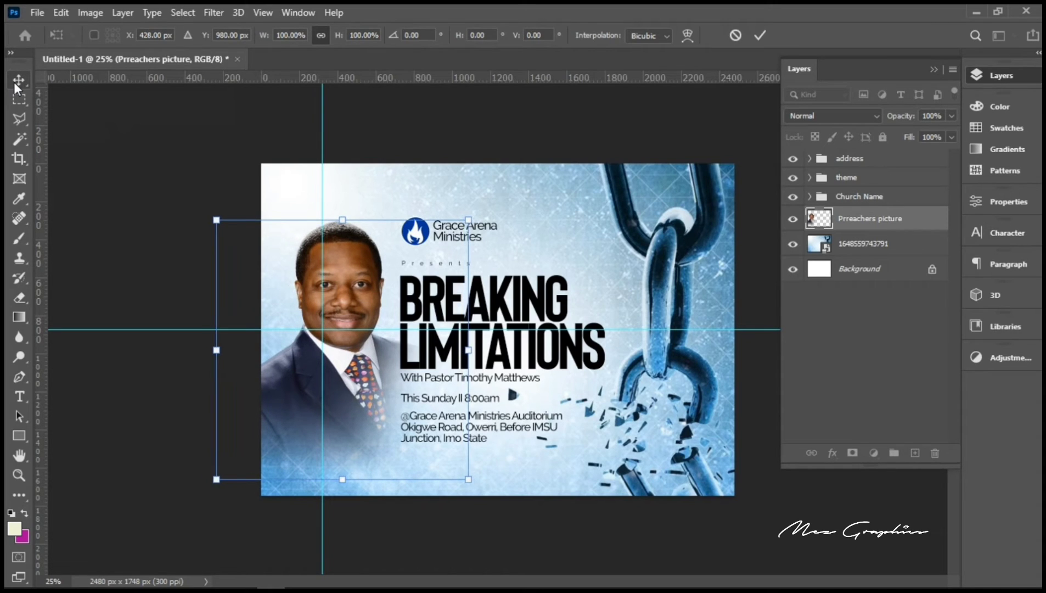
pyautogui.press('Return')
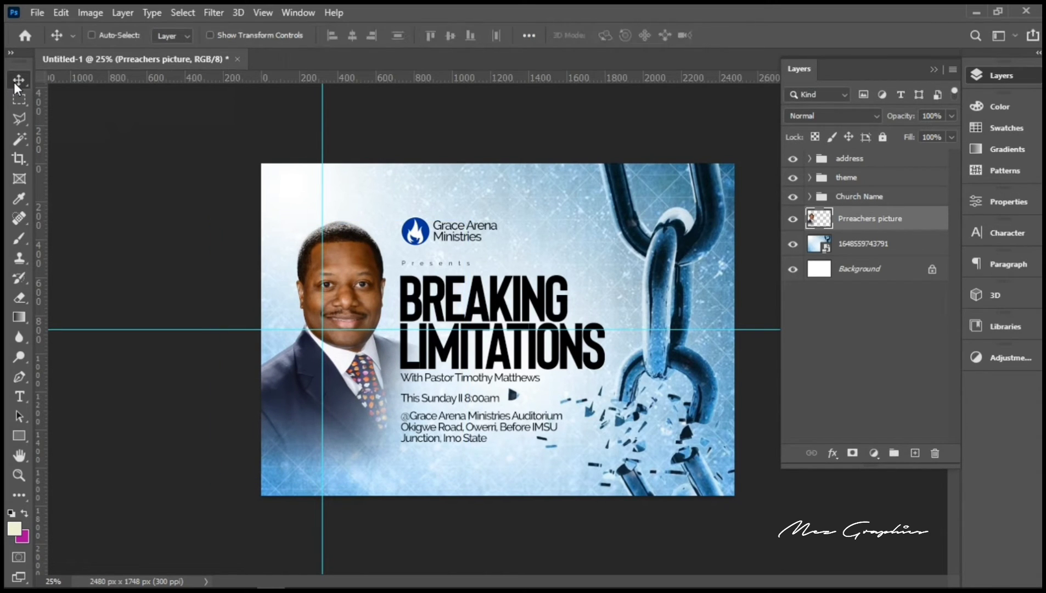
pyautogui.press('Down')
pyautogui.press('Left')
pyautogui.press('Left')
pyautogui.press('Left')
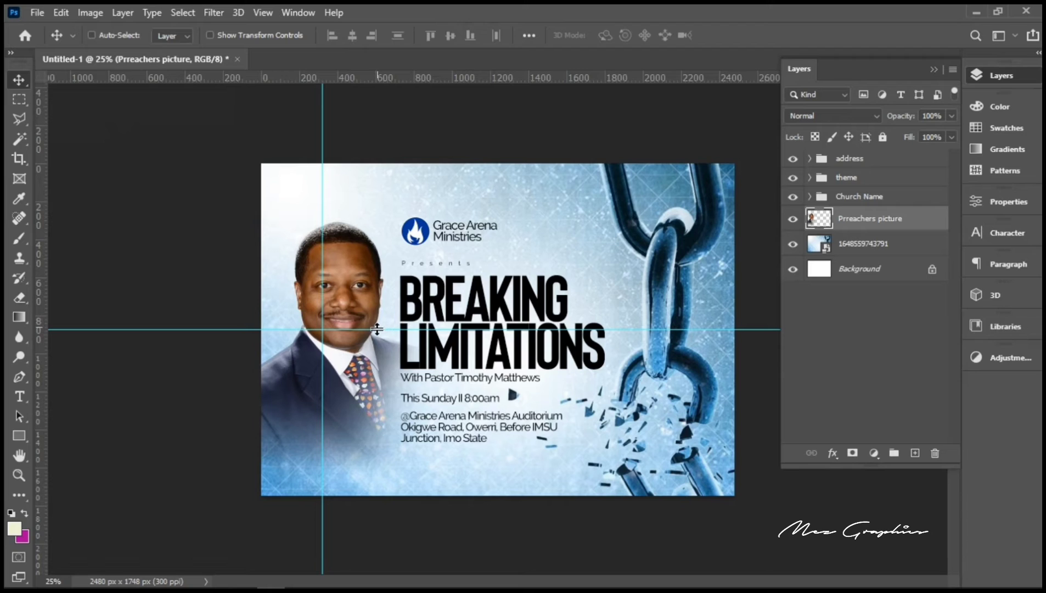
pyautogui.moveTo(377, 331); pyautogui.dragTo(43, 103)
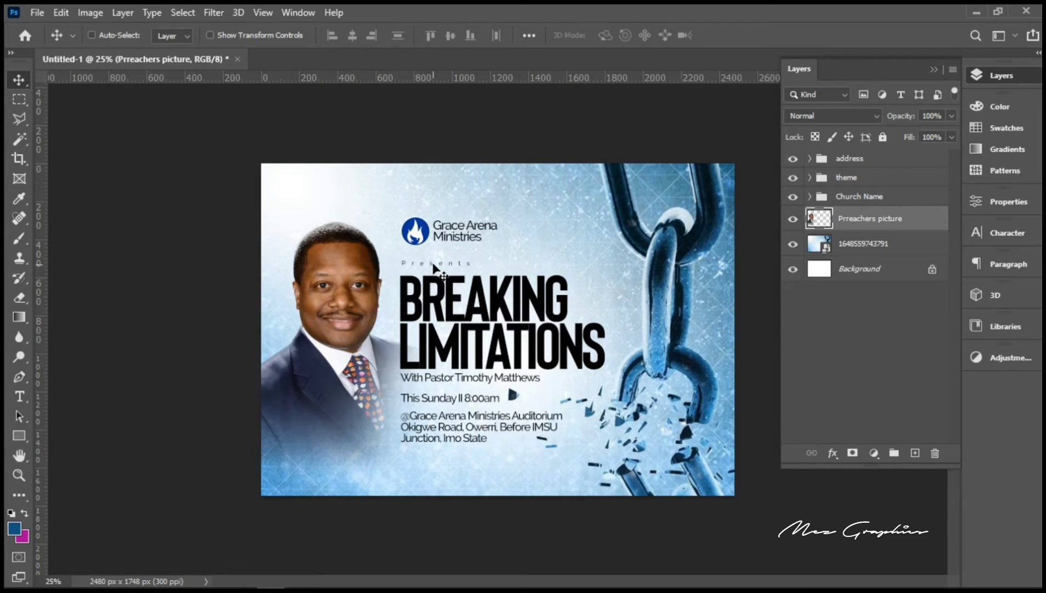
# Step: Select the Presents text, enter its editing mode, and commit it
pyautogui.keyDown('ctrl'); pyautogui.click(443, 275); pyautogui.keyUp('ctrl')
pyautogui.doubleClick(434, 258)
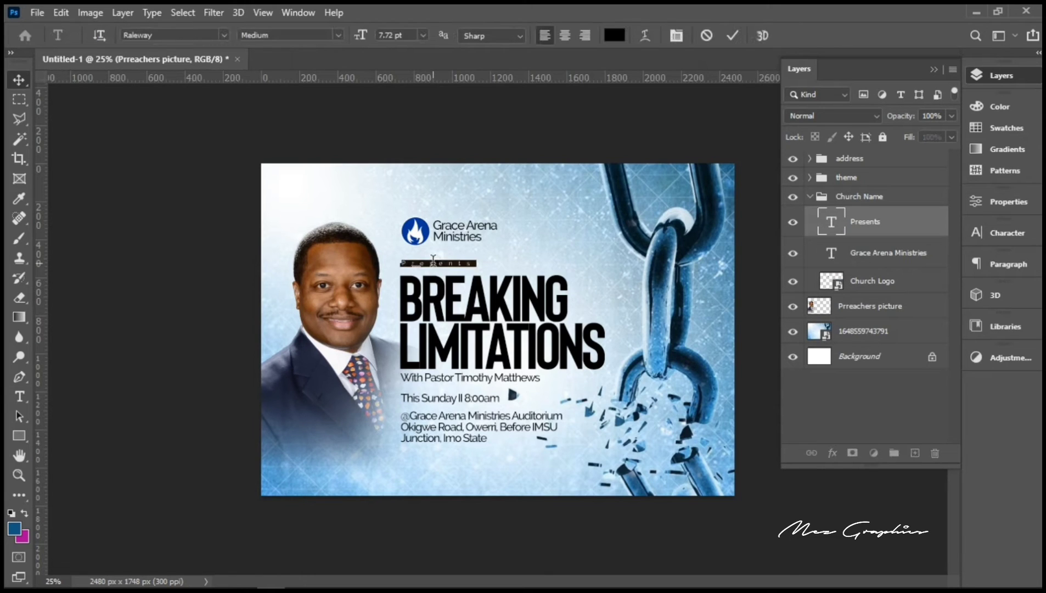
pyautogui.click(732, 35)
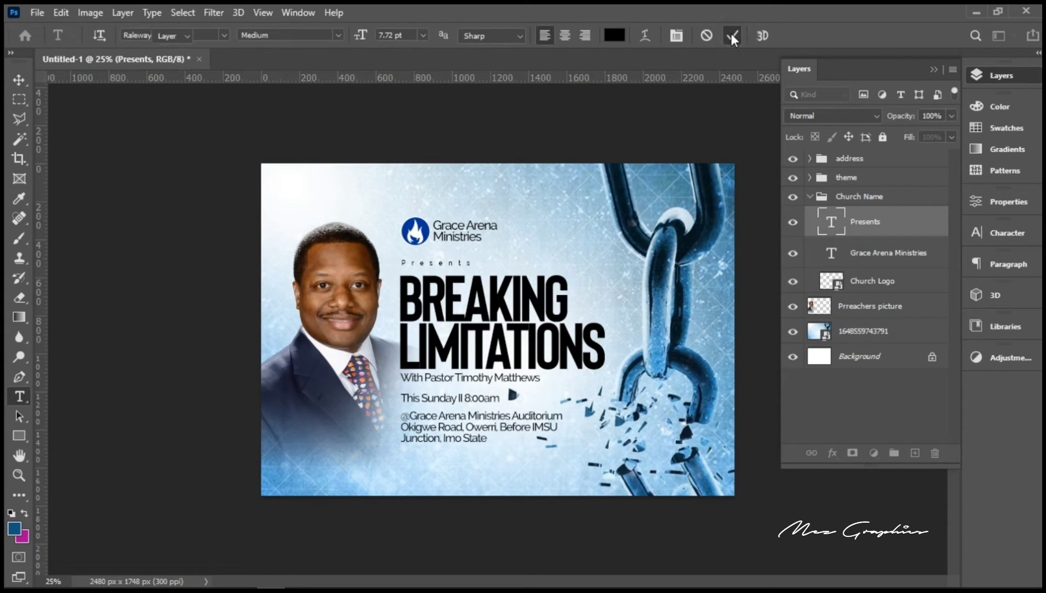
# Step: Zoom in twice on the headline area and highlight the pastor subtitle line
pyautogui.click(15, 476)
pyautogui.click(601, 354)
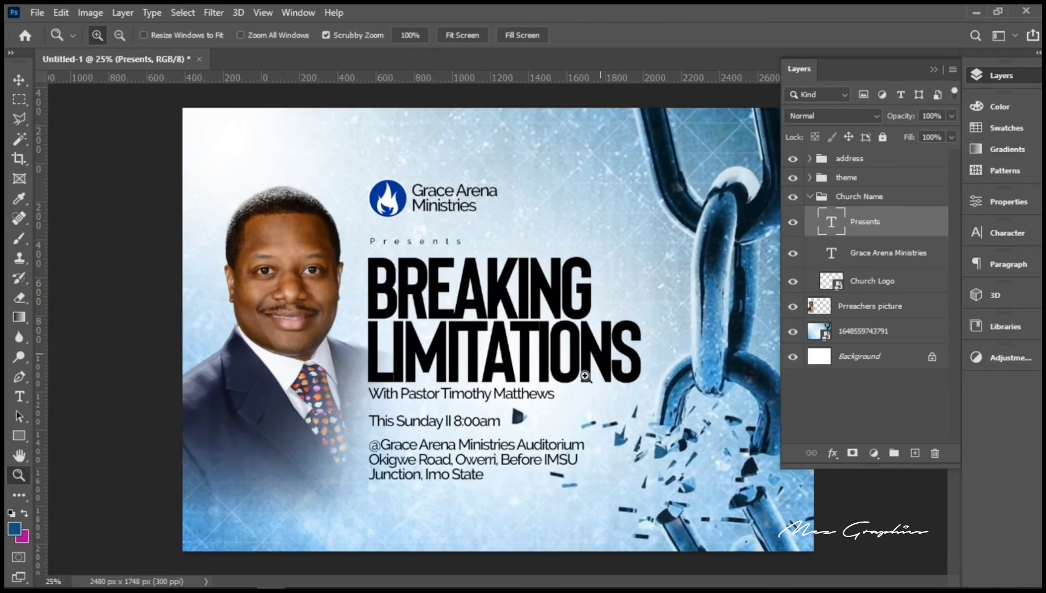
pyautogui.click(536, 446)
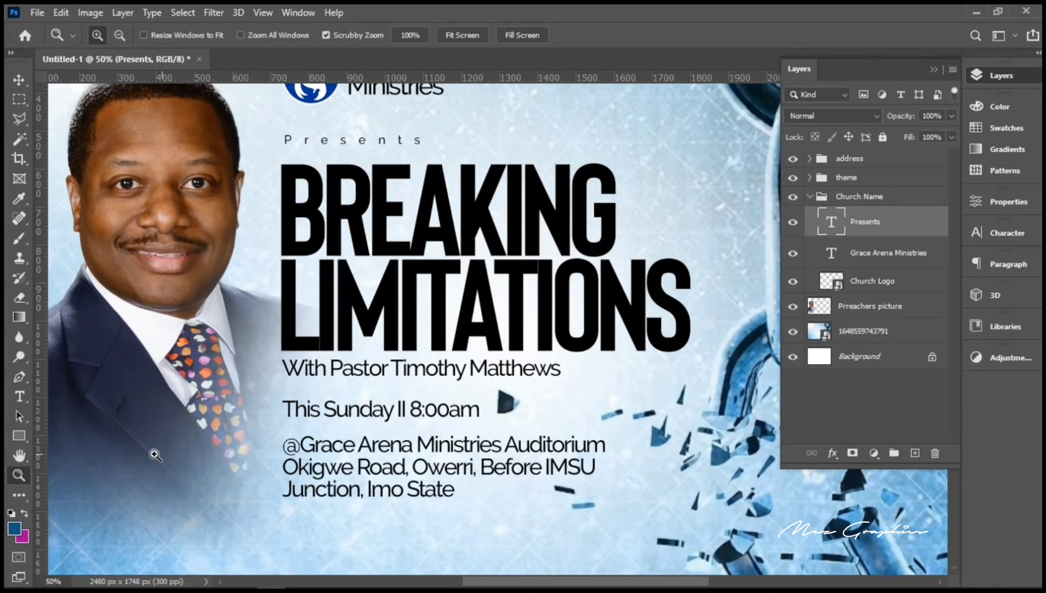
pyautogui.click(21, 393)
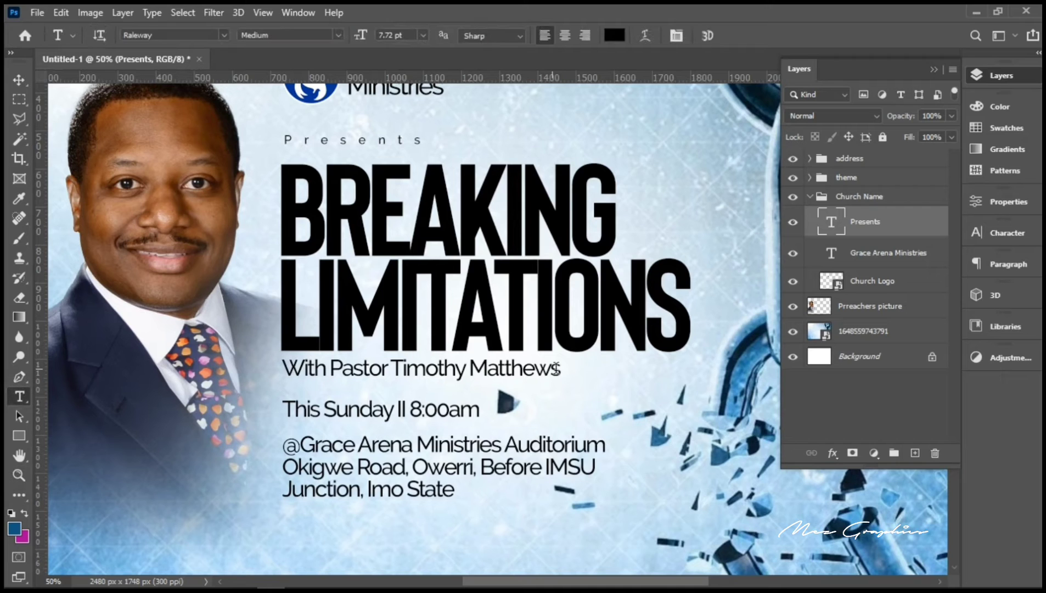
pyautogui.moveTo(560, 372); pyautogui.dragTo(245, 358)
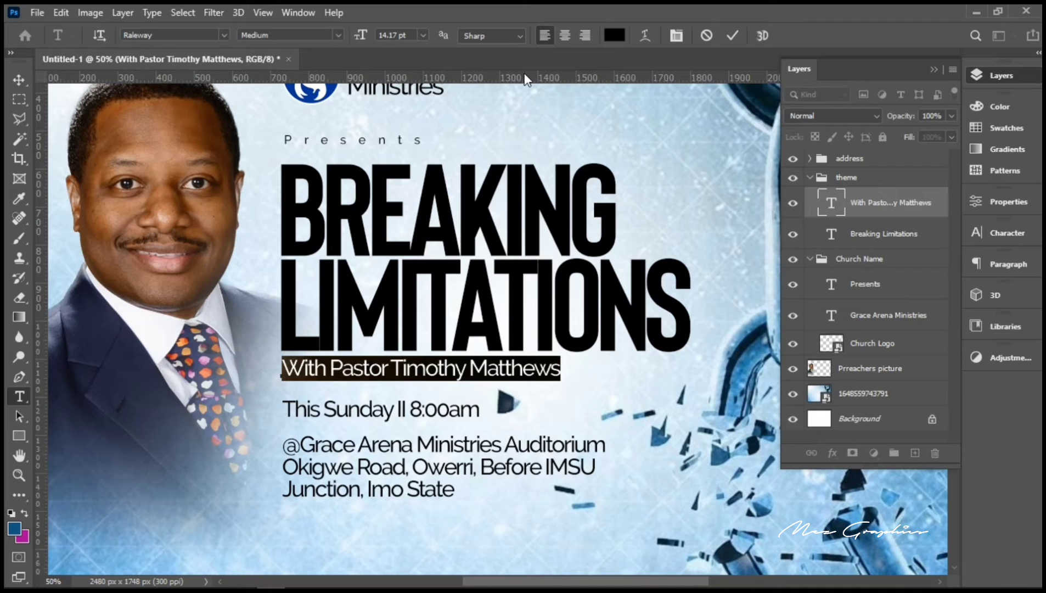
# Step: Recolour the pastor subtitle line dark blue (#13547e) from the foreground swatch
pyautogui.click(609, 39)
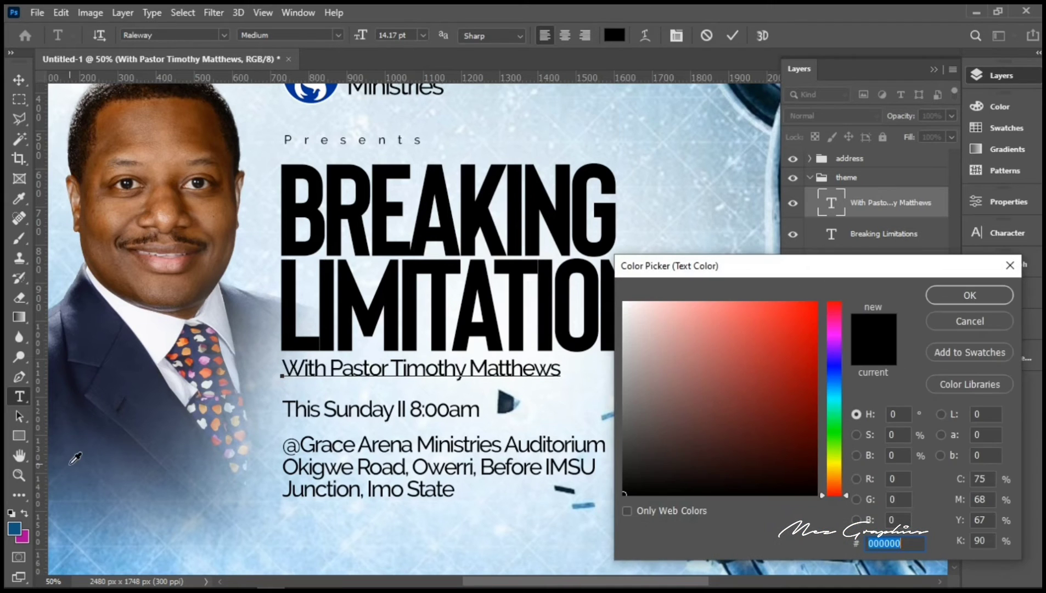
pyautogui.click(18, 522)
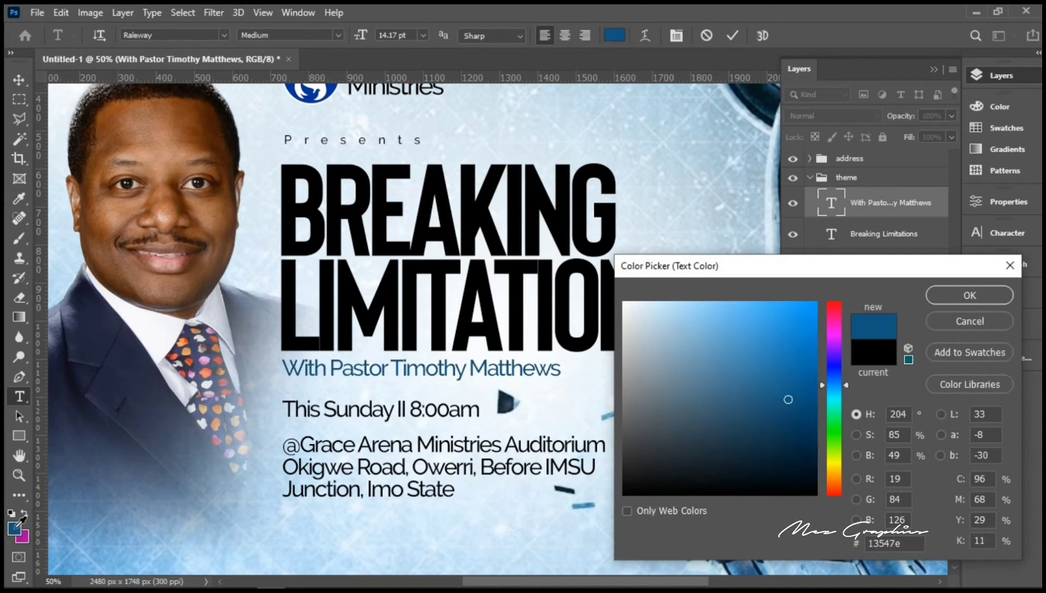
pyautogui.click(933, 294)
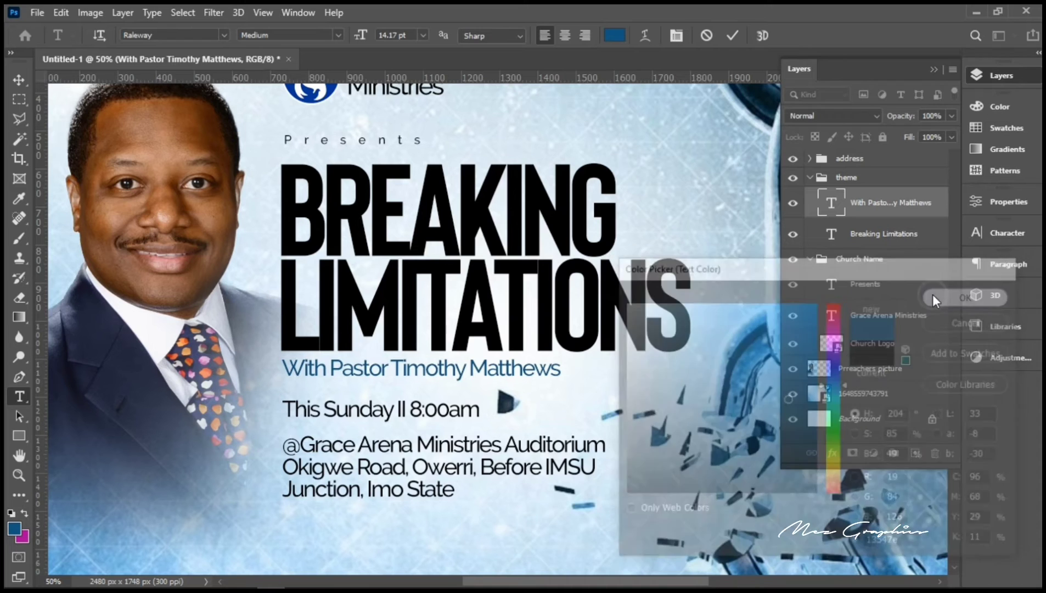
pyautogui.click(734, 36)
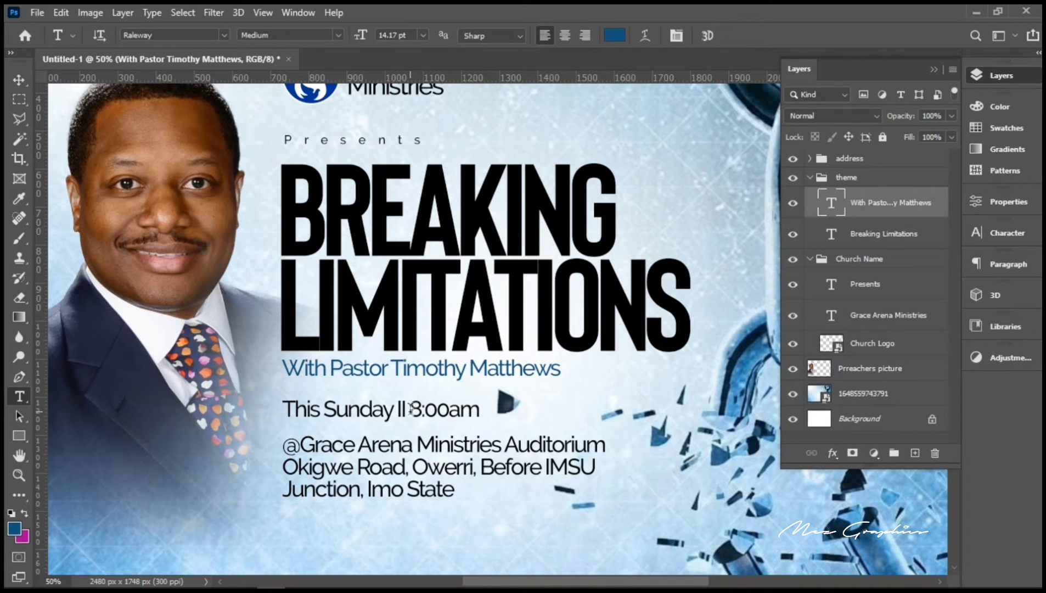
# Step: Highlight 'This Sunday II' and make it the same dark blue, leaving 8:00am black
pyautogui.moveTo(410, 409); pyautogui.dragTo(266, 402)
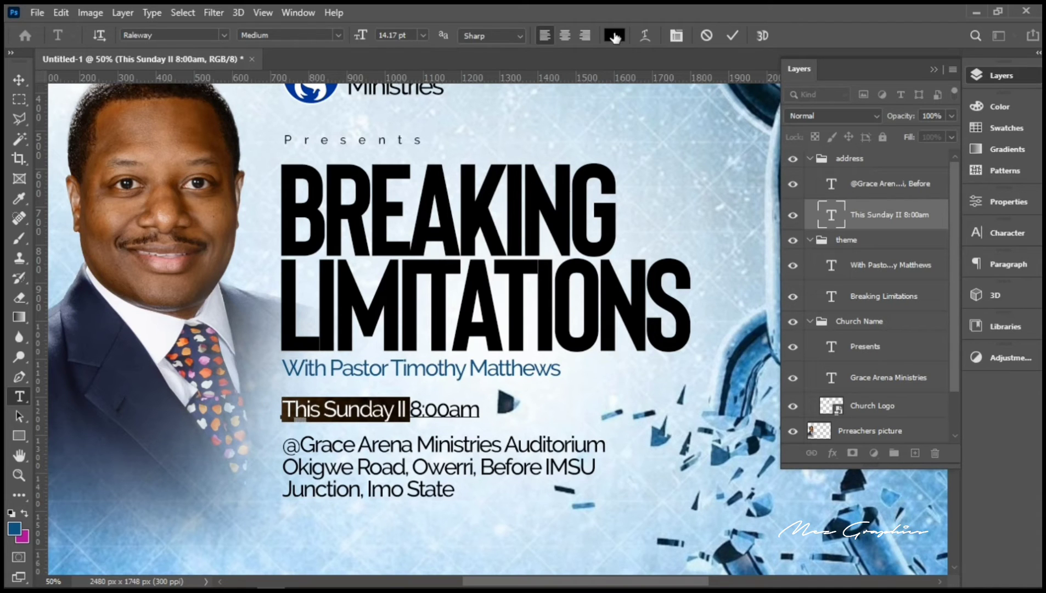
pyautogui.click(615, 37)
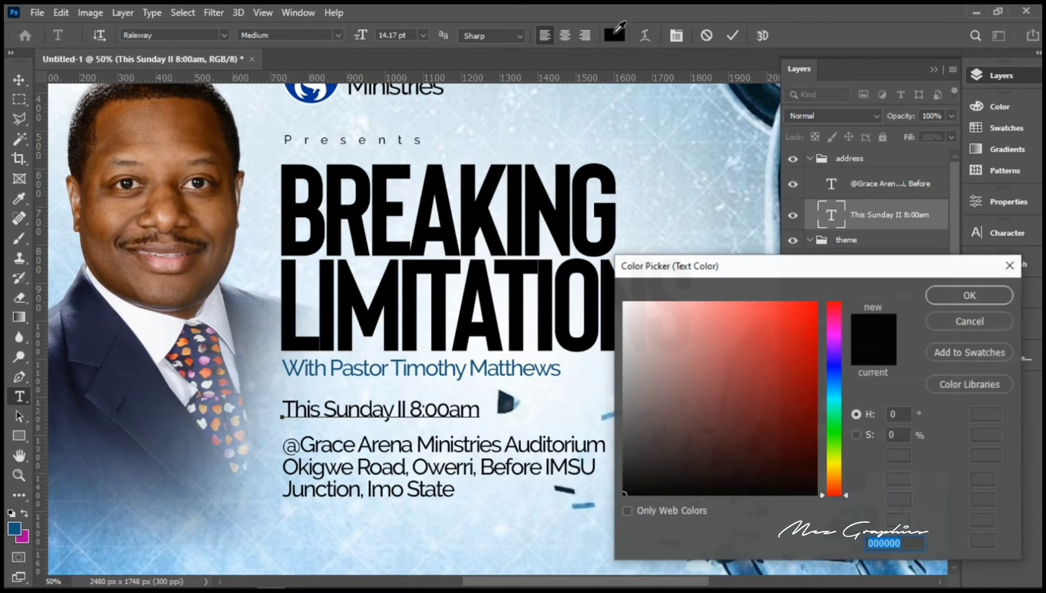
pyautogui.click(15, 527)
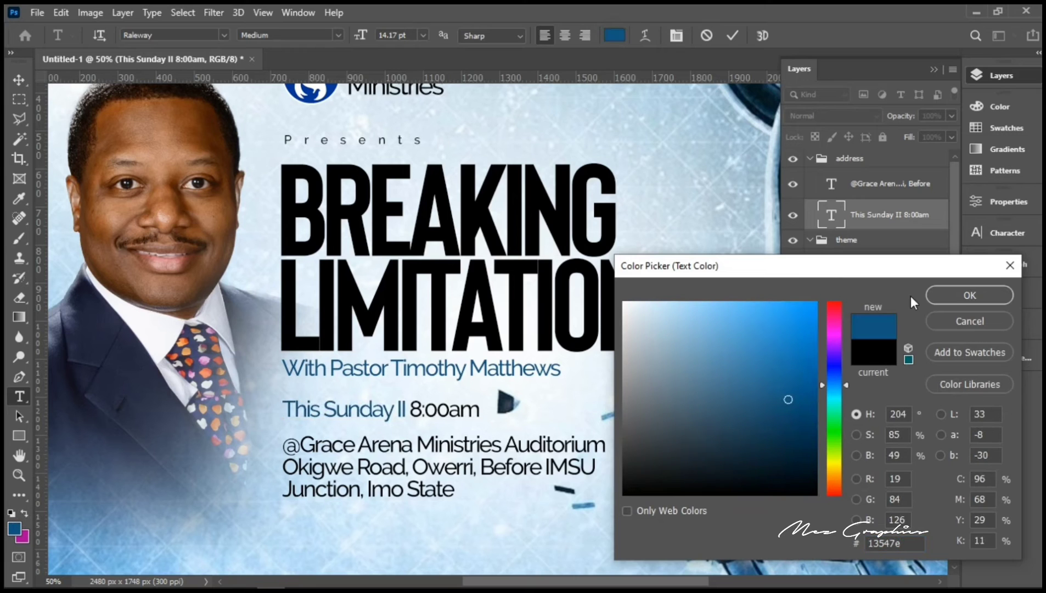
pyautogui.click(969, 296)
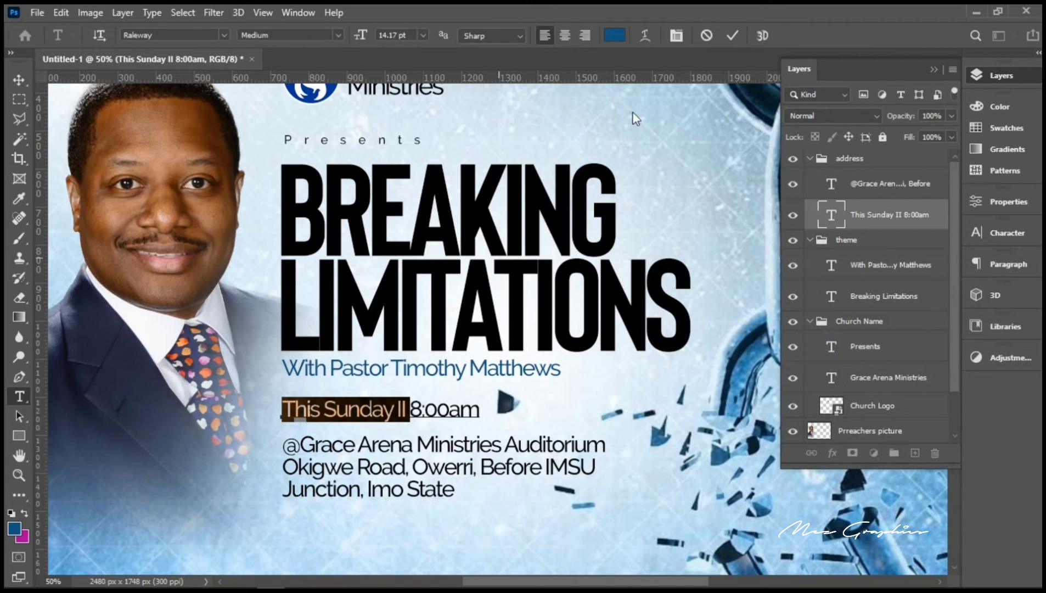
pyautogui.click(734, 37)
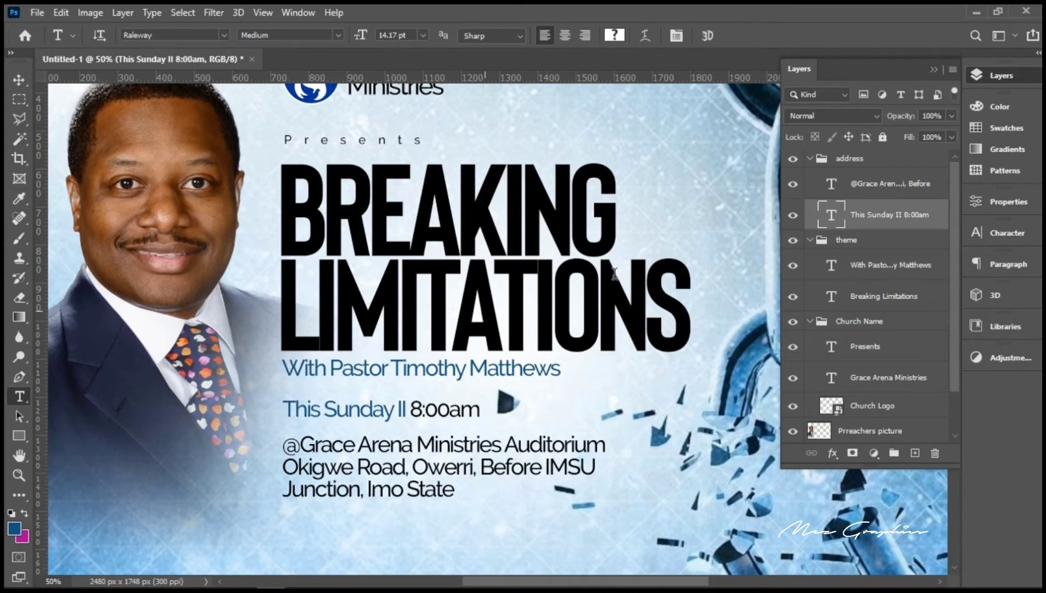
# Step: Highlight BREAKING LIMITATIONS and recolour it dark blue #13547e to match the subtitle
pyautogui.moveTo(686, 321); pyautogui.dragTo(355, 273)
pyautogui.moveTo(247, 190); pyautogui.dragTo(243, 189)
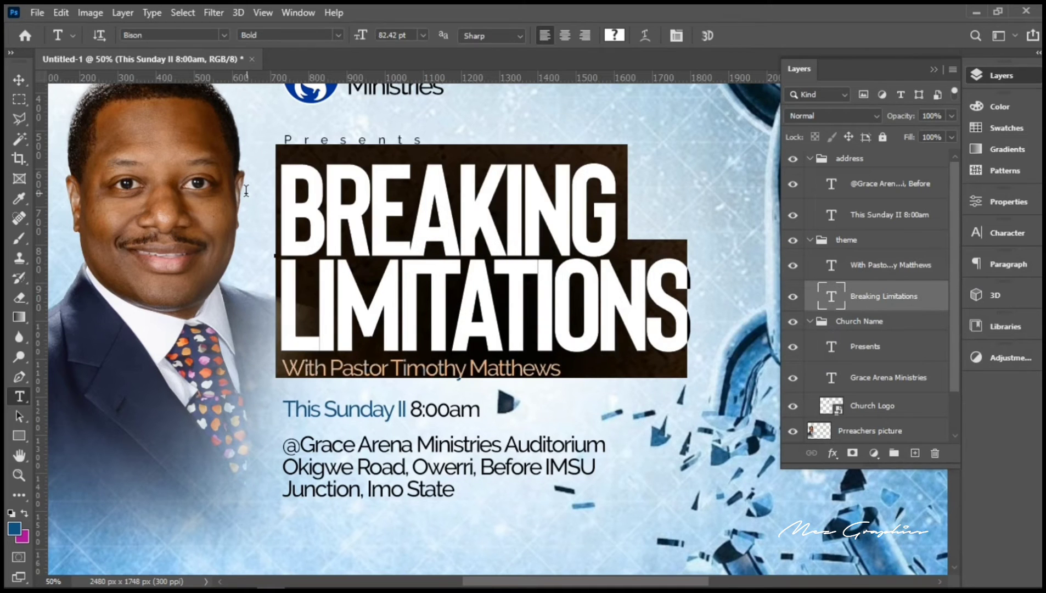
pyautogui.click(614, 35)
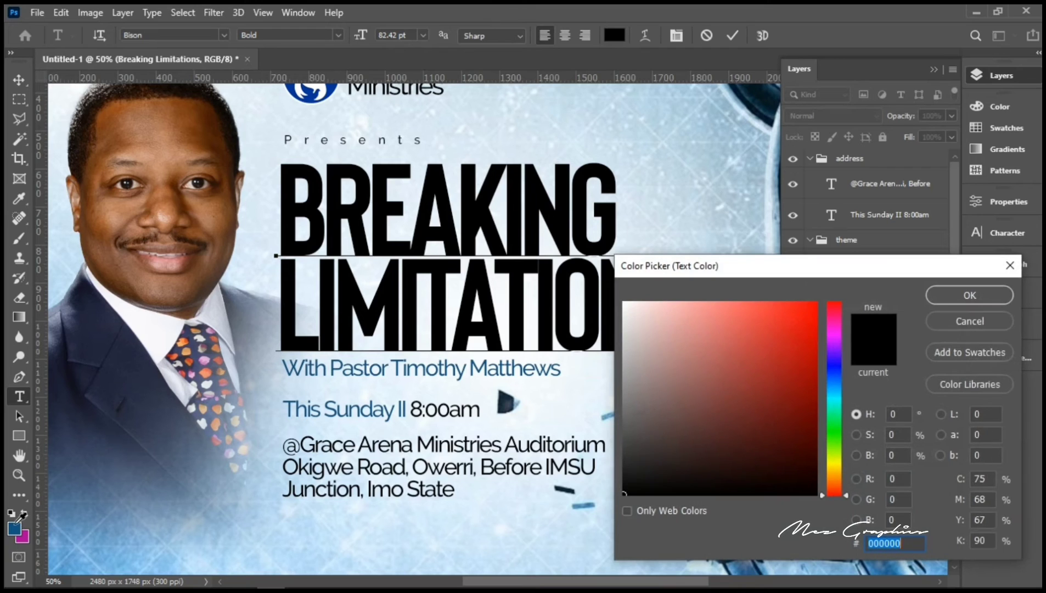
pyautogui.click(17, 521)
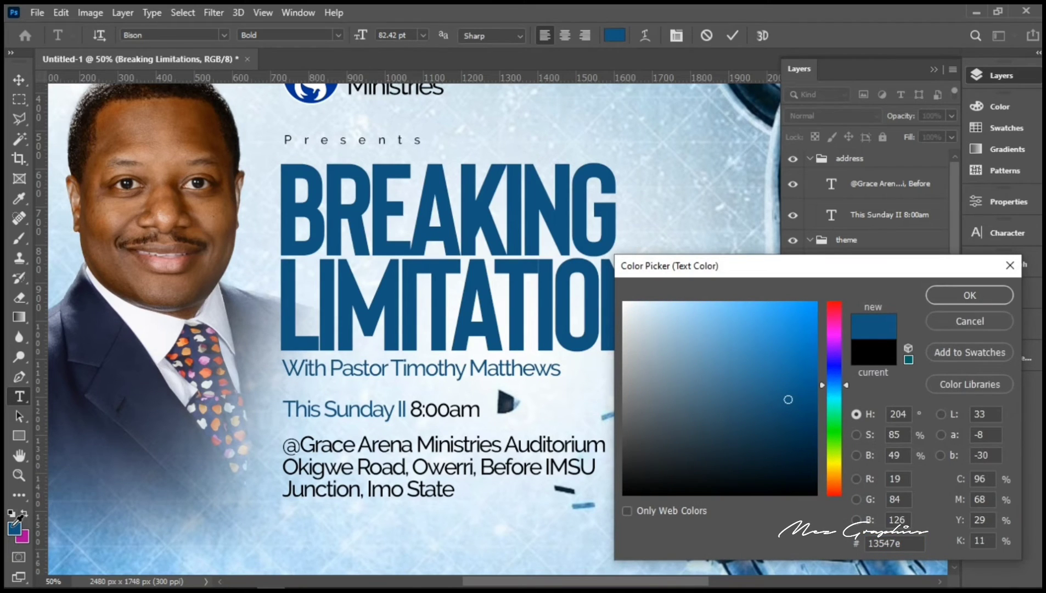
pyautogui.click(936, 295)
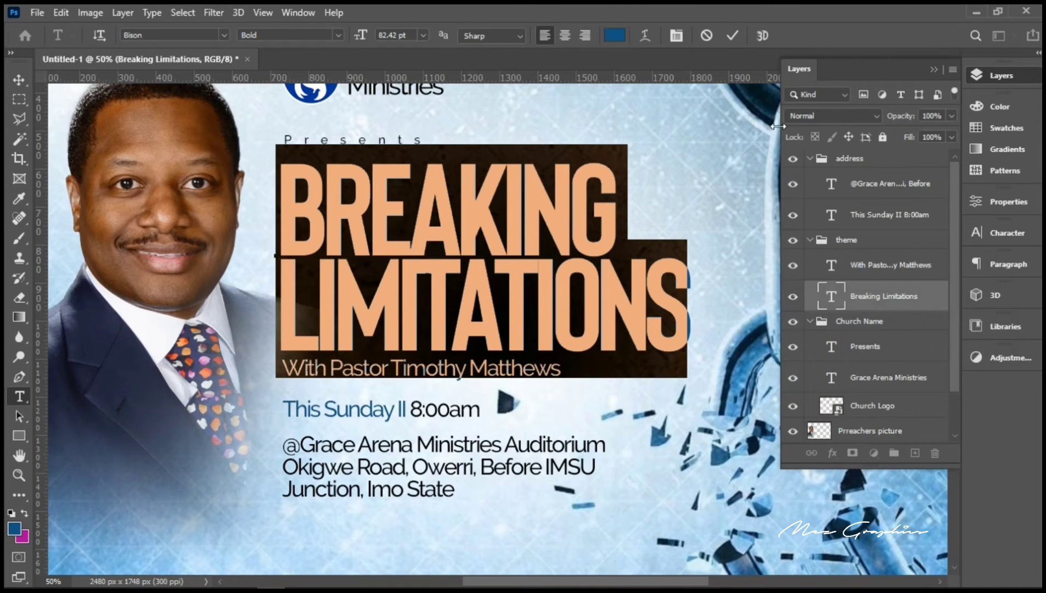
pyautogui.click(728, 41)
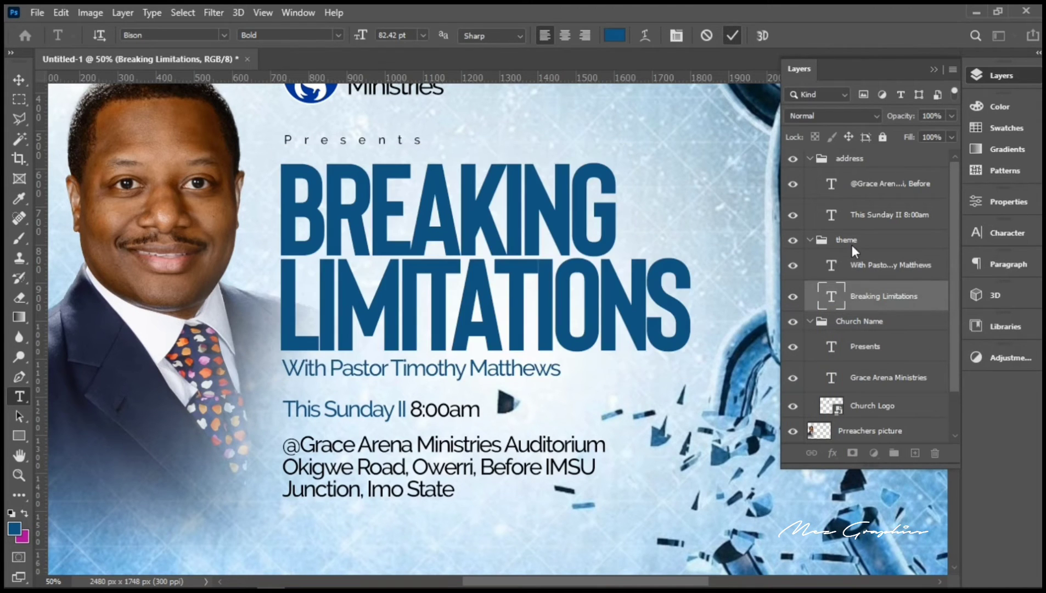
# Step: Convert the headline to a smart object and pen a closed path diagonally across BREAKING around Presents
pyautogui.rightClick(880, 306)
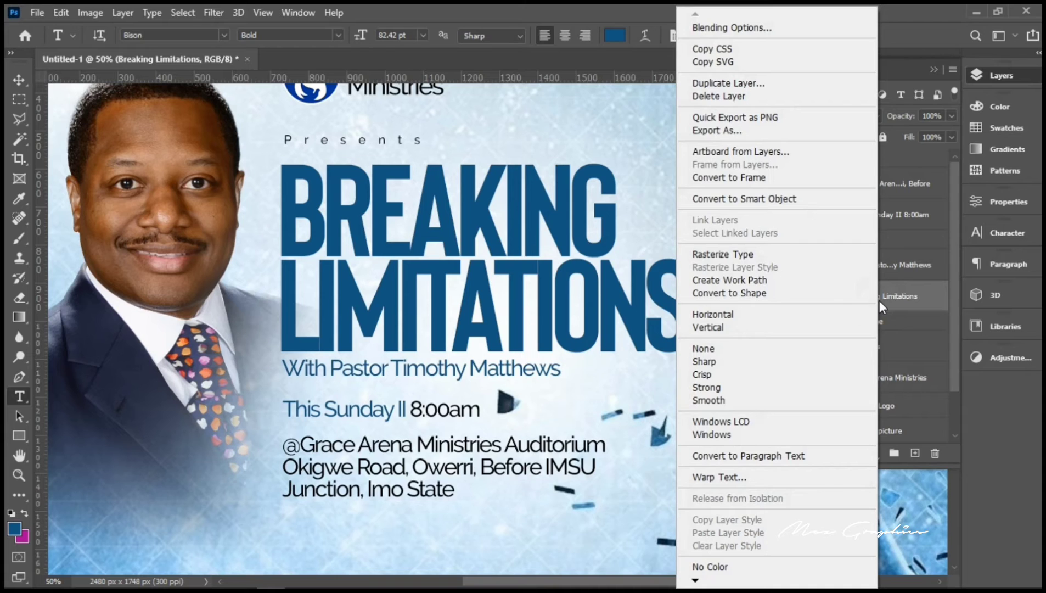
pyautogui.click(778, 200)
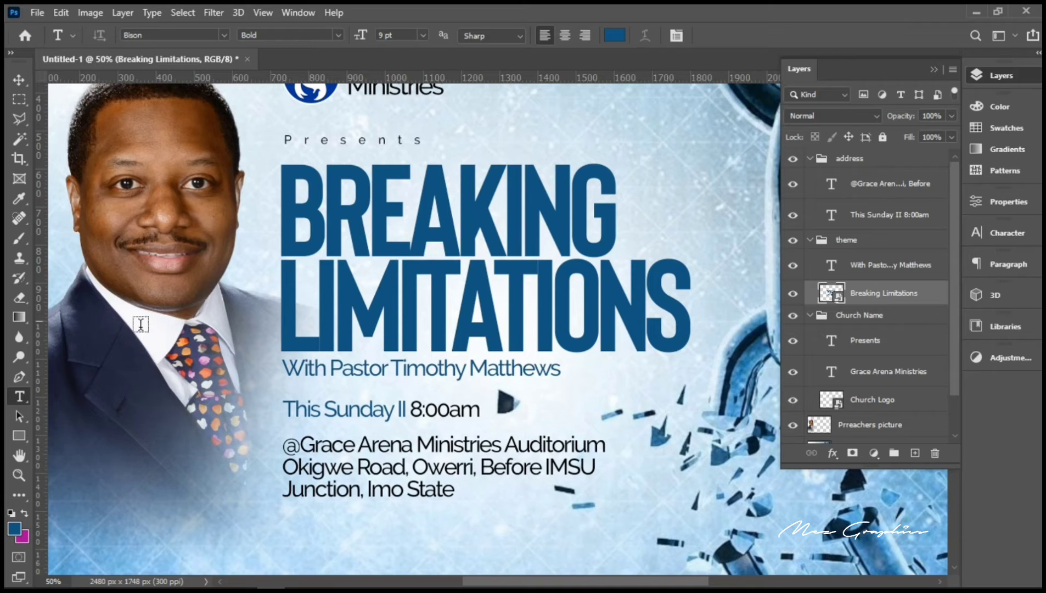
pyautogui.click(18, 379)
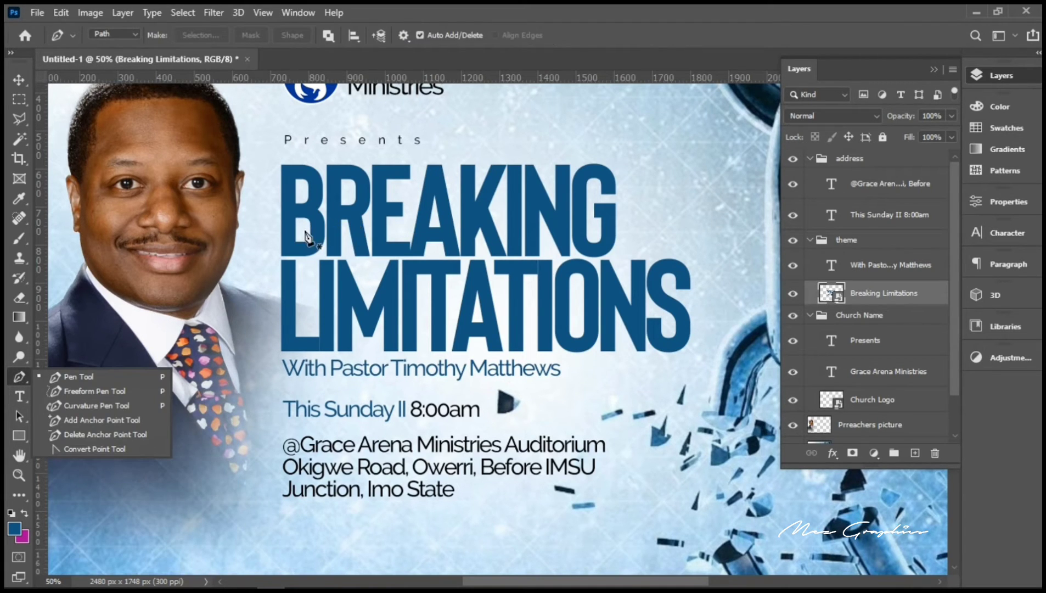
pyautogui.click(271, 238)
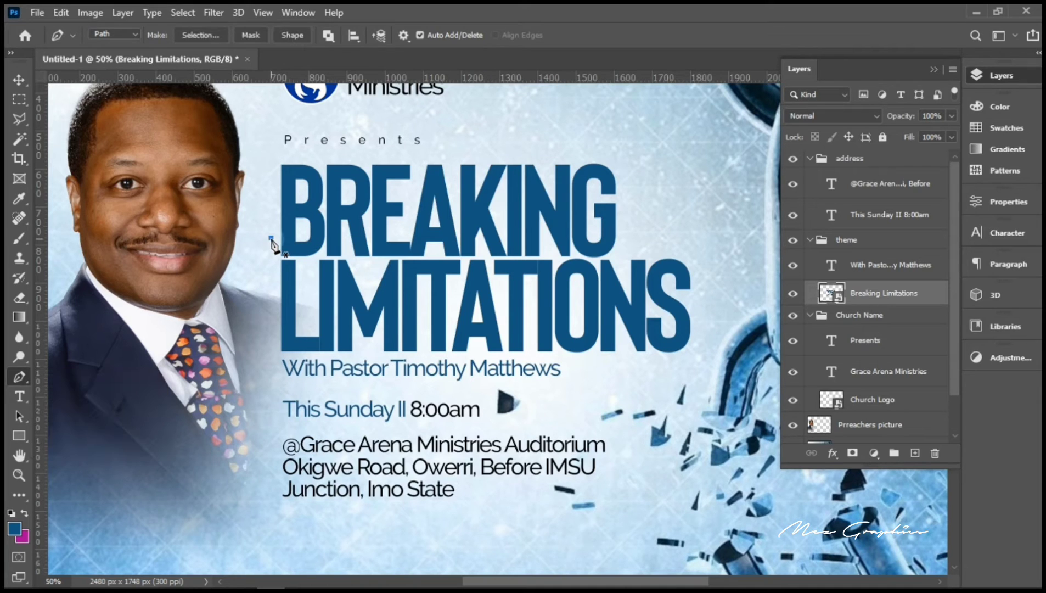
pyautogui.click(516, 157)
pyautogui.click(481, 132)
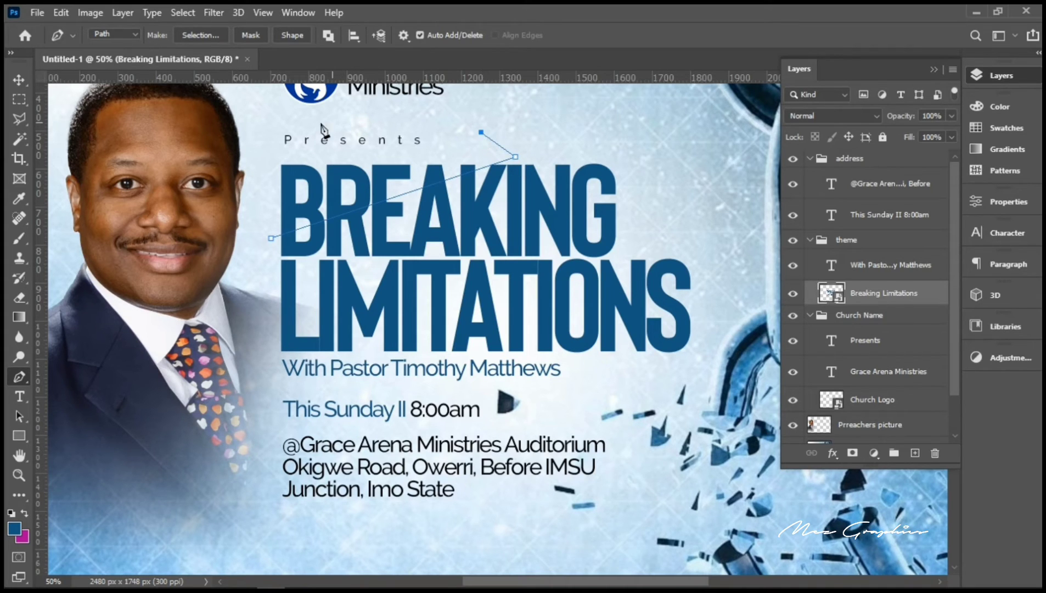
pyautogui.click(305, 123)
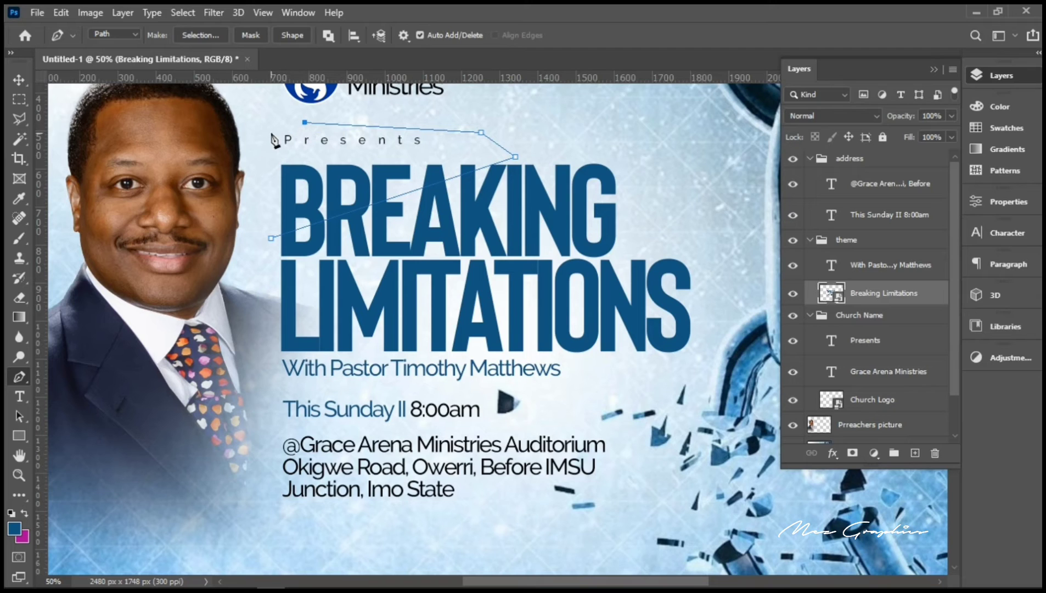
pyautogui.click(247, 137)
pyautogui.click(252, 224)
pyautogui.click(271, 238)
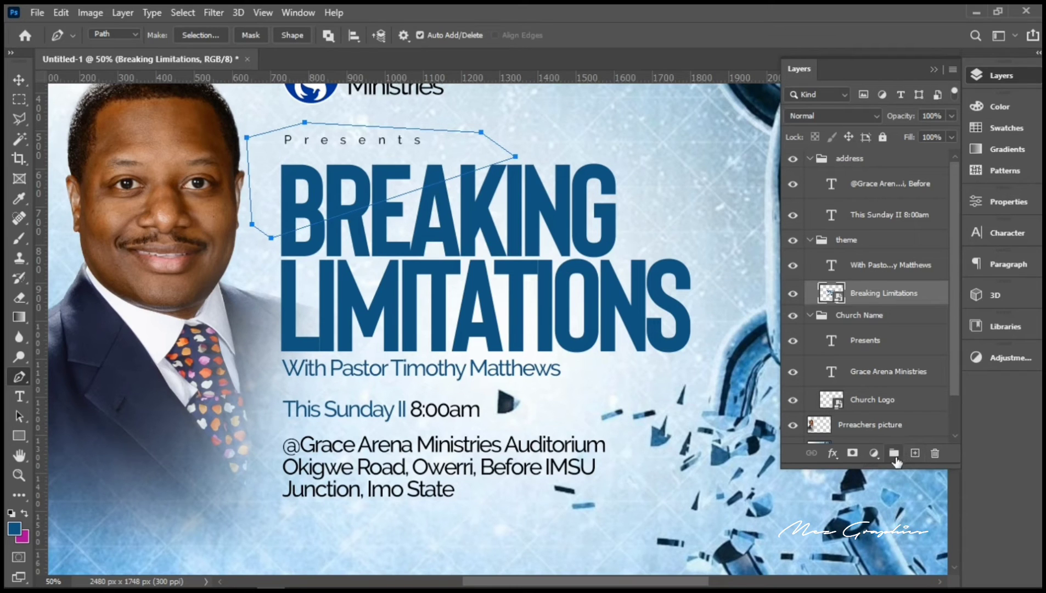
# Step: Add a new Layer 1 and set the foreground colour to pure black
pyautogui.click(914, 453)
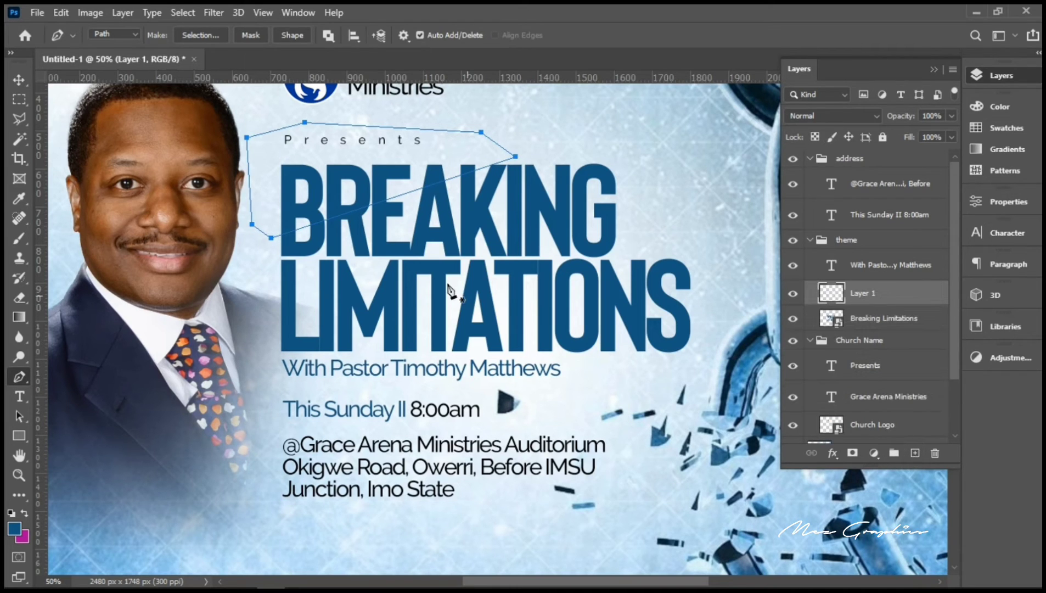
pyautogui.click(15, 529)
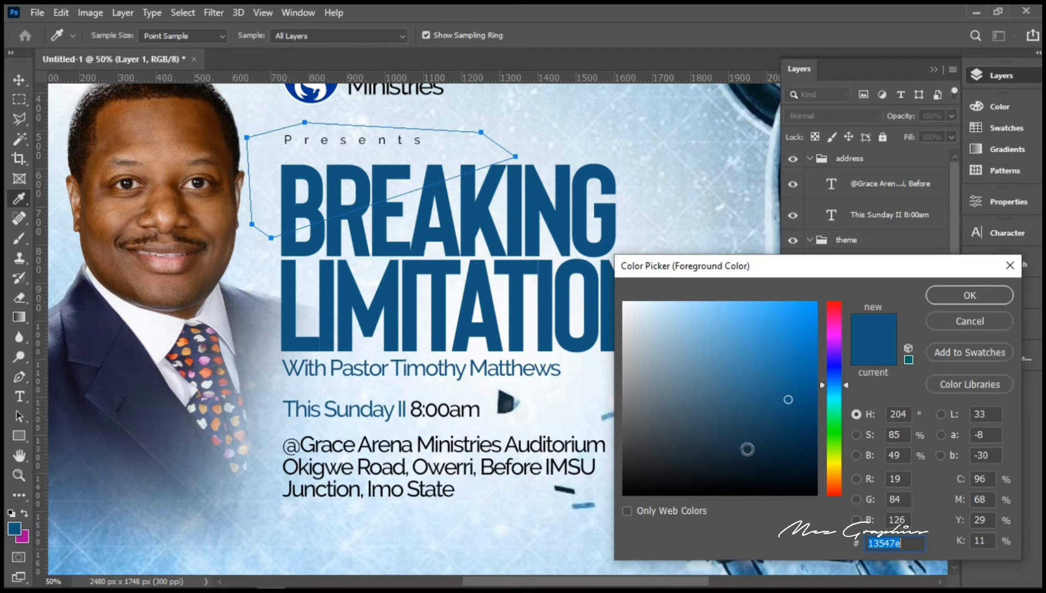
pyautogui.click(758, 453)
pyautogui.moveTo(866, 518)
pyautogui.mouseDown()
pyautogui.moveTo(871, 527)
pyautogui.moveTo(878, 508)
pyautogui.mouseUp()
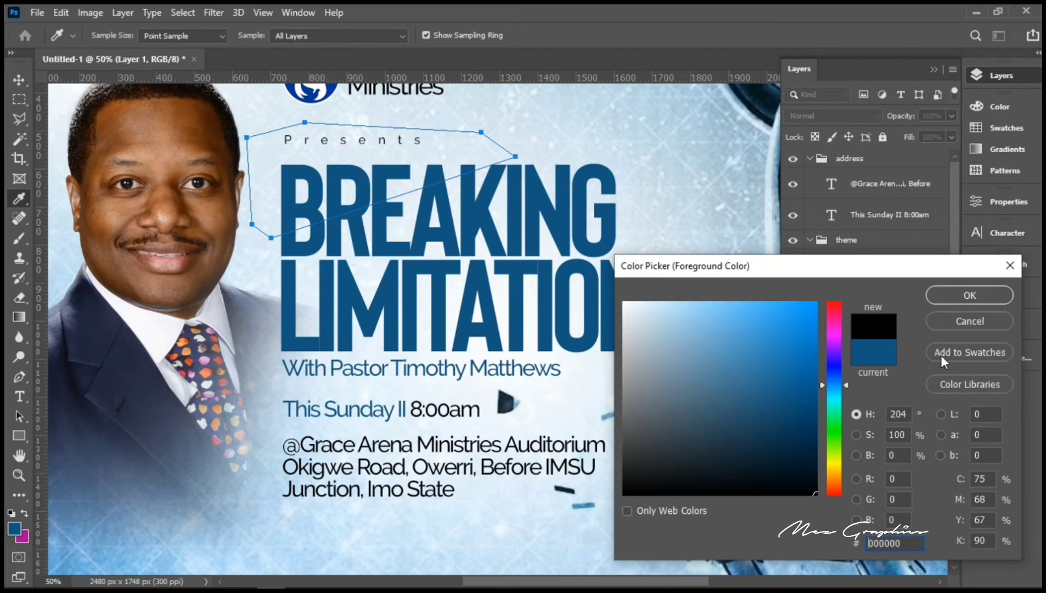
pyautogui.click(949, 296)
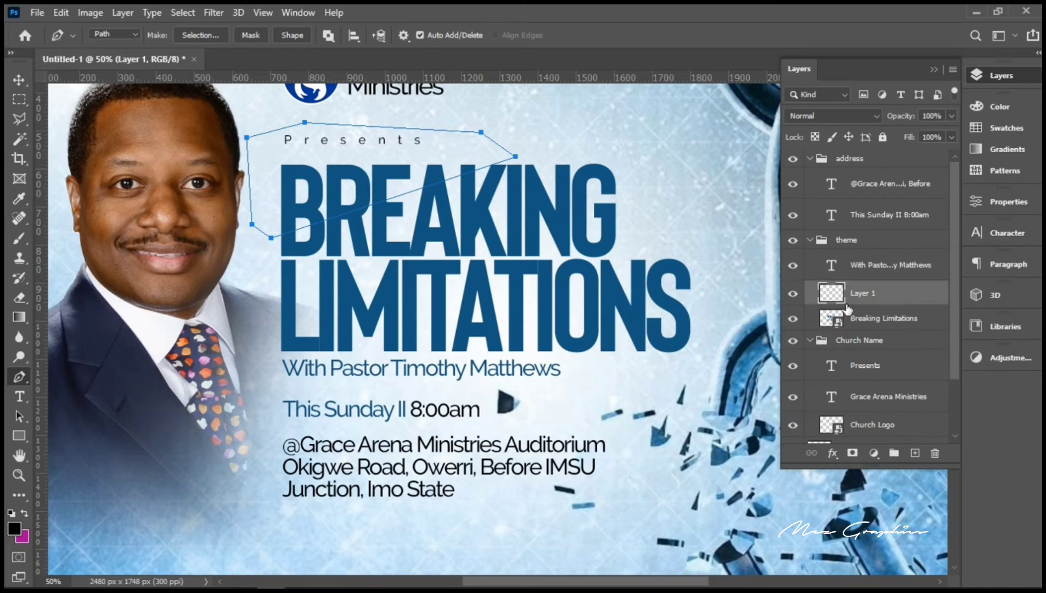
# Step: Fill the path with black on Layer 1 and load that shape as a selection
pyautogui.rightClick(329, 185)
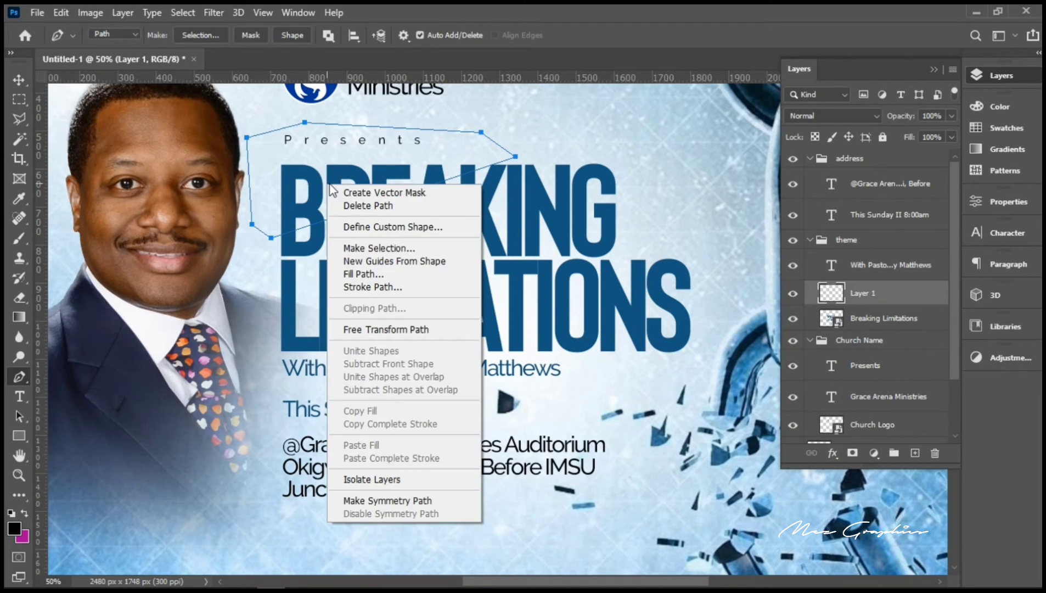
pyautogui.click(368, 274)
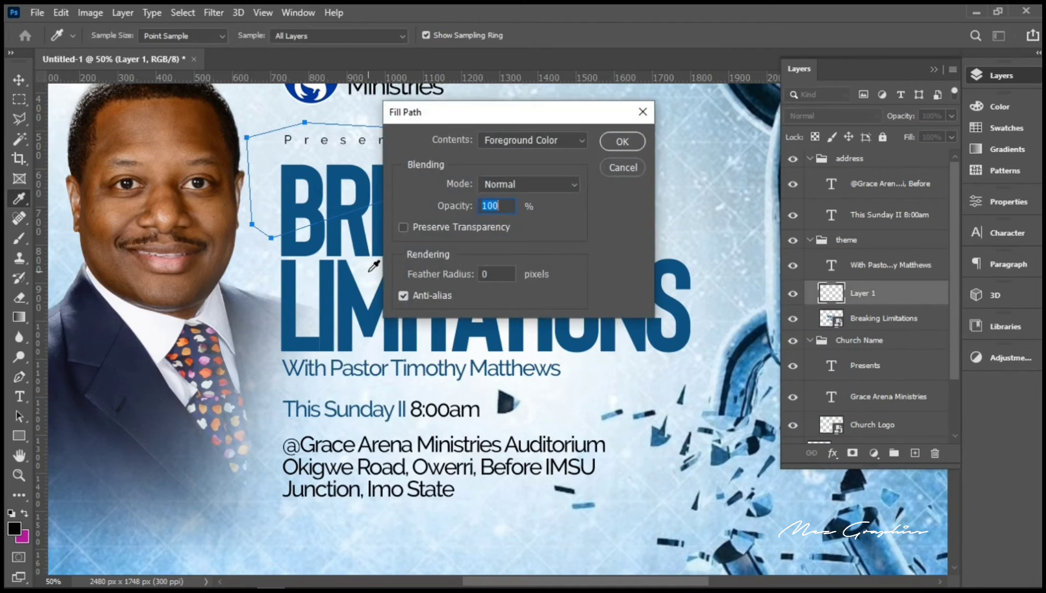
pyautogui.press('Return')
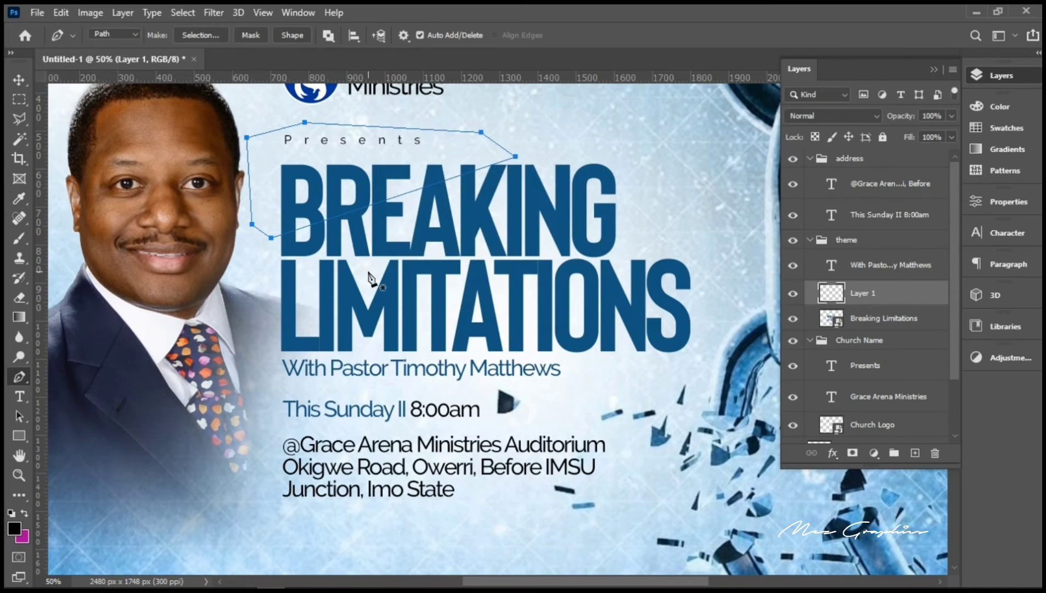
pyautogui.click(18, 81)
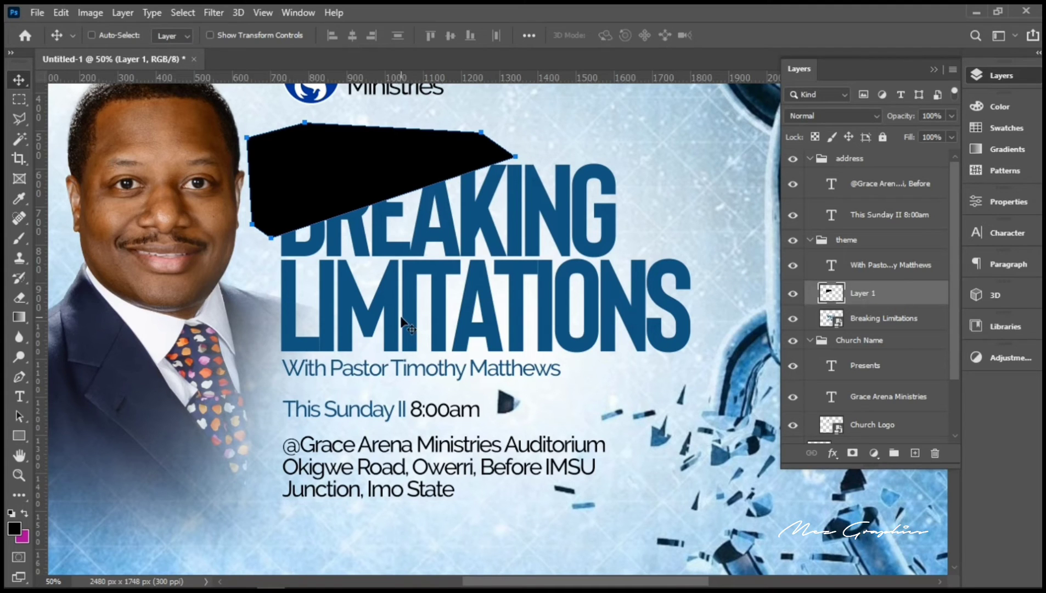
pyautogui.press('p')
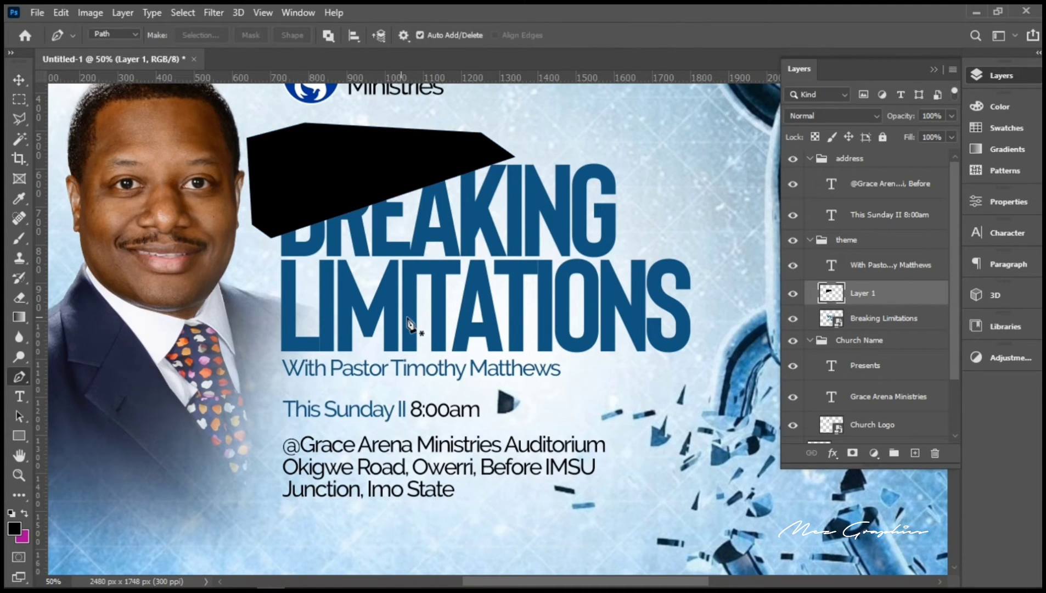
pyautogui.keyDown('ctrl'); pyautogui.click(830, 293); pyautogui.keyUp('ctrl')
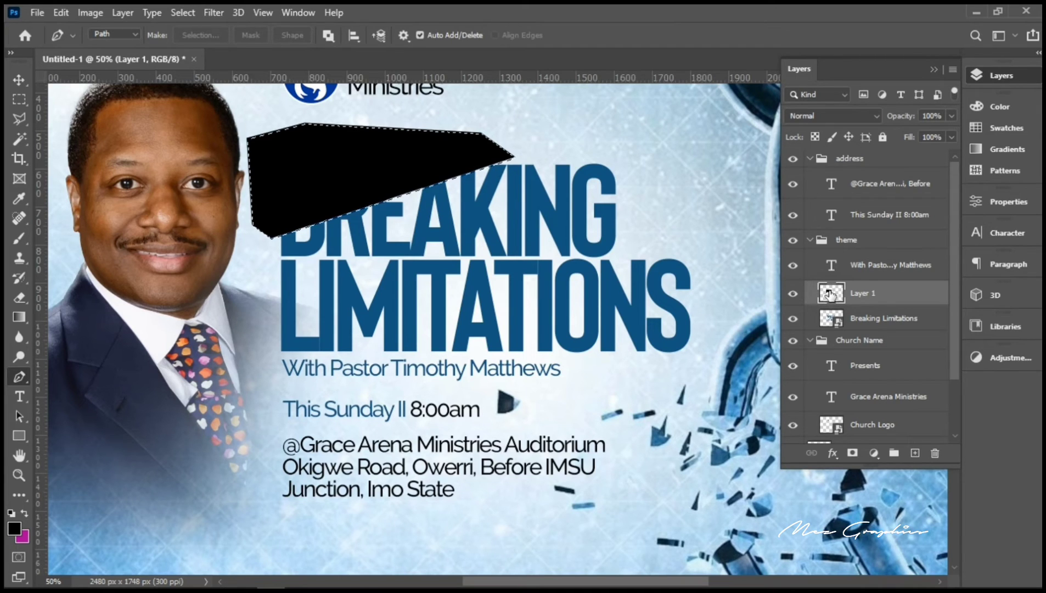
# Step: Hide Layer 1, add Layer 2 above Breaking Limitations, and reload the black shape's selection
pyautogui.click(794, 294)
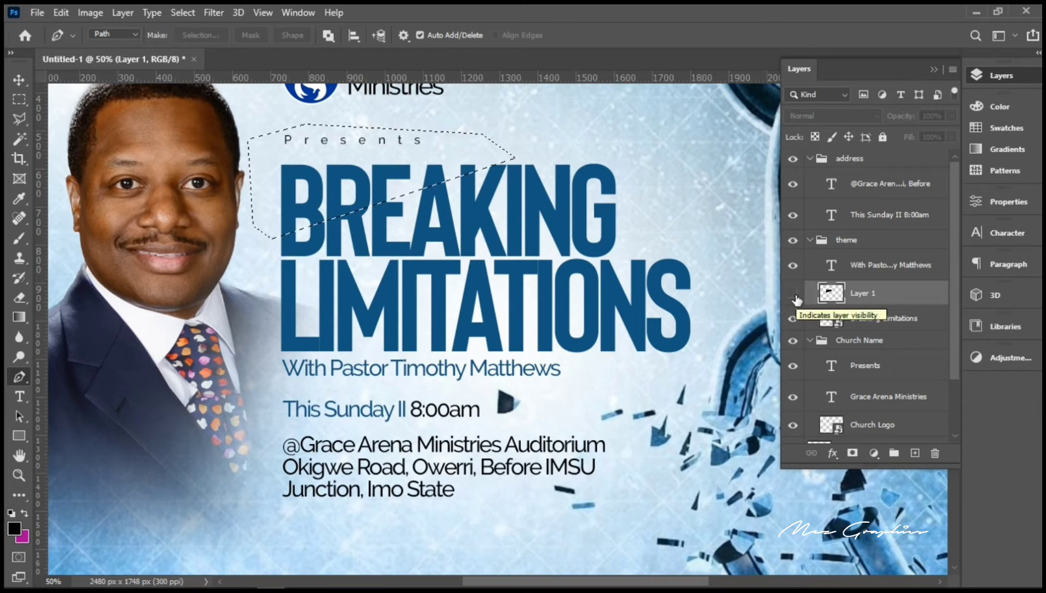
pyautogui.click(864, 319)
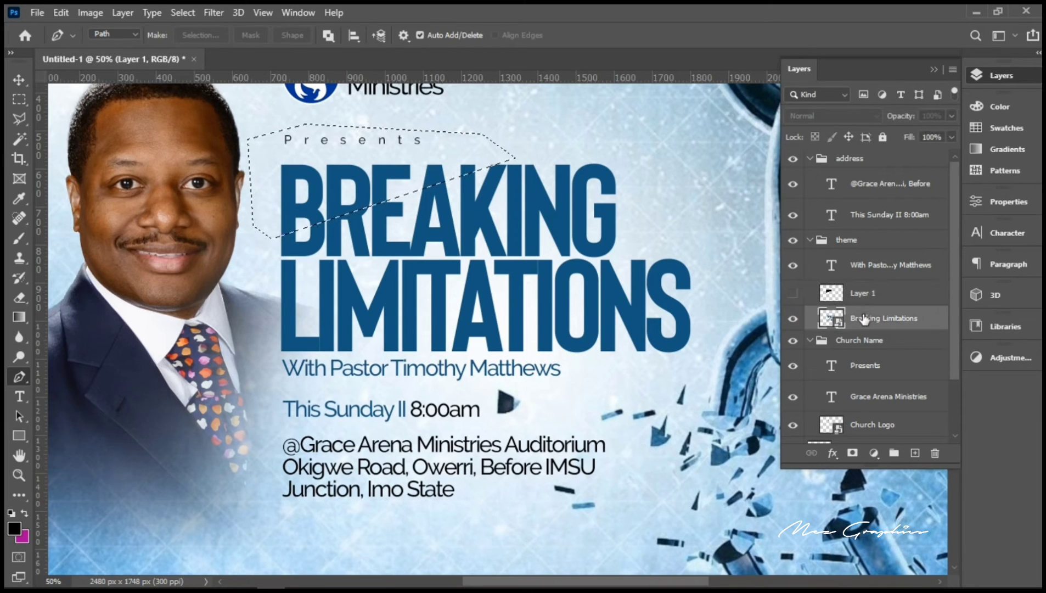
pyautogui.hotkey('ctrl', 'shift', 'alt', 'n')
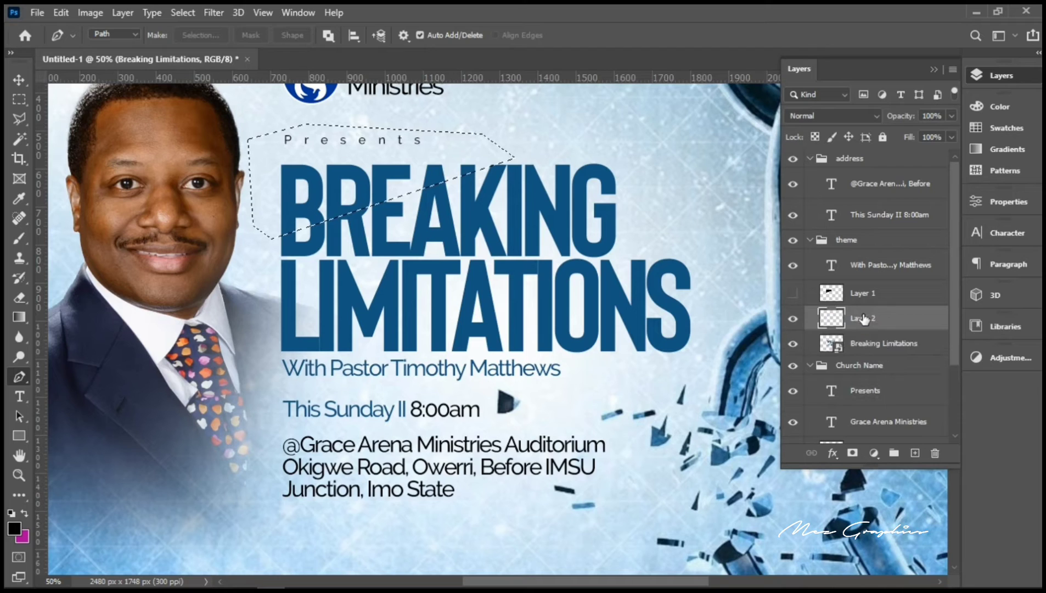
pyautogui.hotkey('ctrl', 'd')
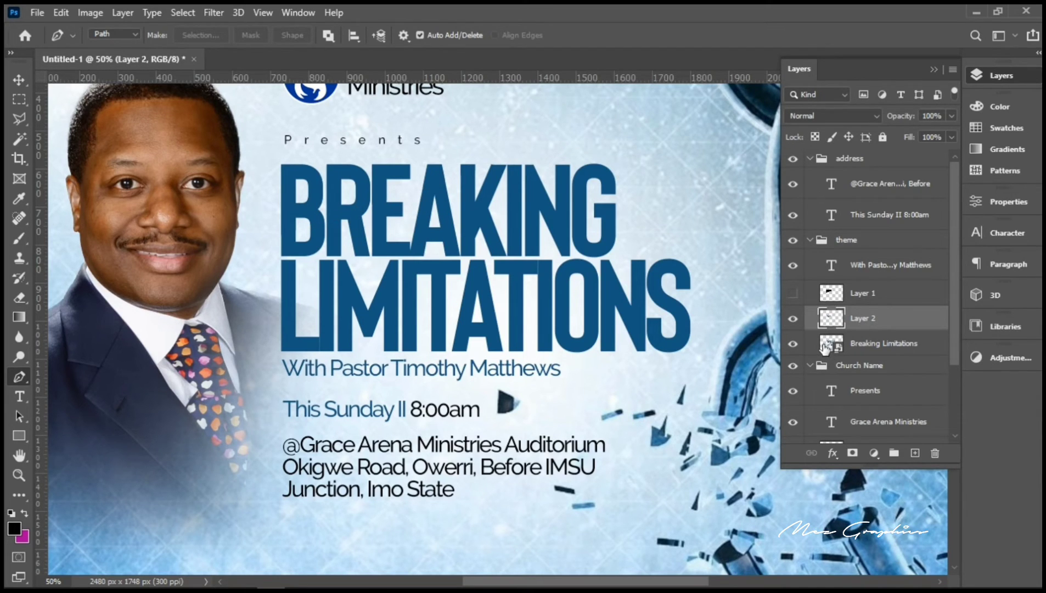
pyautogui.moveTo(830, 318); pyautogui.dragTo(831, 297)
pyautogui.keyDown('ctrl'); pyautogui.click(832, 296); pyautogui.keyUp('ctrl')
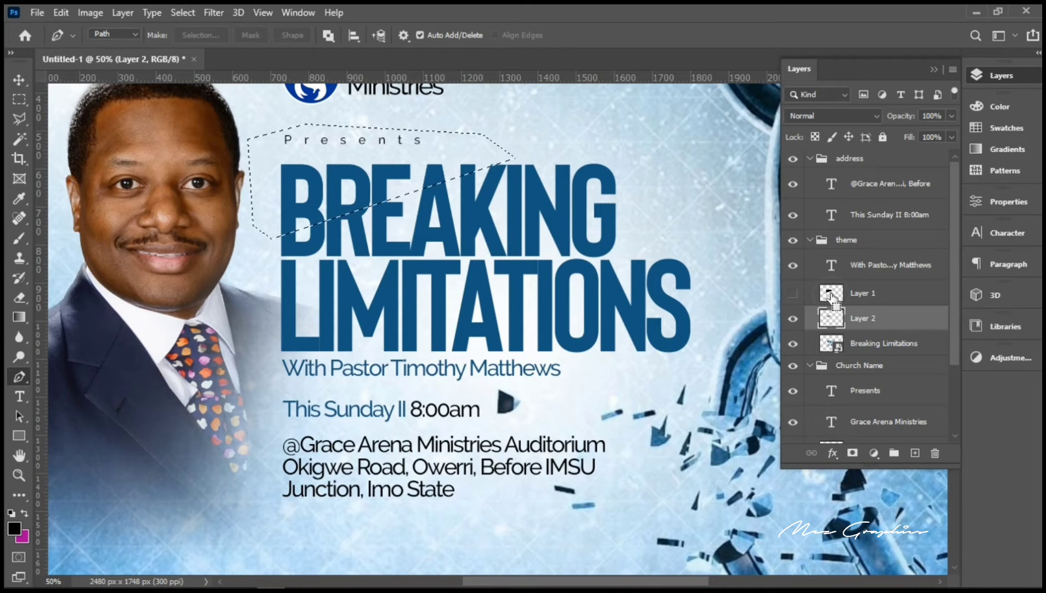
pyautogui.click(863, 347)
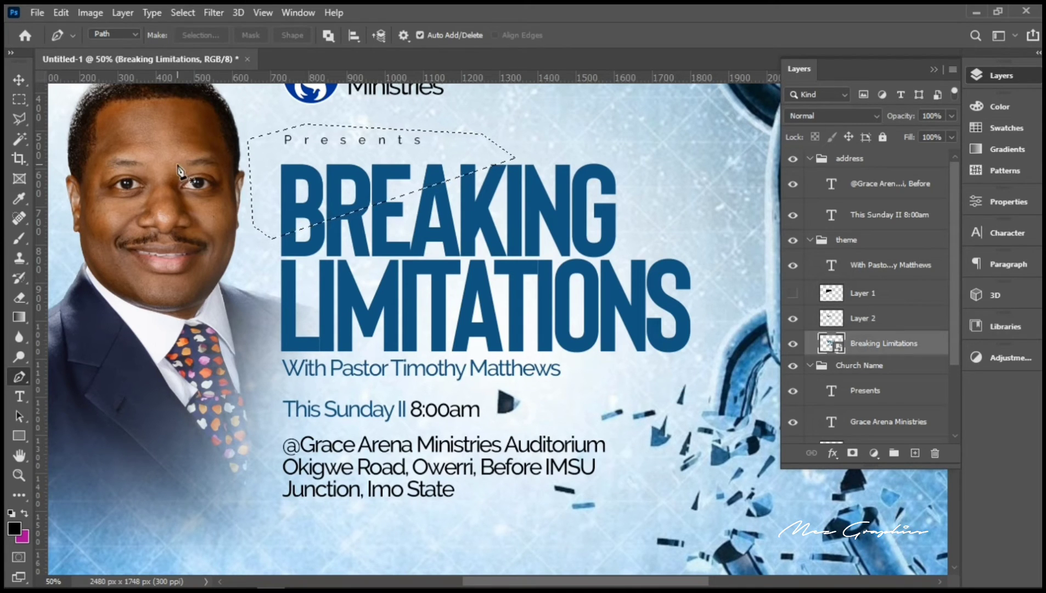
# Step: Mask the Breaking Limitations layer with Layer > Layer Mask > Hide Selection
pyautogui.click(121, 17)
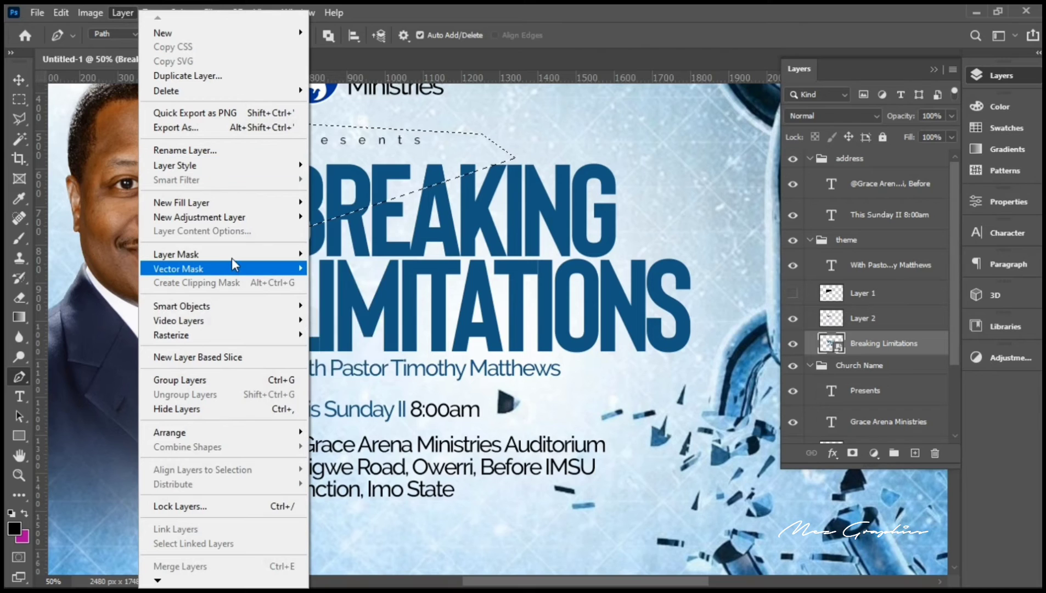
pyautogui.moveTo(236, 261)
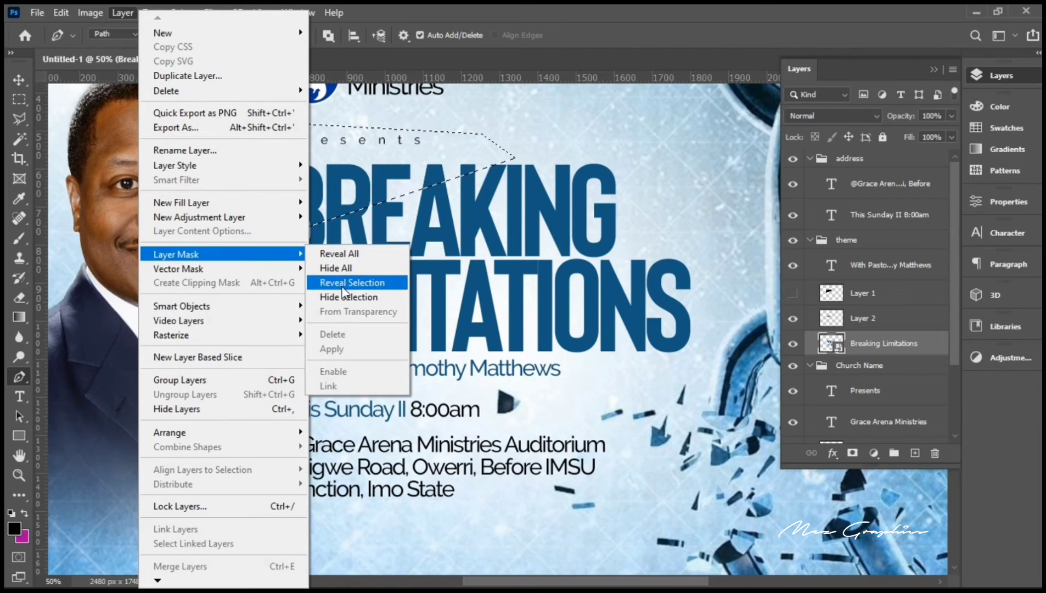
pyautogui.click(344, 301)
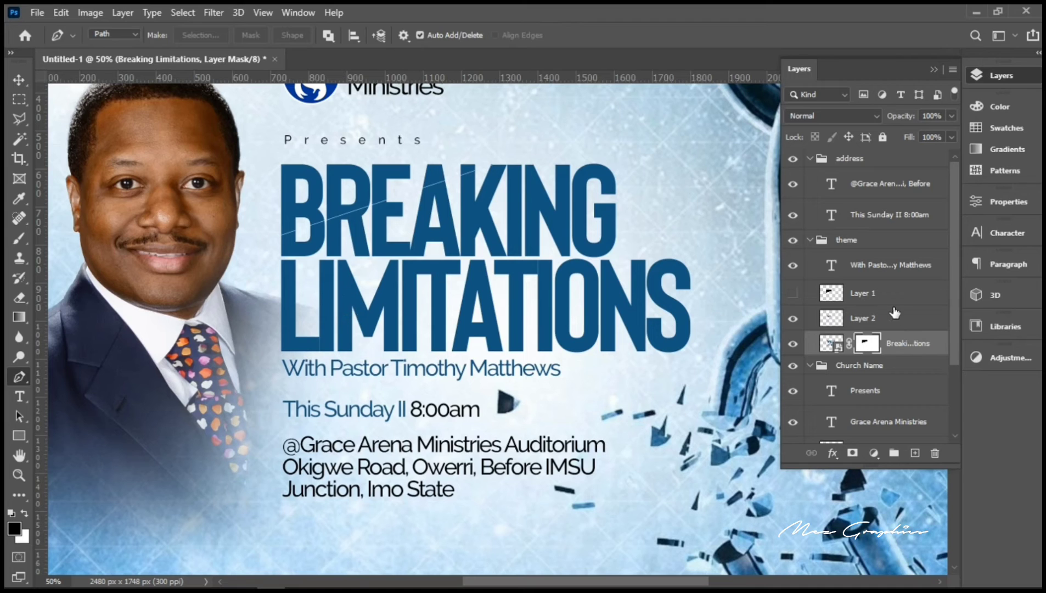
# Step: Nudge Layer 2's slice up, left and down to offset BREAKING's top piece along the crack
pyautogui.click(901, 322)
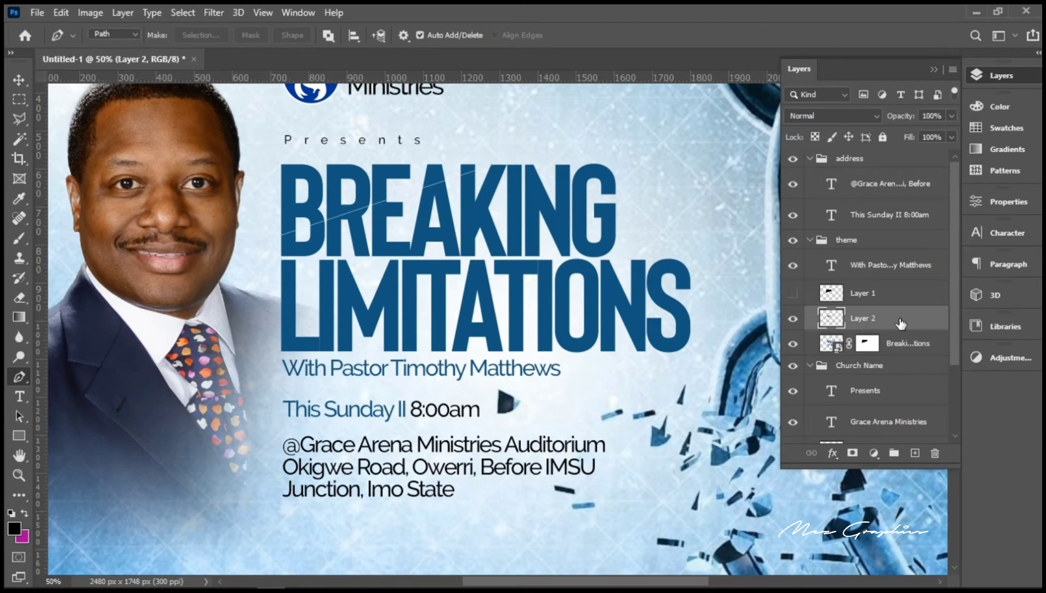
pyautogui.hotkey('ctrl', 't')
pyautogui.press('Up')
pyautogui.press('Up')
pyautogui.press('Up')
pyautogui.press('Up')
pyautogui.press('Up')
pyautogui.press('Up')
pyautogui.press('Up')
pyautogui.press('Up')
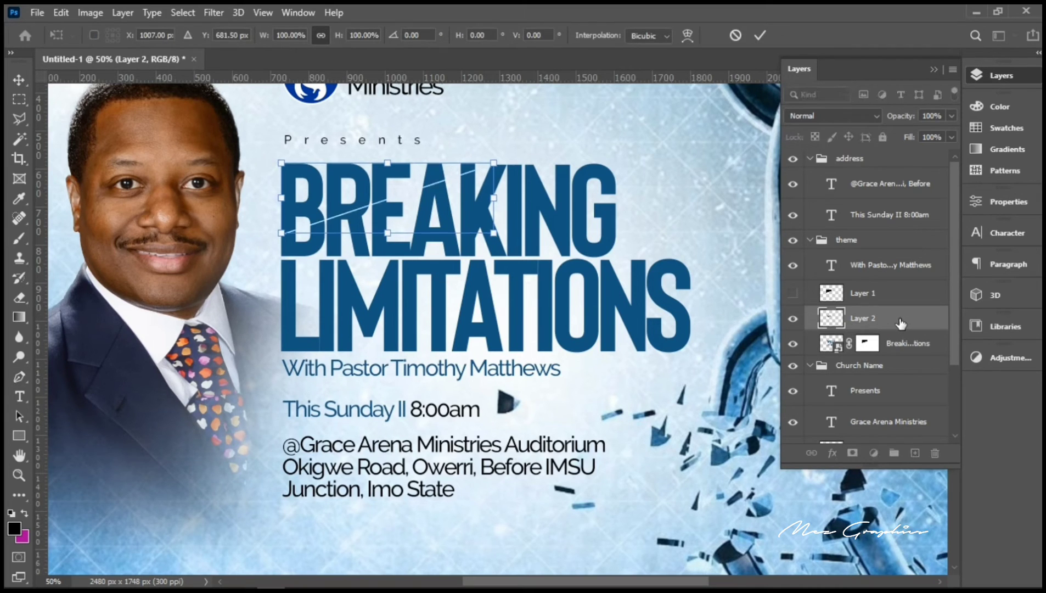
pyautogui.press('Left')
pyautogui.press('Left')
pyautogui.press('Left')
pyautogui.press('Left')
pyautogui.press('Left')
pyautogui.press('Left')
pyautogui.press('Left')
pyautogui.press('Left')
pyautogui.press('Left')
pyautogui.press('Left')
pyautogui.press('Left')
pyautogui.press('Left')
pyautogui.press('Left')
pyautogui.press('Left')
pyautogui.press('Left')
pyautogui.press('Left')
pyautogui.press('Left')
pyautogui.press('Left')
pyautogui.press('Left')
pyautogui.press('Left')
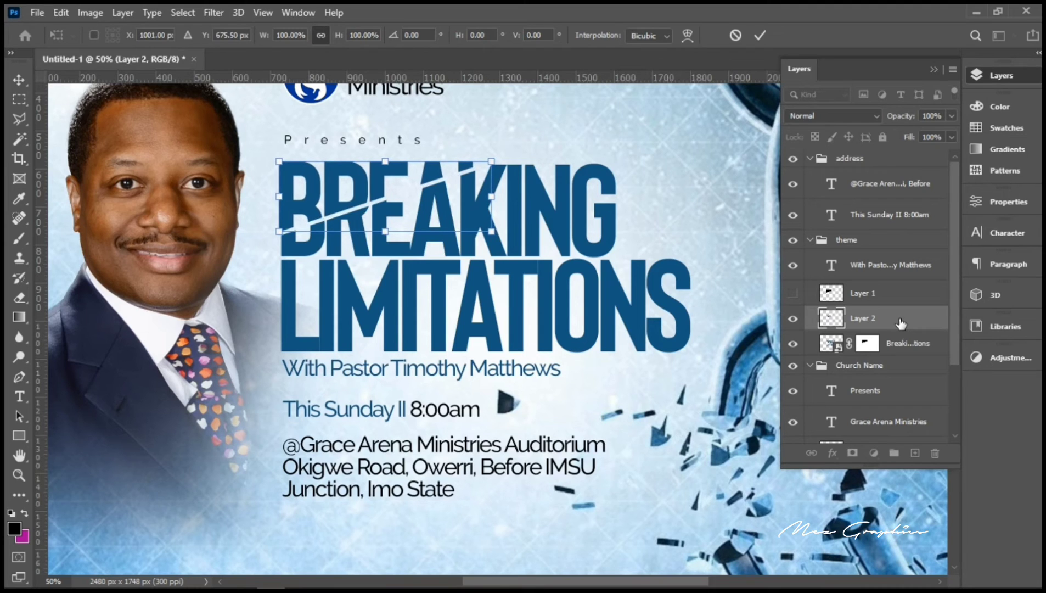
pyautogui.press('Down')
pyautogui.press('Down')
pyautogui.press('Down')
pyautogui.press('Down')
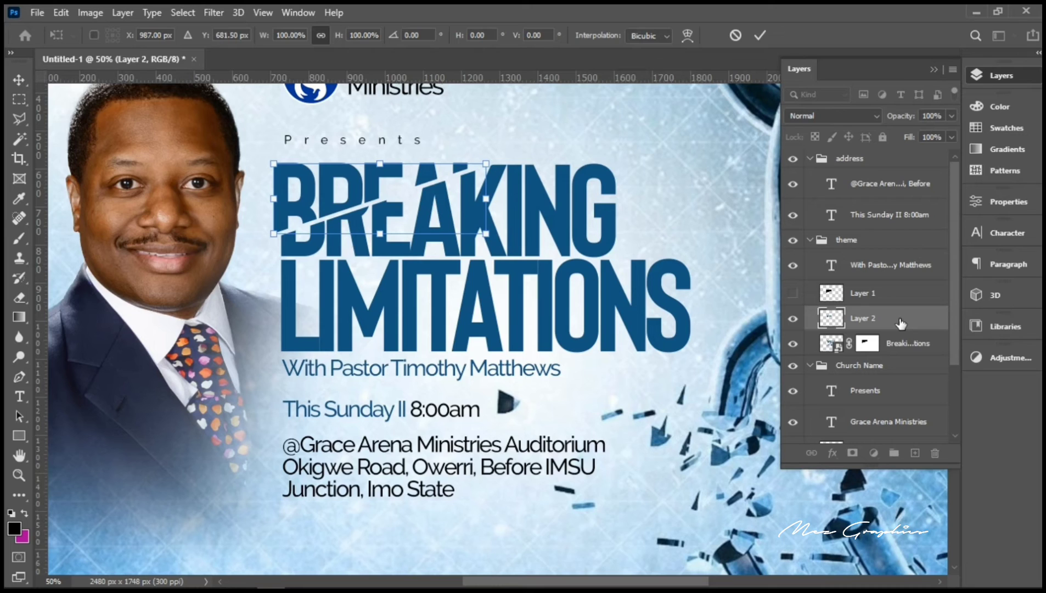
pyautogui.press('Down')
pyautogui.press('Down')
pyautogui.press('Down')
pyautogui.press('Down')
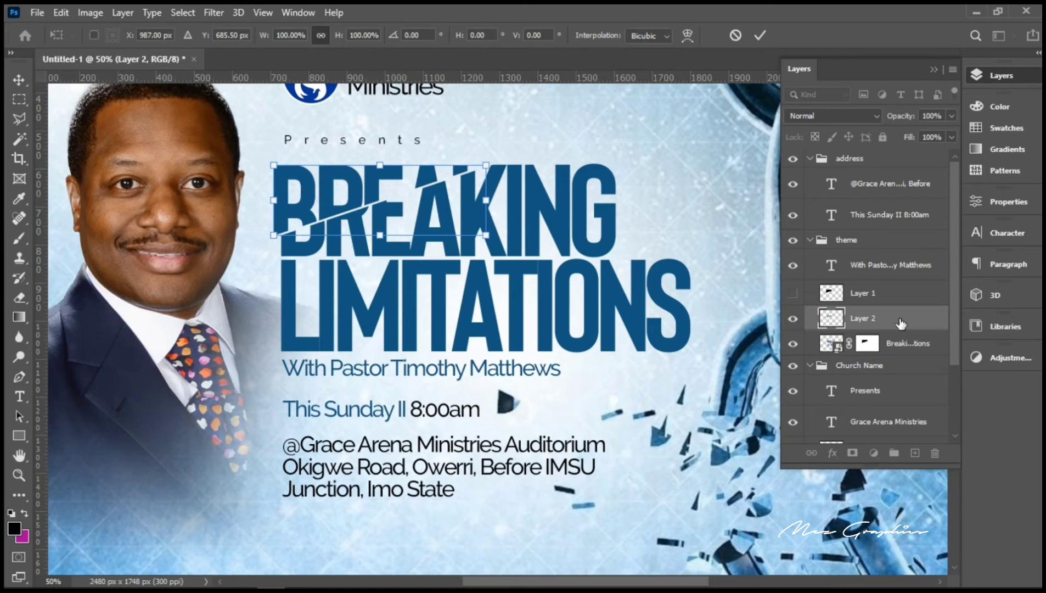
pyautogui.press('Left')
pyautogui.press('Left')
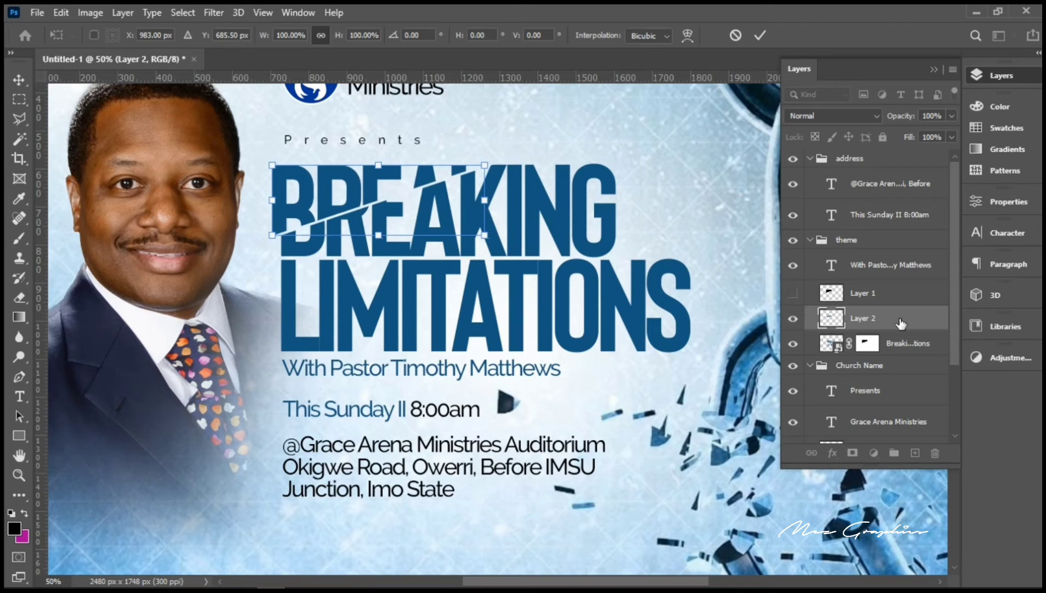
pyautogui.press('Return')
pyautogui.press('p')
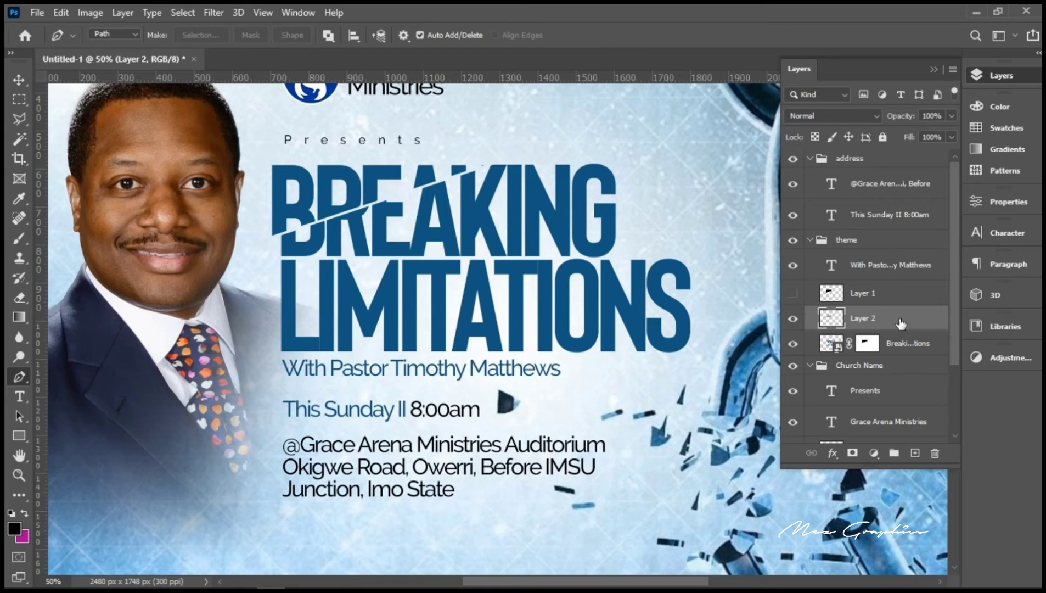
pyautogui.press('v')
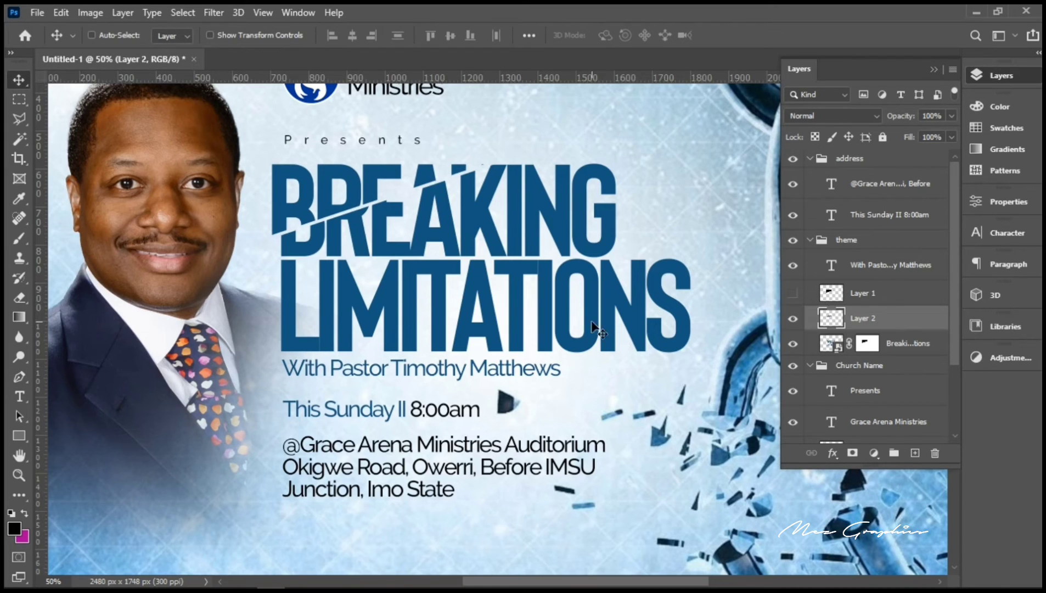
# Step: Make a rectangular selection over the headline and duplicate Layer 1
pyautogui.click(21, 100)
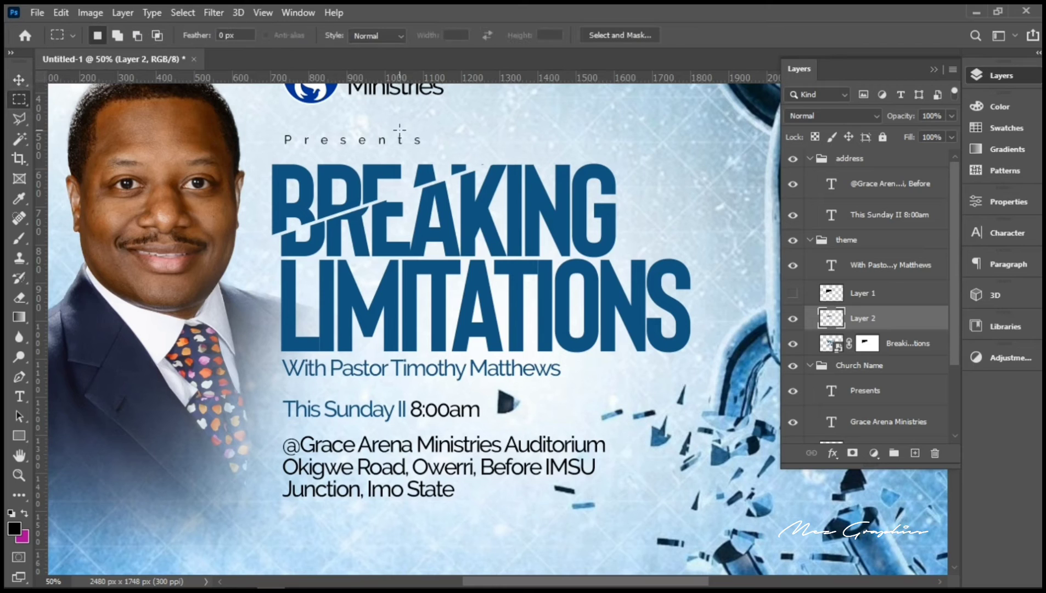
pyautogui.moveTo(527, 209); pyautogui.dragTo(471, 129)
pyautogui.click(870, 301)
pyautogui.hotkey('ctrl', 'j')
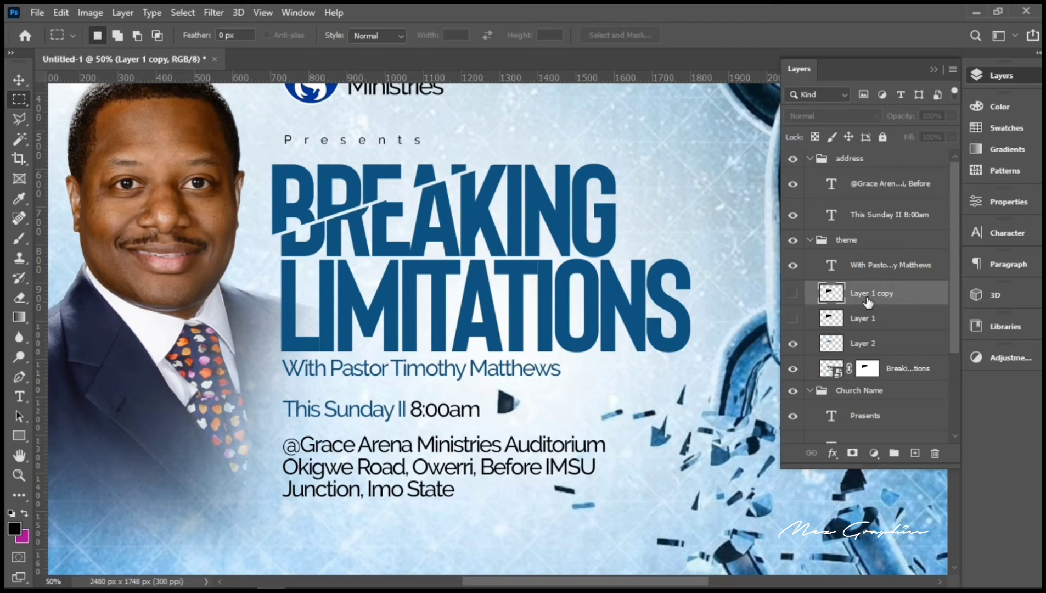
# Step: Show Layer 1, move it below Layer 2, and clip it to Breaking Limitations
pyautogui.click(792, 319)
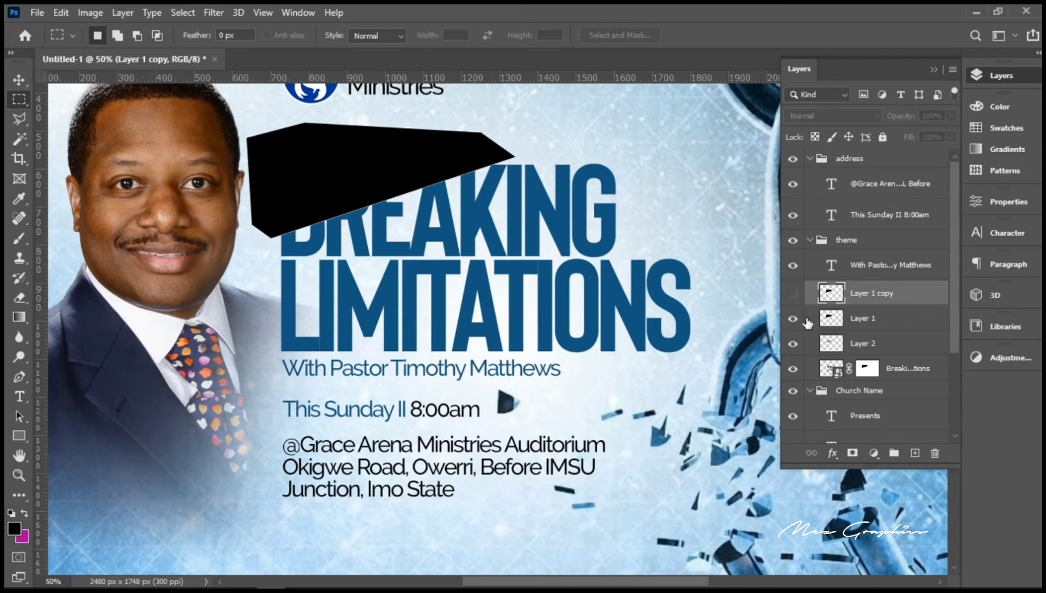
pyautogui.click(866, 323)
pyautogui.moveTo(866, 323); pyautogui.dragTo(868, 356)
pyautogui.rightClick(865, 350)
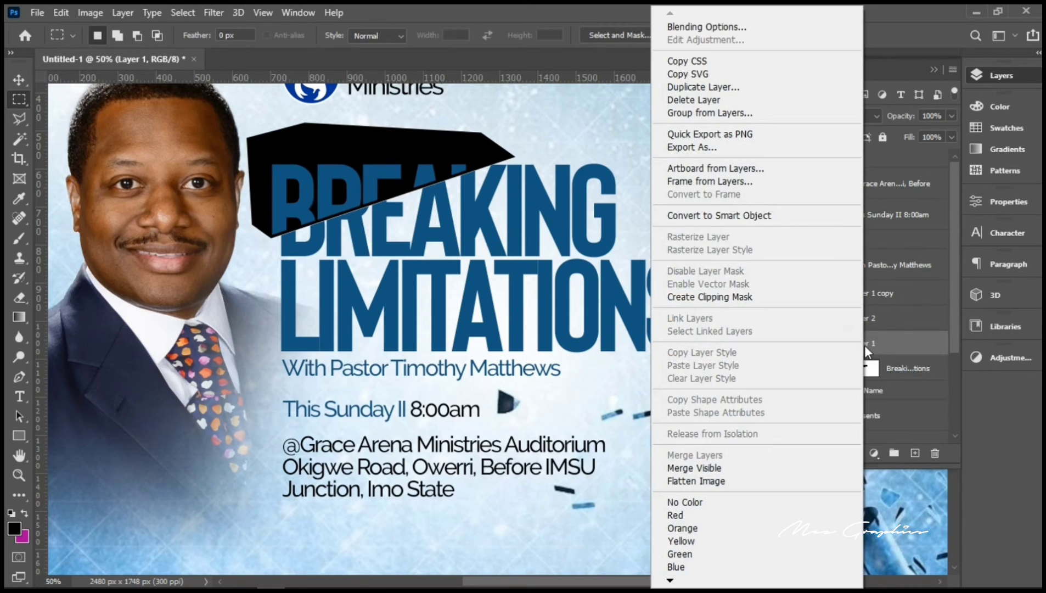
pyautogui.click(708, 297)
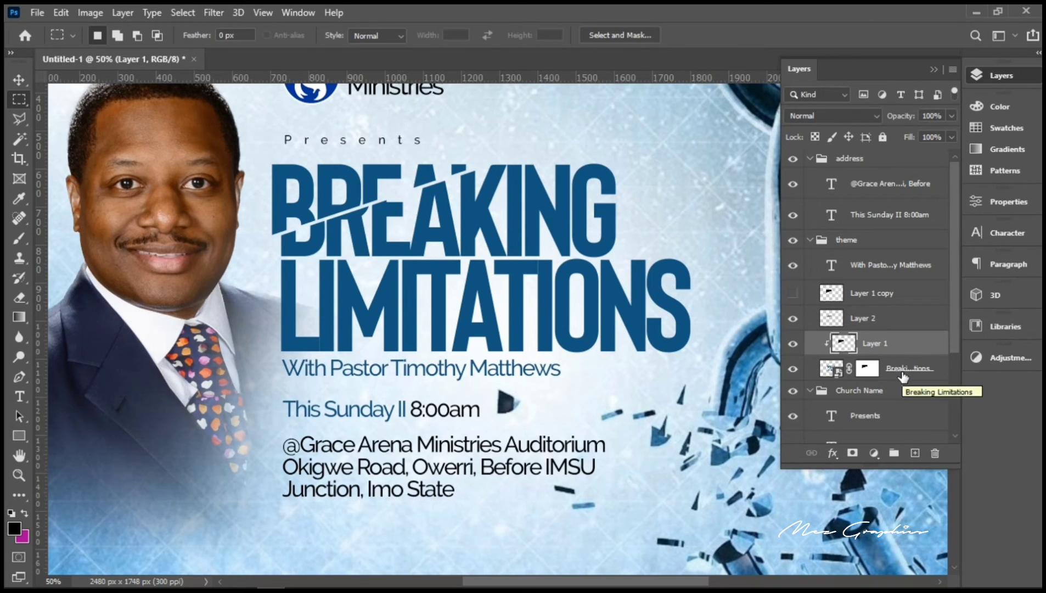
# Step: Nudge the clipped black slash two steps down along BREAKING's cut
pyautogui.hotkey('ctrl', 't')
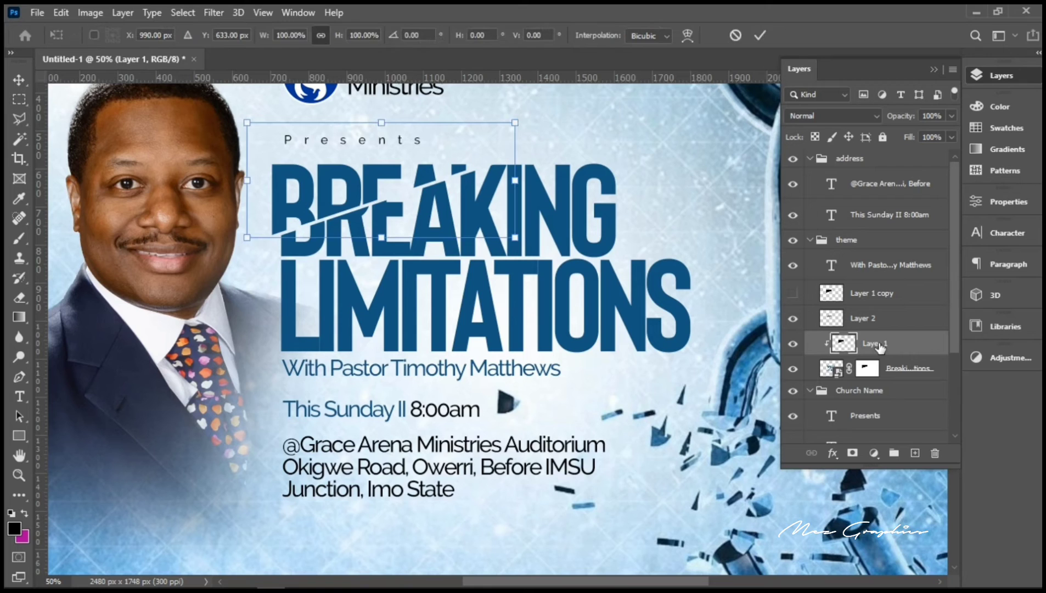
pyautogui.press('Down')
pyautogui.press('Down')
pyautogui.press('Down')
pyautogui.press('Down')
pyautogui.press('Down')
pyautogui.press('Down')
pyautogui.press('Down')
pyautogui.press('Down')
pyautogui.press('Down')
pyautogui.press('Down')
pyautogui.press('Down')
pyautogui.press('Down')
pyautogui.press('Down')
pyautogui.press('Down')
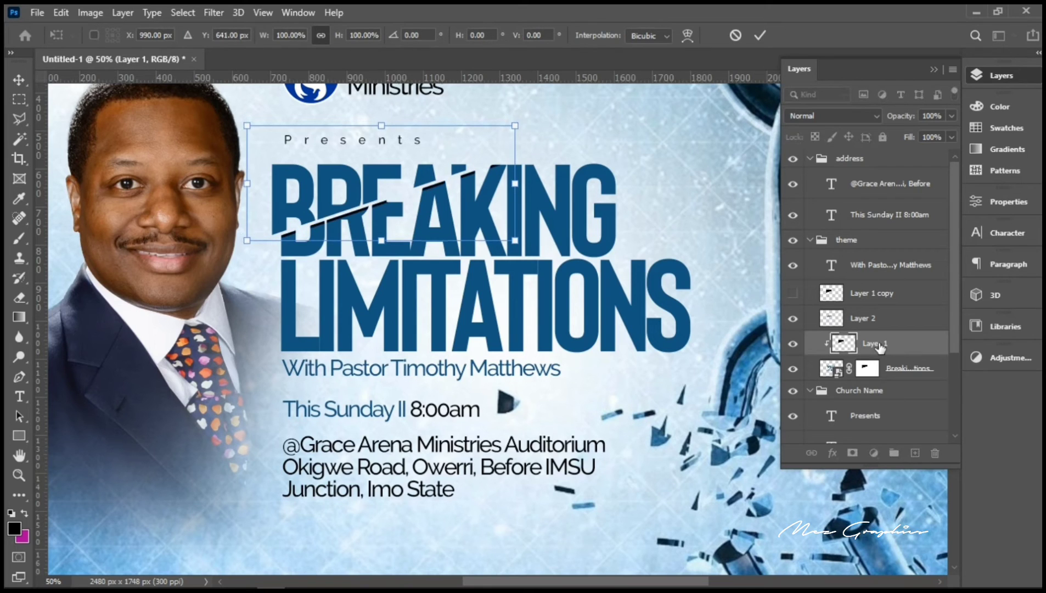
pyautogui.press('Down')
pyautogui.press('Down')
pyautogui.press('Down')
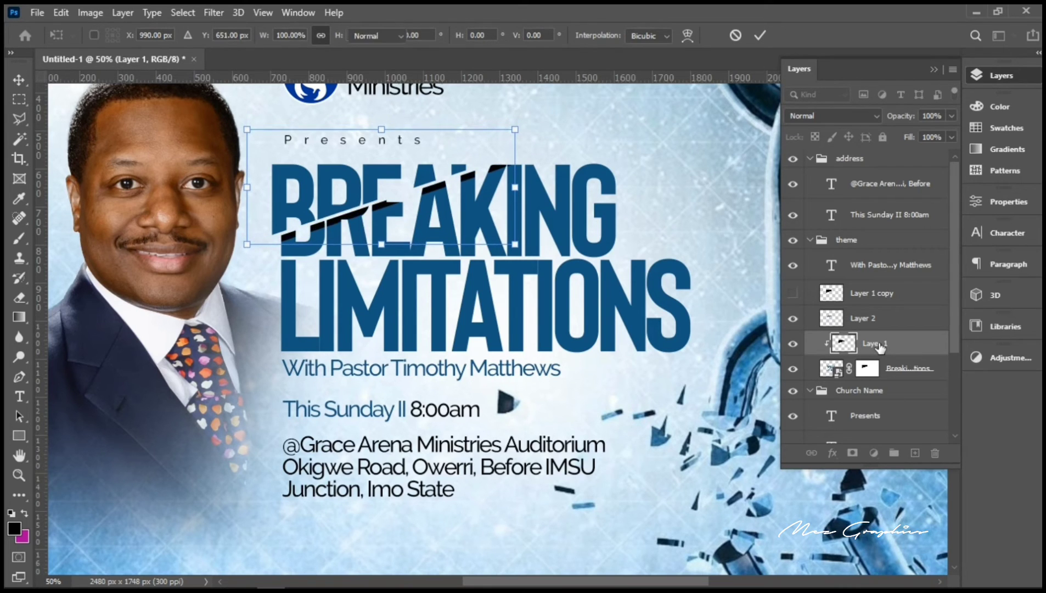
pyautogui.press('Return')
pyautogui.press('m')
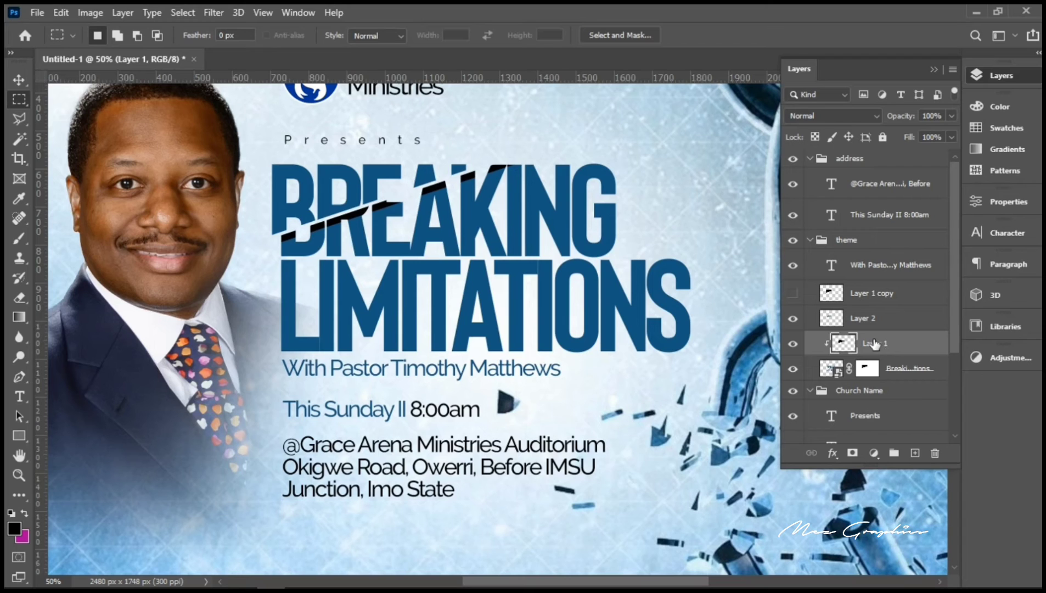
# Step: Apply a 36-pixel Gaussian Blur to Layer 1's black slash to make a soft shadow
pyautogui.click(218, 14)
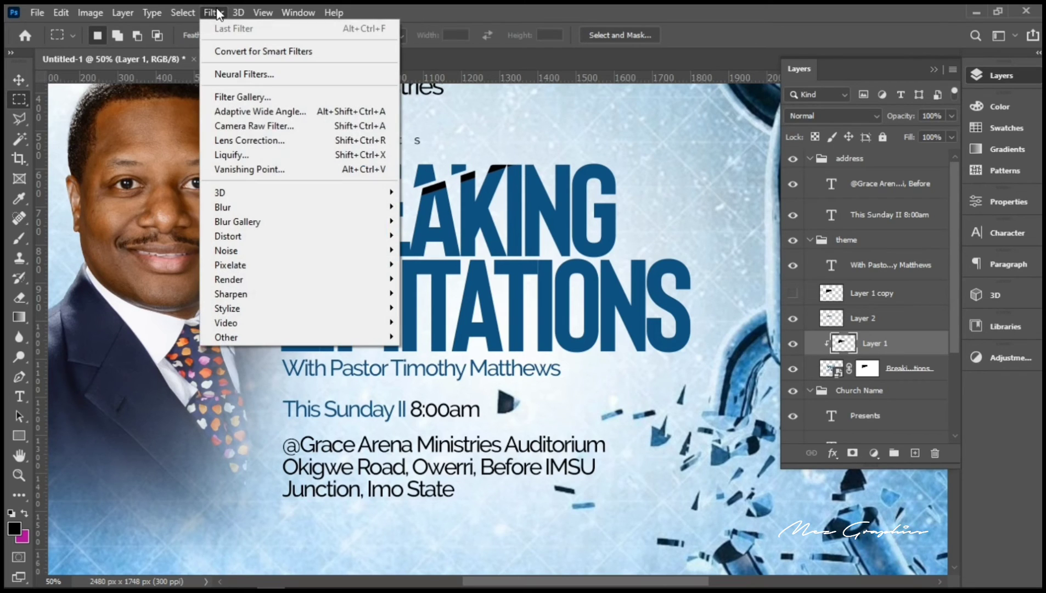
pyautogui.moveTo(309, 209)
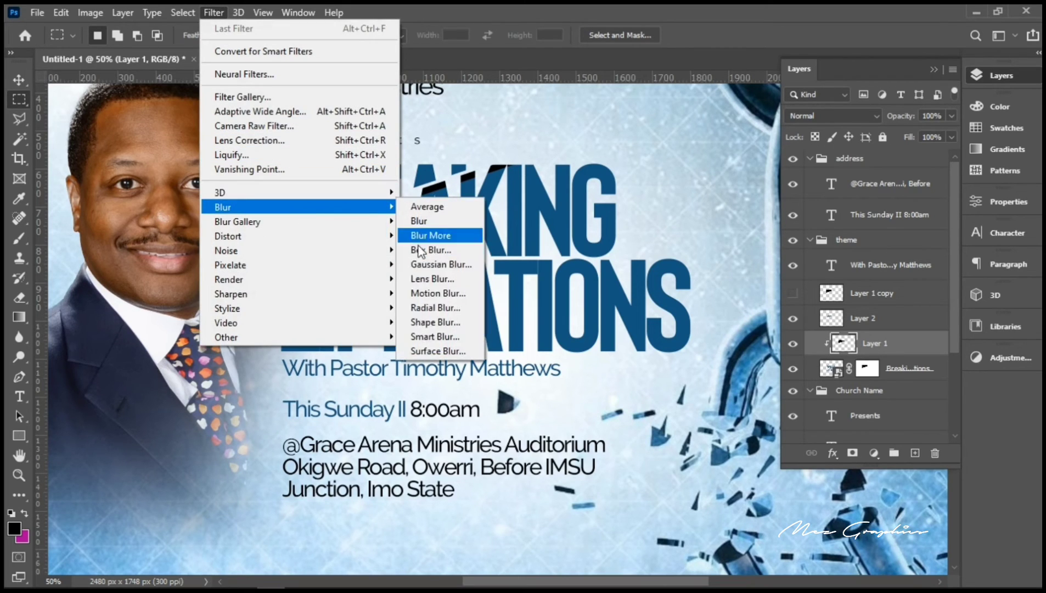
pyautogui.click(434, 264)
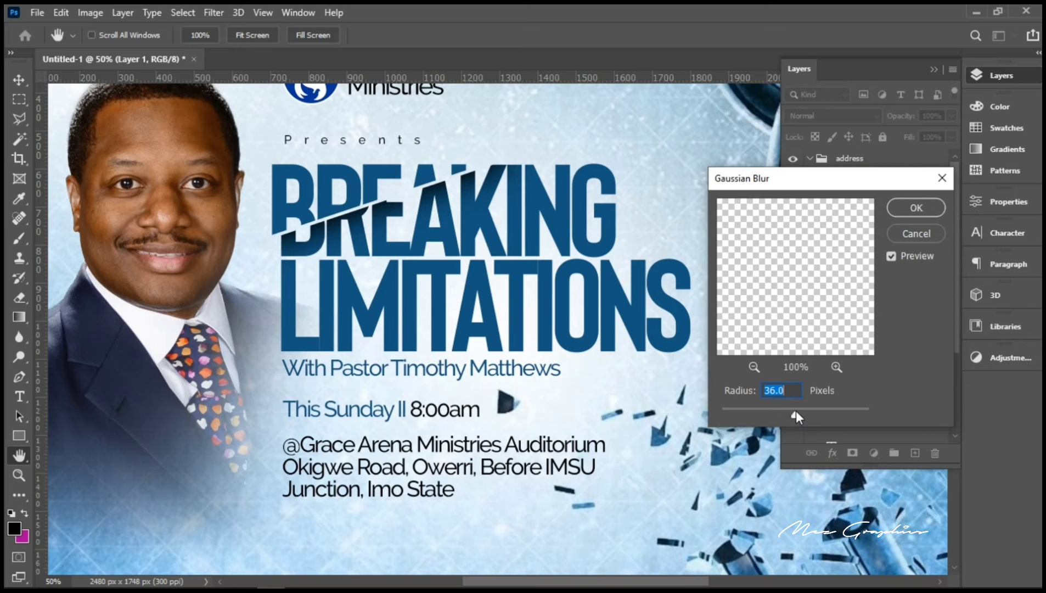
pyautogui.click(901, 206)
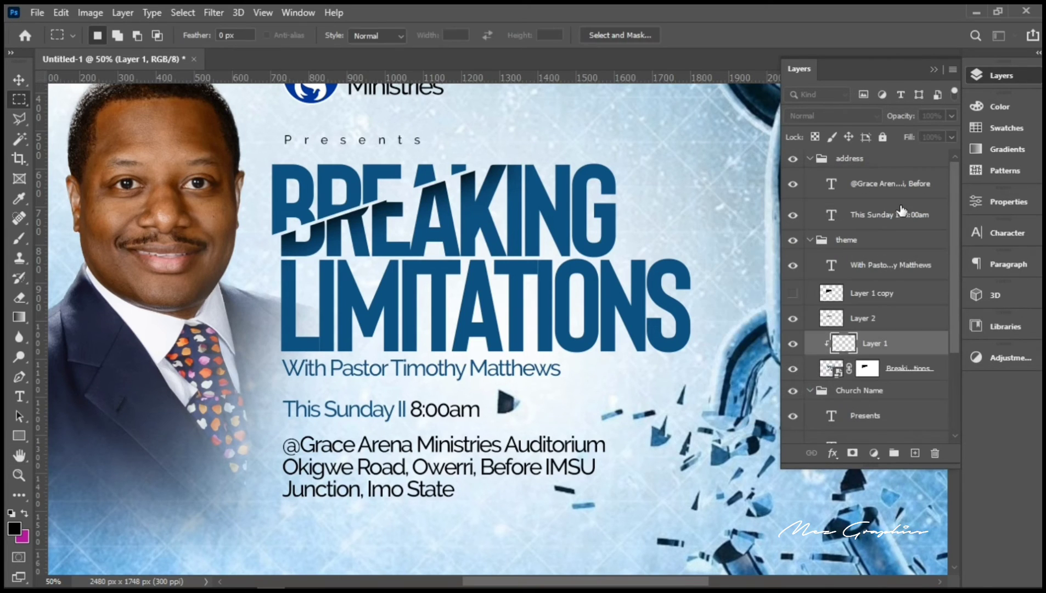
# Step: With the Move tool active, select Layer 1 and lower its fill to 60%
pyautogui.click(860, 321)
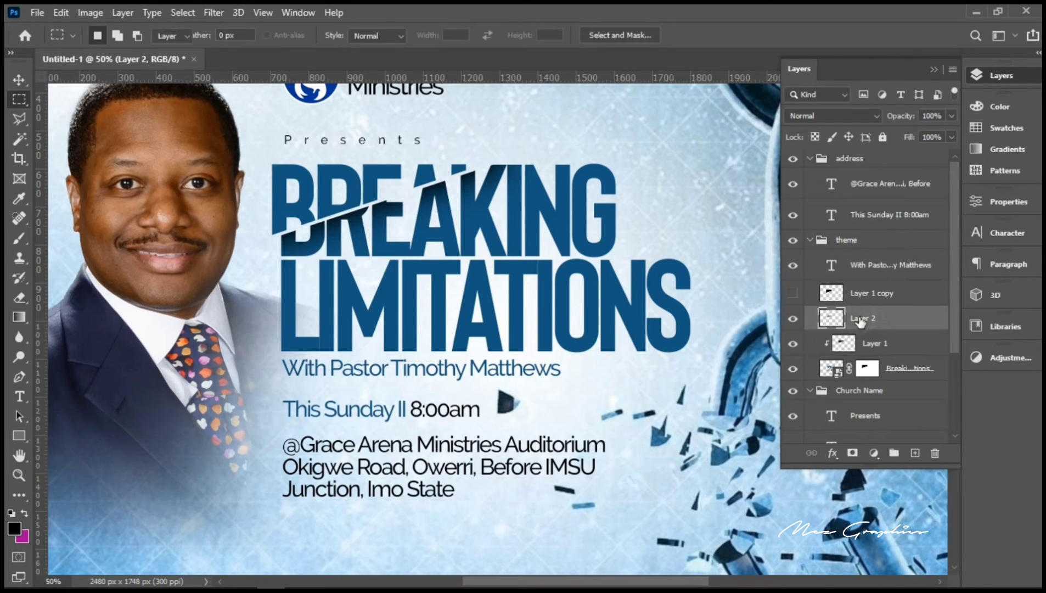
pyautogui.press('v')
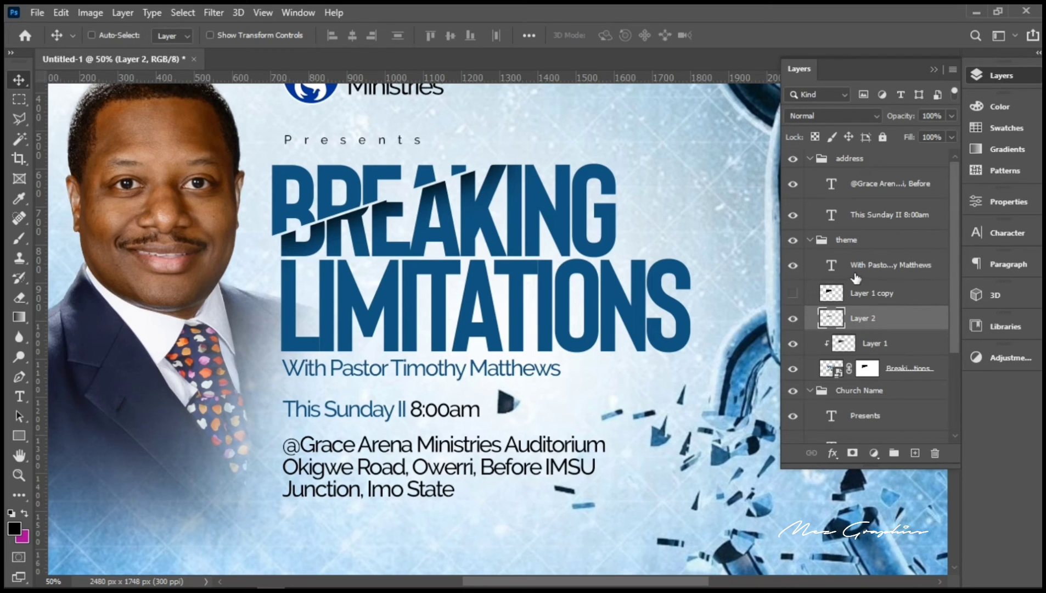
pyautogui.click(866, 347)
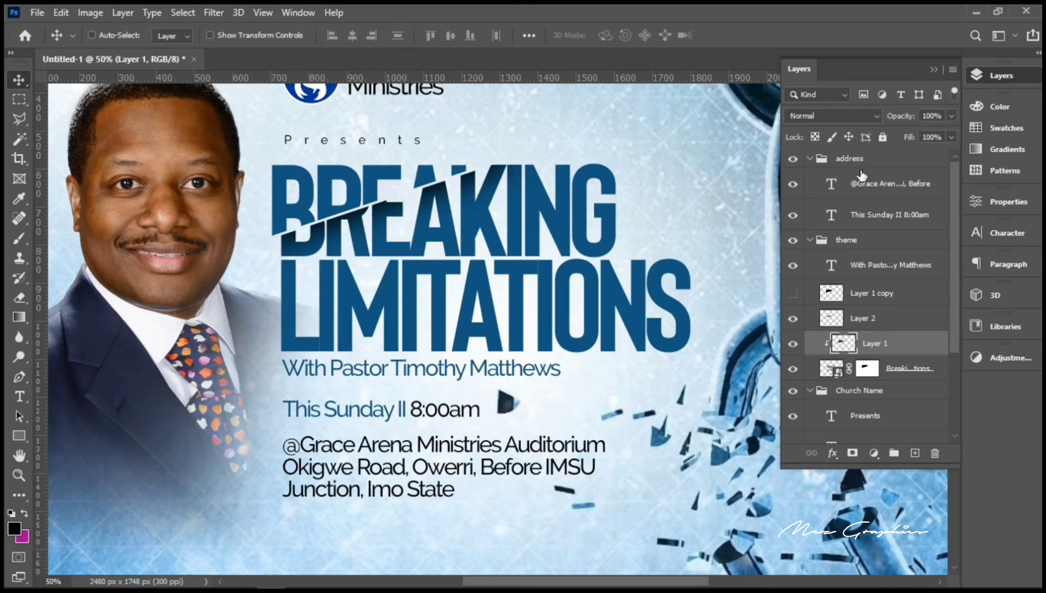
pyautogui.click(942, 137)
pyautogui.write('50')
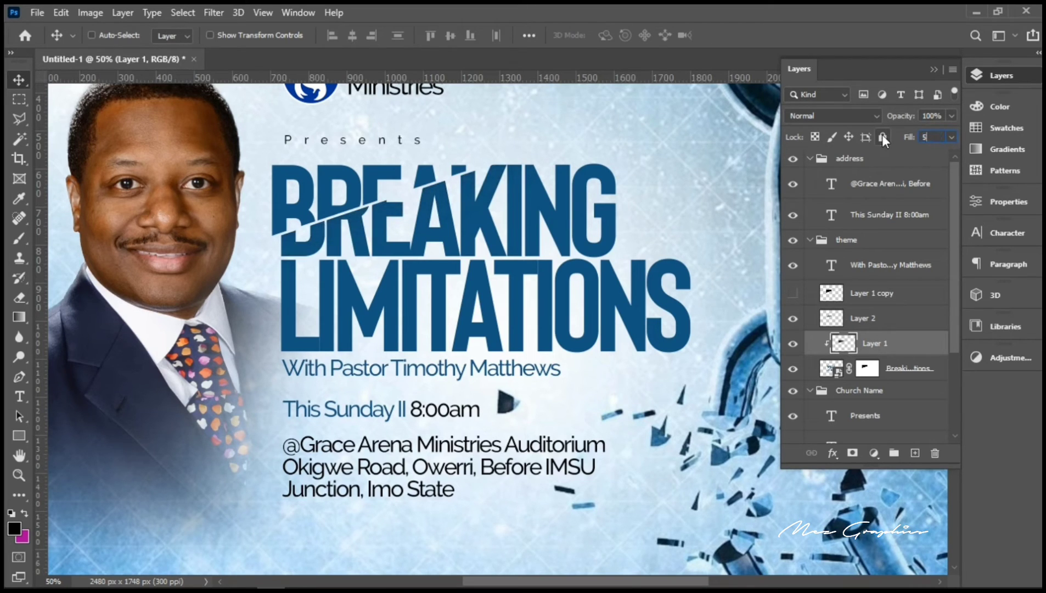
pyautogui.press('BackSpace')
pyautogui.press('BackSpace')
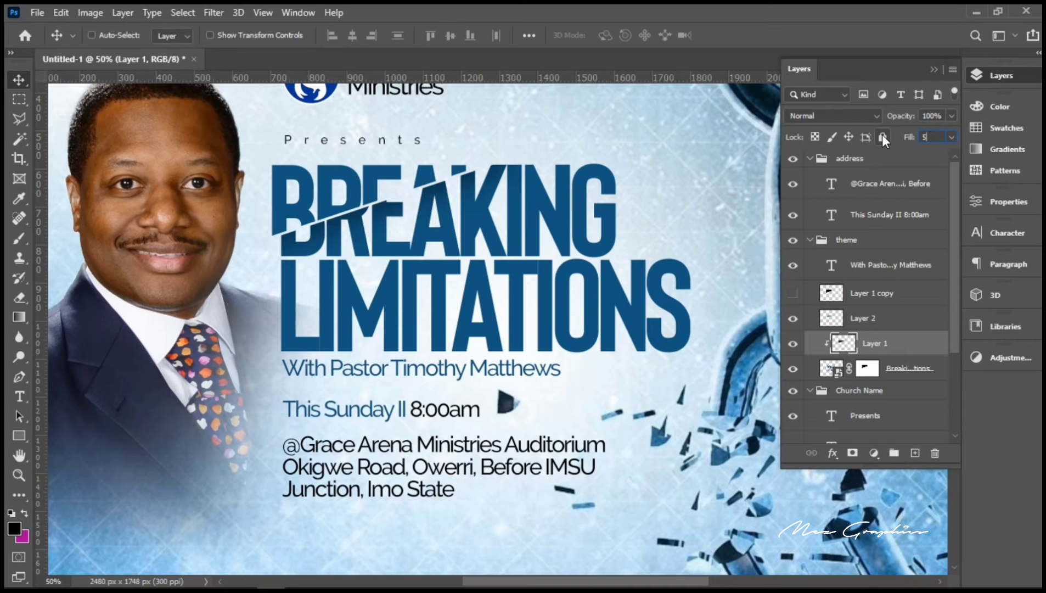
pyautogui.write('60')
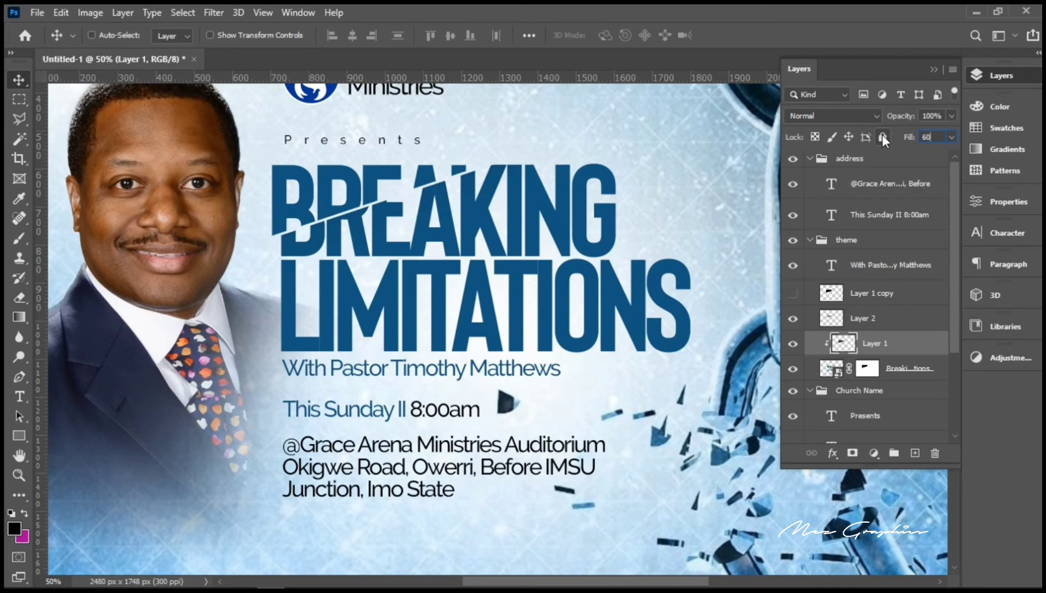
pyautogui.press('Return')
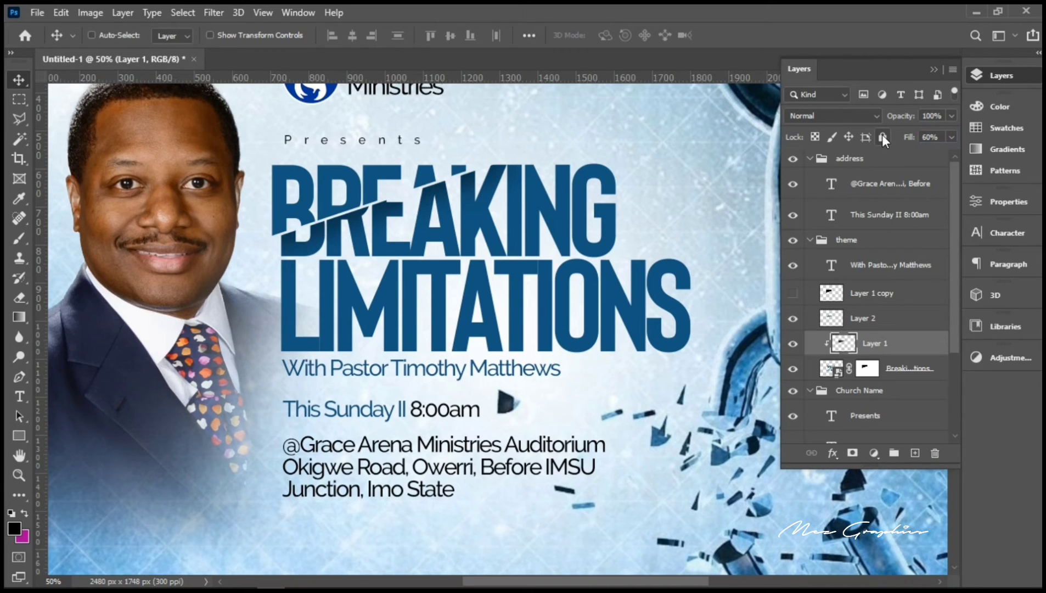
# Step: Show Layer 1 copy and flip its black shape vertically and horizontally with Free Transform
pyautogui.click(863, 294)
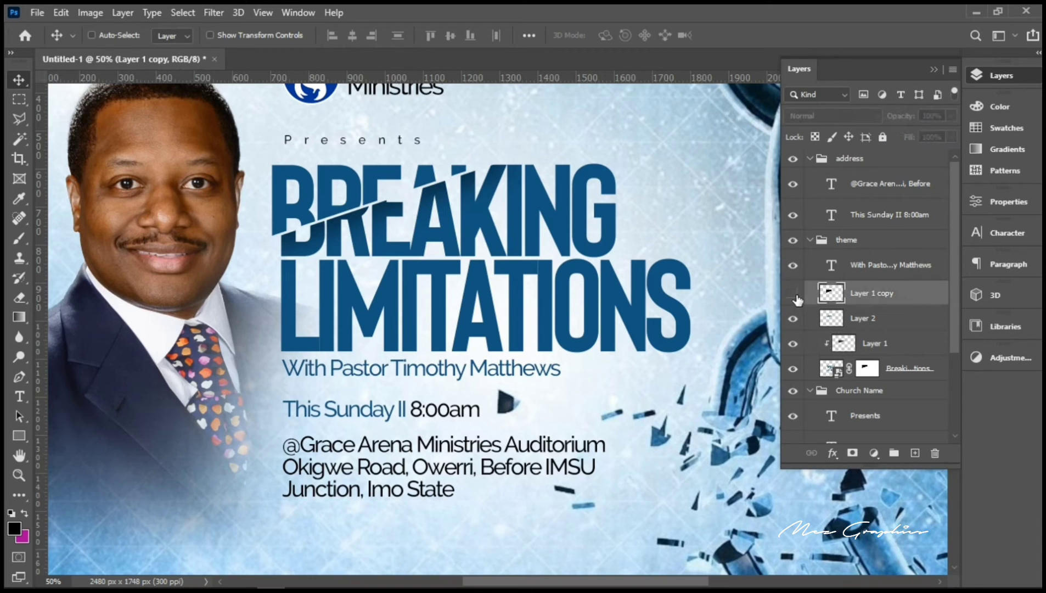
pyautogui.click(793, 294)
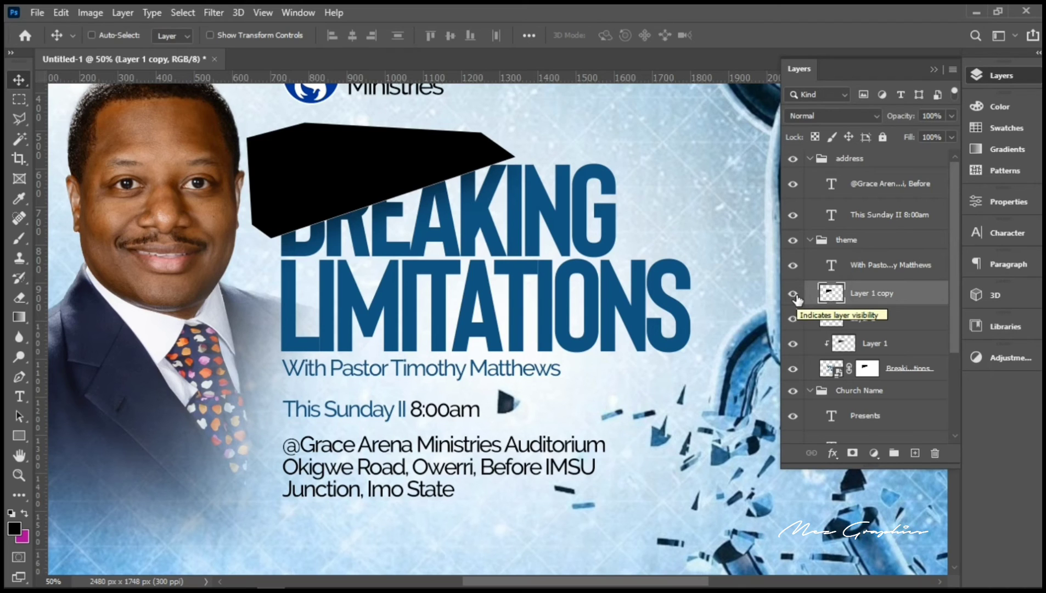
pyautogui.hotkey('ctrl', 't')
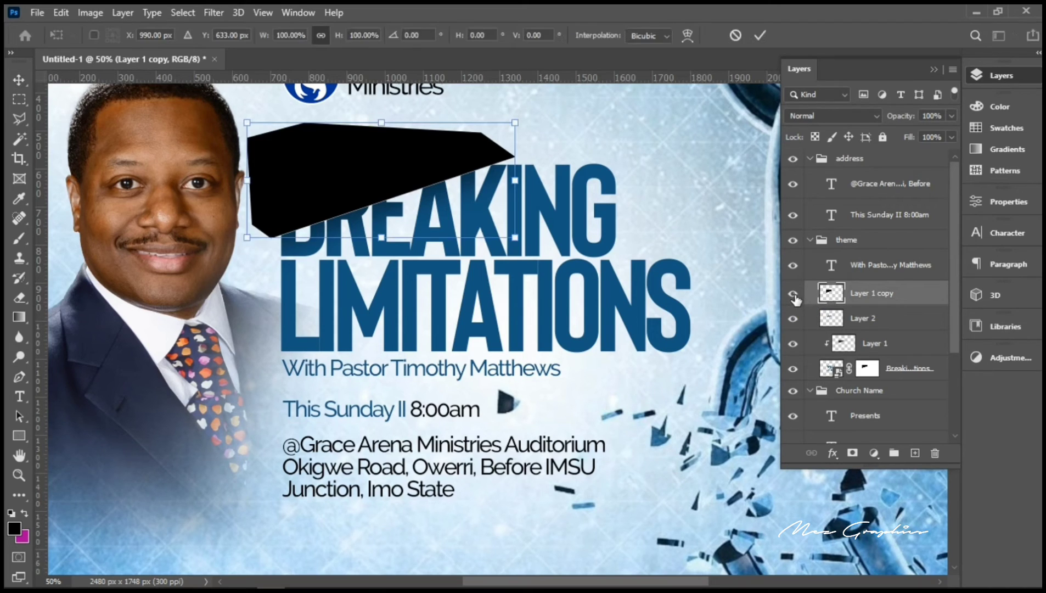
pyautogui.rightClick(364, 173)
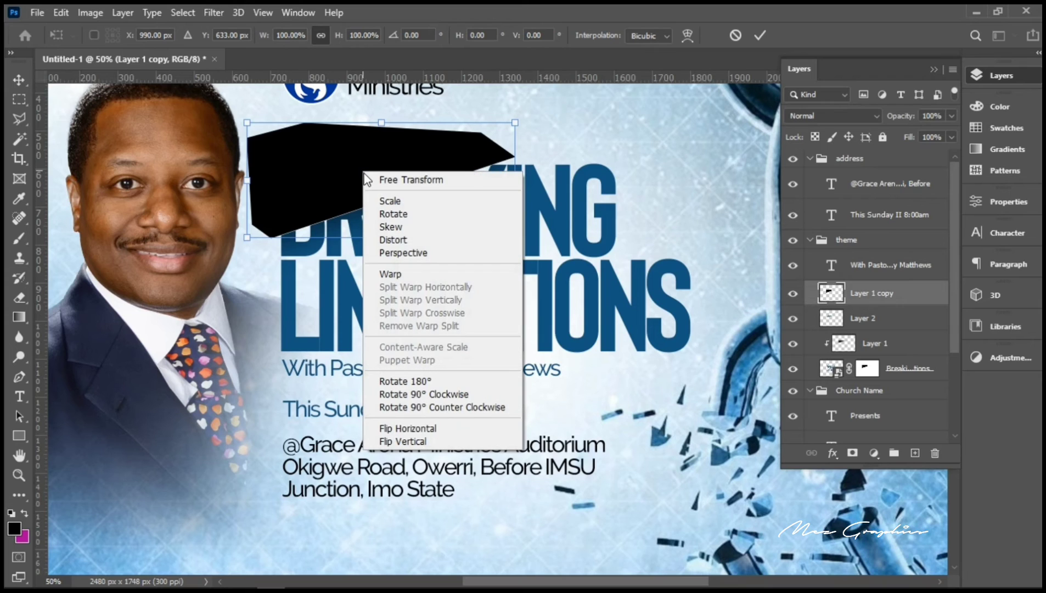
pyautogui.click(423, 442)
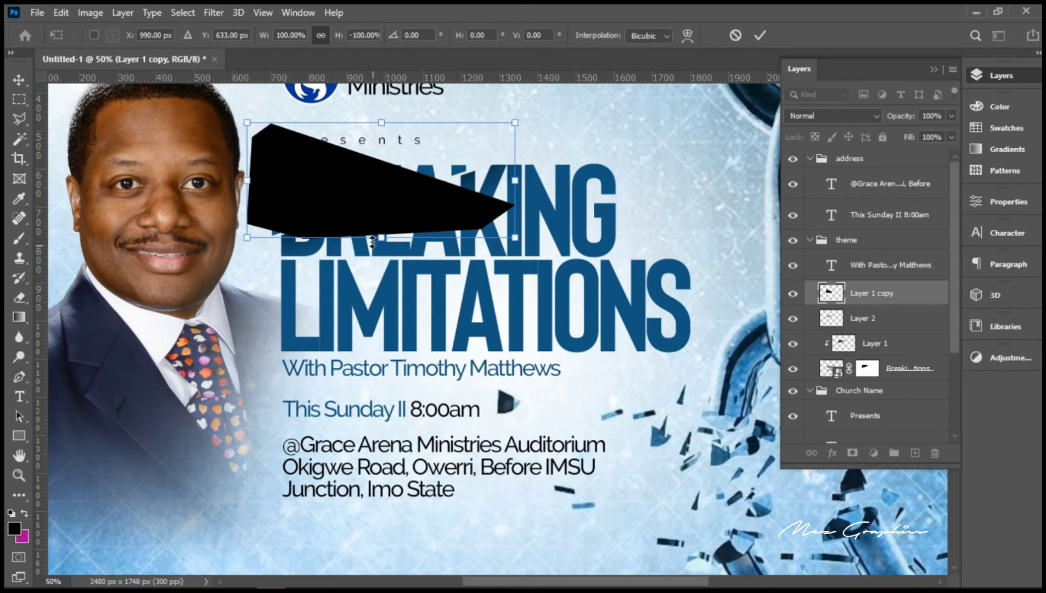
pyautogui.rightClick(350, 200)
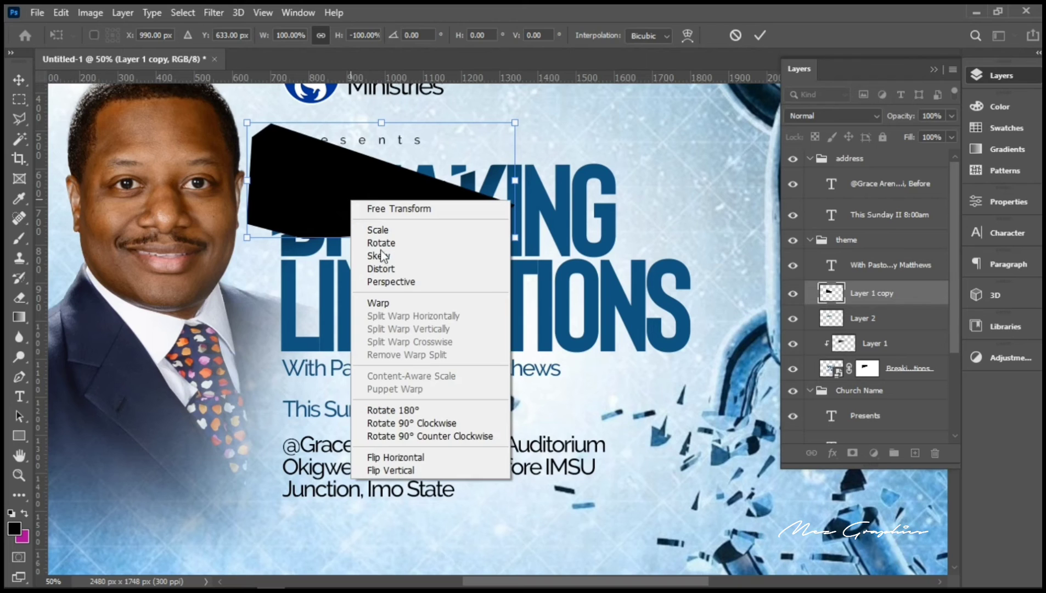
pyautogui.click(404, 463)
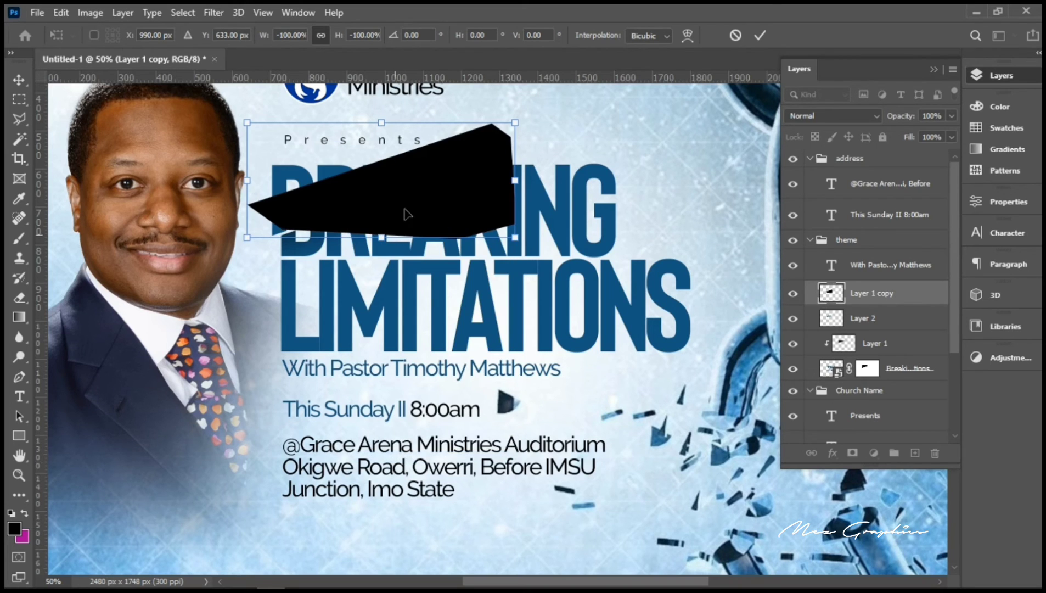
# Step: Move the flipped shape across LIMITATIONS' lower-right letters, fine-tune it, and commit the transform
pyautogui.moveTo(411, 207); pyautogui.dragTo(619, 378)
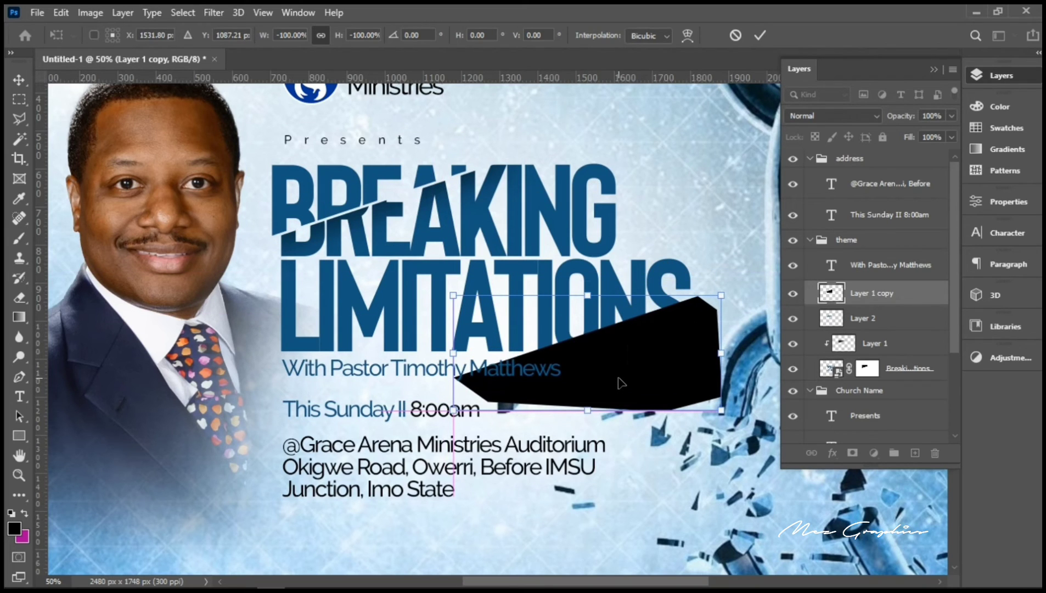
pyautogui.press('Up')
pyautogui.press('Up')
pyautogui.press('Up')
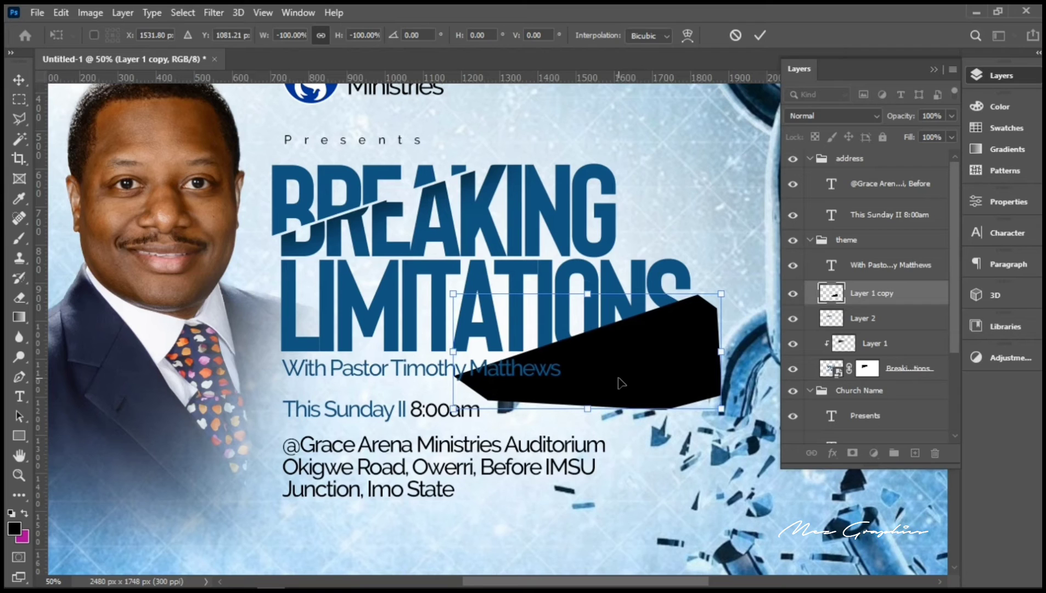
pyautogui.press('Up')
pyautogui.press('Up')
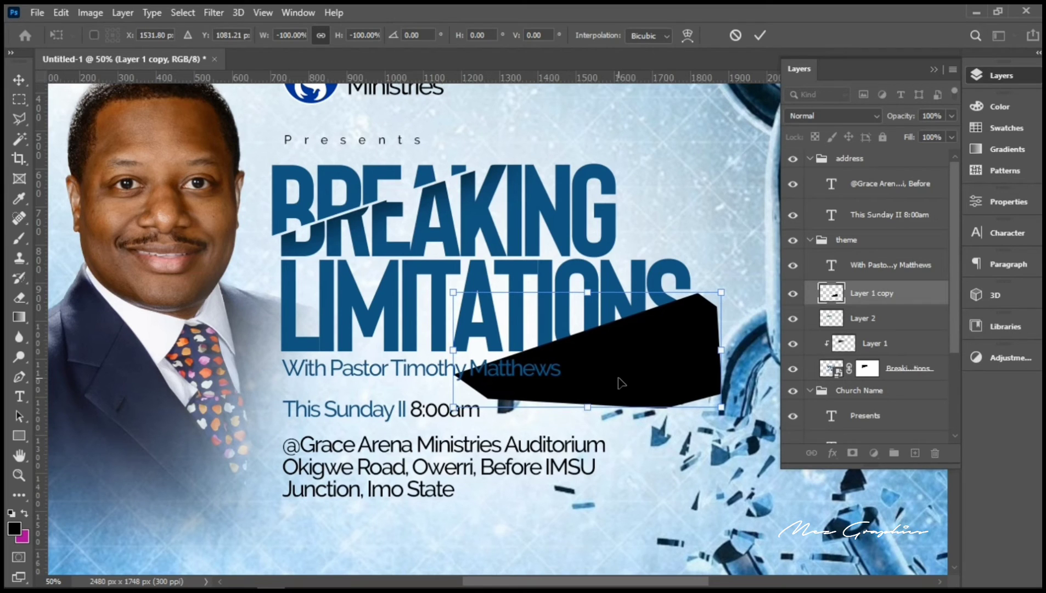
pyautogui.press('Down')
pyautogui.press('Return')
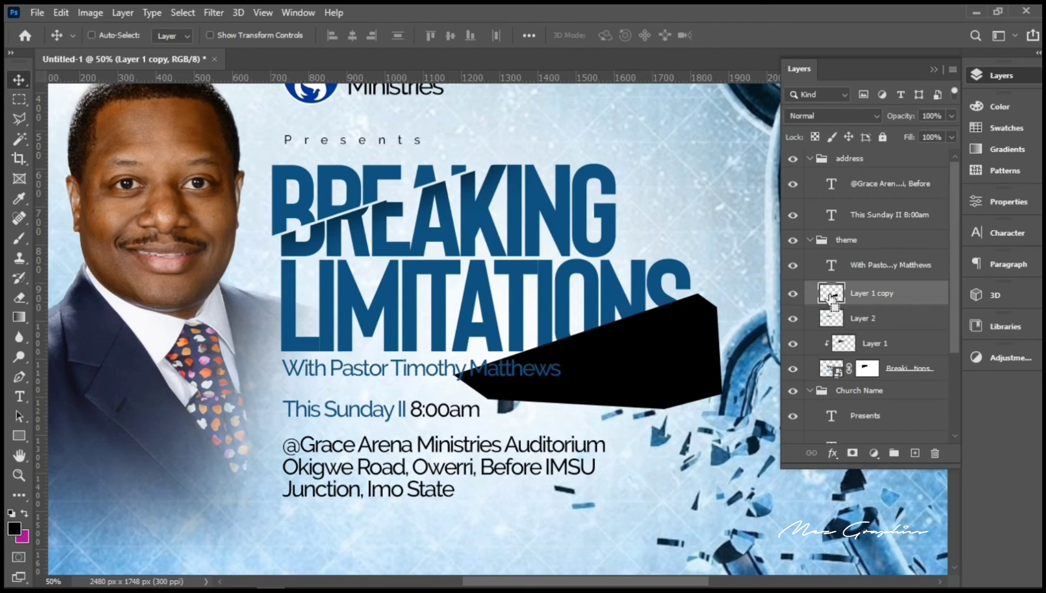
# Step: Load Layer 1 copy's outline as a selection, hide it, and paint the headline mask black inside it
pyautogui.keyDown('ctrl'); pyautogui.click(831, 295); pyautogui.keyUp('ctrl')
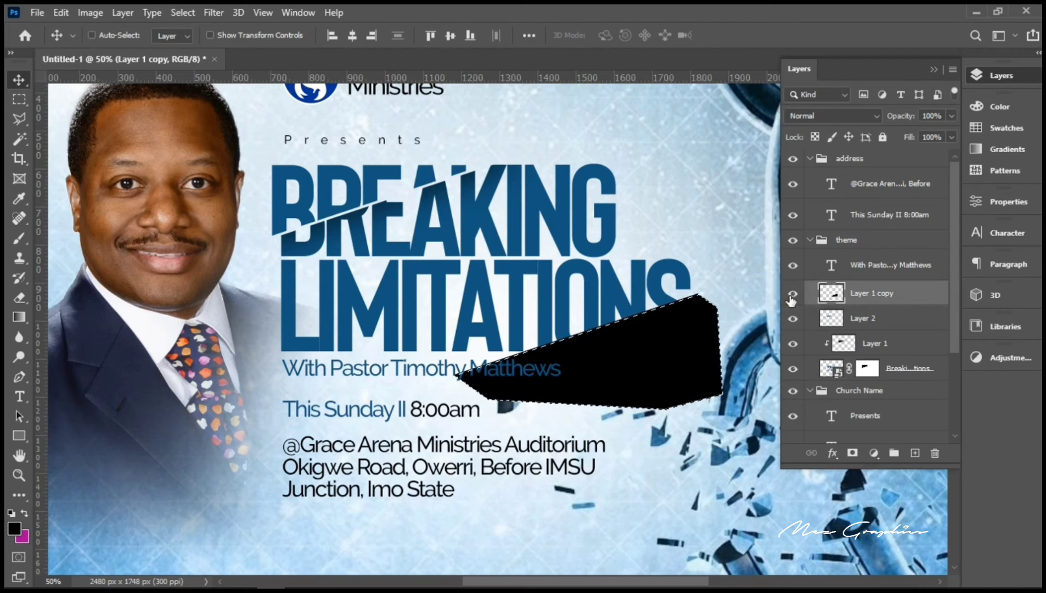
pyautogui.click(793, 294)
pyautogui.click(901, 373)
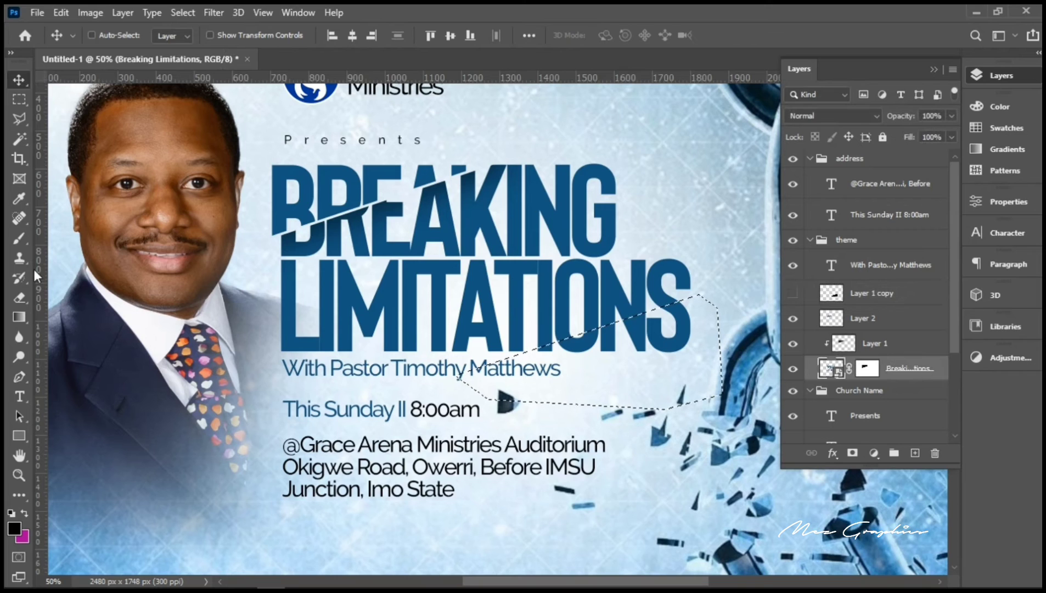
pyautogui.click(20, 239)
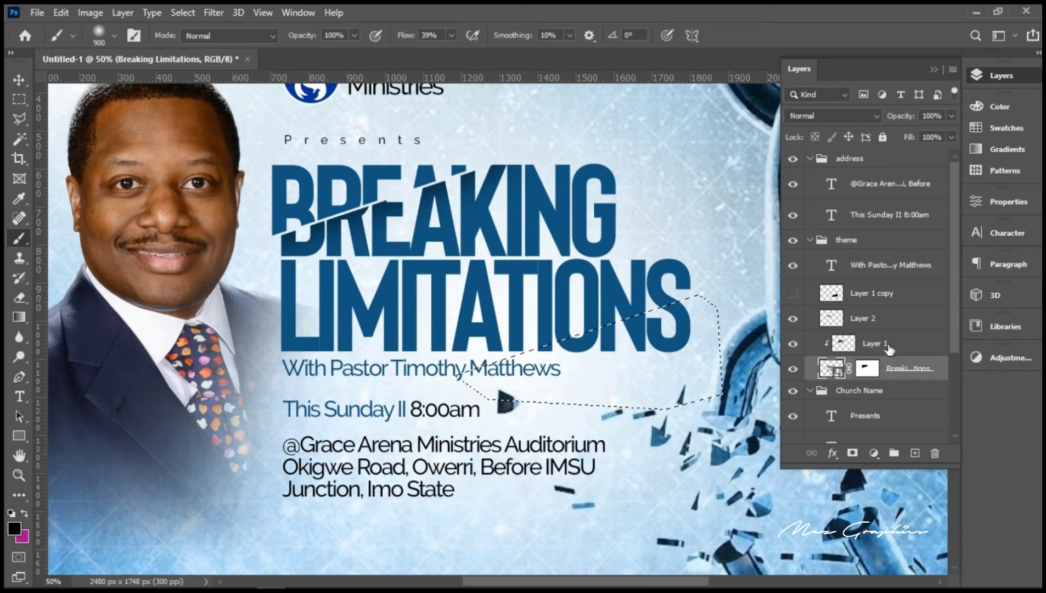
pyautogui.click(867, 368)
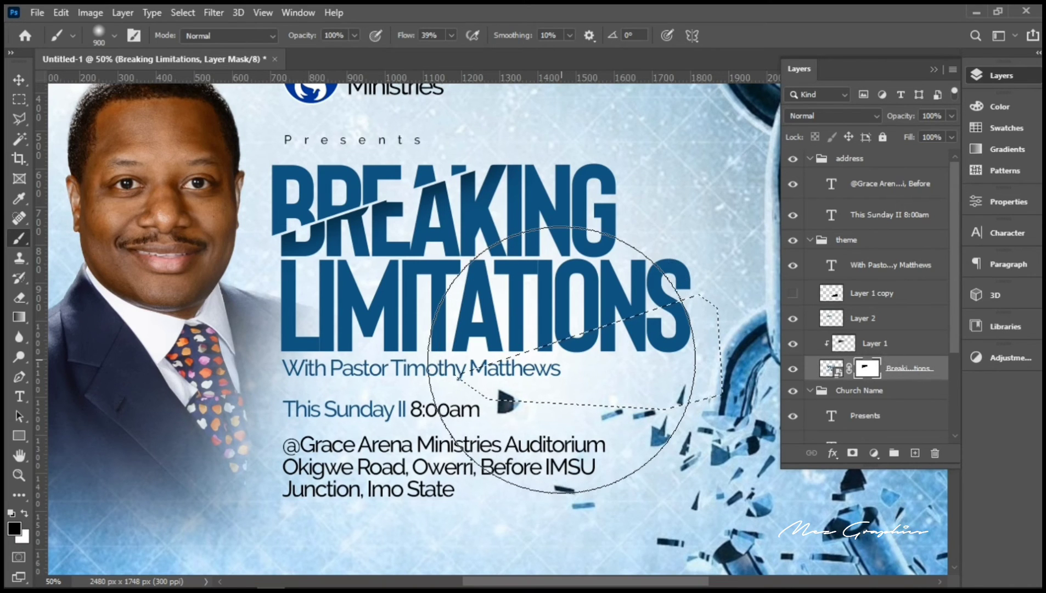
pyautogui.moveTo(562, 361)
pyautogui.mouseDown()
pyautogui.moveTo(649, 329)
pyautogui.moveTo(358, 410)
pyautogui.moveTo(493, 343)
pyautogui.moveTo(700, 299)
pyautogui.moveTo(537, 443)
pyautogui.moveTo(507, 402)
pyautogui.moveTo(397, 410)
pyautogui.mouseUp()
pyautogui.moveTo(284, 464)
pyautogui.mouseDown()
pyautogui.moveTo(398, 396)
pyautogui.moveTo(393, 357)
pyautogui.moveTo(409, 472)
pyautogui.moveTo(551, 384)
pyautogui.moveTo(654, 231)
pyautogui.moveTo(674, 265)
pyautogui.mouseUp()
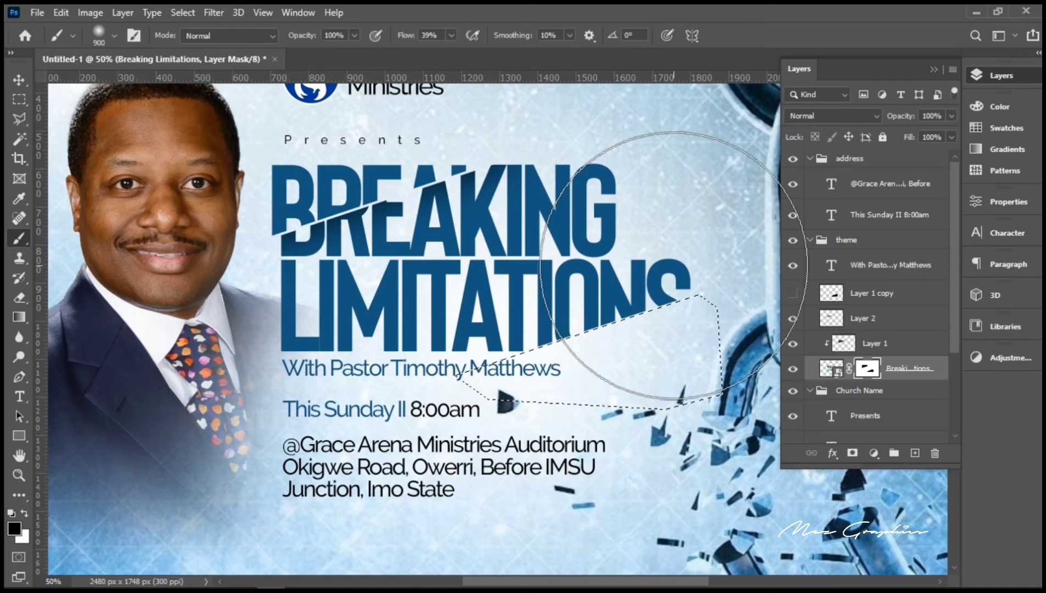
pyautogui.hotkey('ctrl', 'd')
pyautogui.press('v')
pyautogui.click(920, 347)
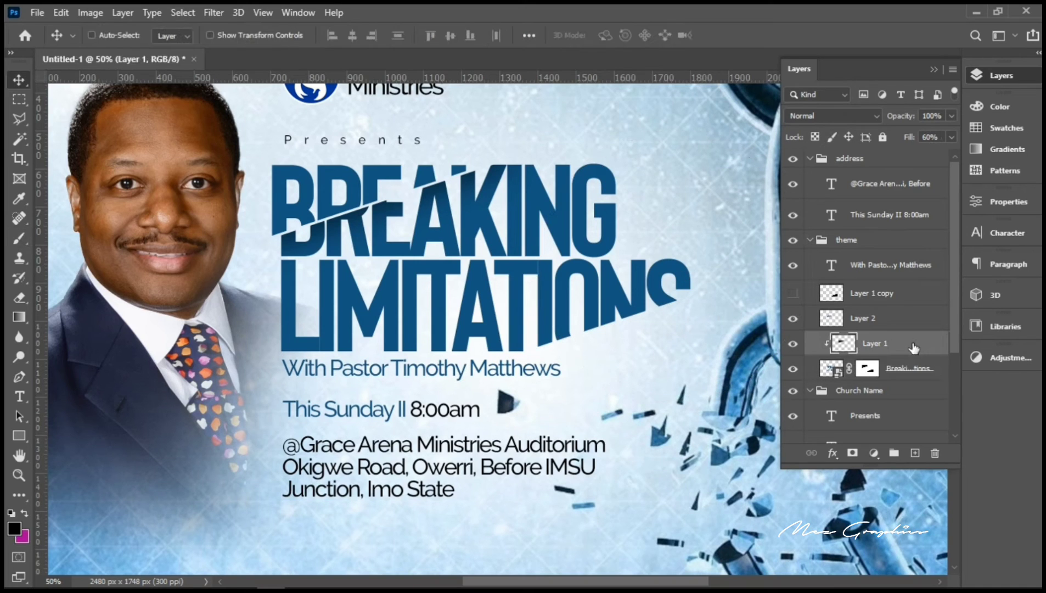
# Step: Copy the selected lower-right slice of Breaking Limitations onto a new Layer 3 via Layer Via Copy
pyautogui.click(905, 373)
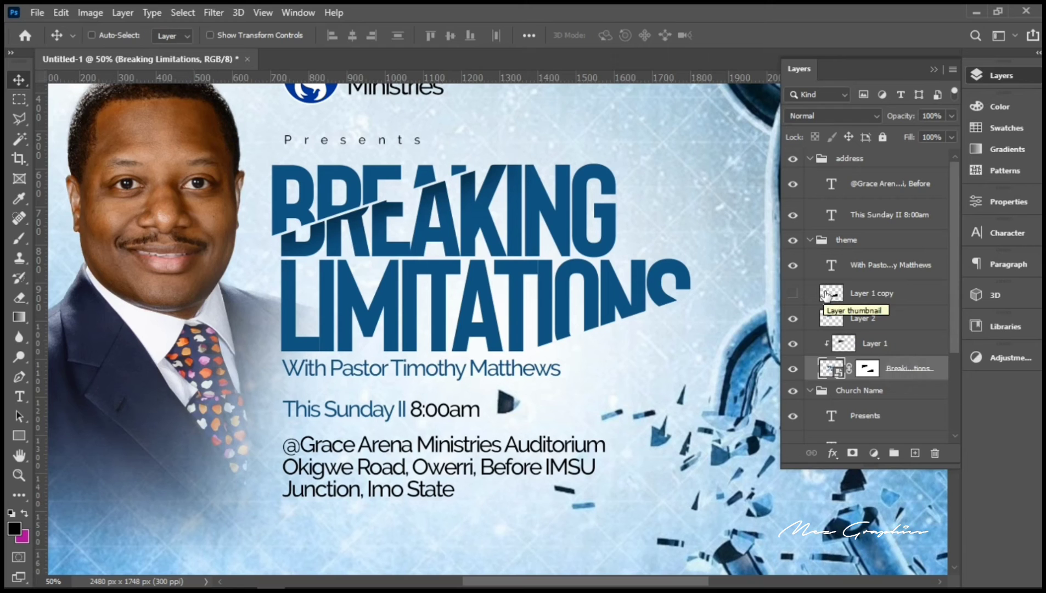
pyautogui.keyDown('ctrl'); pyautogui.click(832, 294); pyautogui.keyUp('ctrl')
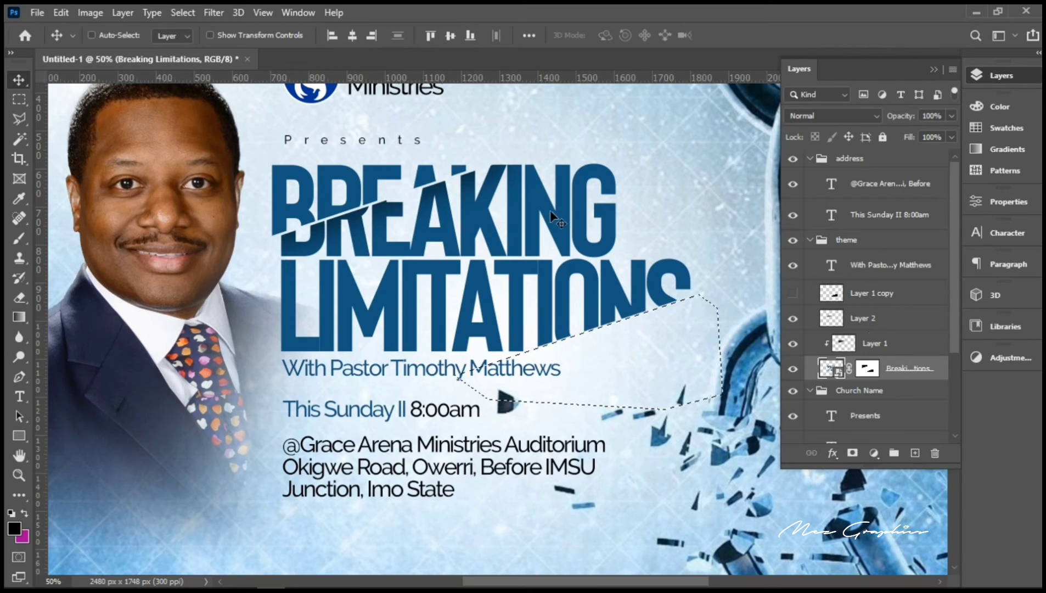
pyautogui.click(128, 14)
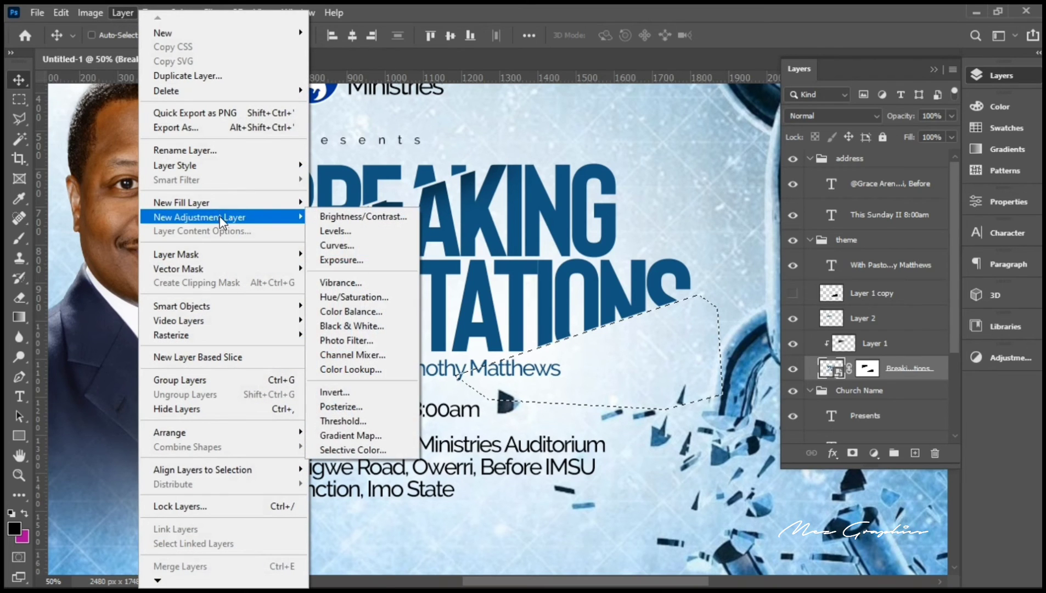
pyautogui.moveTo(186, 31)
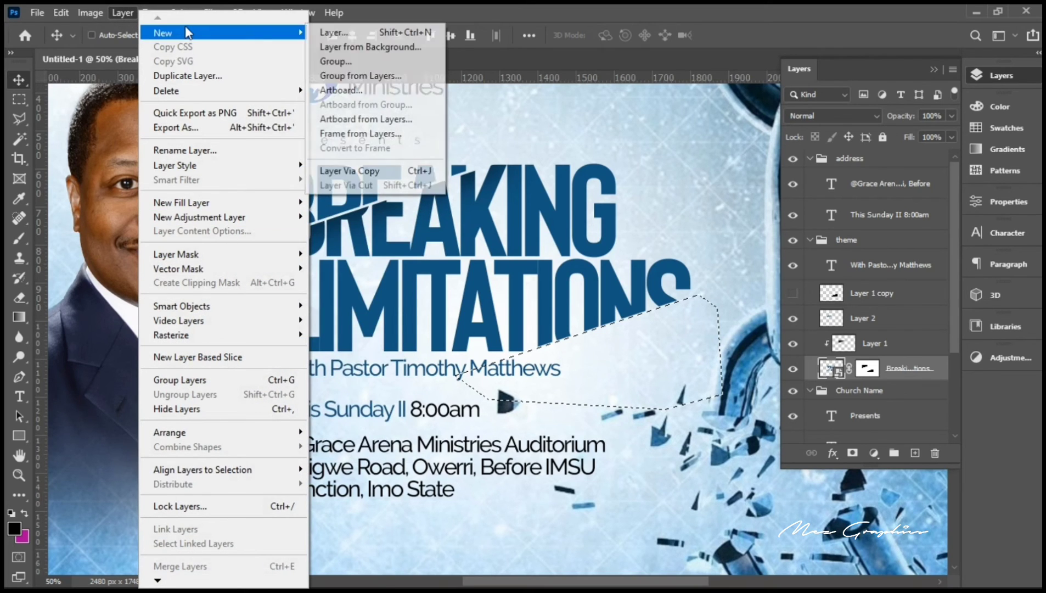
pyautogui.click(377, 172)
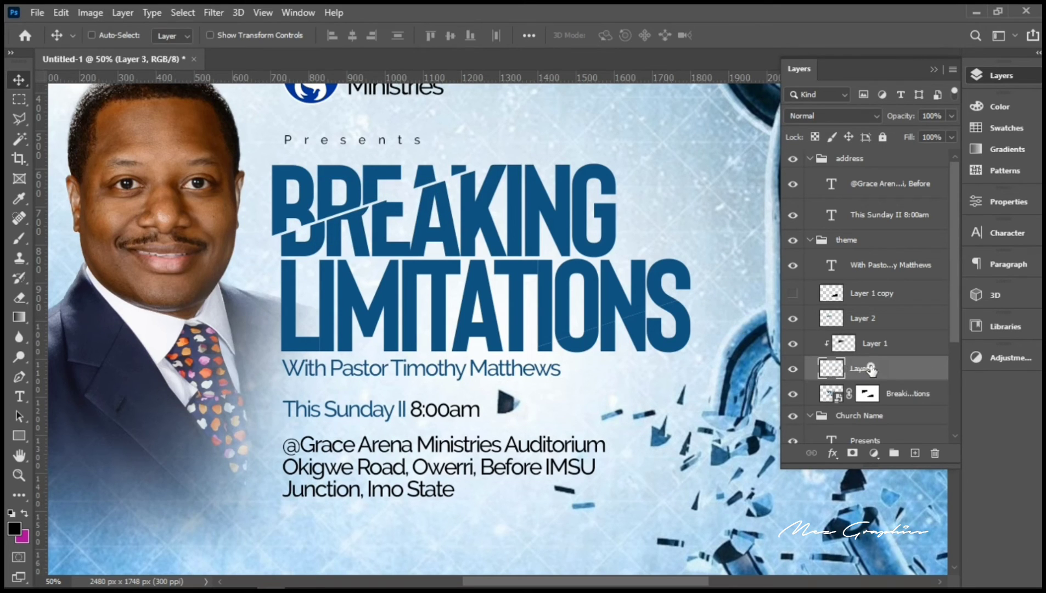
# Step: Move Layer 3 above Layer 1 and make Layer 1 a clipping mask
pyautogui.moveTo(872, 370); pyautogui.dragTo(870, 334)
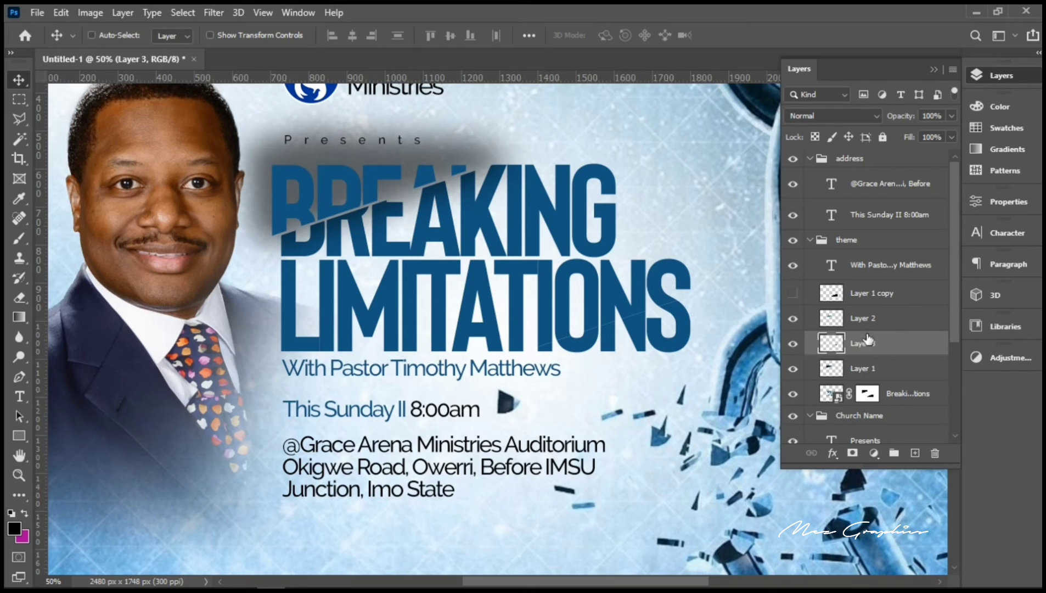
pyautogui.click(868, 371)
pyautogui.rightClick(868, 369)
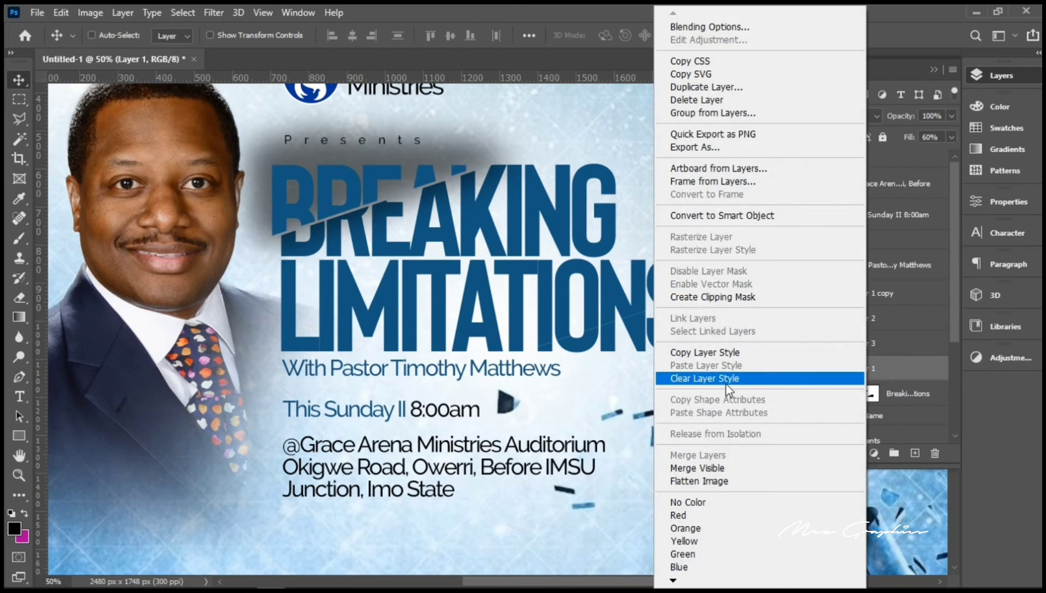
pyautogui.click(708, 299)
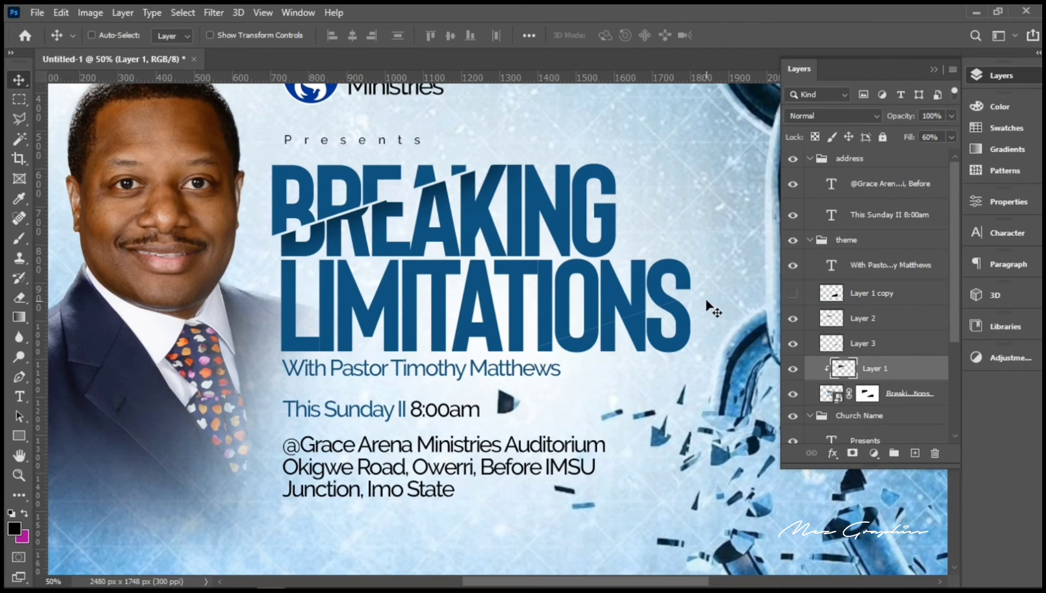
# Step: Rename Layer 1 to 'Shadow text' and the Breaking Limitations layer to 'Original text'
pyautogui.doubleClick(873, 369)
pyautogui.write('Shadow text')
pyautogui.press('Return')
pyautogui.doubleClick(901, 394)
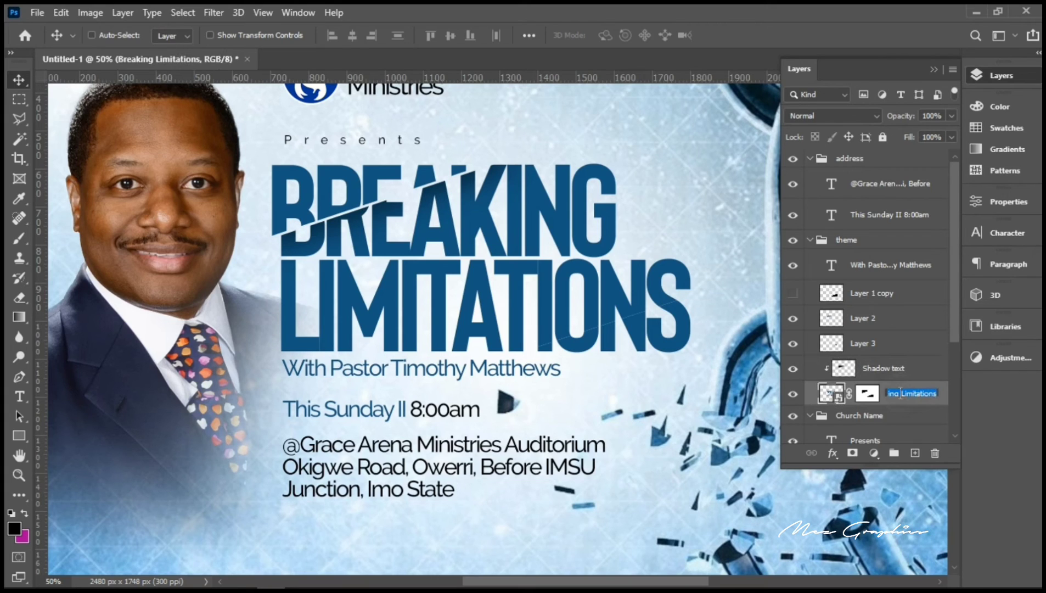
pyautogui.write('Original text')
pyautogui.press('Return')
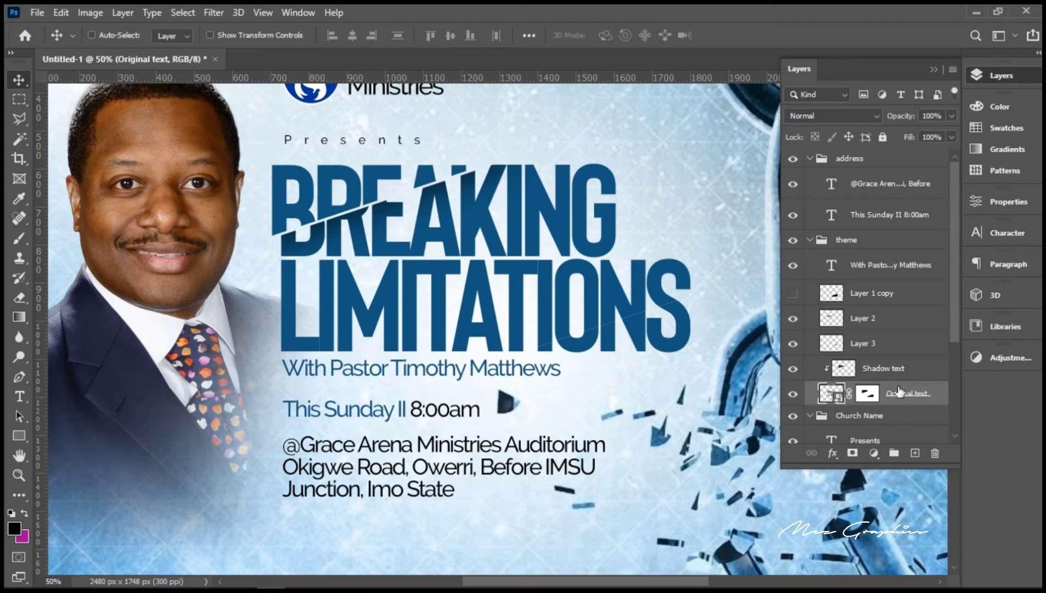
# Step: Nudge Layer 3's ONS piece down and right with the arrow keys to open a slanted gap
pyautogui.click(794, 343)
pyautogui.click(793, 343)
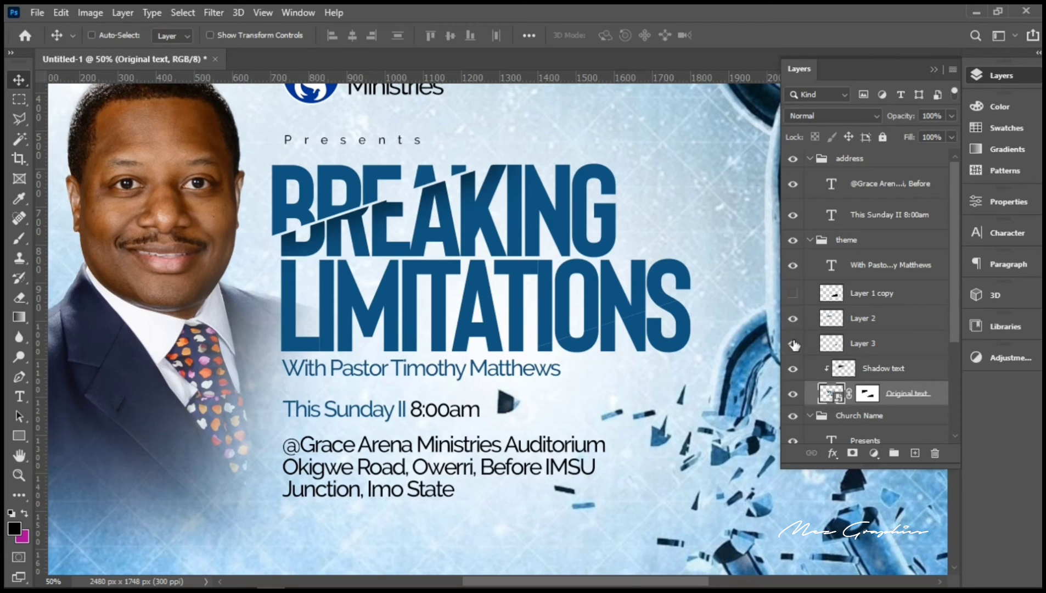
pyautogui.click(866, 350)
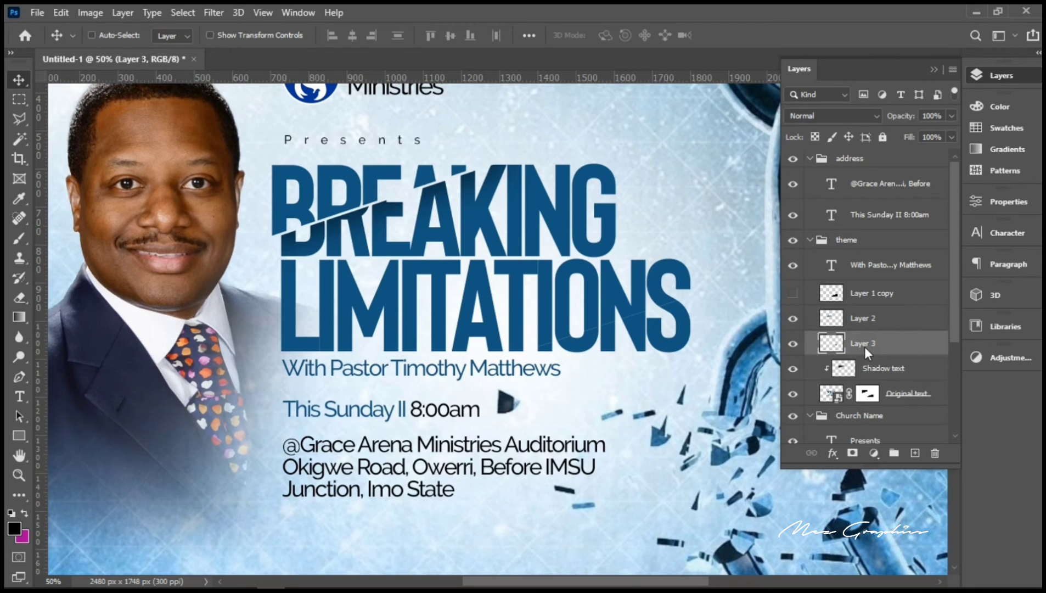
pyautogui.press('Down')
pyautogui.press('Down')
pyautogui.press('Down')
pyautogui.press('Down')
pyautogui.press('Down')
pyautogui.press('Down')
pyautogui.press('Down')
pyautogui.press('Down')
pyautogui.press('Right')
pyautogui.press('Right')
pyautogui.press('Right')
pyautogui.press('Right')
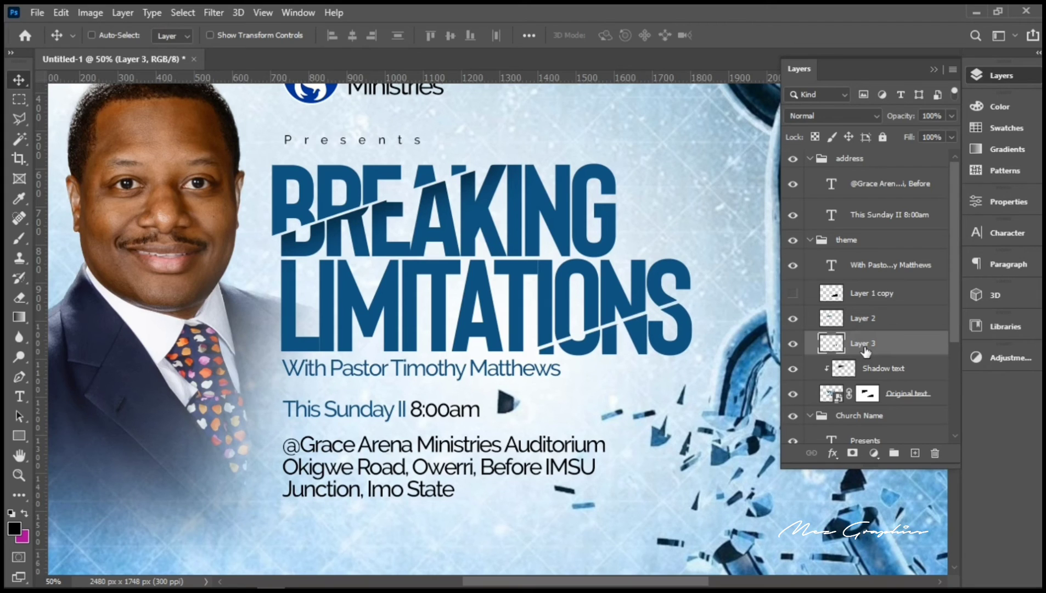
pyautogui.press('Right')
pyautogui.press('Right')
pyautogui.press('Right')
pyautogui.press('Right')
pyautogui.press('Right')
pyautogui.press('Right')
pyautogui.press('Right')
pyautogui.press('Right')
pyautogui.press('Right')
pyautogui.press('Right')
pyautogui.press('Right')
pyautogui.press('Right')
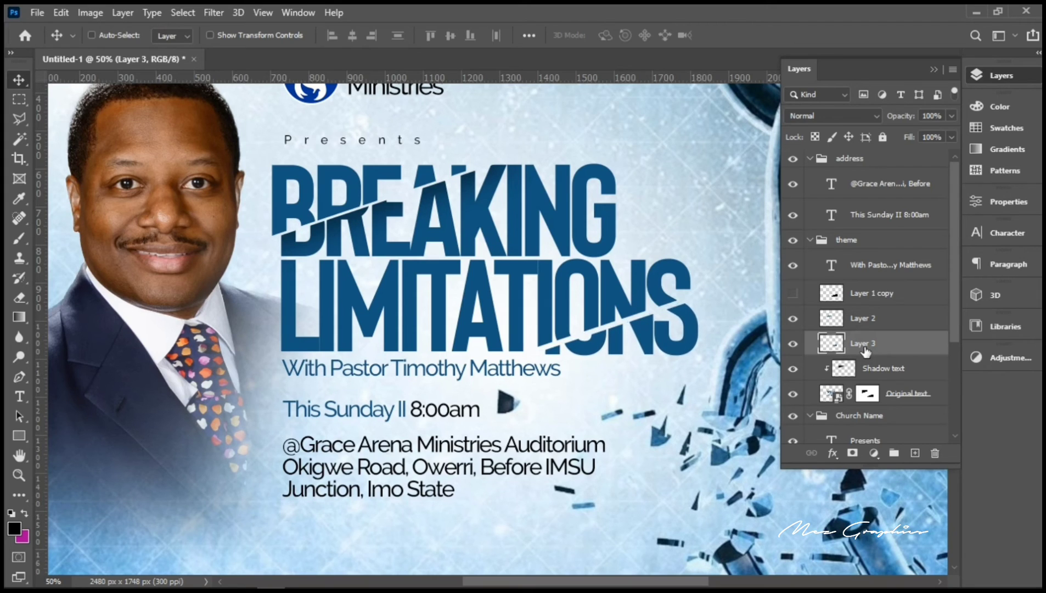
pyautogui.press('Right')
pyautogui.press('Right')
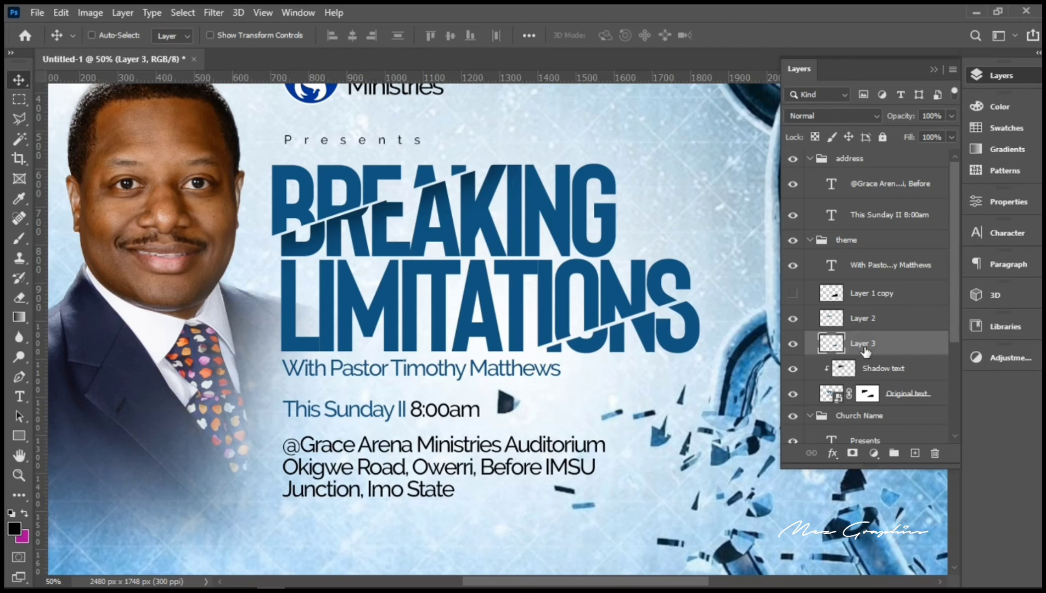
pyautogui.press('Down')
pyautogui.press('Down')
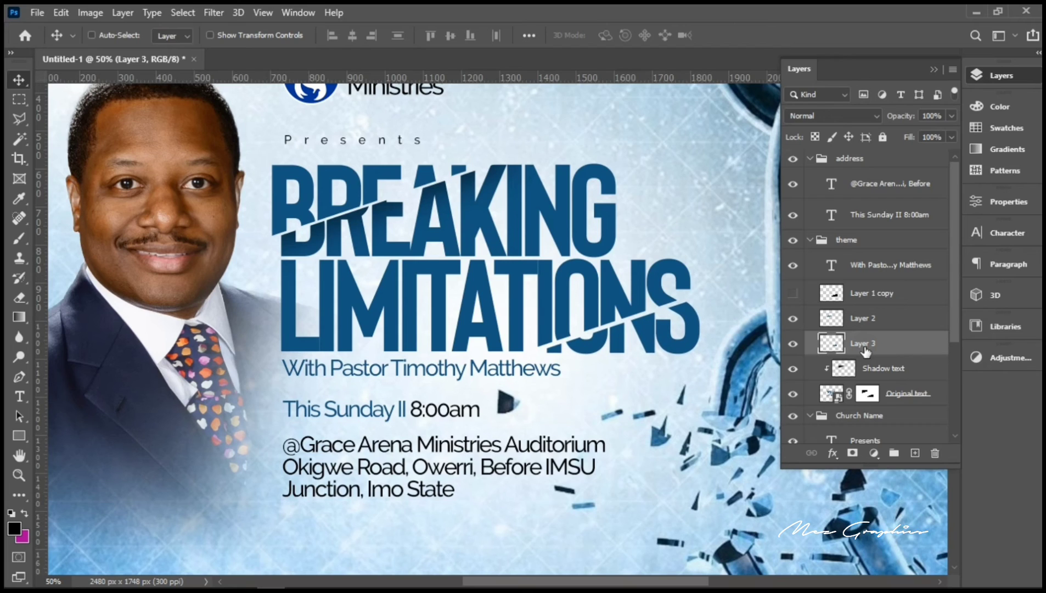
pyautogui.press('Down')
pyautogui.press('Down')
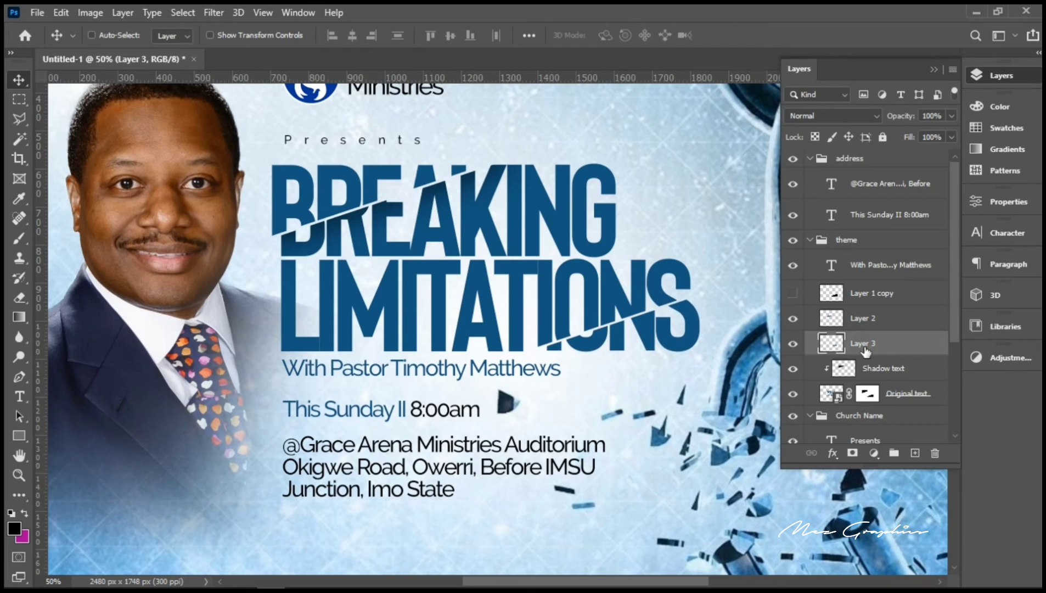
pyautogui.press('Down')
pyautogui.press('Right')
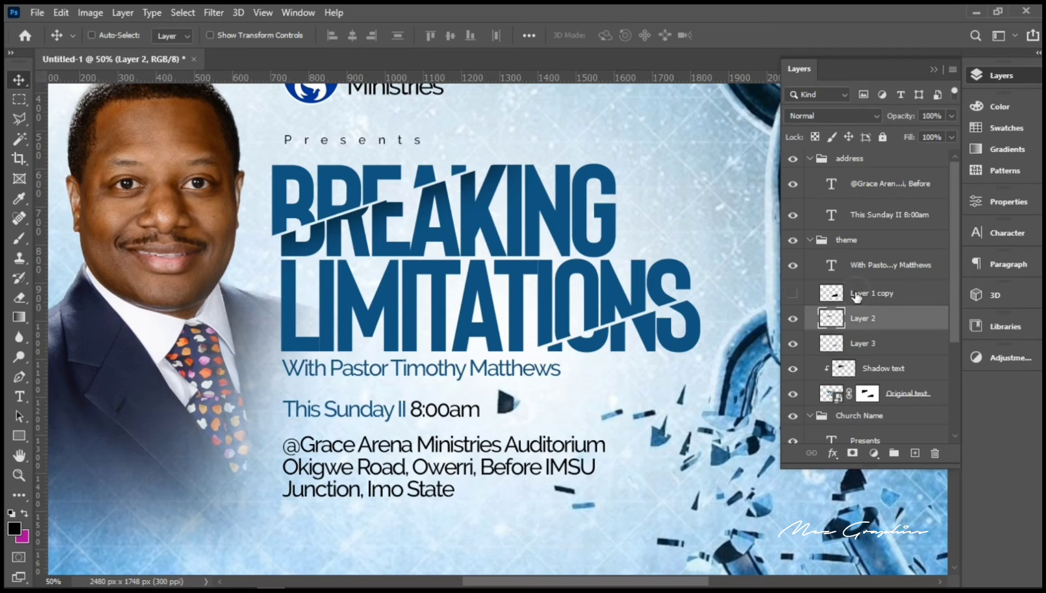
# Step: Show Layer 1 copy, move it above Shadow text, clip it, and nudge it up
pyautogui.click(824, 295)
pyautogui.click(793, 294)
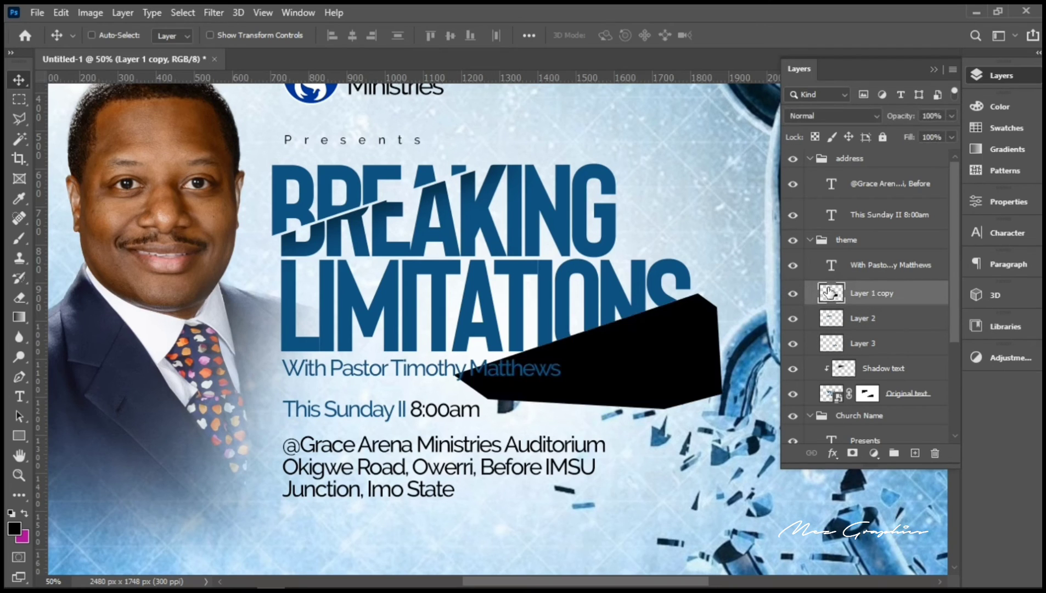
pyautogui.moveTo(866, 299); pyautogui.dragTo(864, 333)
pyautogui.rightClick(868, 327)
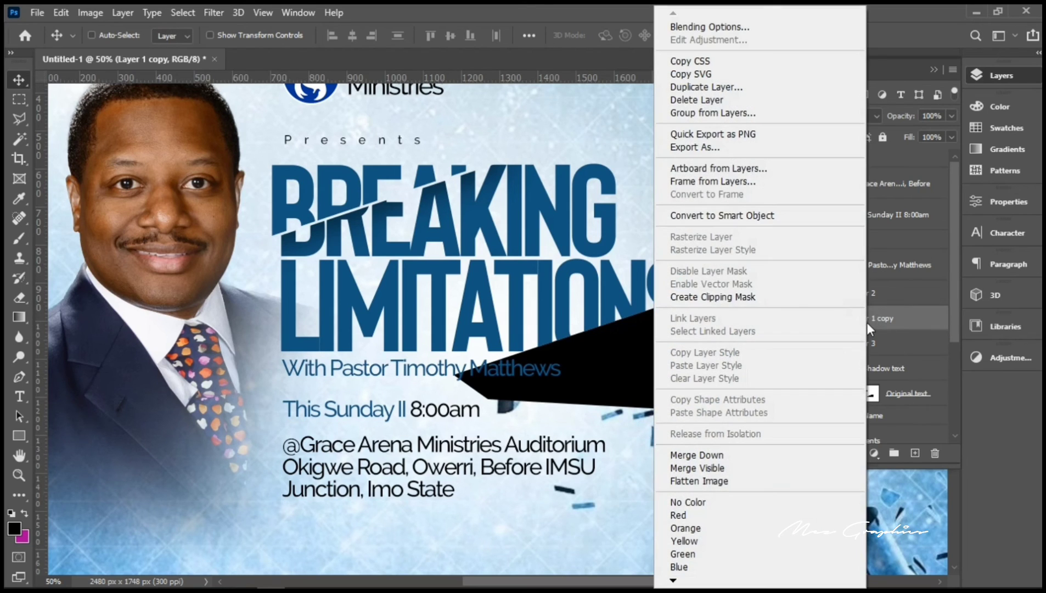
pyautogui.click(893, 325)
pyautogui.moveTo(894, 325); pyautogui.dragTo(892, 358)
pyautogui.rightClick(872, 348)
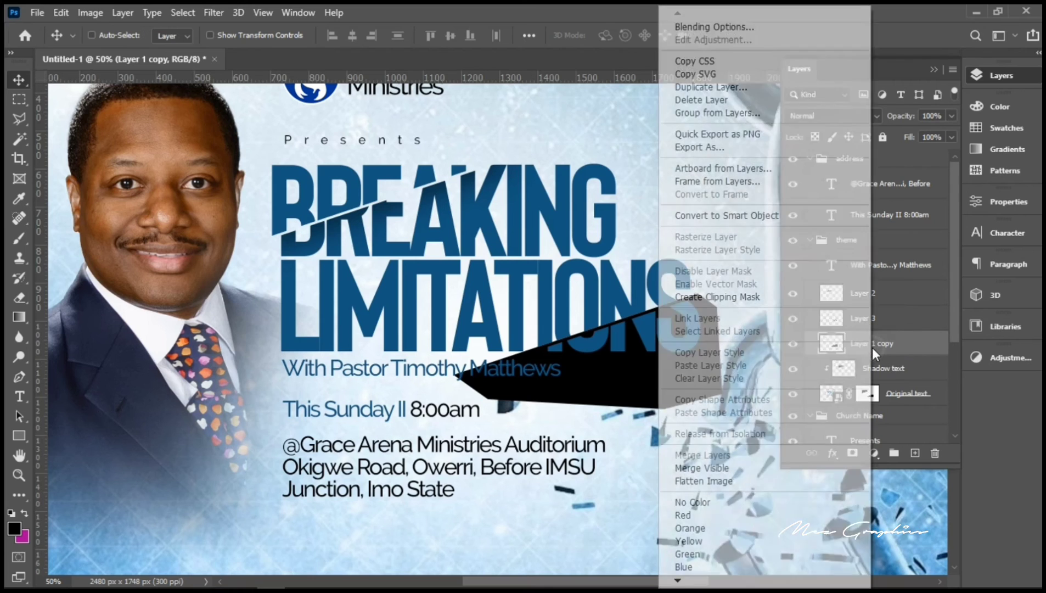
pyautogui.click(745, 297)
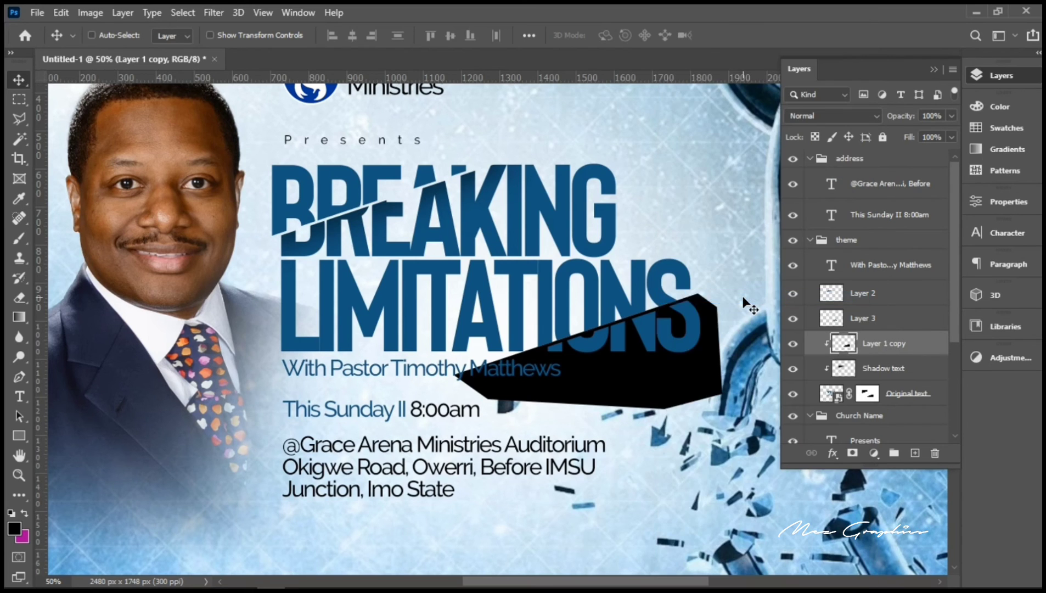
pyautogui.press('Up')
pyautogui.press('Up')
pyautogui.press('Up')
pyautogui.press('Up')
pyautogui.press('Up')
pyautogui.press('Up')
pyautogui.press('Up')
pyautogui.press('Up')
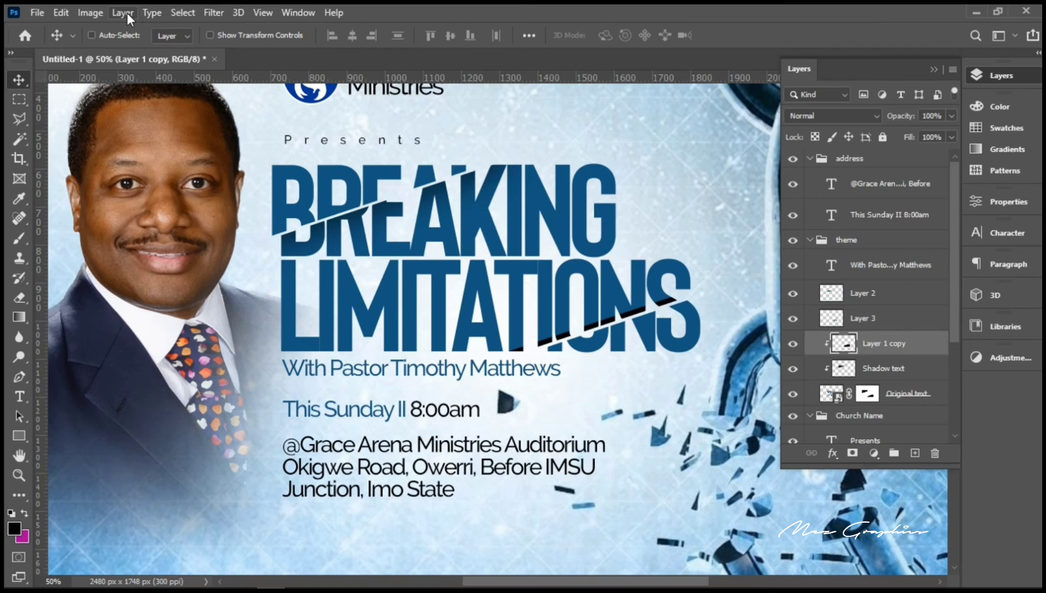
# Step: Apply a 36-pixel Gaussian Blur to Layer 1 copy's black cut shape
pyautogui.click(212, 12)
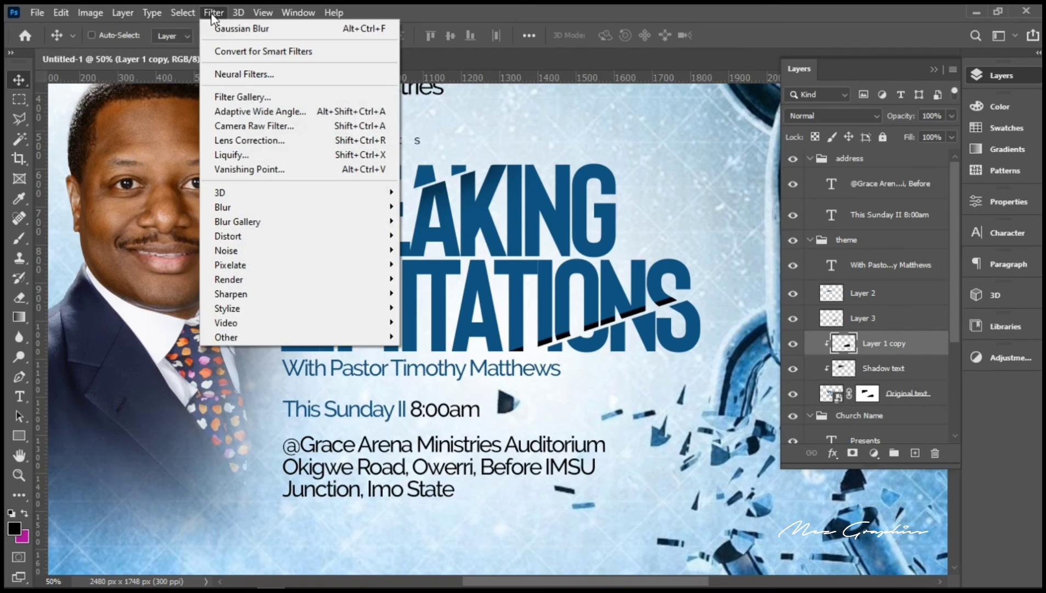
pyautogui.moveTo(285, 207)
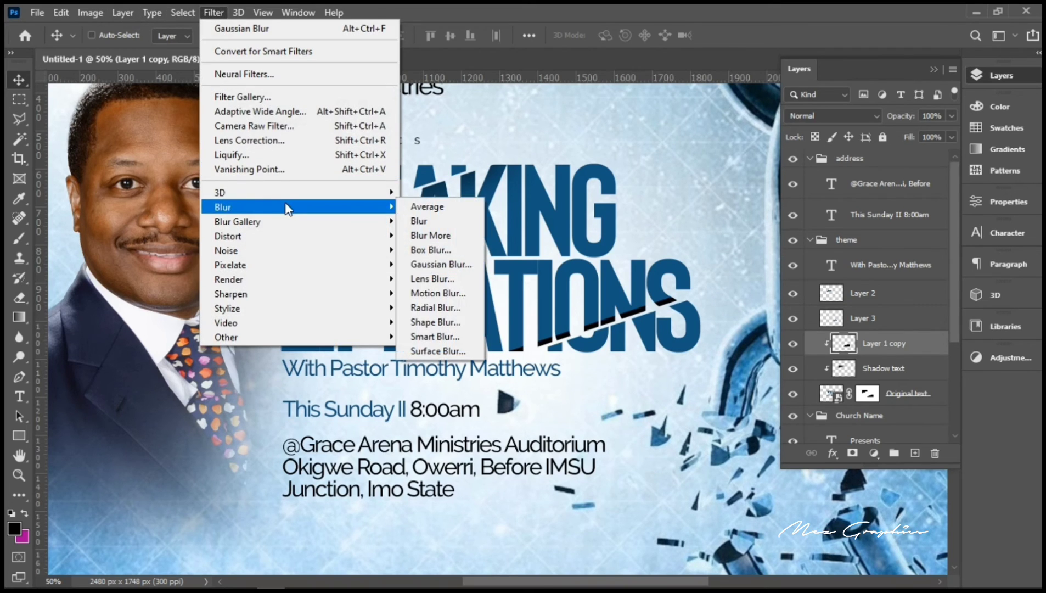
pyautogui.click(455, 266)
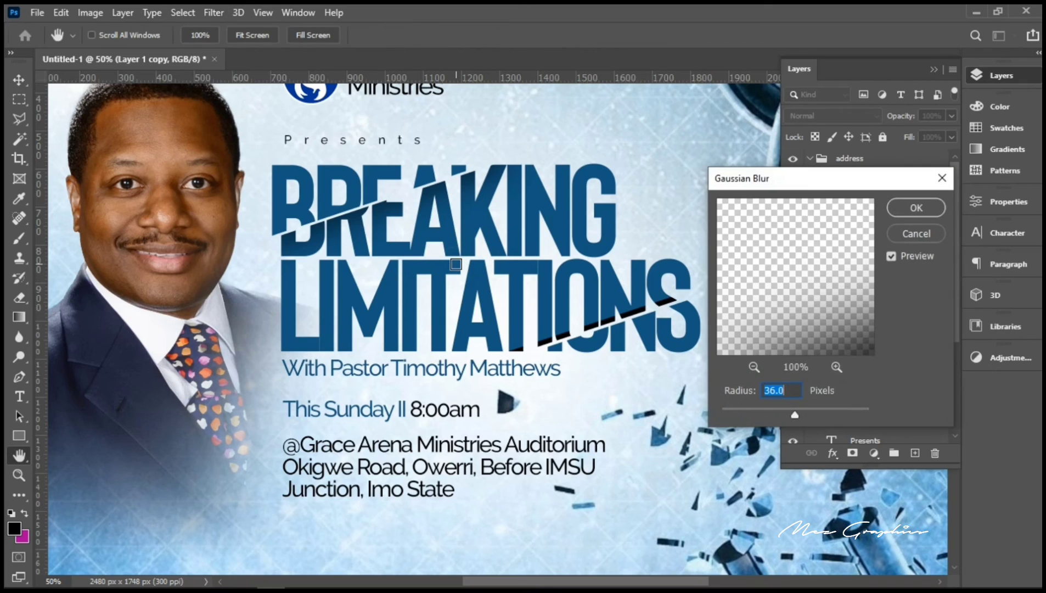
pyautogui.click(908, 212)
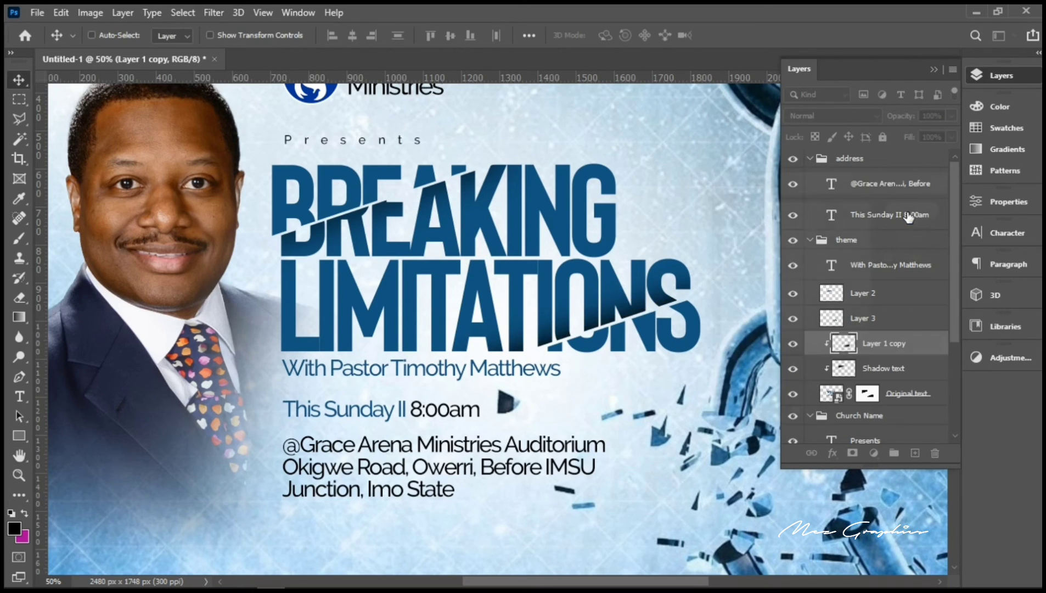
# Step: Set the blurred cut-shape layer's fill to 60%
pyautogui.click(875, 369)
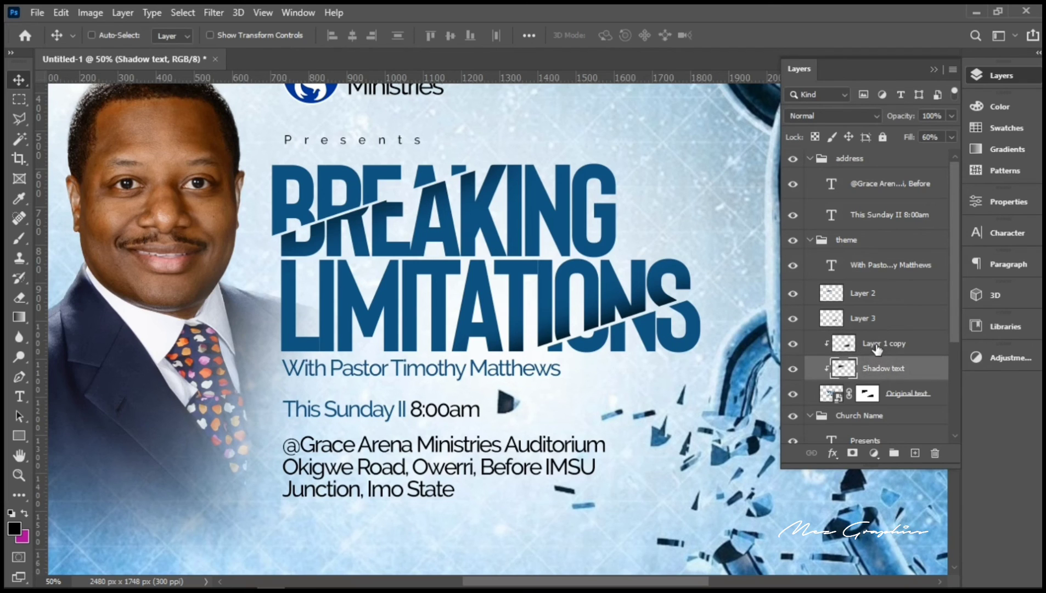
pyautogui.click(877, 347)
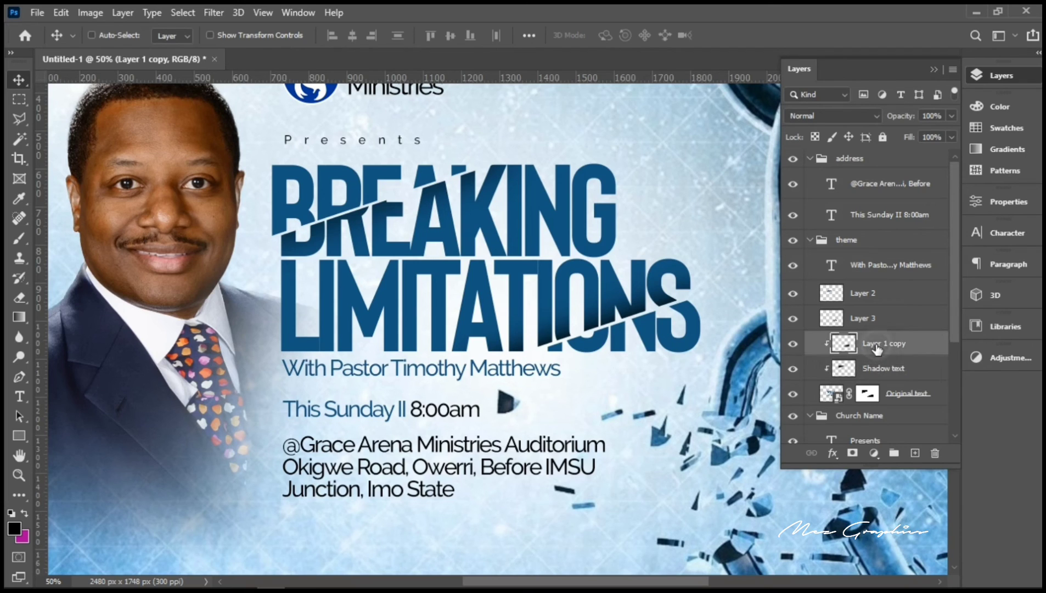
pyautogui.click(942, 137)
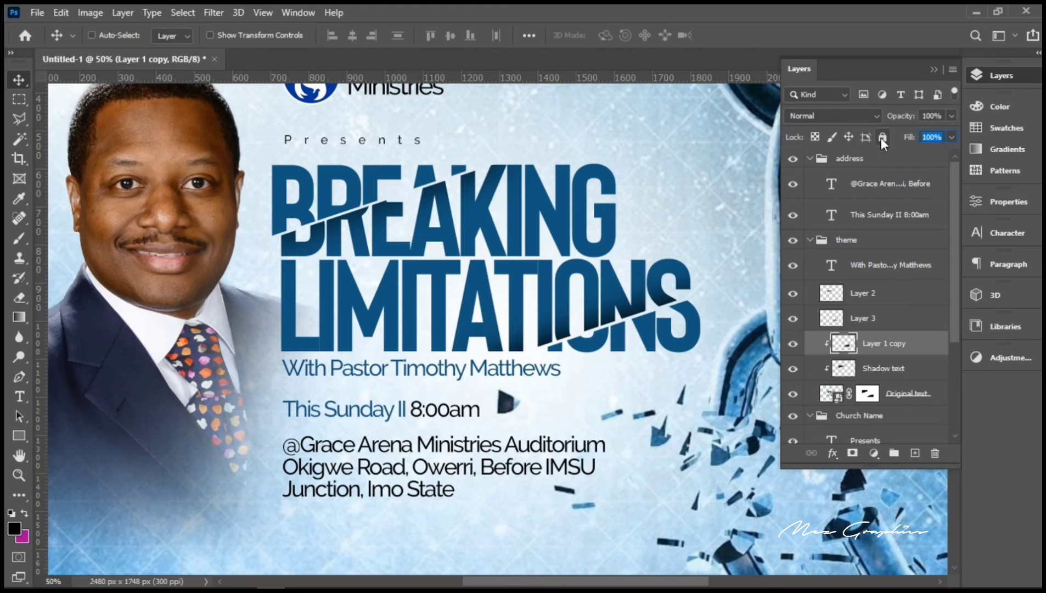
pyautogui.write('60')
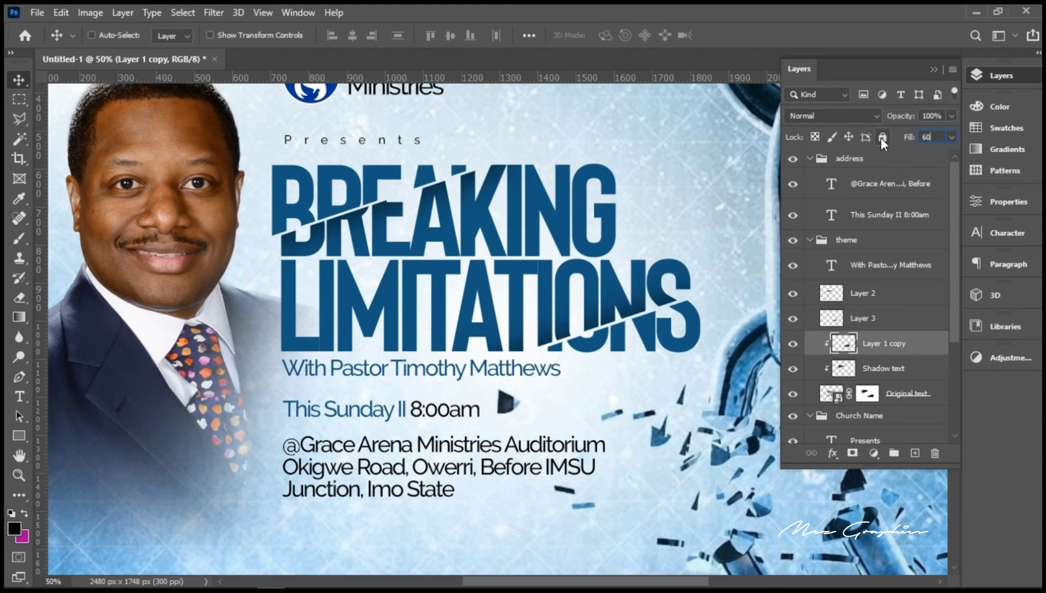
pyautogui.press('Return')
pyautogui.click(867, 326)
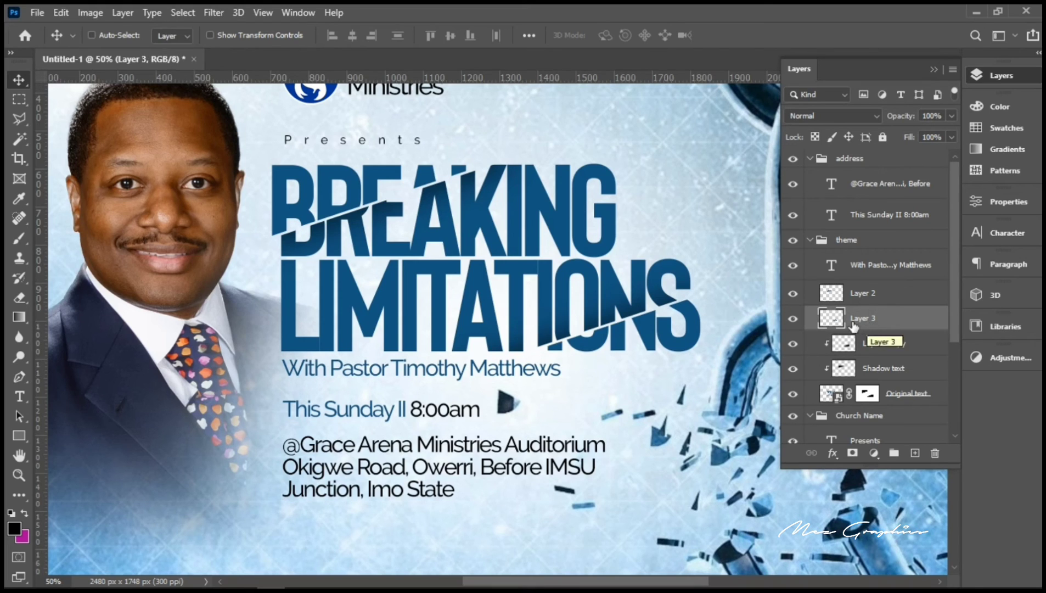
# Step: Rename Layer 3 to 'Text copy 2', Layer 1 copy to 'Shadow Text 2', and Layer 2 to 'Text Copy 1'
pyautogui.doubleClick(860, 323)
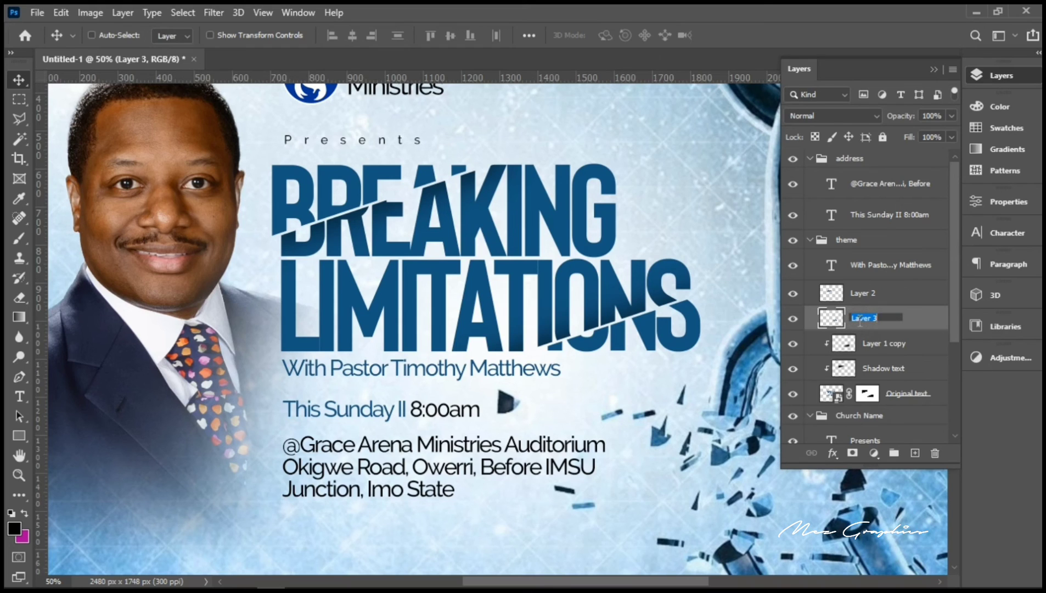
pyautogui.write('Text copy 2')
pyautogui.doubleClick(880, 344)
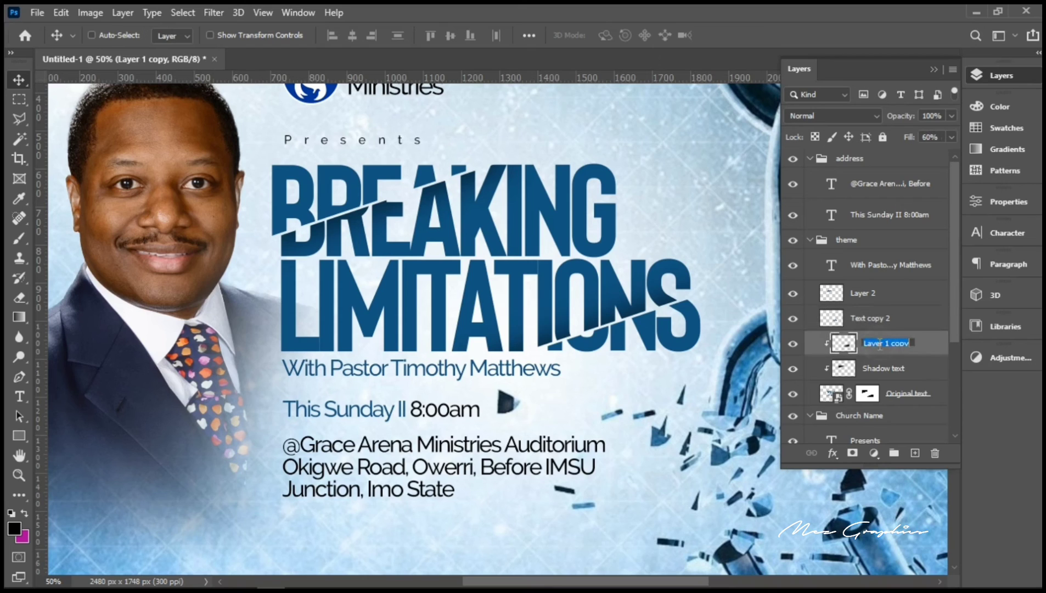
pyautogui.write('Shadow Text 2')
pyautogui.click(877, 323)
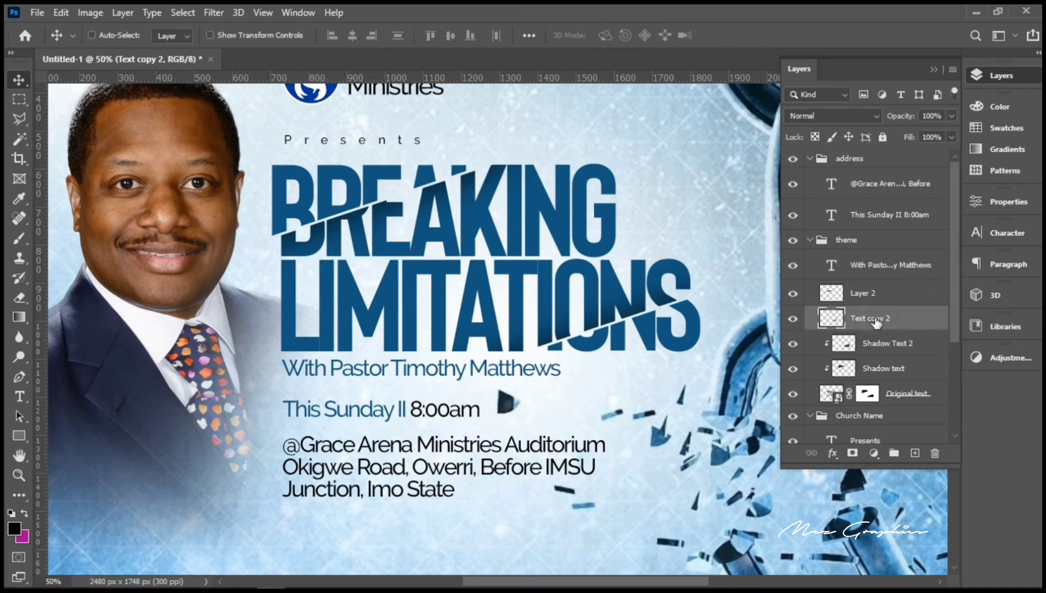
pyautogui.doubleClick(862, 294)
pyautogui.write('Tex')
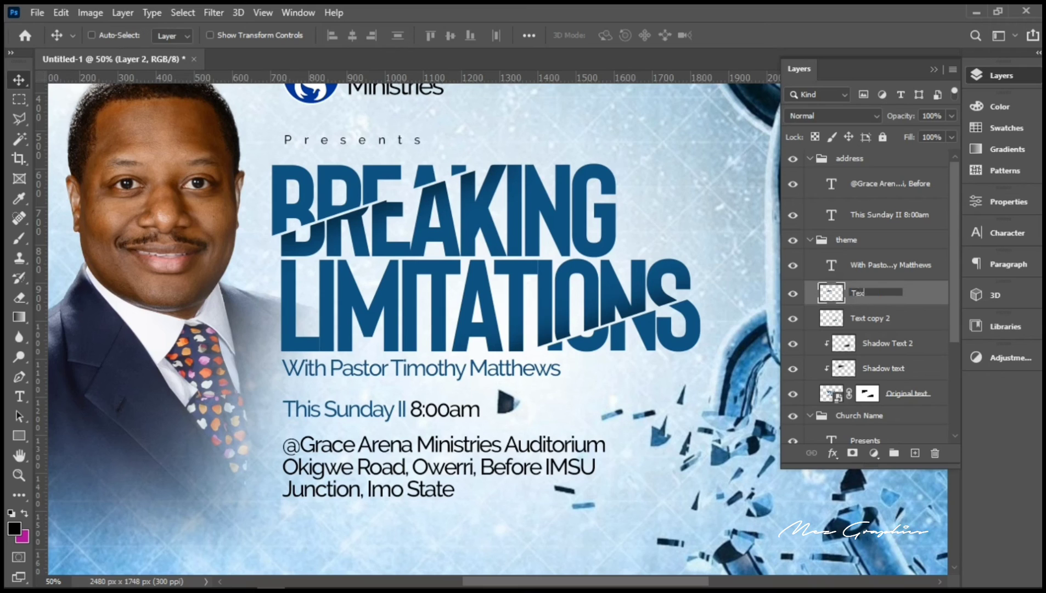
pyautogui.write('t Copy 1')
pyautogui.press('Return')
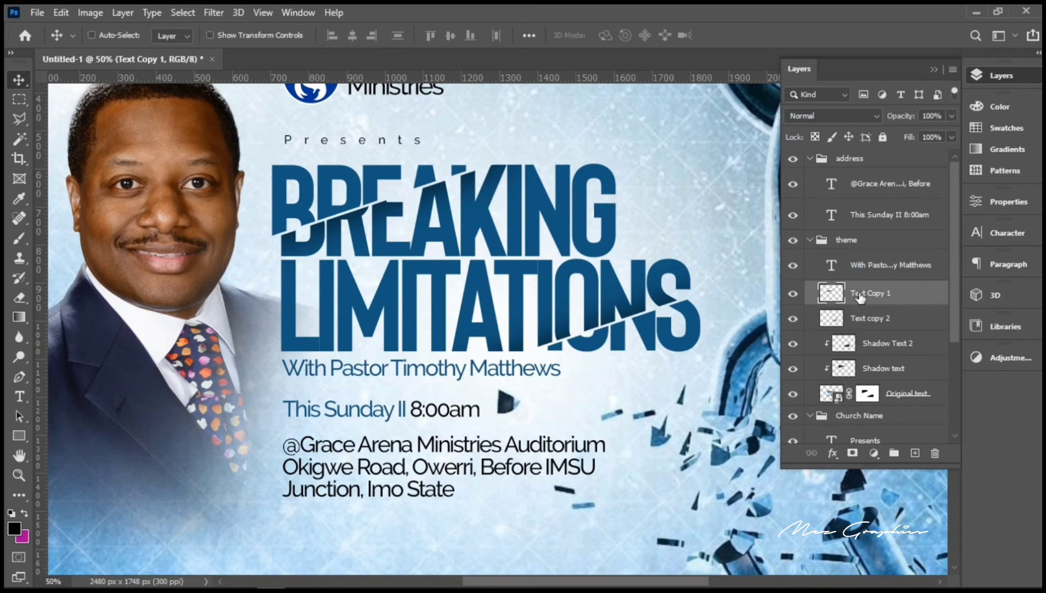
# Step: Group the five headline layers into Group 1 and convert it to a smart object
pyautogui.keyDown('ctrl'); pyautogui.click(897, 323); pyautogui.keyUp('ctrl')
pyautogui.keyDown('ctrl'); pyautogui.click(887, 345); pyautogui.keyUp('ctrl')
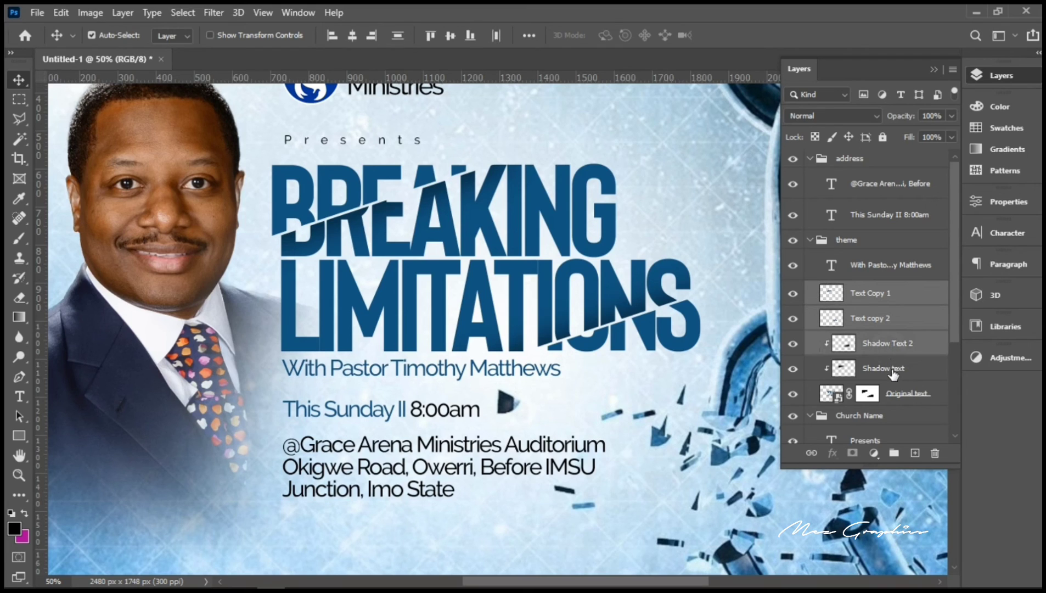
pyautogui.keyDown('ctrl'); pyautogui.click(893, 373); pyautogui.keyUp('ctrl')
pyautogui.keyDown('ctrl'); pyautogui.click(897, 395); pyautogui.keyUp('ctrl')
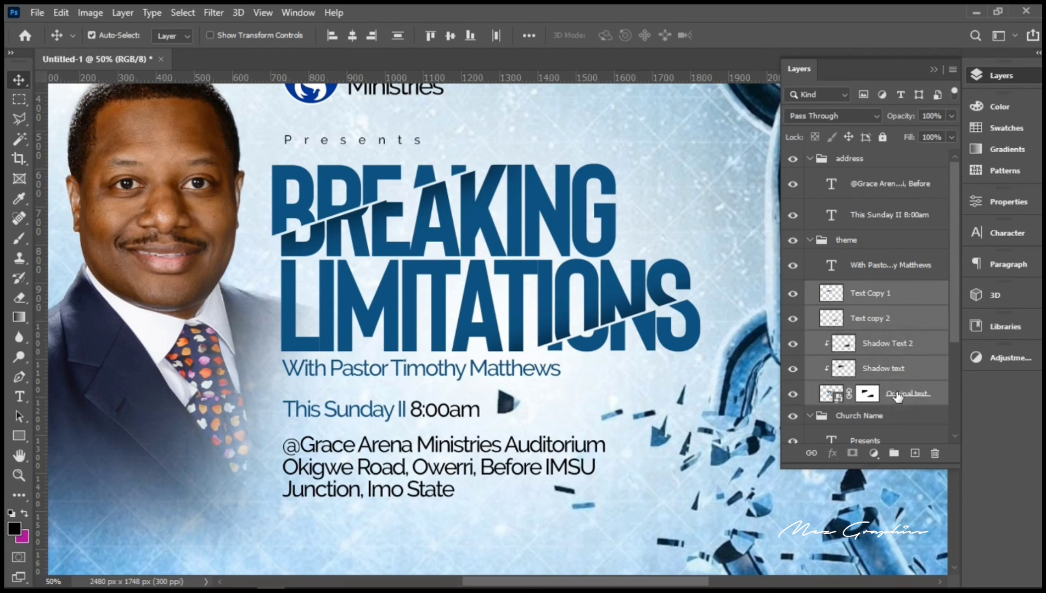
pyautogui.hotkey('ctrl', 'g')
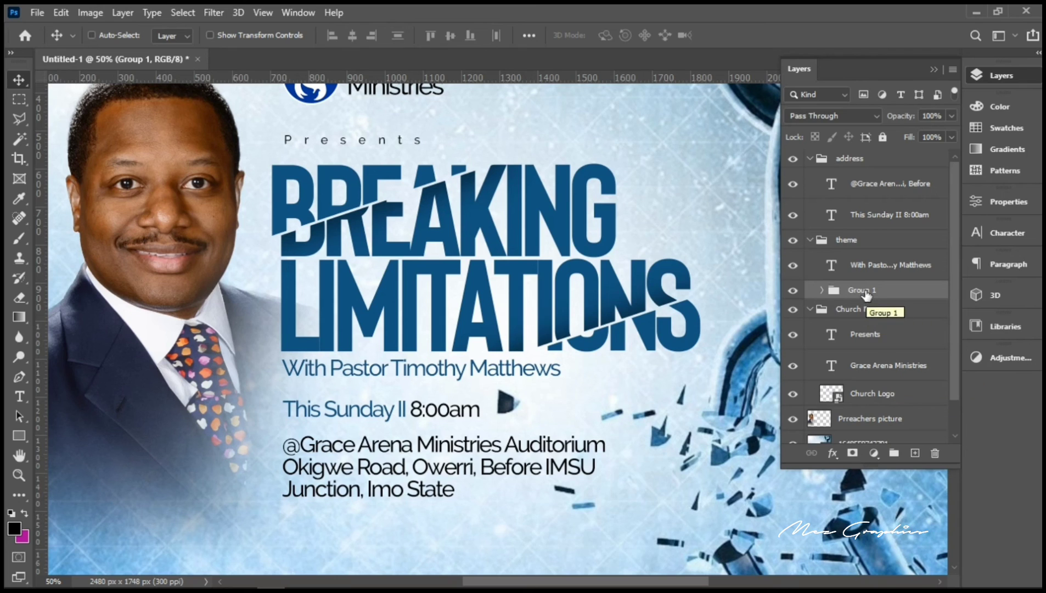
pyautogui.rightClick(865, 290)
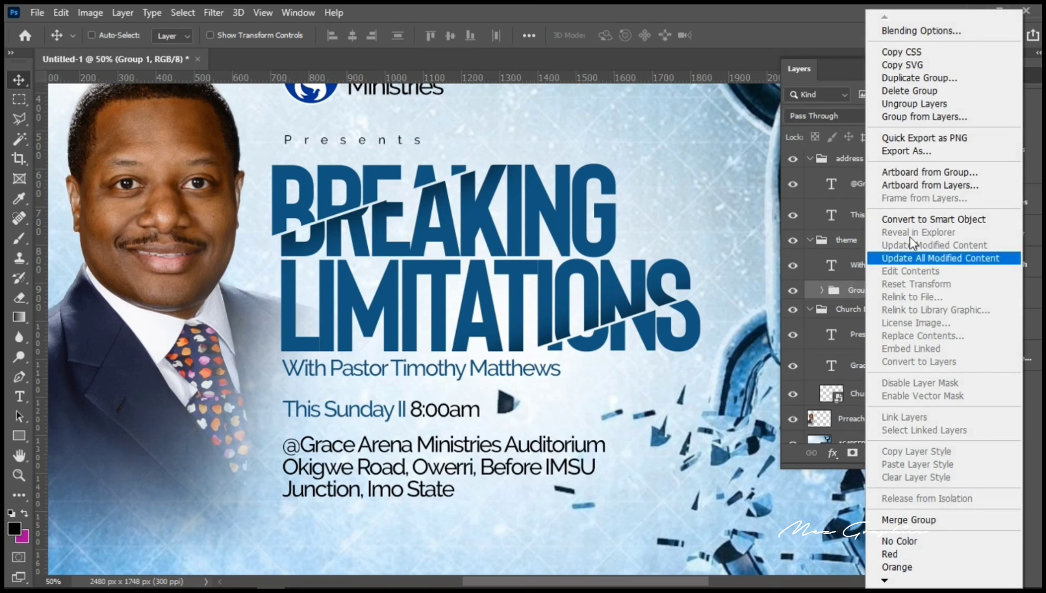
pyautogui.click(923, 219)
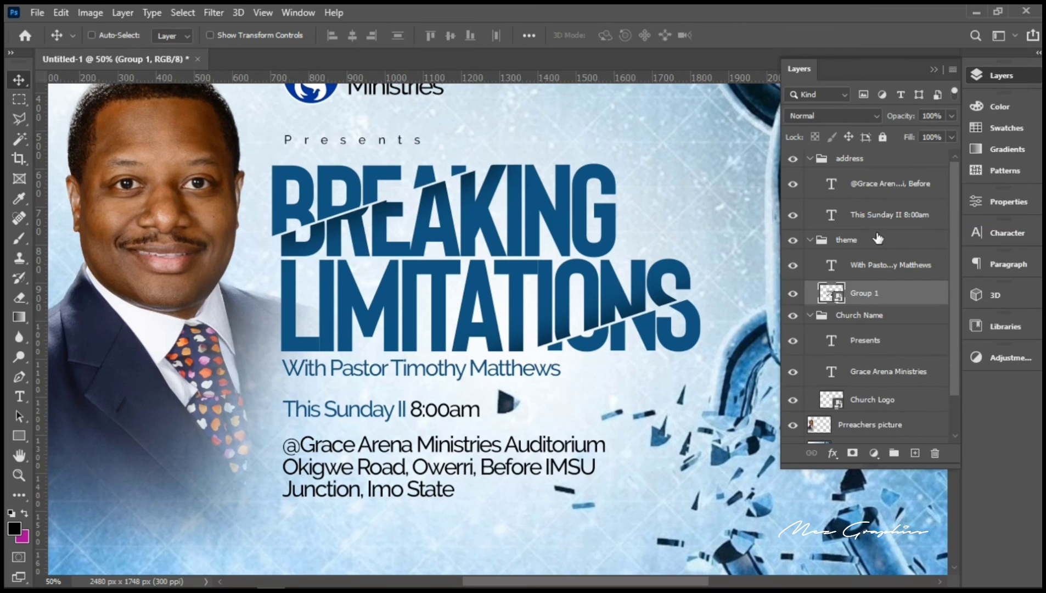
pyautogui.click(19, 474)
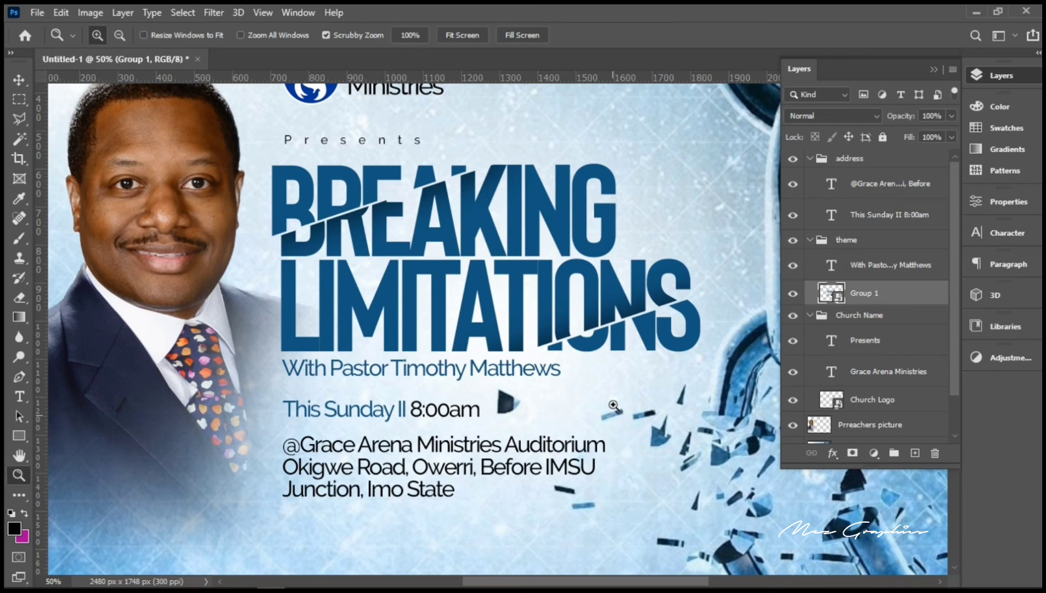
# Step: Zoom out to see the whole flyer, then back in to 25%
pyautogui.press('alt')
pyautogui.keyDown('alt'); pyautogui.click(538, 348); pyautogui.keyUp('alt')
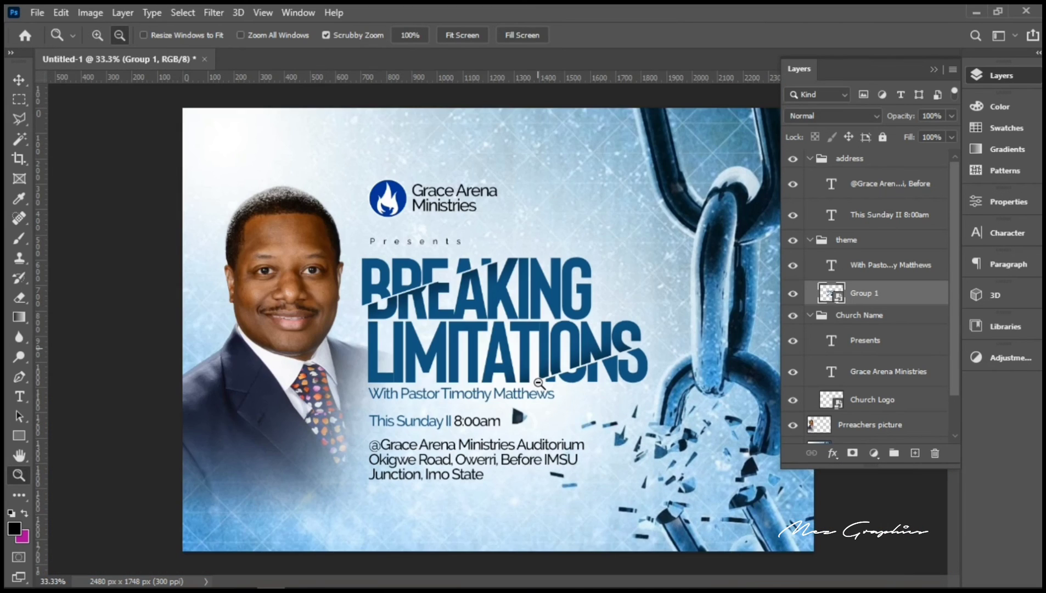
pyautogui.keyDown('alt'); pyautogui.click(539, 379); pyautogui.keyUp('alt')
pyautogui.keyDown('alt'); pyautogui.click(538, 382); pyautogui.keyUp('alt')
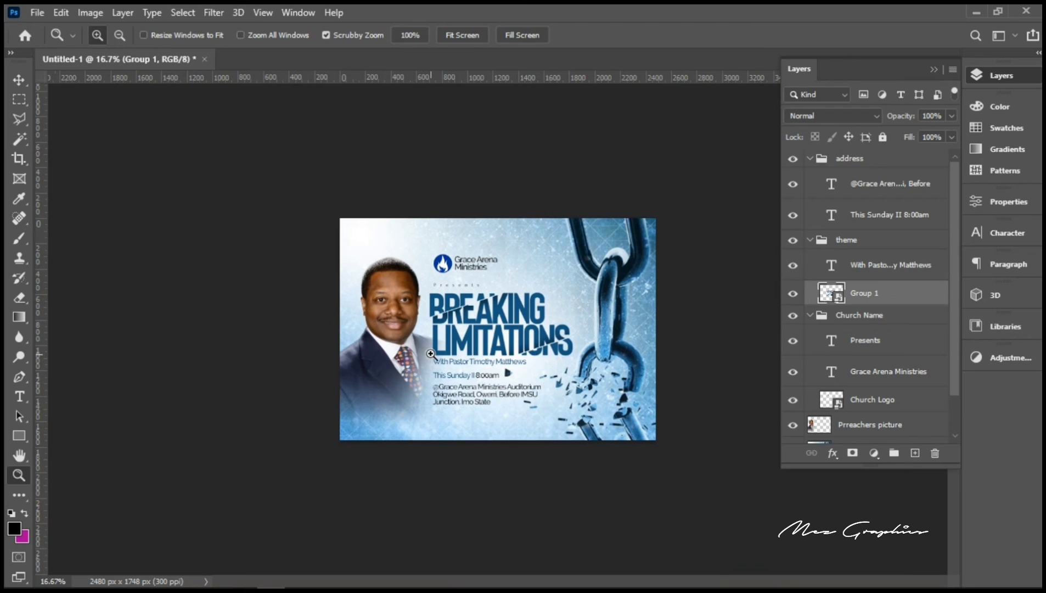
pyautogui.click(465, 314)
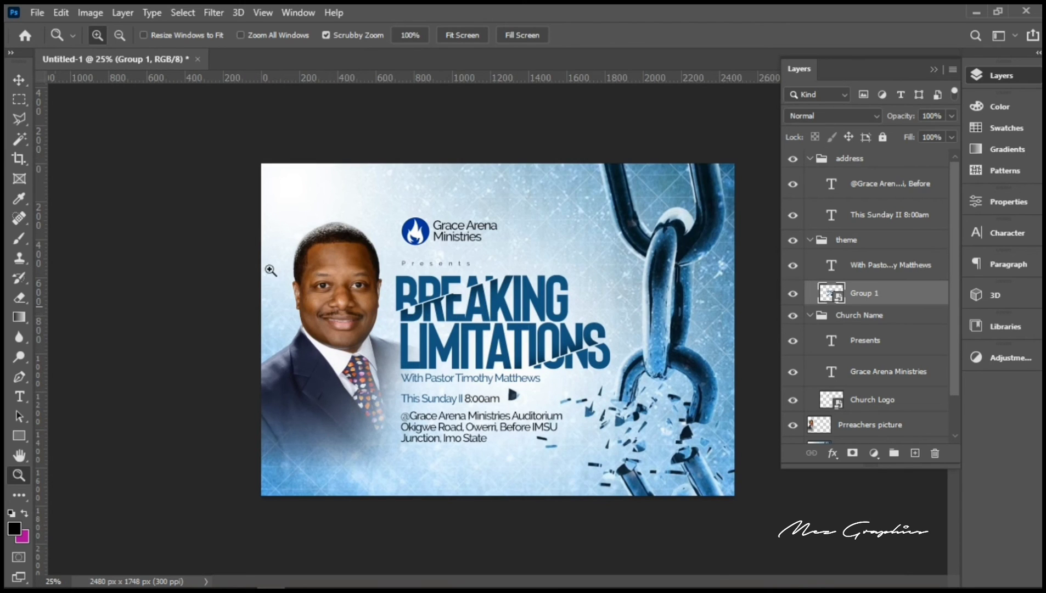
# Step: Pick the Preachers picture layer on the canvas and nudge the photo slightly into place
pyautogui.click(17, 82)
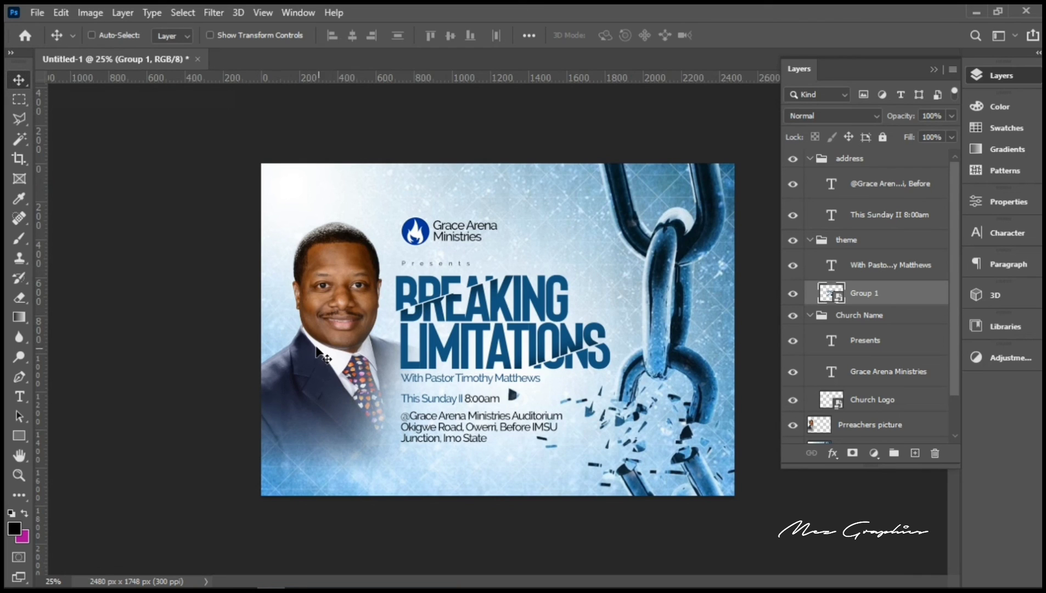
pyautogui.rightClick(325, 321)
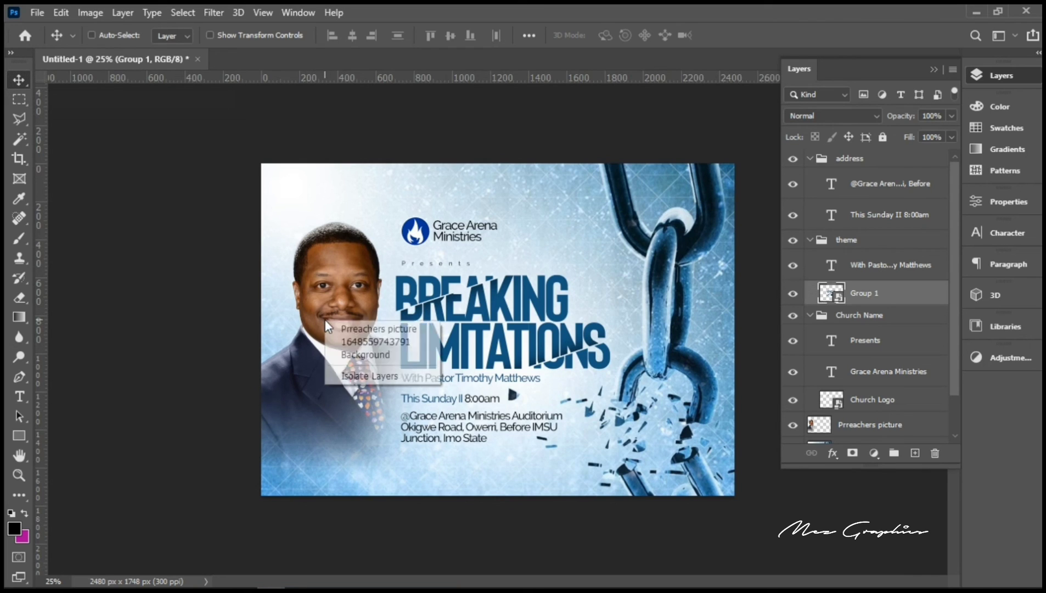
pyautogui.click(353, 328)
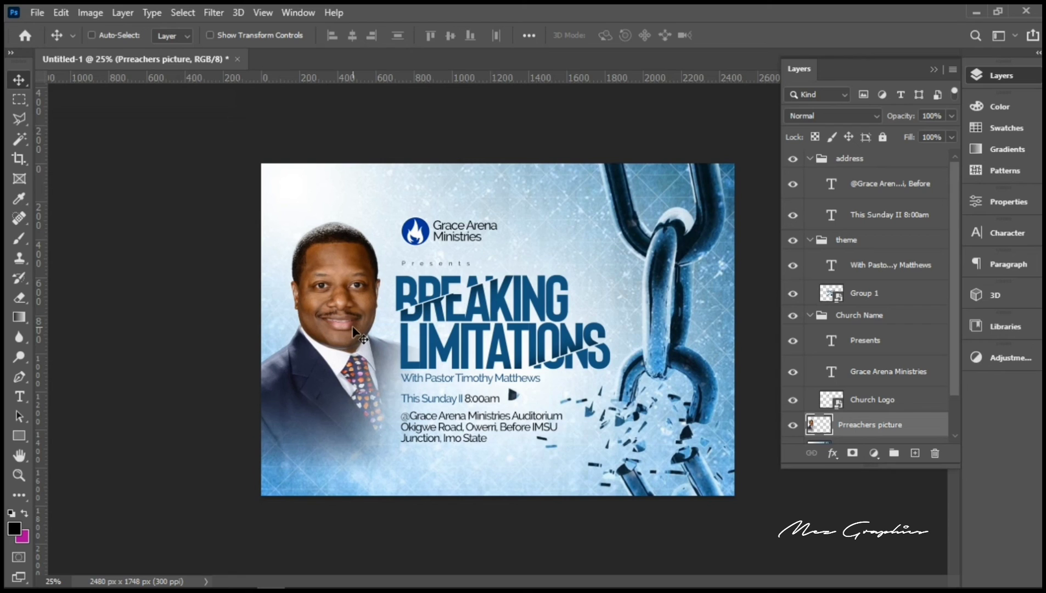
pyautogui.moveTo(352, 327); pyautogui.dragTo(355, 327)
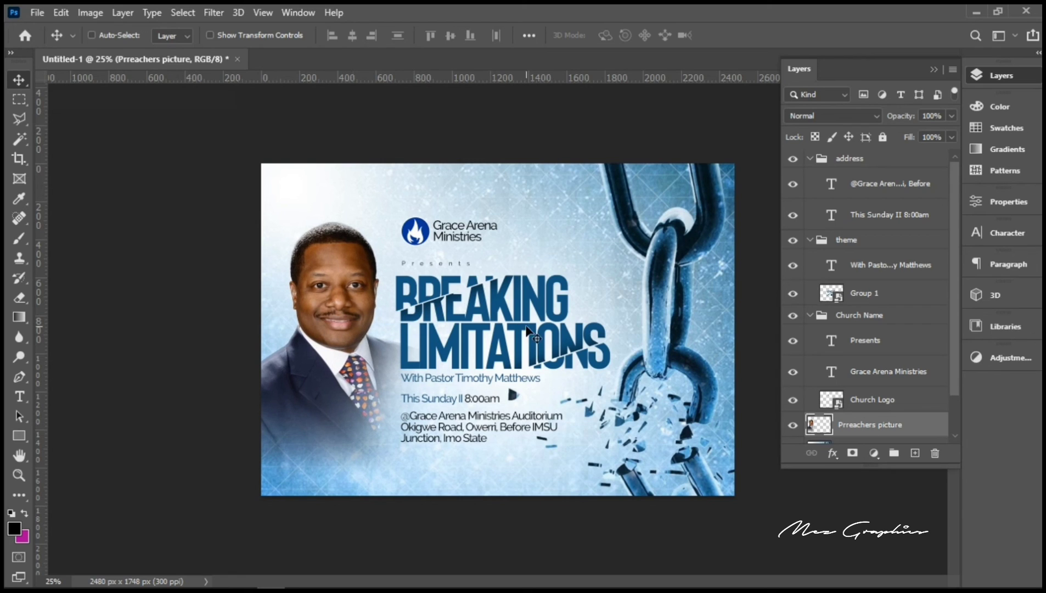
# Step: Rasterize the bottom background image layer, with the Spot Healing Brush ready
pyautogui.rightClick(658, 337)
pyautogui.click(677, 344)
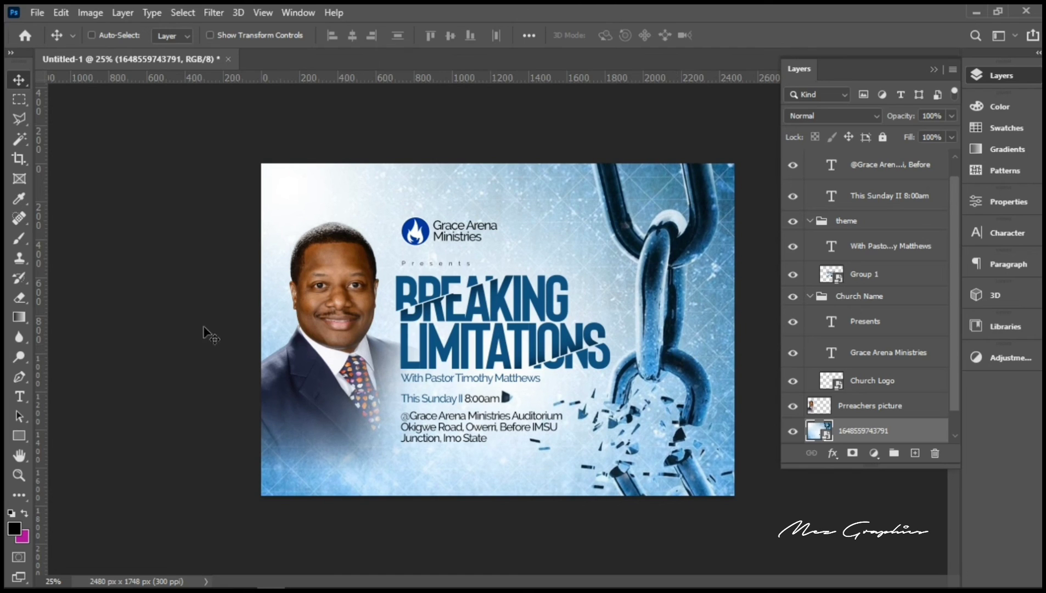
pyautogui.click(19, 100)
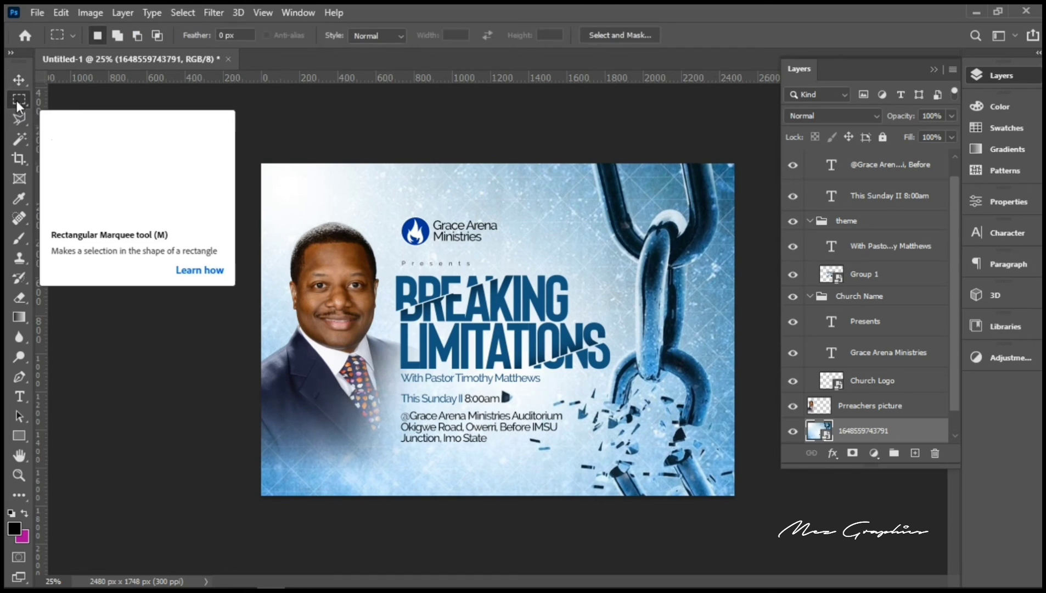
pyautogui.click(20, 218)
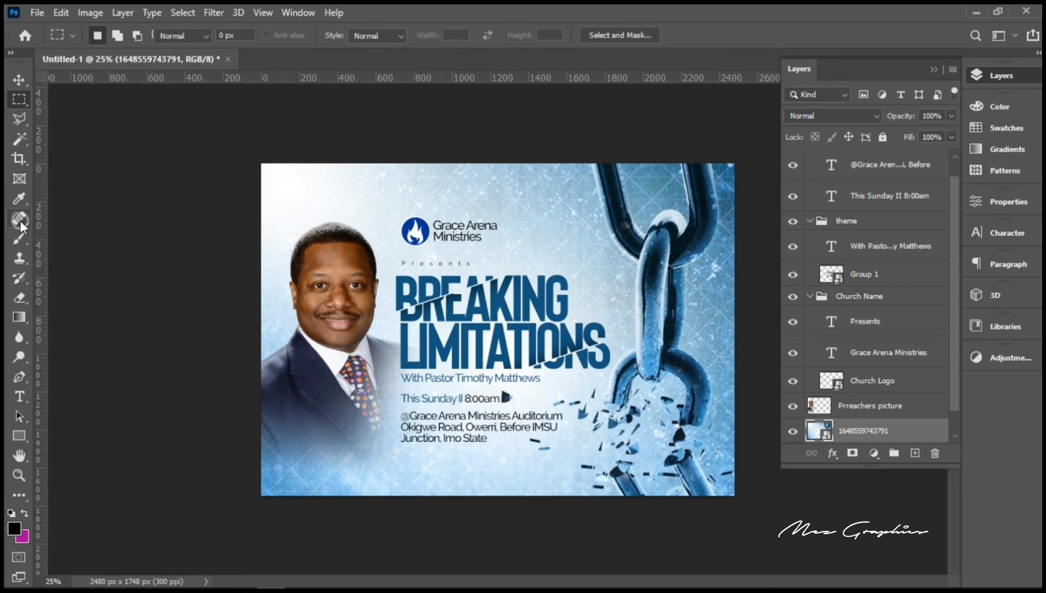
pyautogui.rightClick(864, 431)
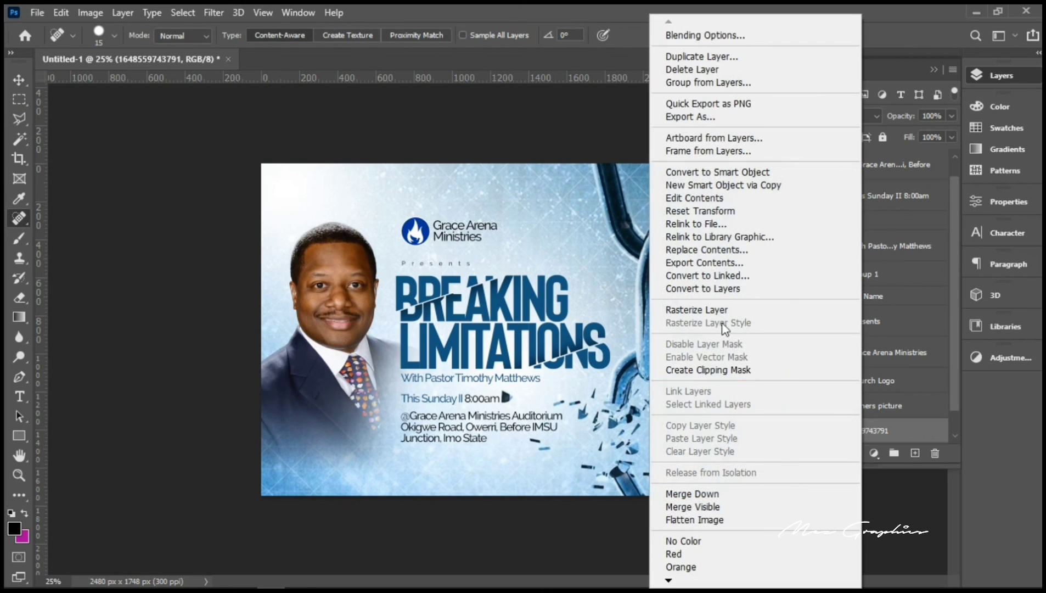
pyautogui.click(714, 303)
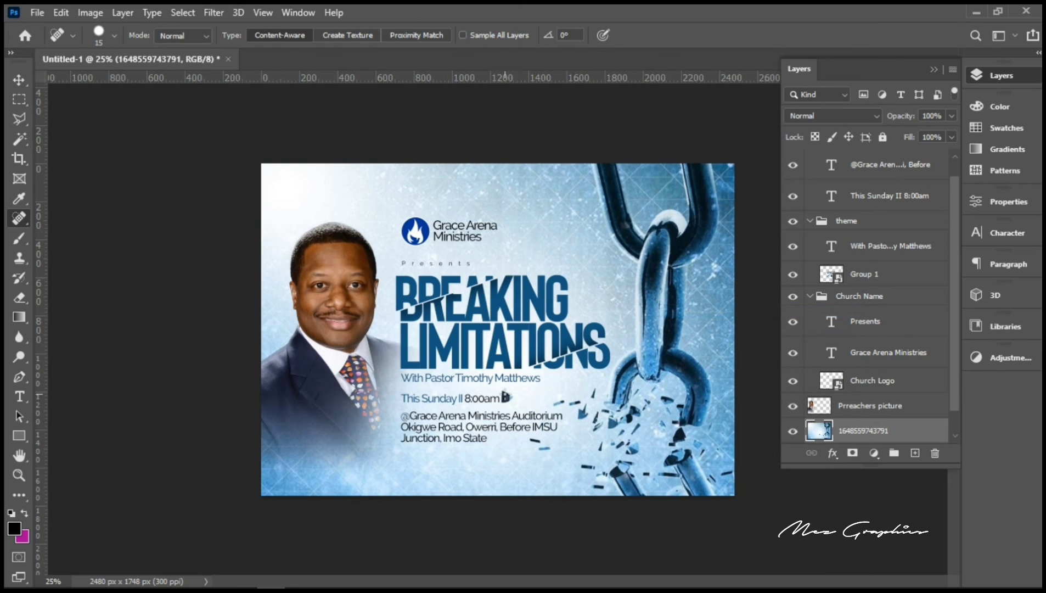
# Step: Heal away the stray mark after 8:00am with a slightly larger brush, then collapse the Layers panel
pyautogui.press(']')
pyautogui.press(']')
pyautogui.press(']')
pyautogui.press(']')
pyautogui.press(']')
pyautogui.press(']')
pyautogui.press(']')
pyautogui.press(']')
pyautogui.press(']')
pyautogui.press(']')
pyautogui.click(505, 394)
pyautogui.click(11, 82)
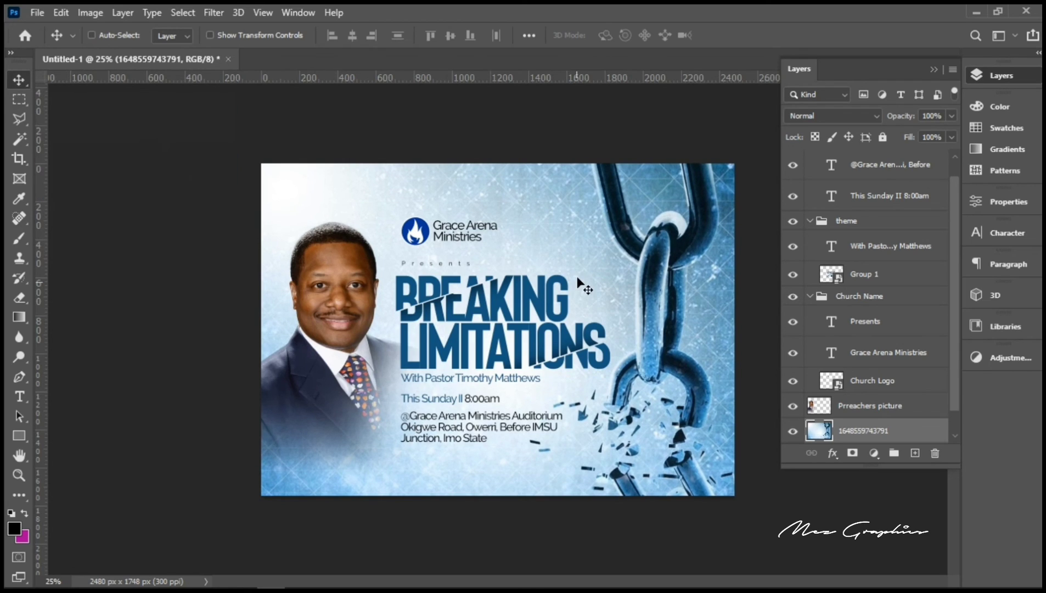
pyautogui.click(983, 75)
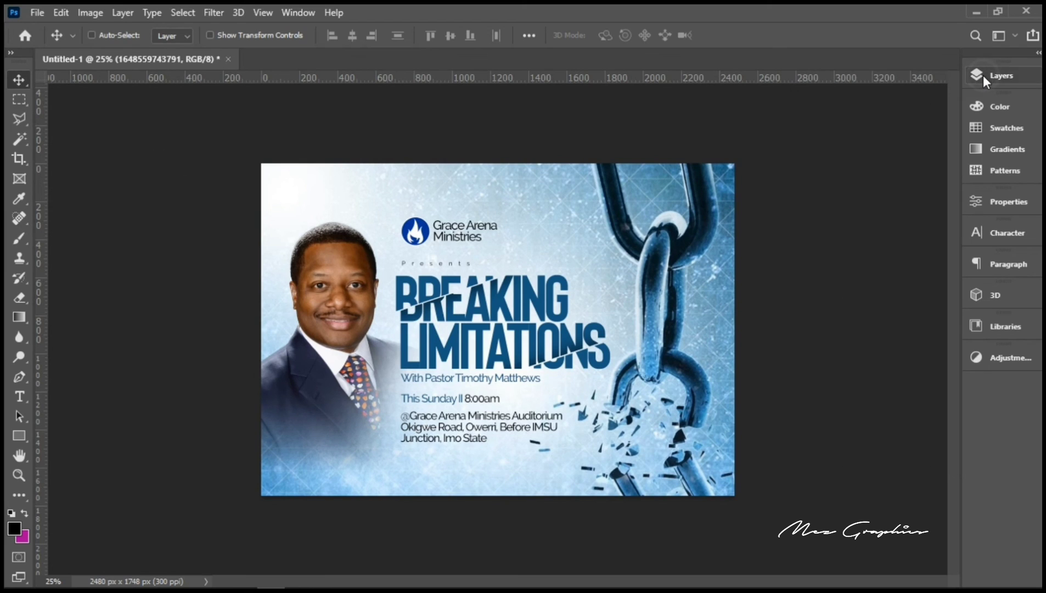
# Step: Zoom in on the flyer and hide the rulers with Ctrl+R
pyautogui.click(19, 475)
pyautogui.click(443, 394)
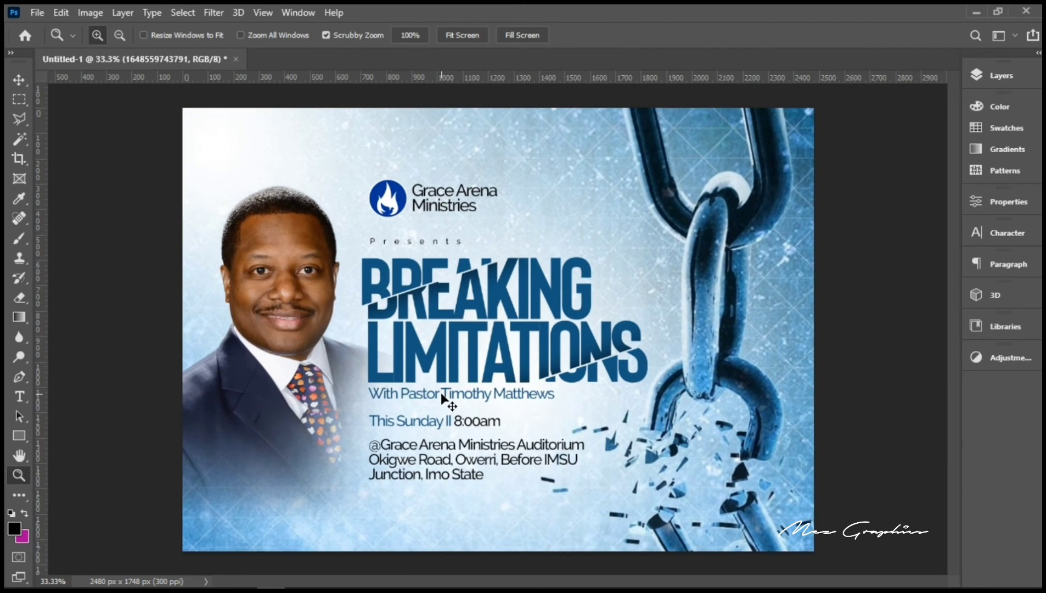
pyautogui.hotkey('ctrl', 'r')
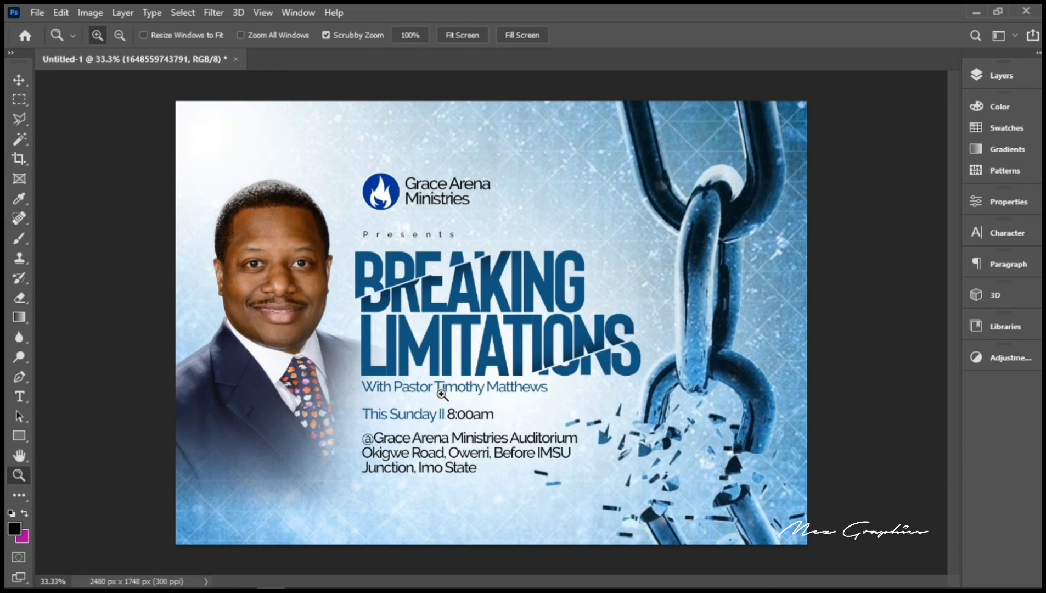
# Step: Reopen the Layers panel and pick the Eraser with a smaller brush on the preacher picture layer
pyautogui.click(18, 300)
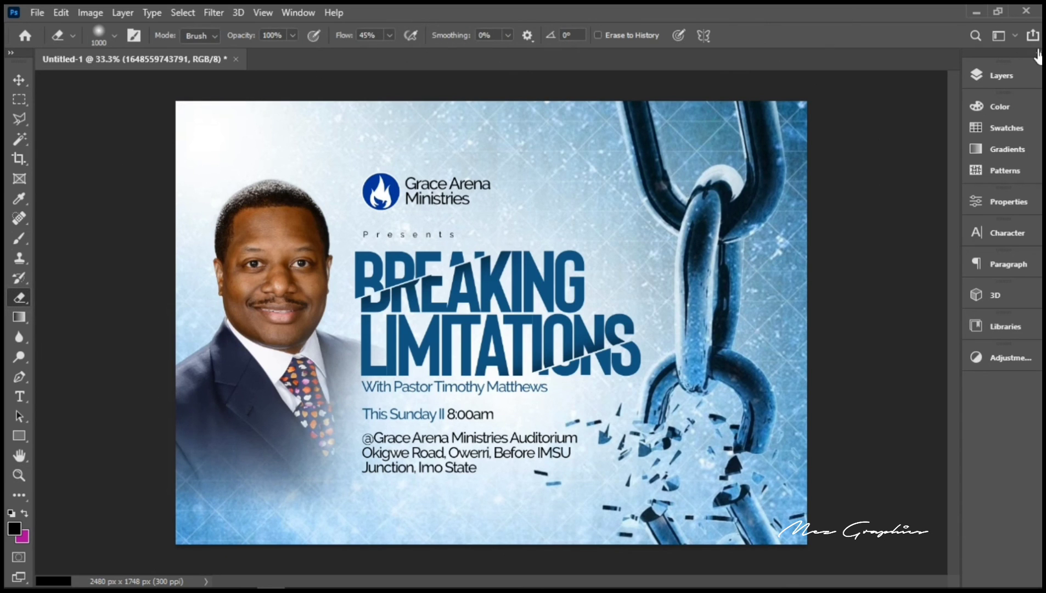
pyautogui.click(1003, 75)
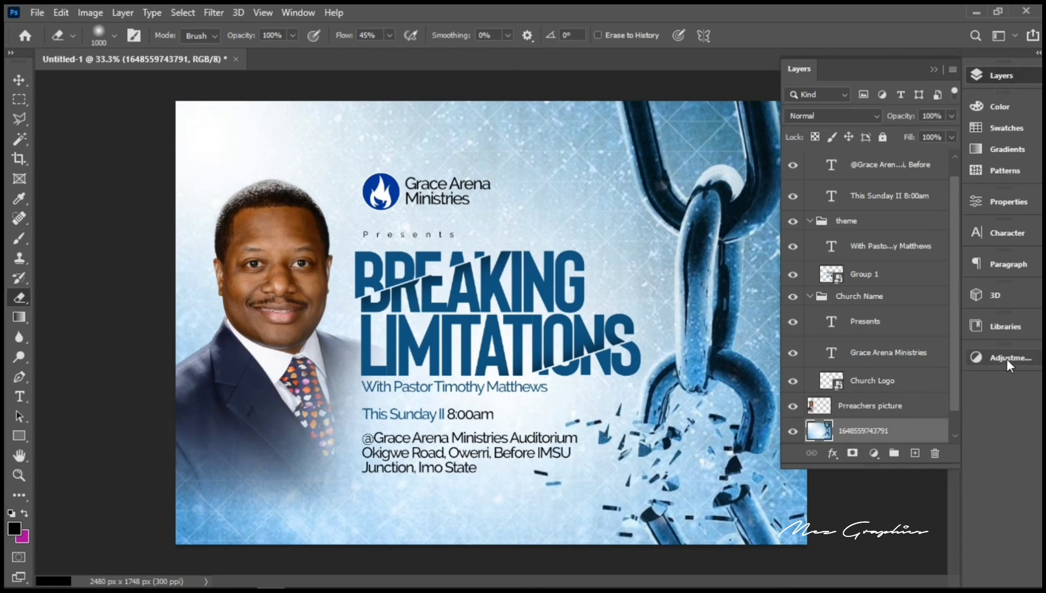
pyautogui.click(861, 406)
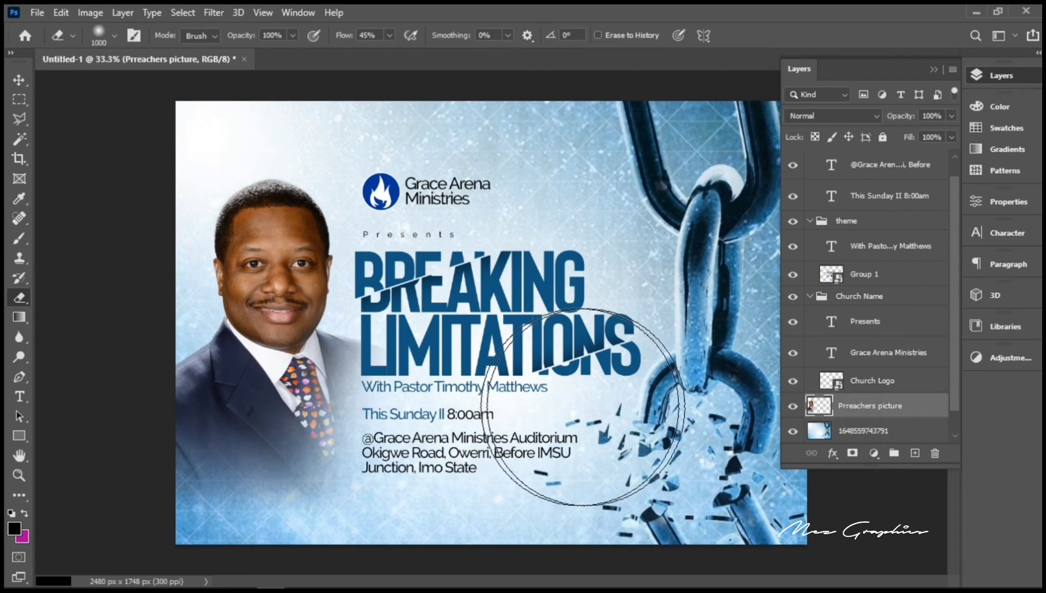
pyautogui.press('[')
pyautogui.press('[')
pyautogui.press('[')
pyautogui.press('[')
pyautogui.press('[')
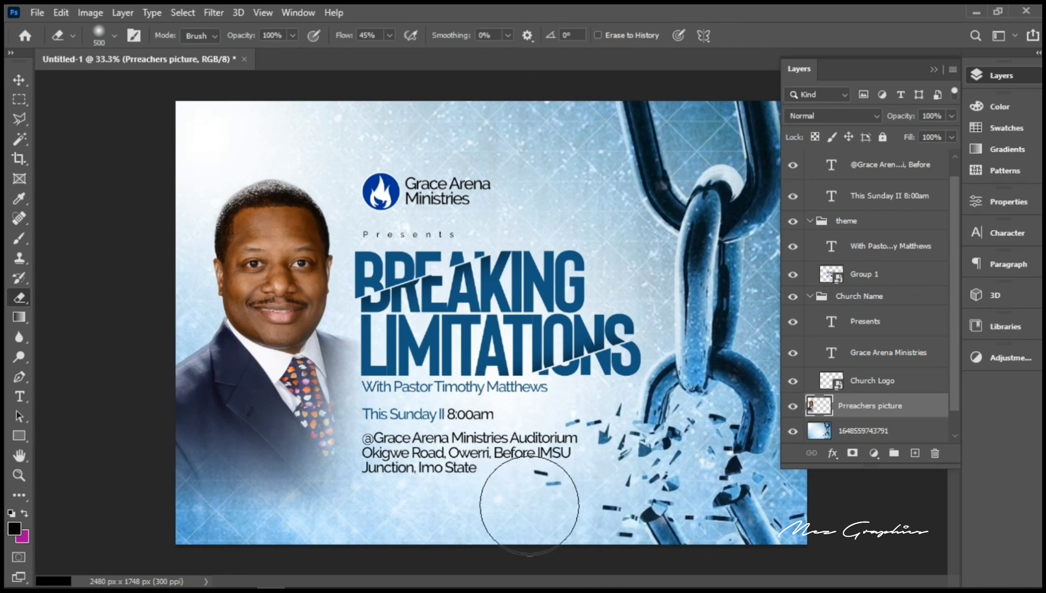
pyautogui.click(891, 433)
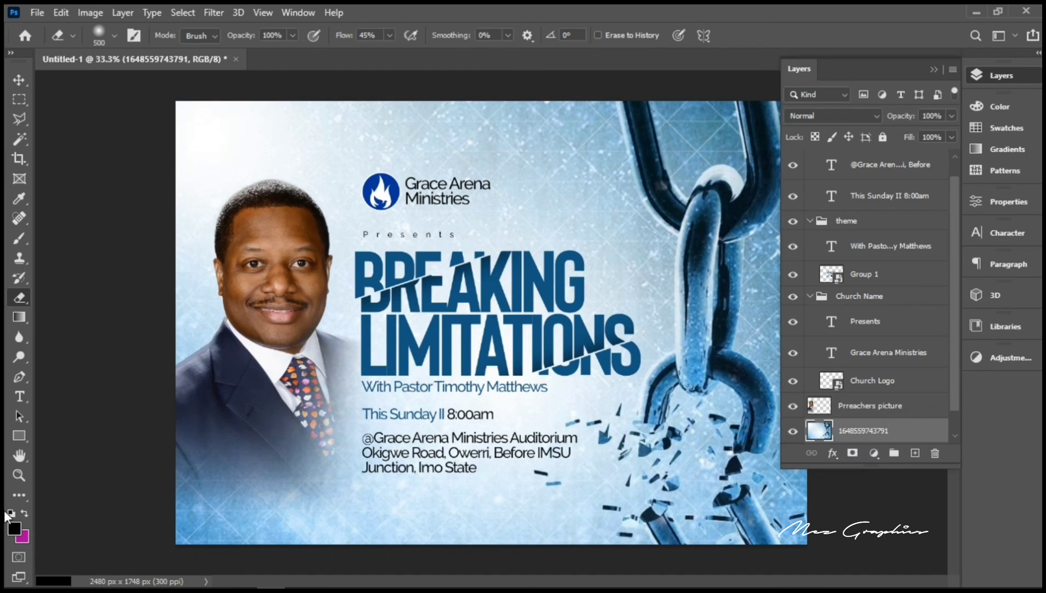
pyautogui.click(19, 482)
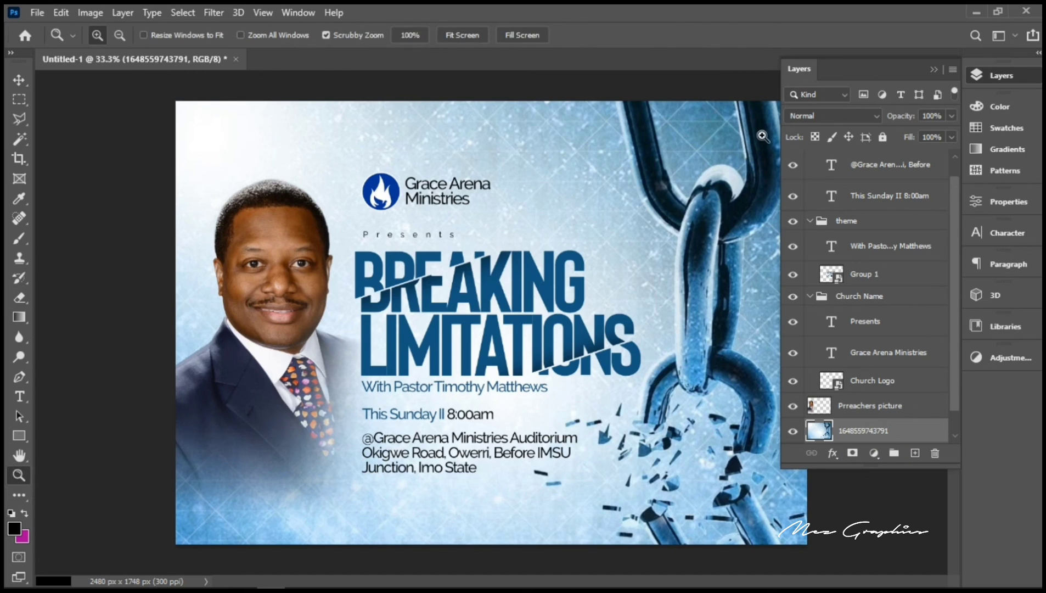
# Step: Collapse the address, theme and Church Name groups and rename the photo layer 'Background'
pyautogui.click(956, 157)
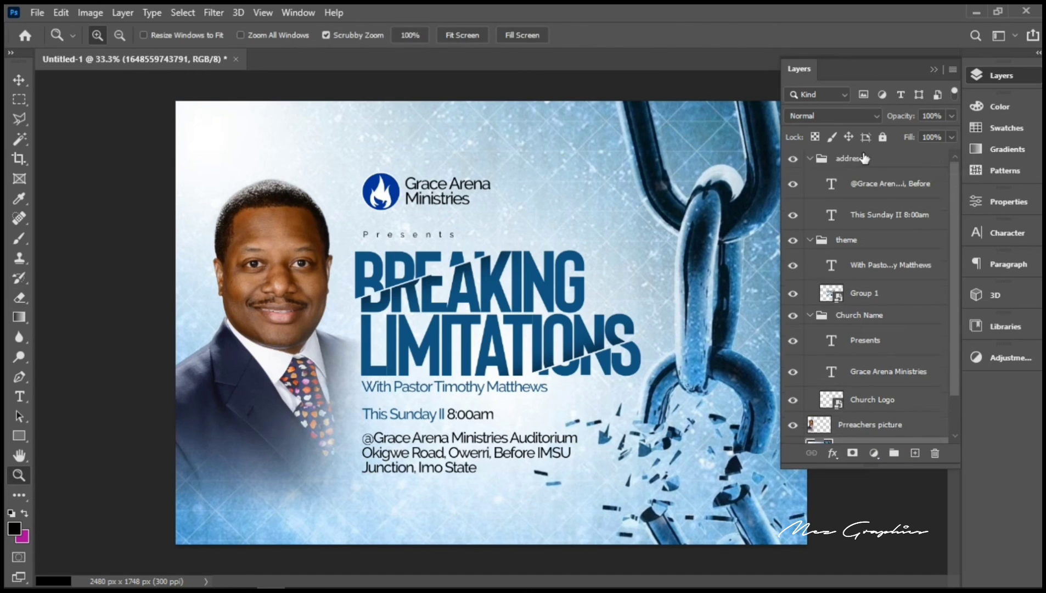
pyautogui.click(809, 159)
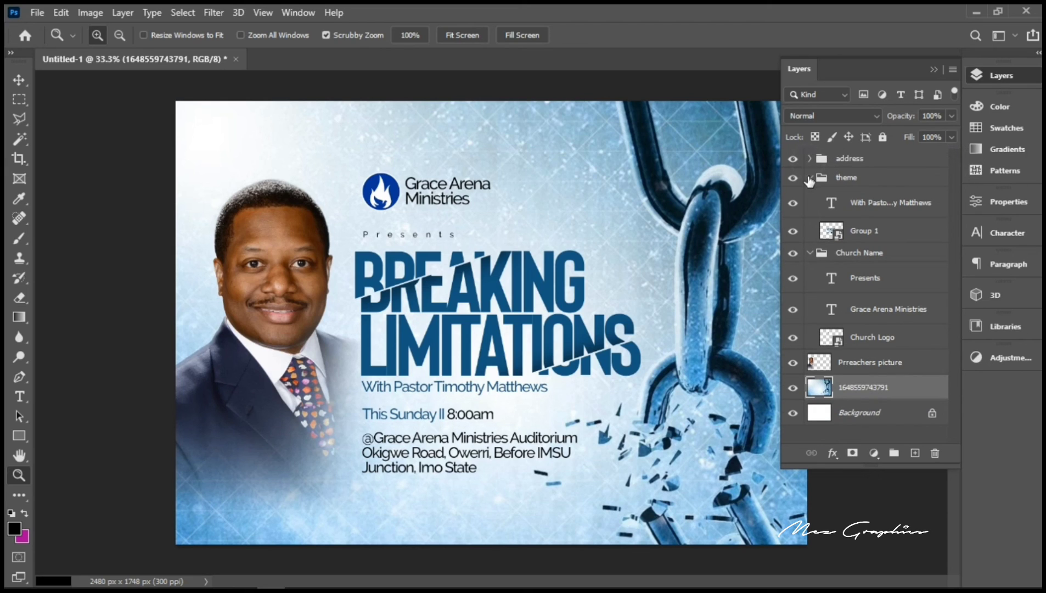
pyautogui.click(810, 178)
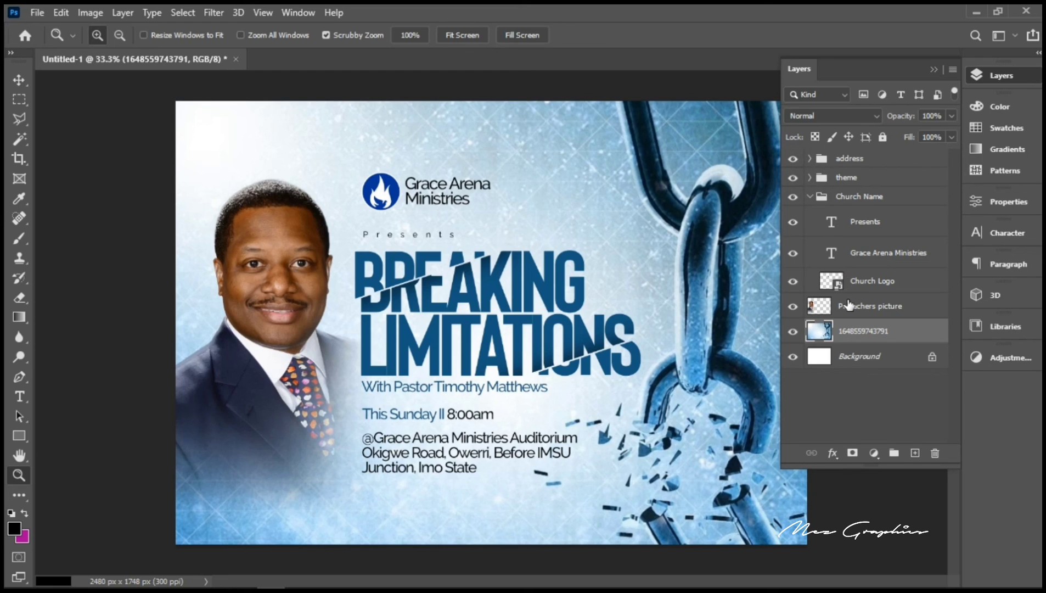
pyautogui.click(810, 197)
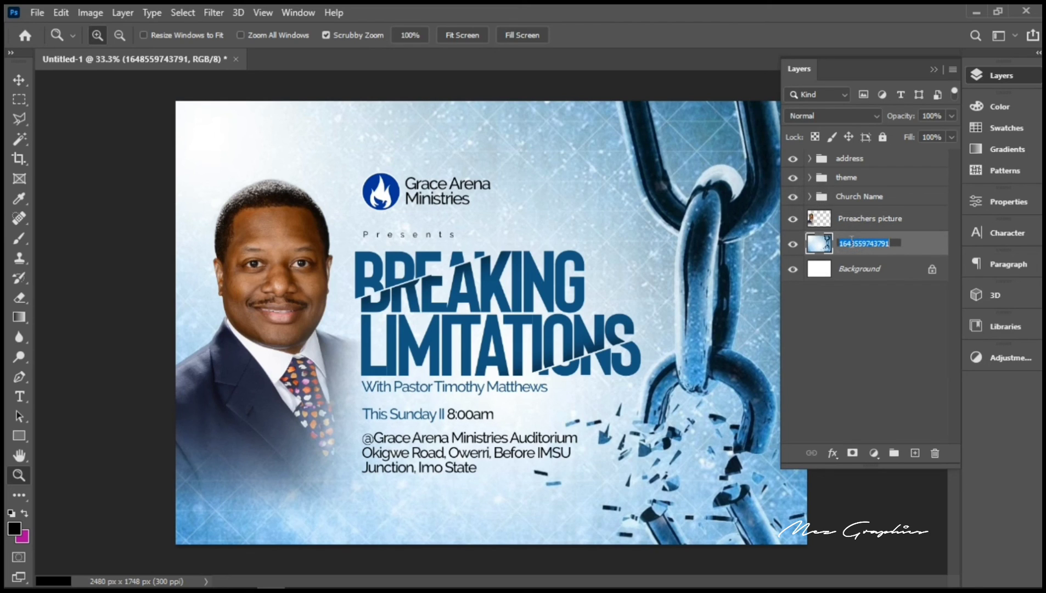
pyautogui.write('Background')
pyautogui.press('Return')
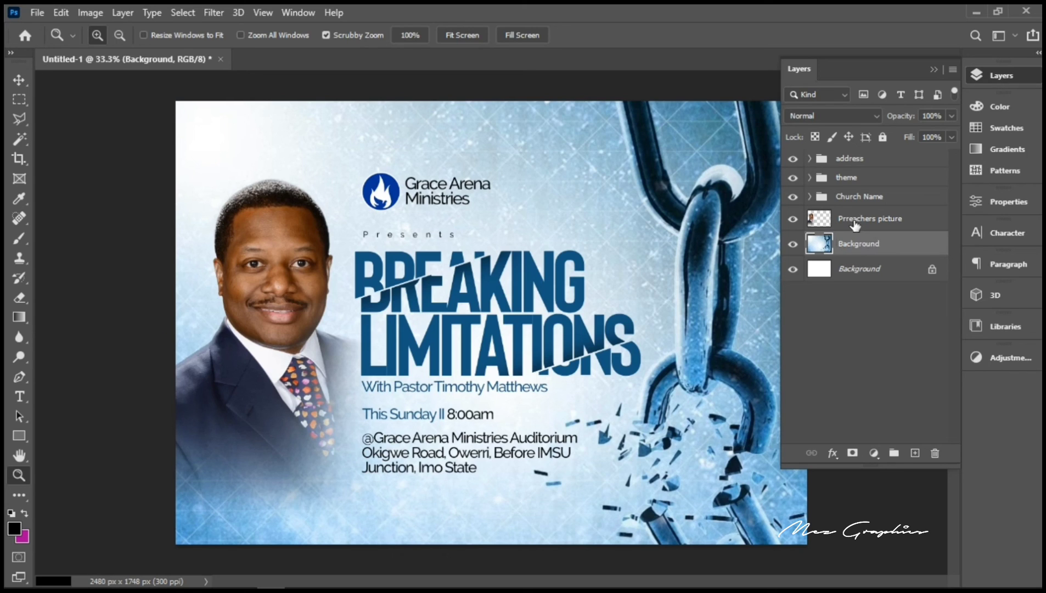
# Step: Put the preacher's picture layer into a new group named 'Pastor' and hide the Layers panel
pyautogui.click(879, 220)
pyautogui.hotkey('ctrl', 'g')
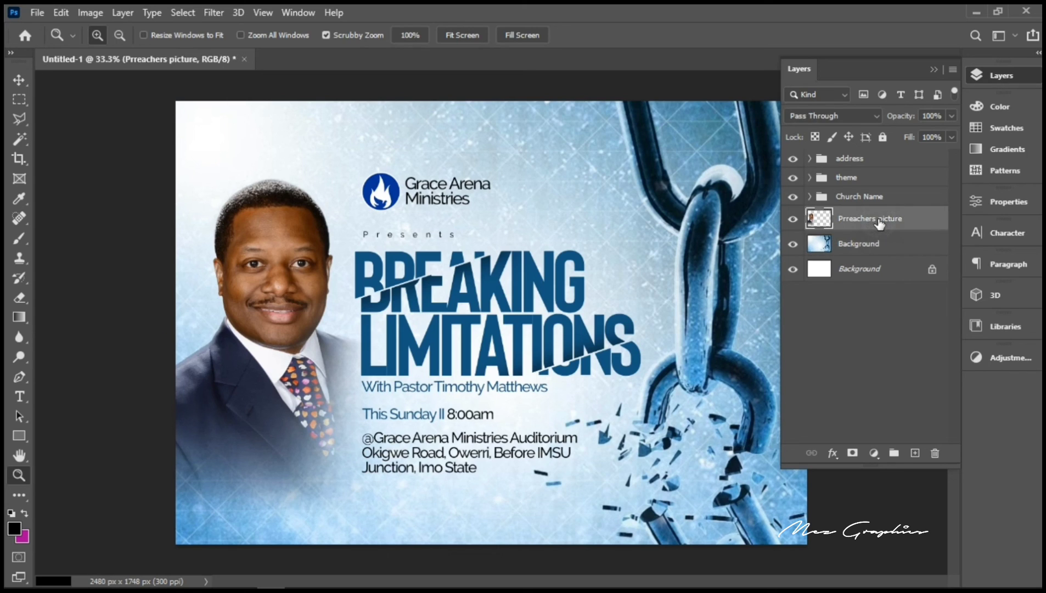
pyautogui.doubleClick(841, 217)
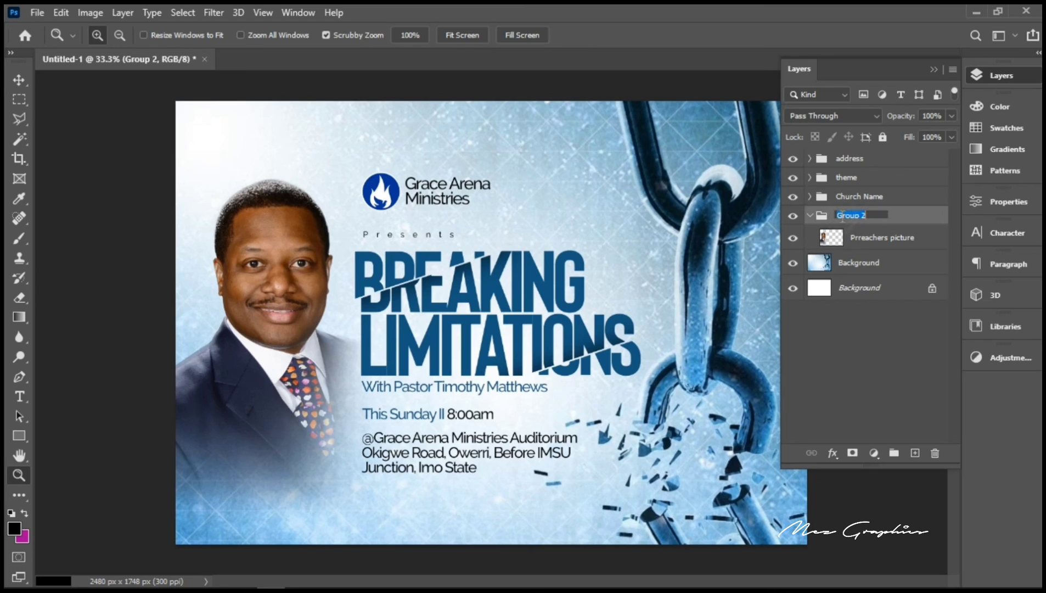
pyautogui.write('Pastor')
pyautogui.press('Return')
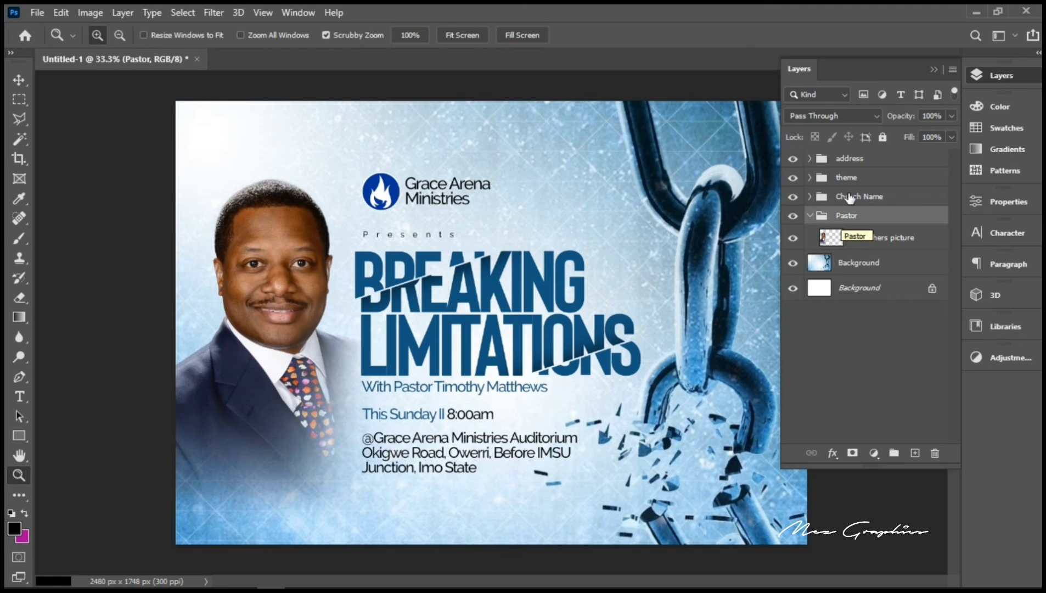
pyautogui.click(934, 69)
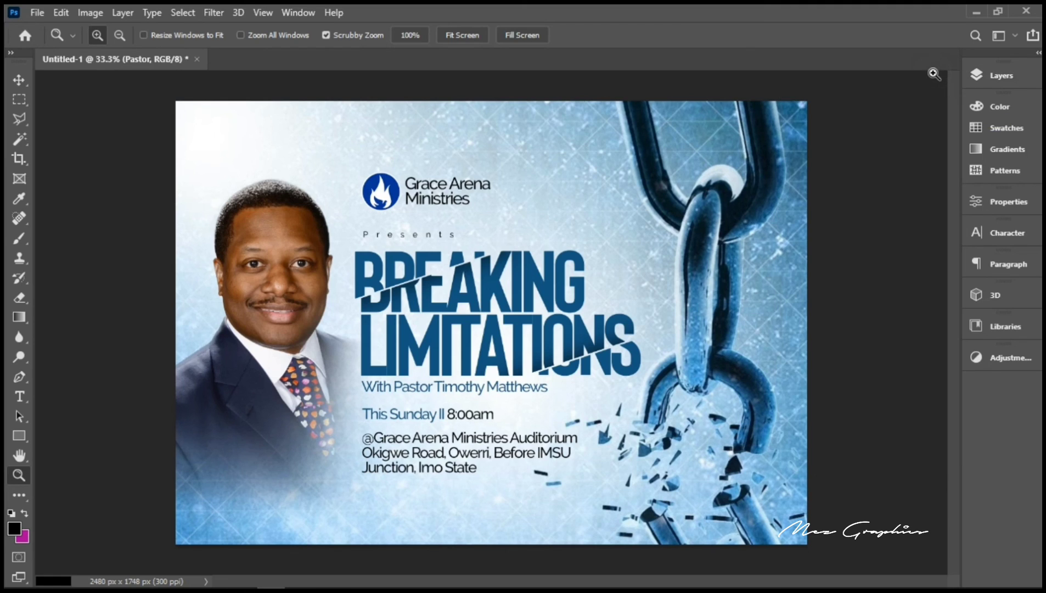